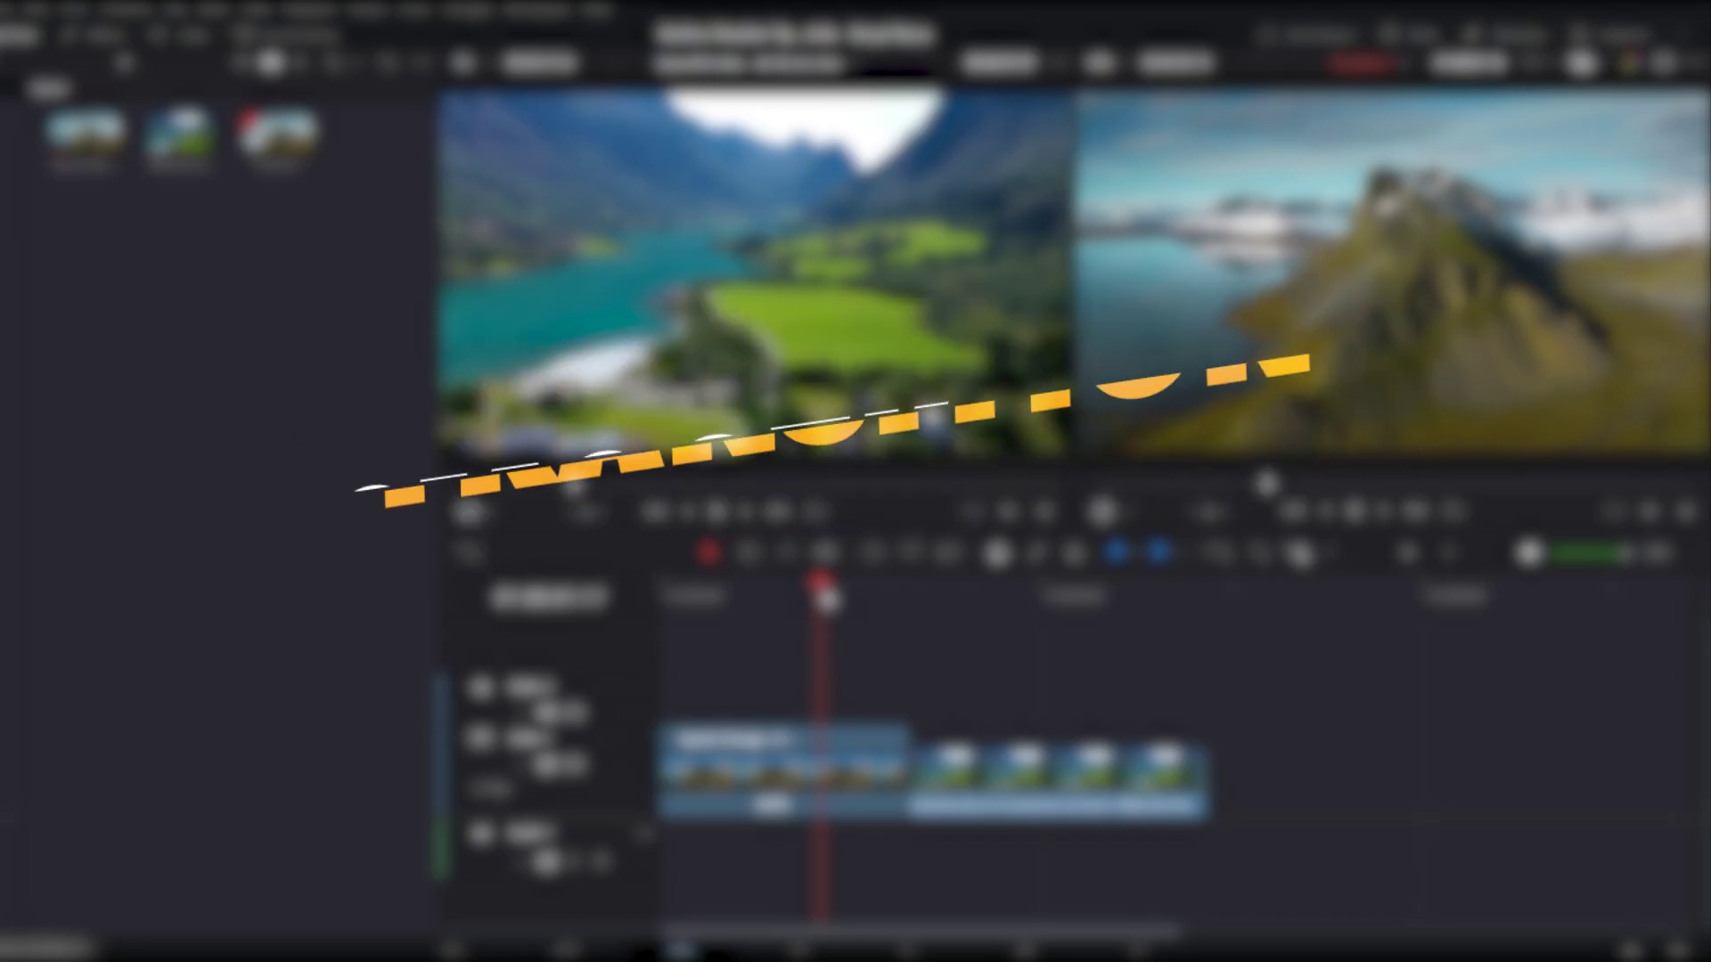
# - Search the Effects library for 'adj' and place an Adjustment Clip on Video 2
pyautogui.moveTo(830, 590); pyautogui.dragTo(867, 606)
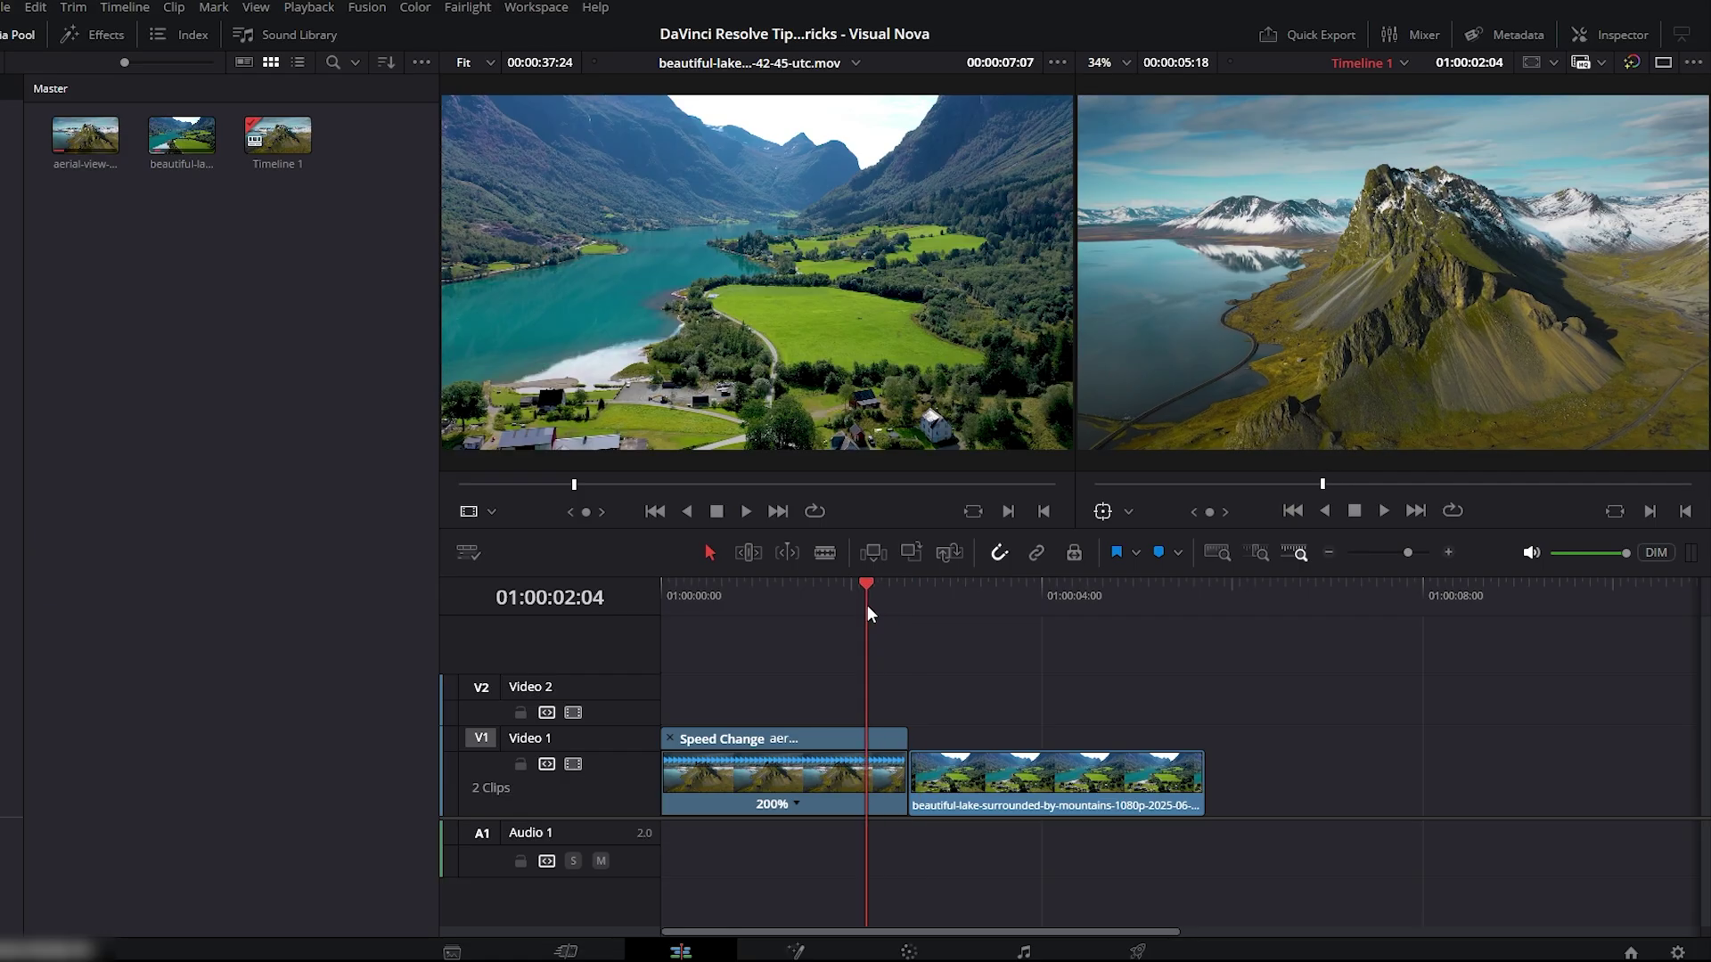
pyautogui.click(94, 34)
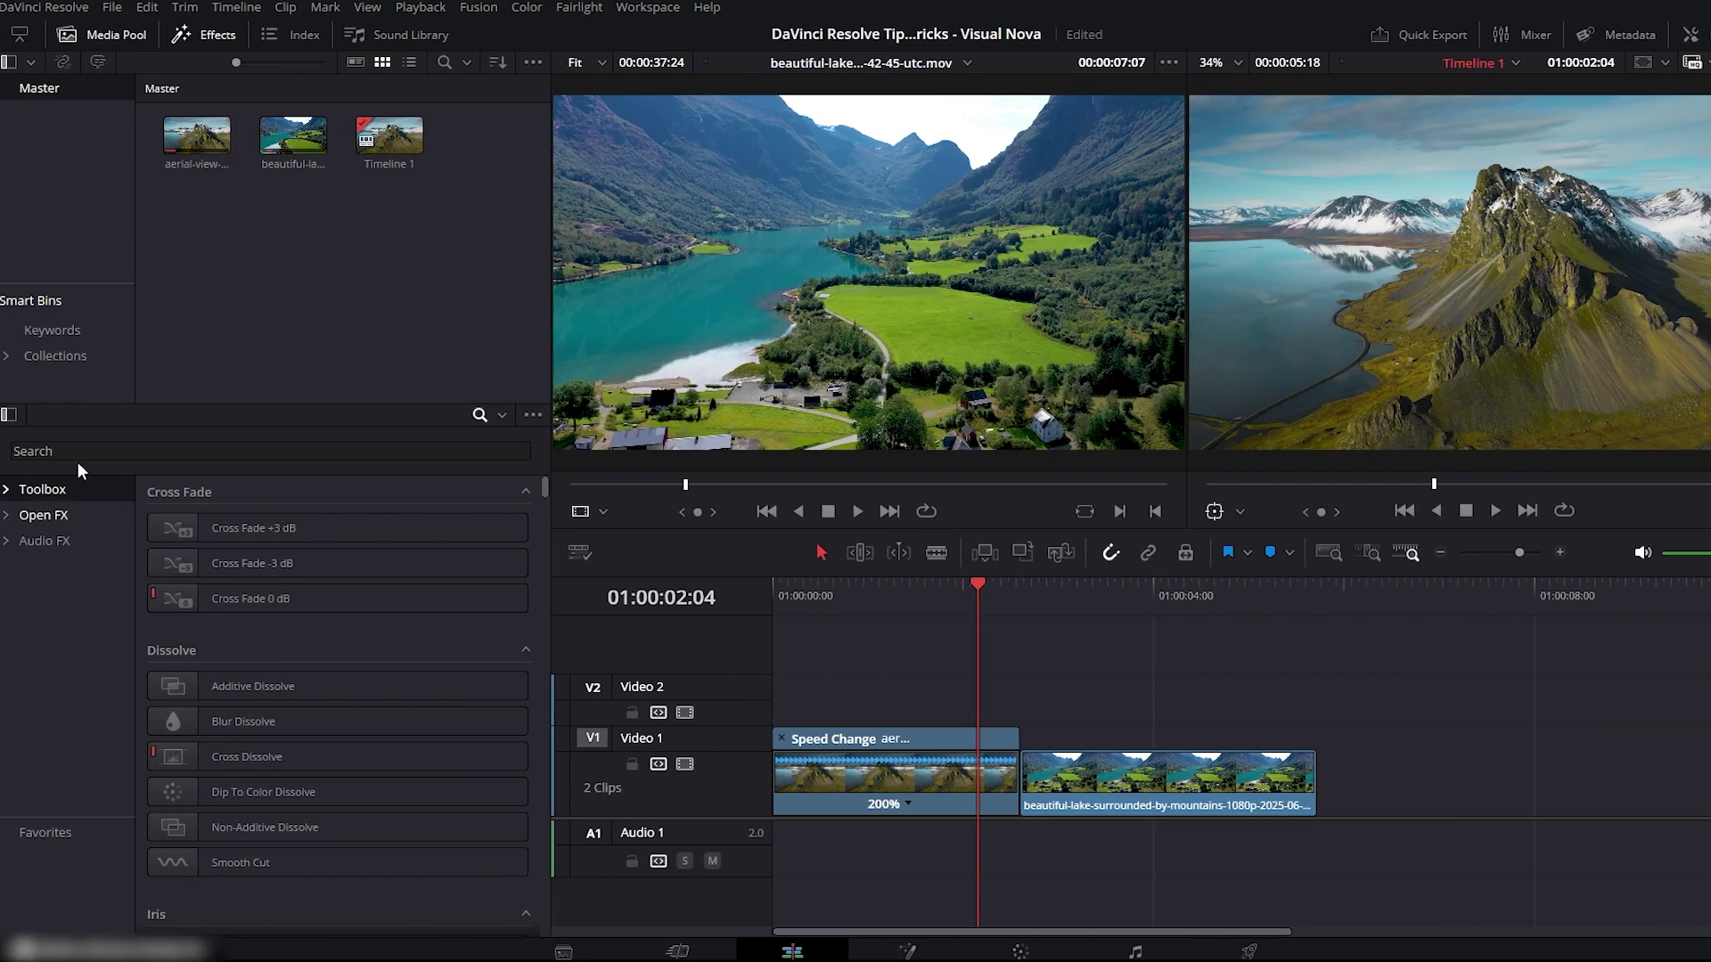
pyautogui.click(78, 454)
pyautogui.write('adj')
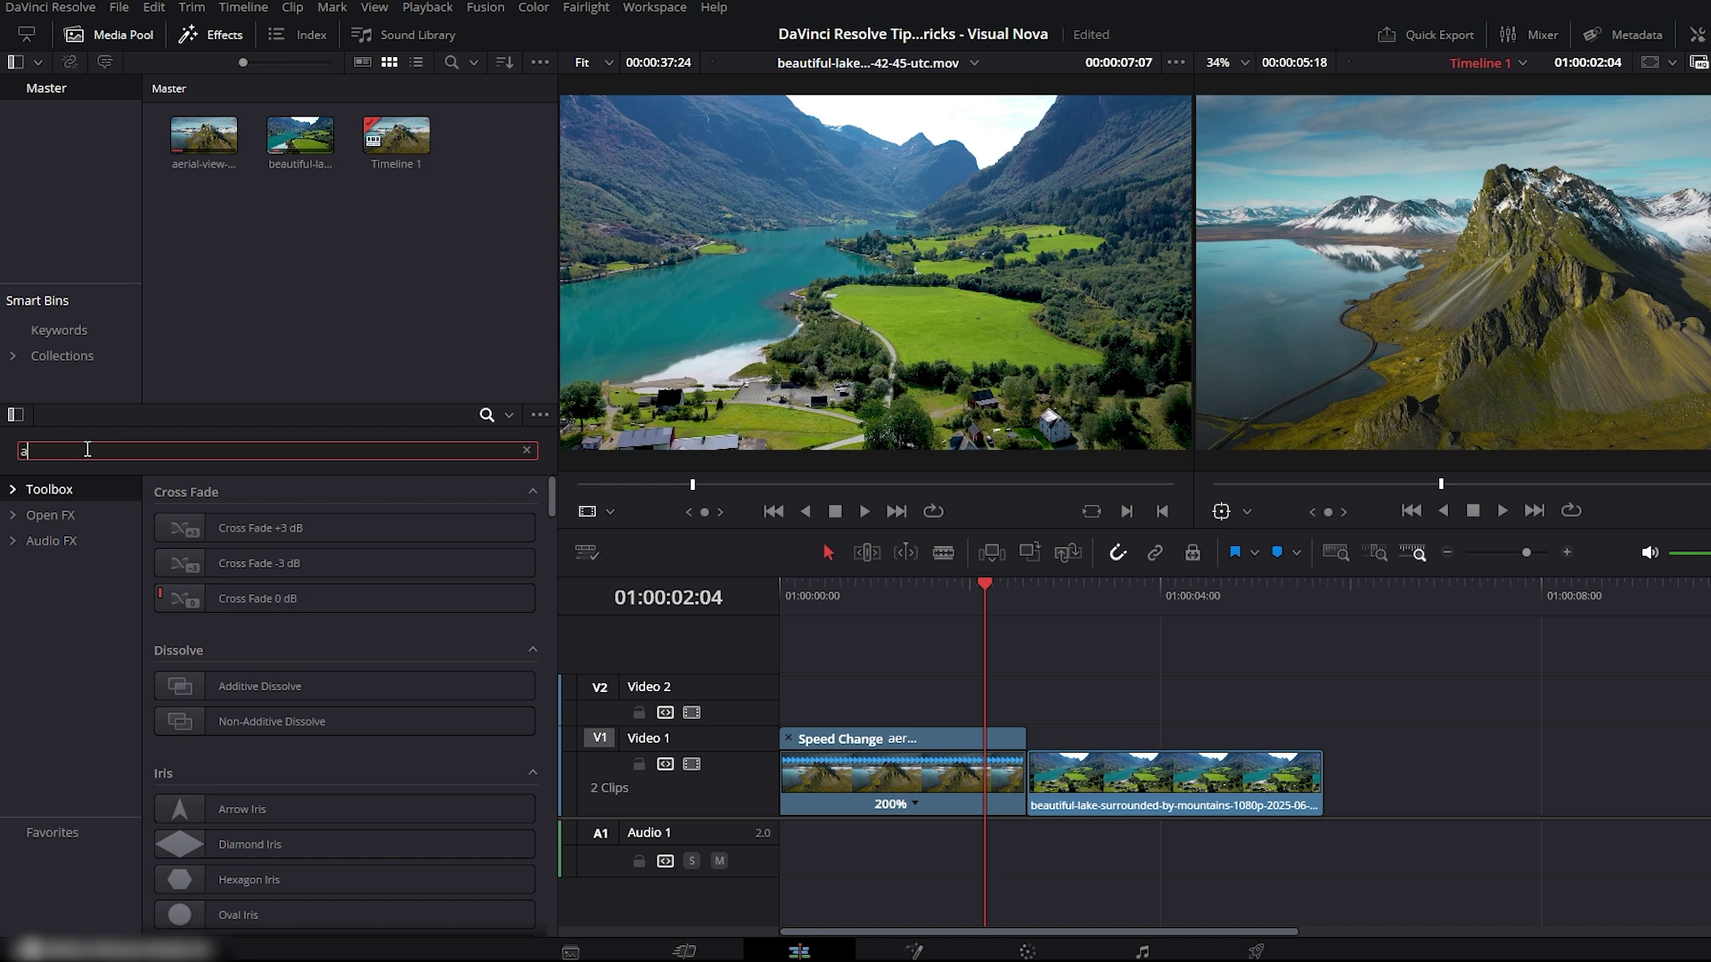
pyautogui.click(244, 527)
pyautogui.moveTo(251, 524); pyautogui.dragTo(905, 703)
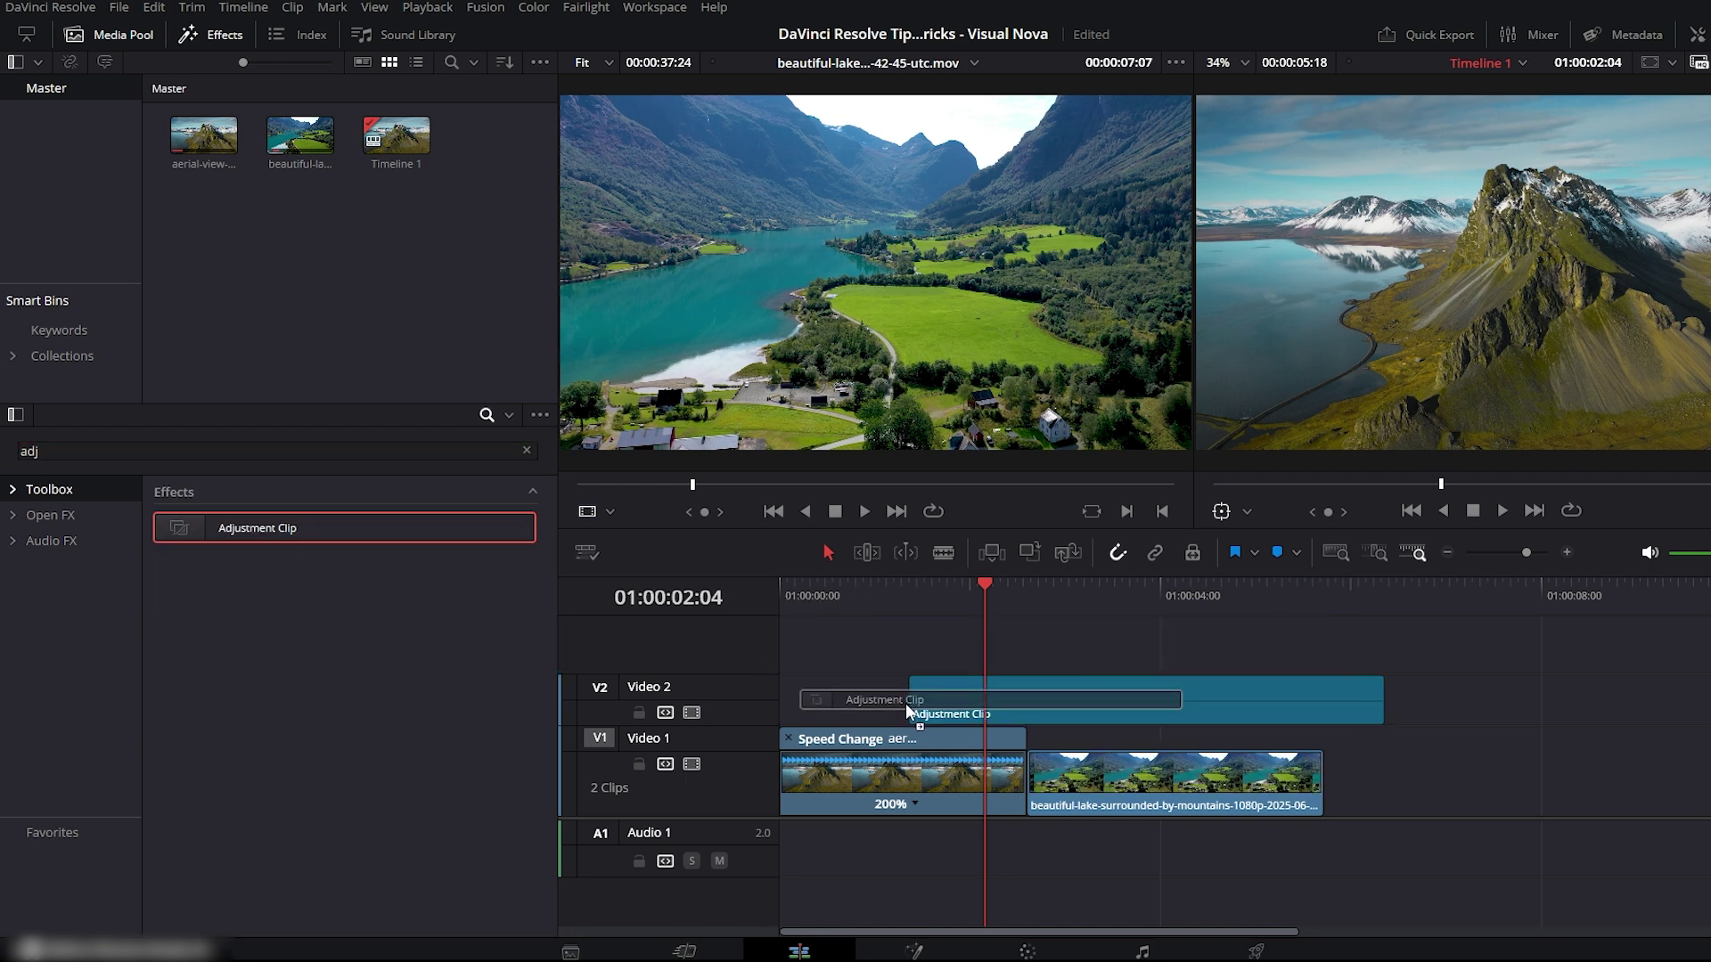
# - Change the adjustment clip's duration to 25 frames
pyautogui.rightClick(1014, 699)
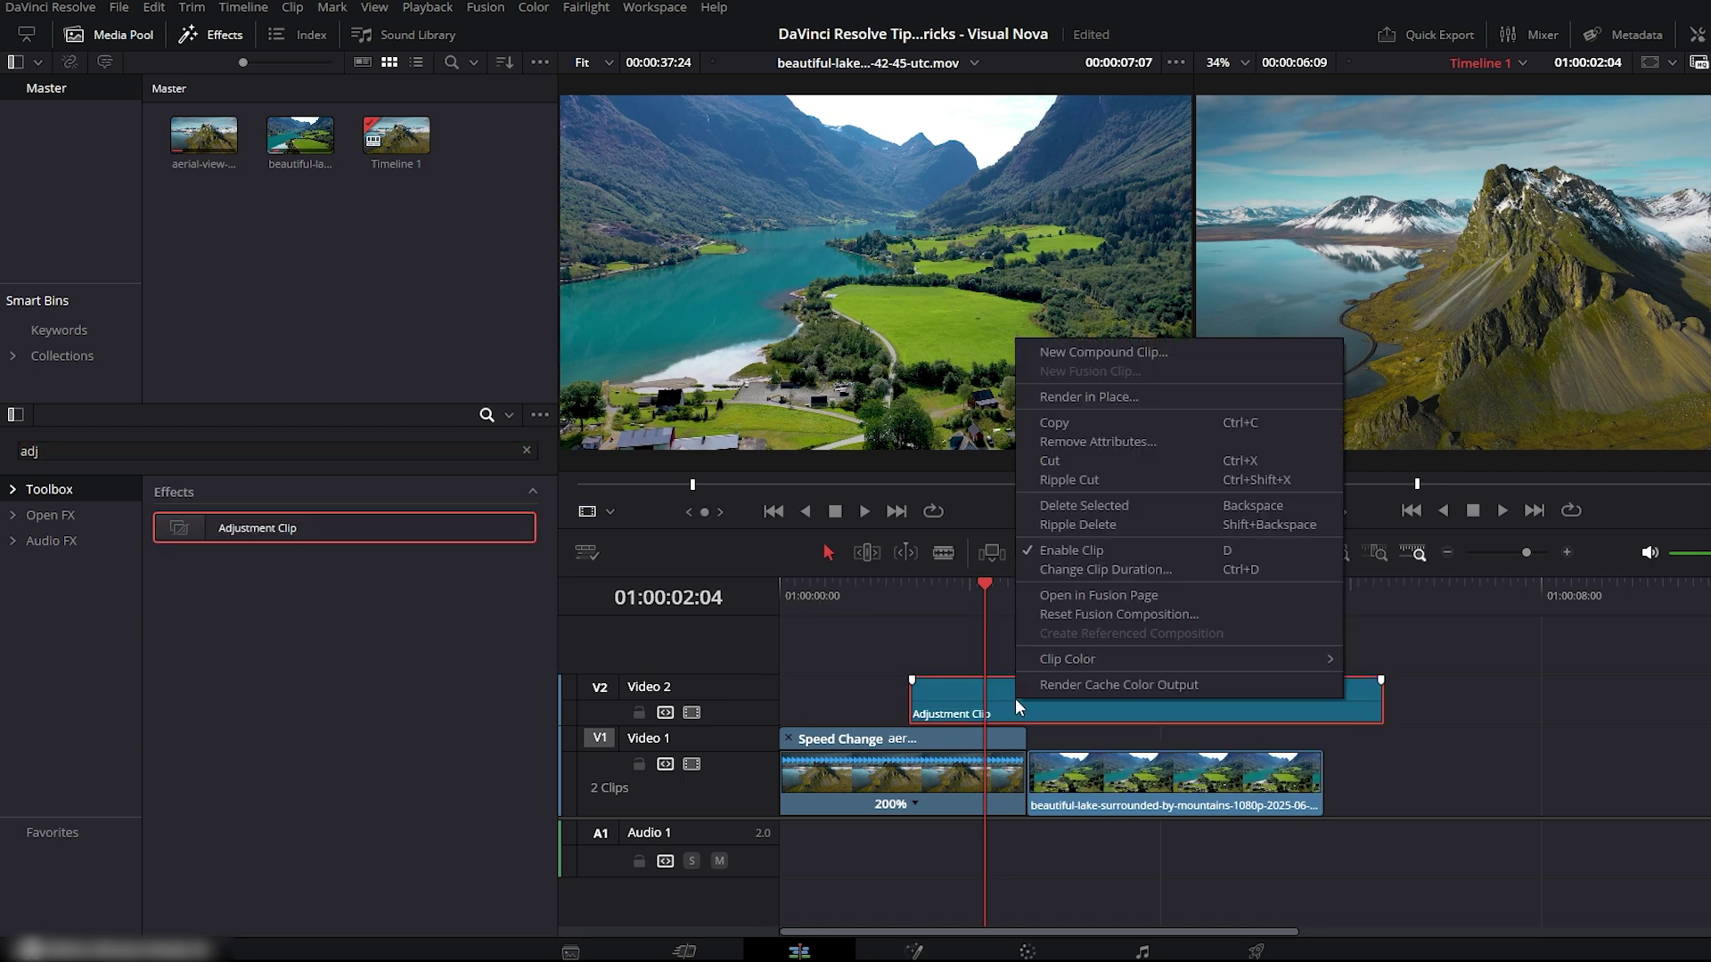
pyautogui.click(1107, 569)
pyautogui.doubleClick(1153, 554)
pyautogui.write('25')
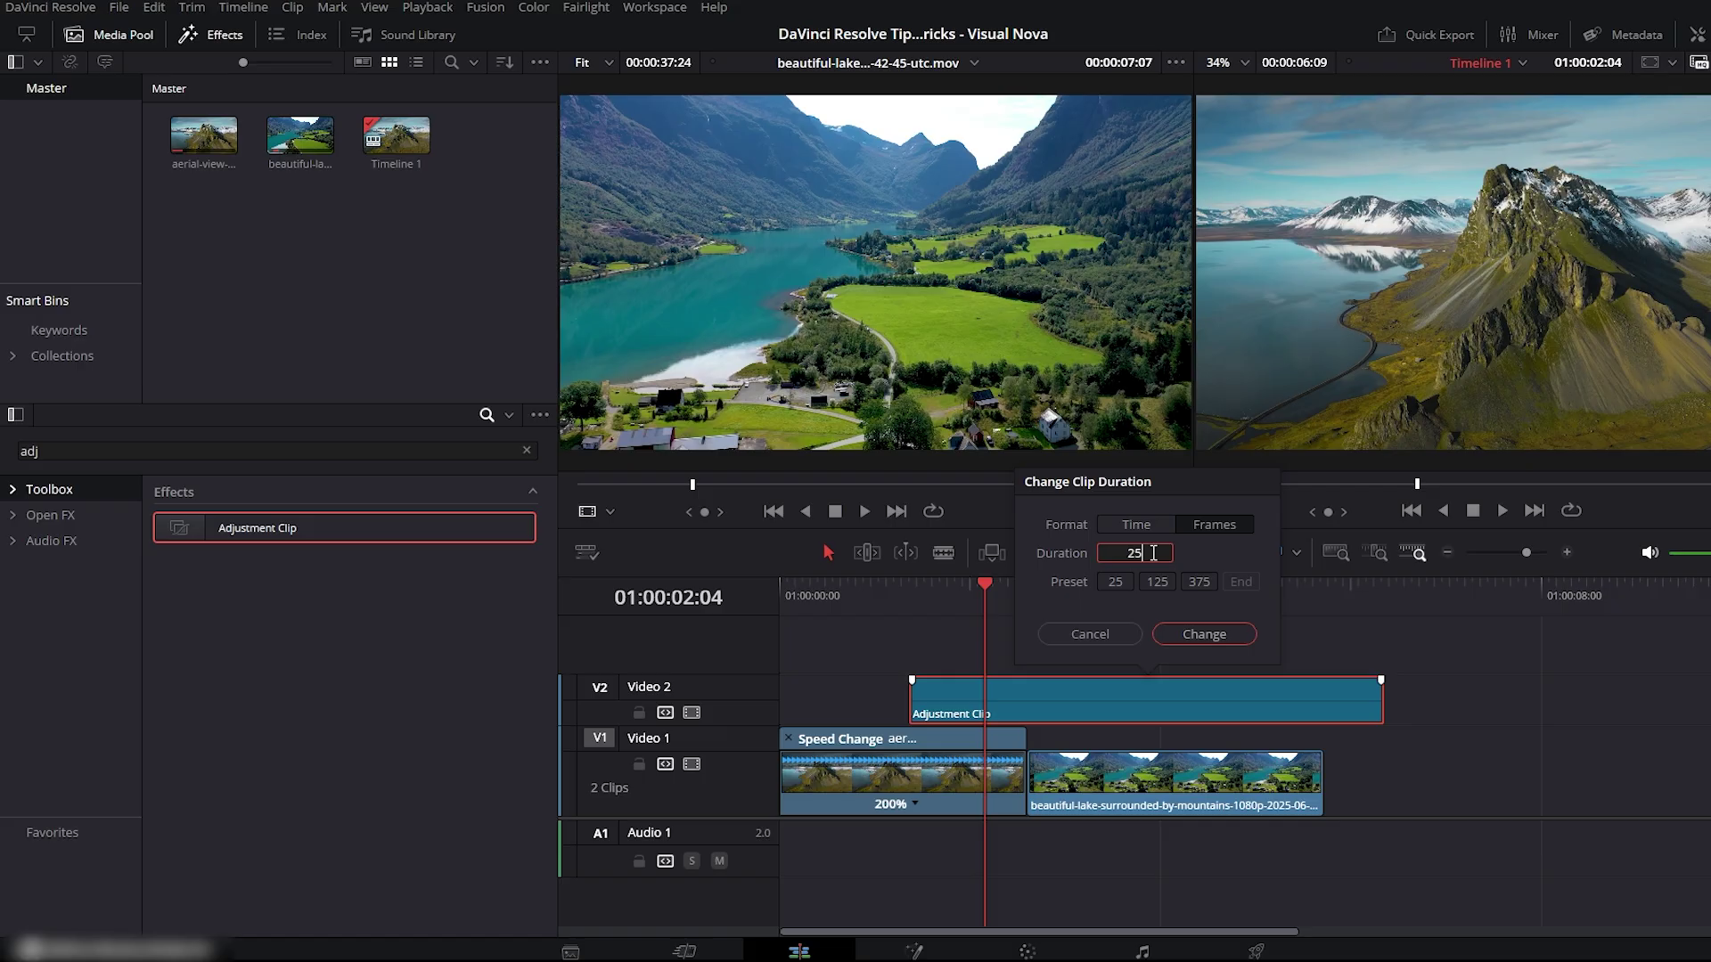
pyautogui.press('Return')
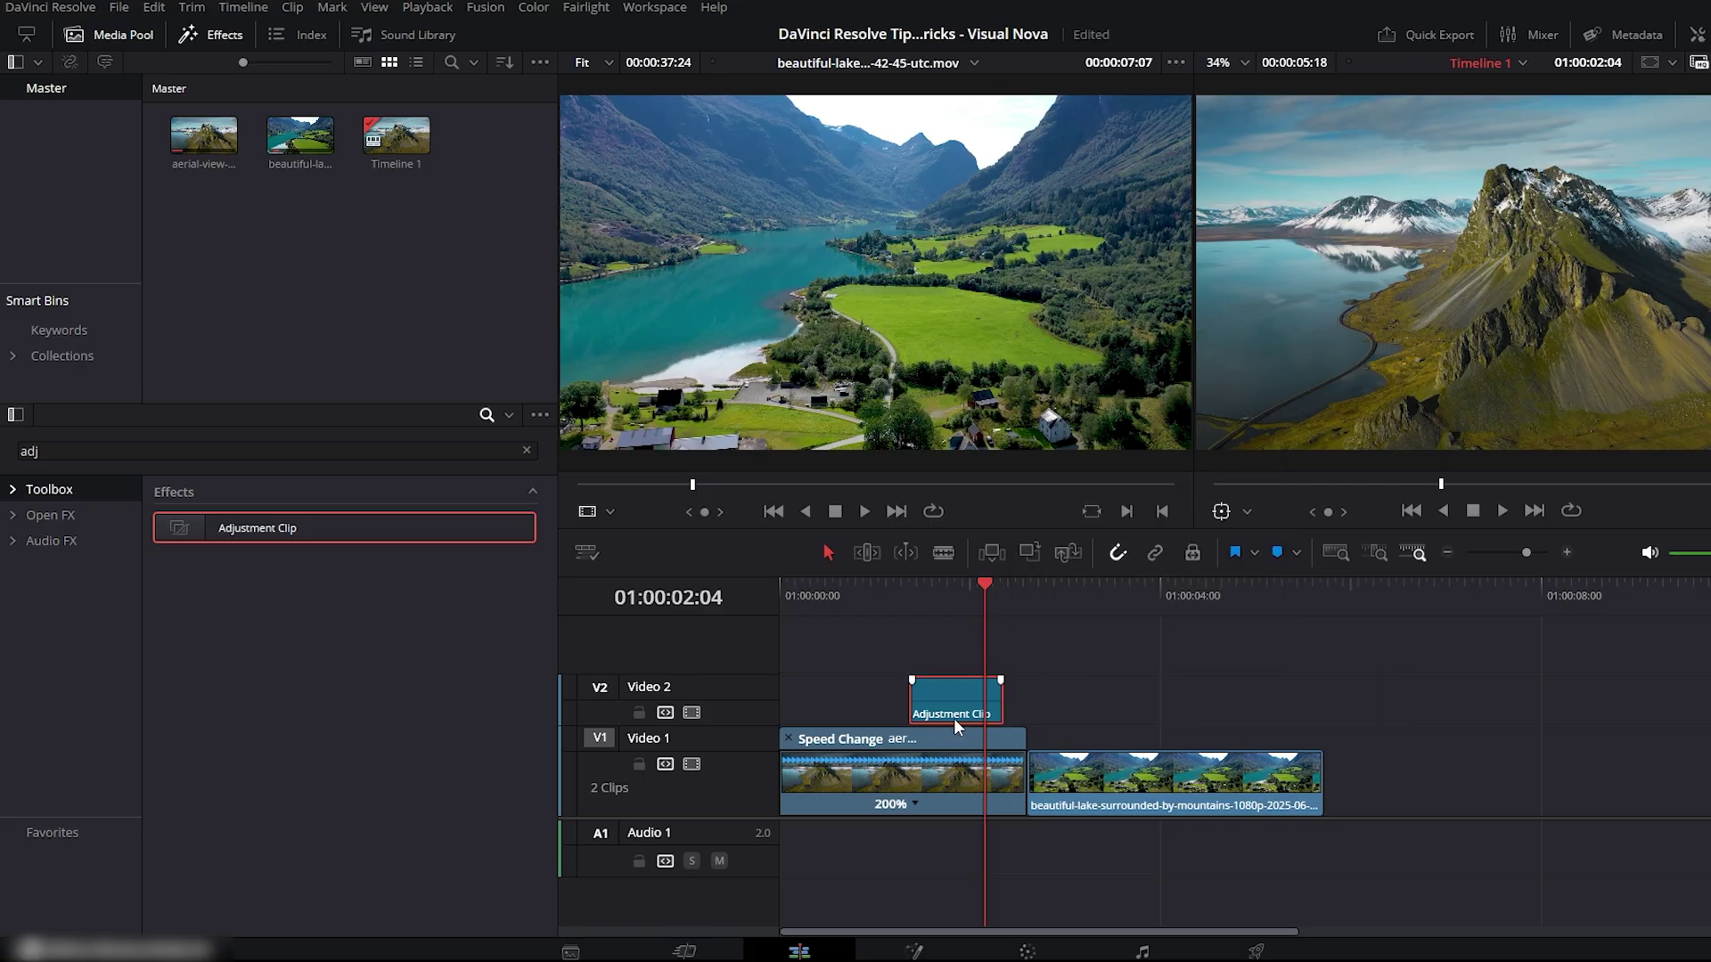
# - Align the adjustment clip to end at the cut and Alt-drag a copy right after it
pyautogui.moveTo(971, 713); pyautogui.dragTo(994, 713)
pyautogui.click(932, 588)
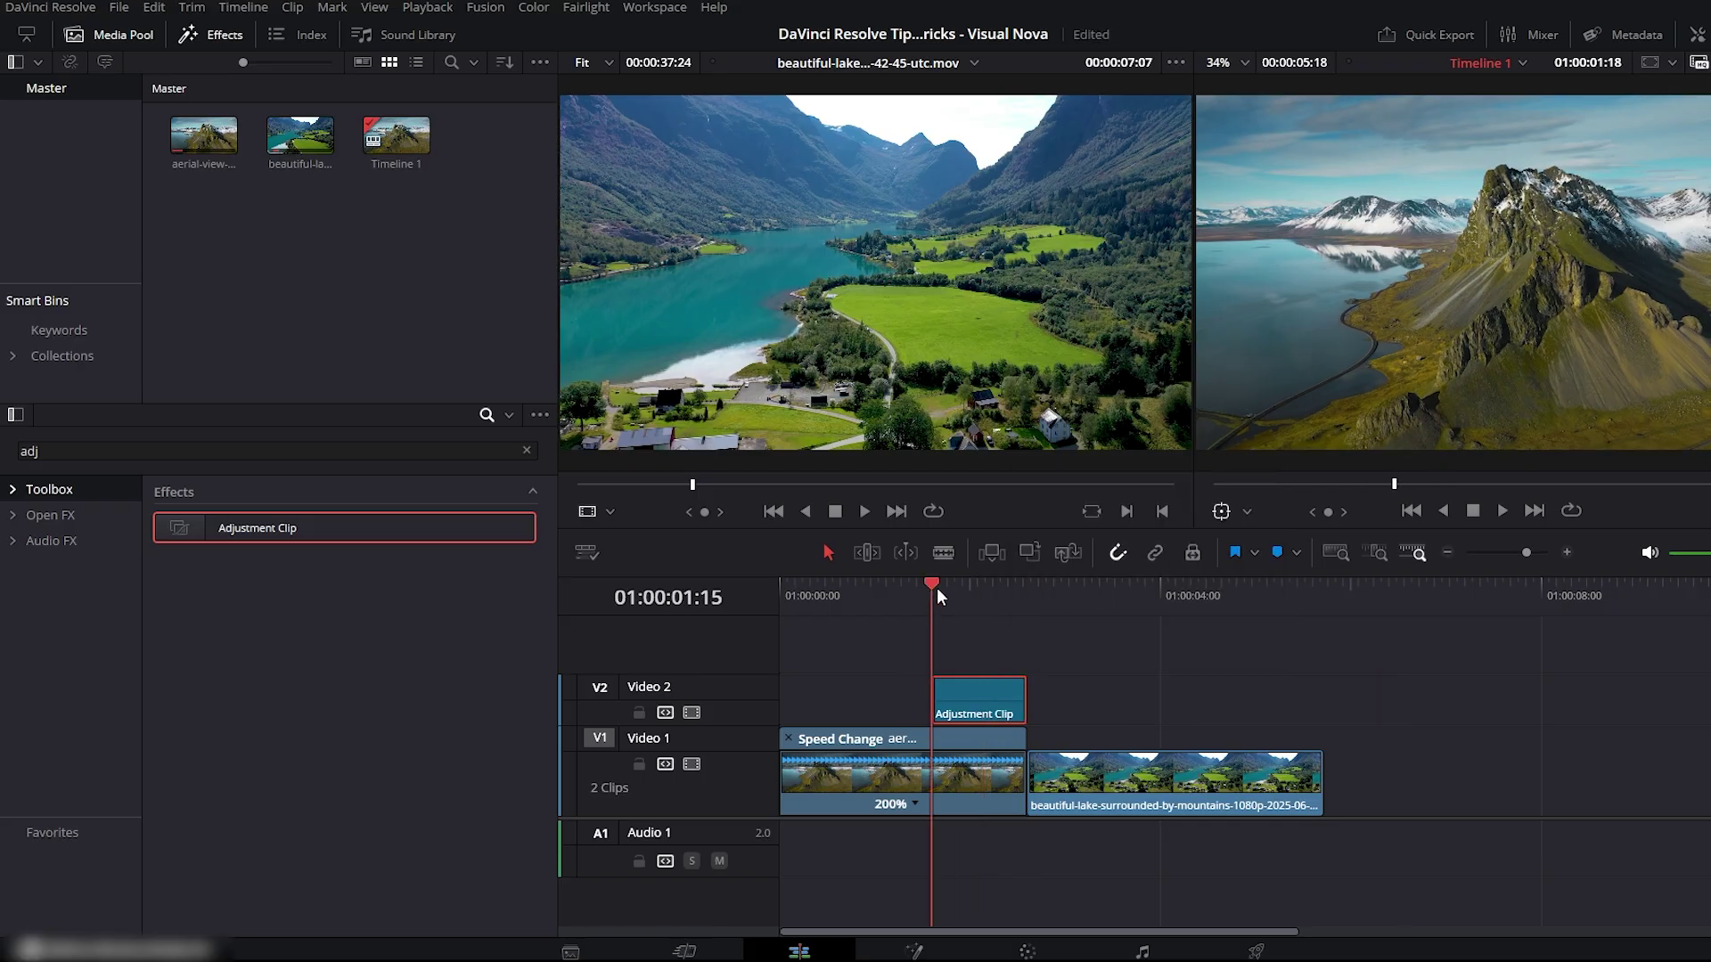
pyautogui.press('space')
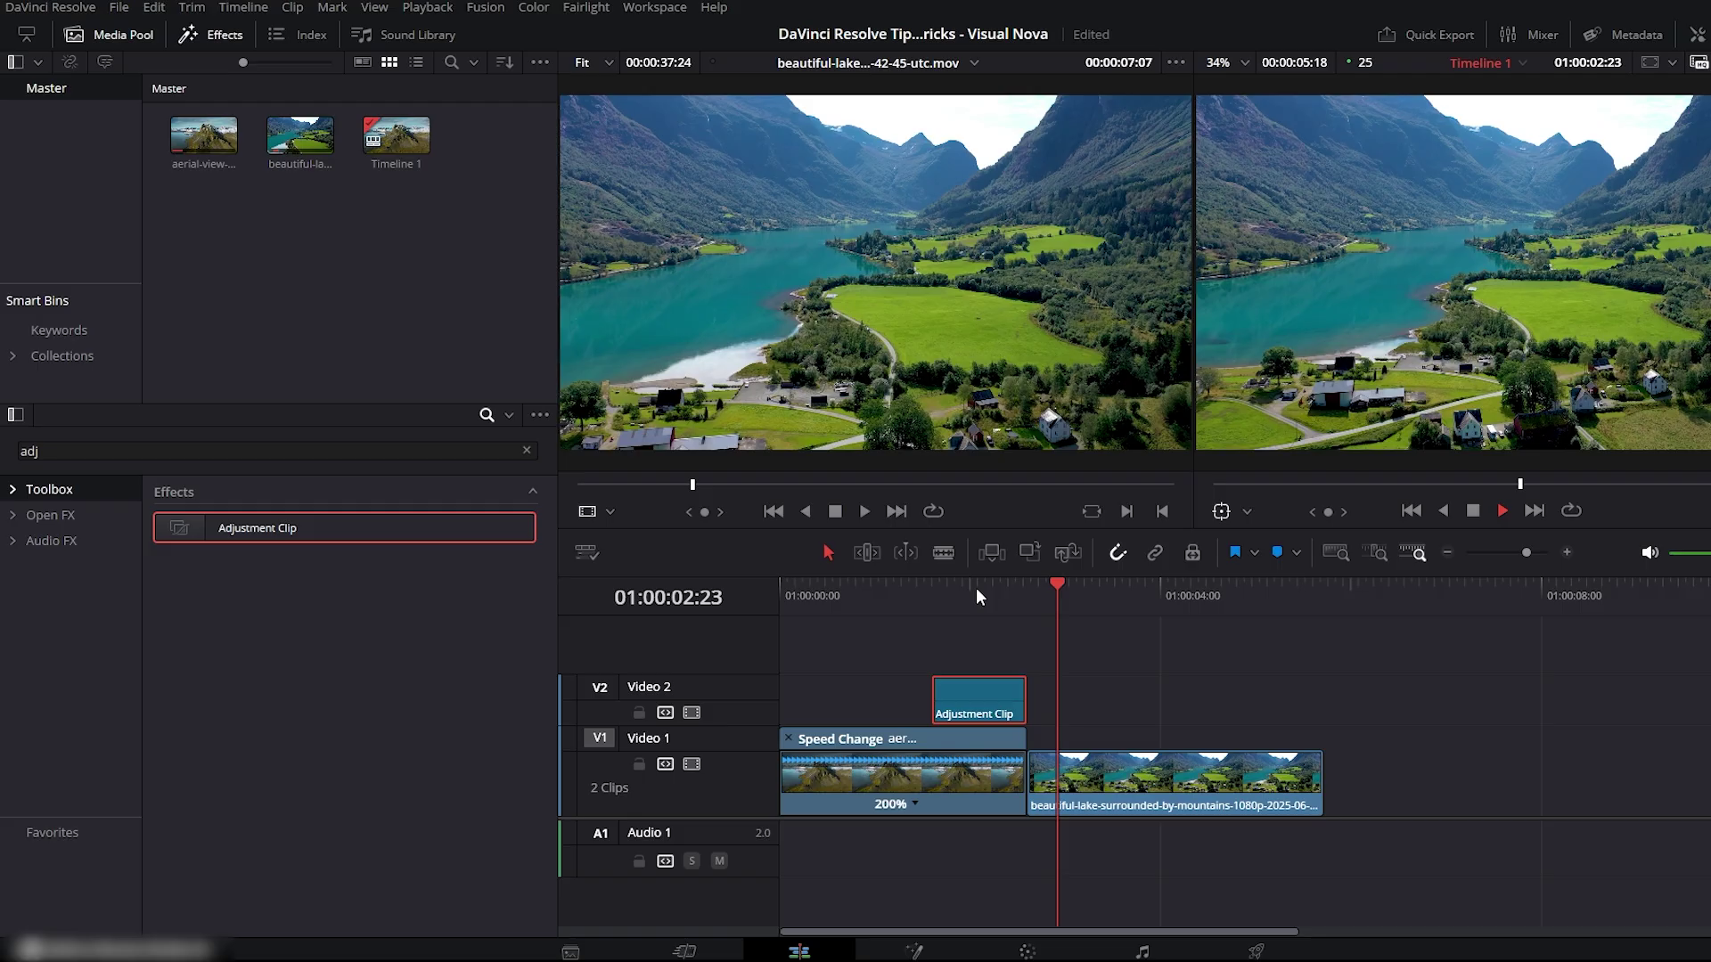
pyautogui.moveTo(1003, 697); pyautogui.dragTo(1071, 702)
pyautogui.moveTo(1029, 602); pyautogui.dragTo(931, 606)
# - Search Effects for 'blu' and apply Gaussian Blur to the first adjustment clip
pyautogui.click(966, 691)
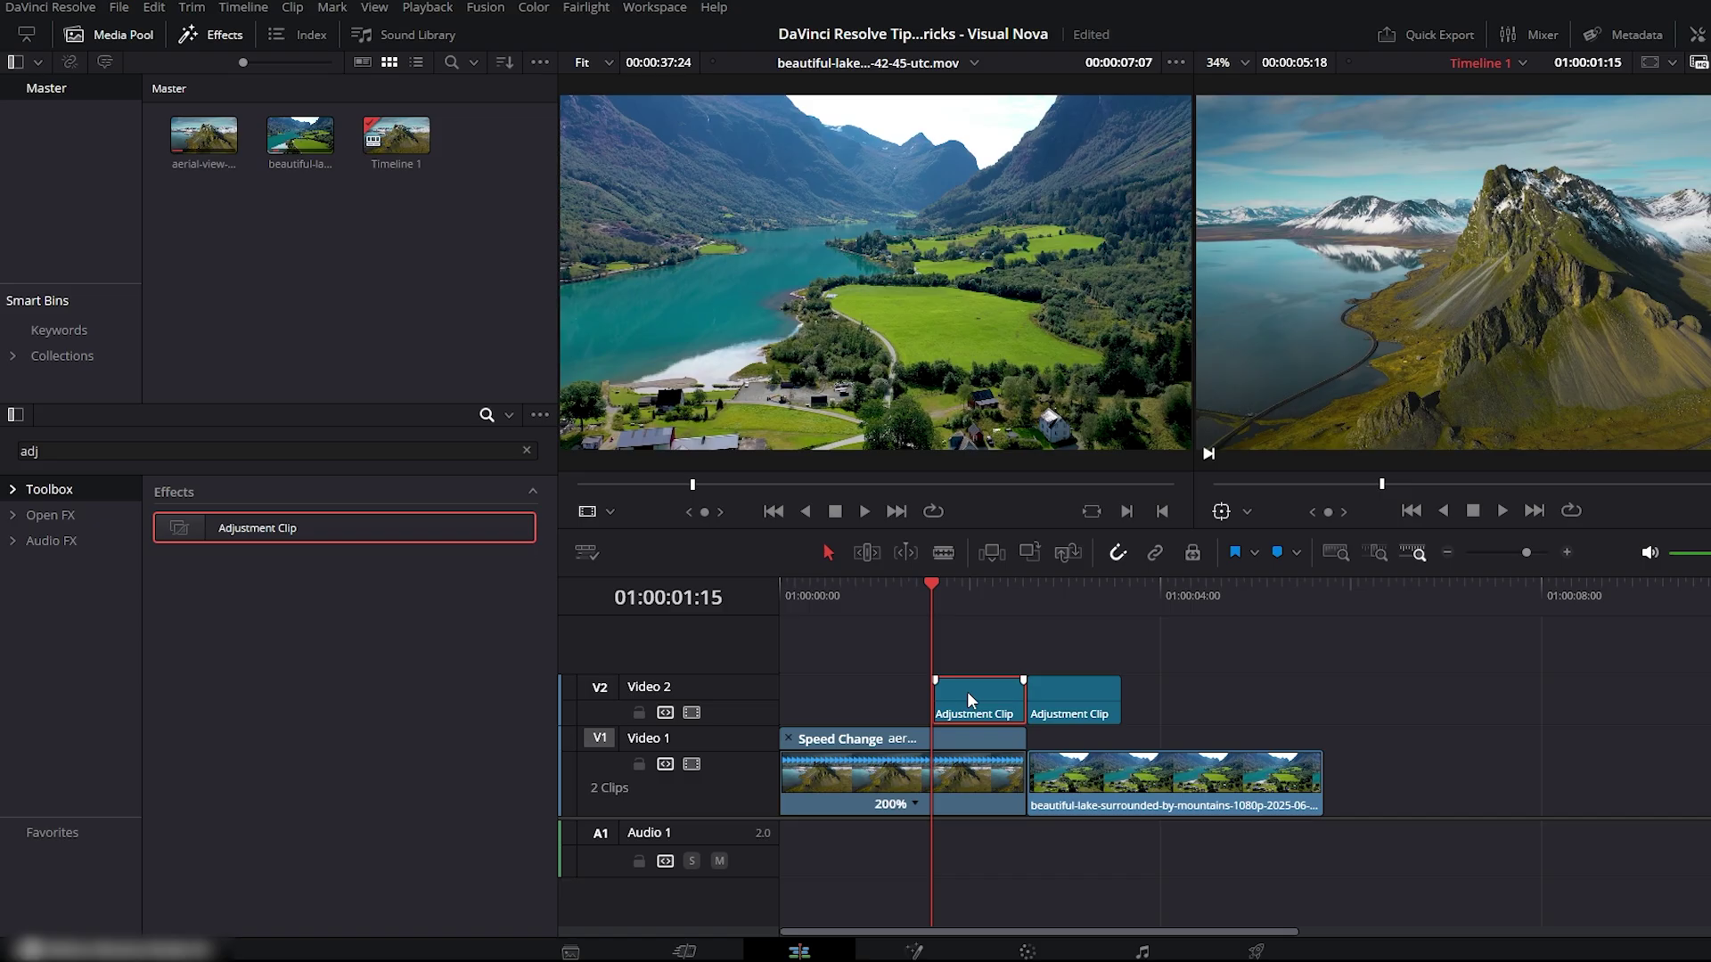
pyautogui.click(46, 513)
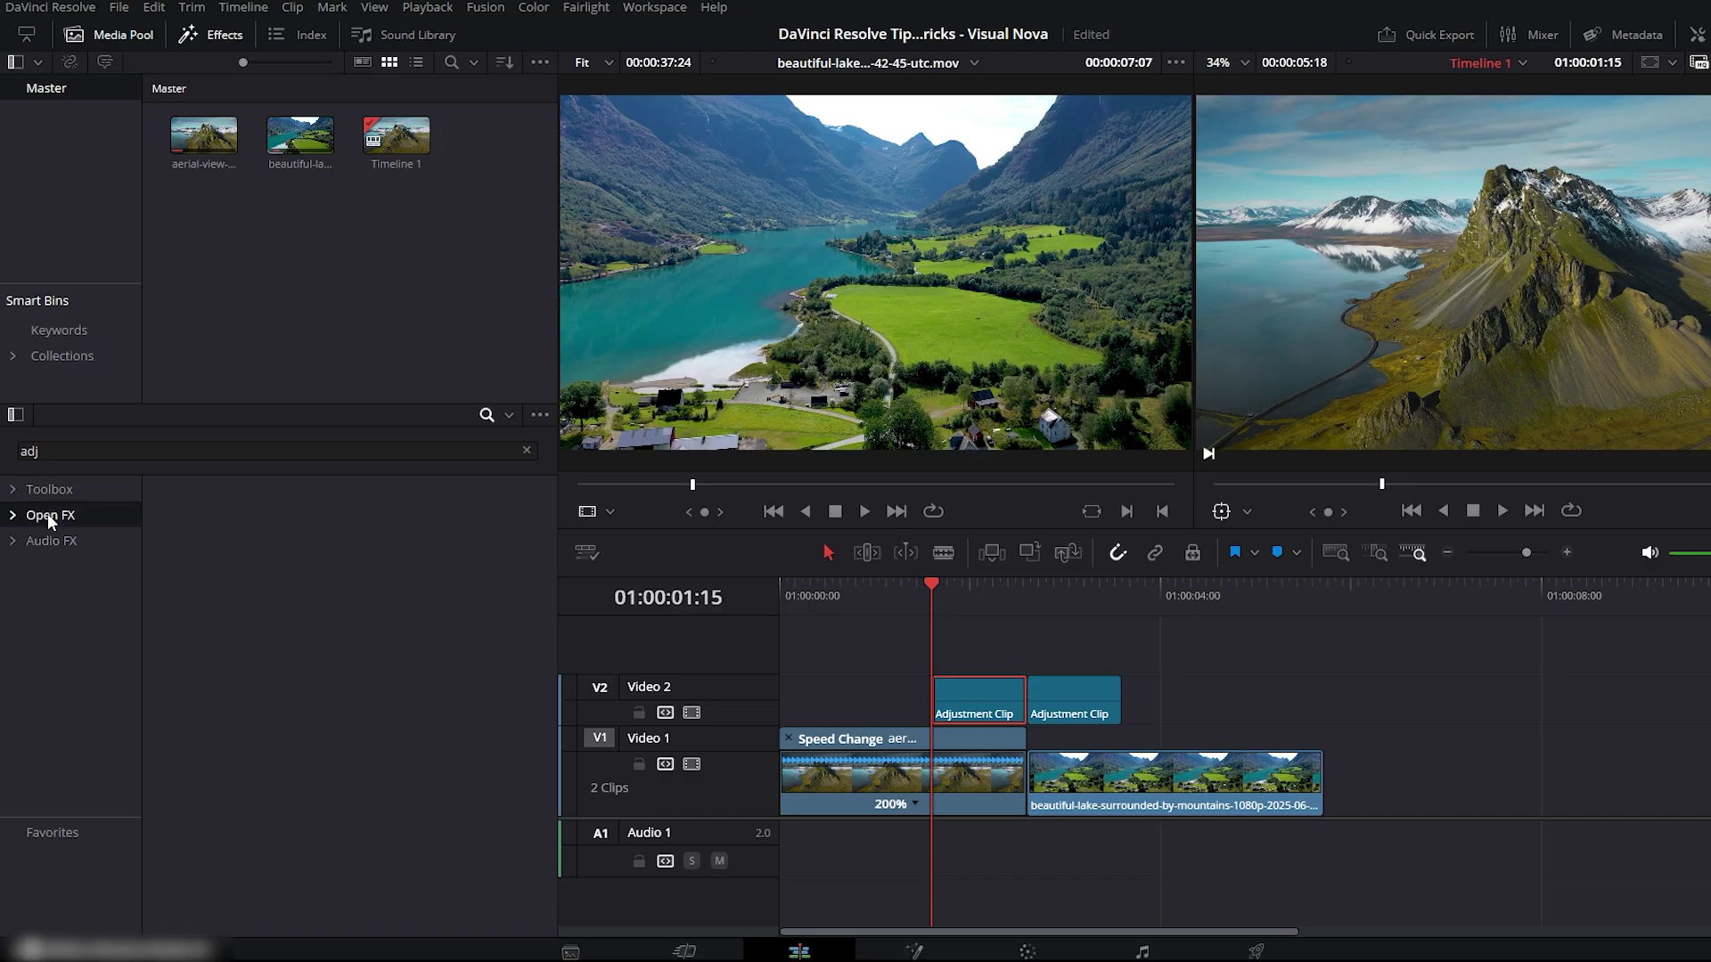
pyautogui.doubleClick(80, 452)
pyautogui.write('blu')
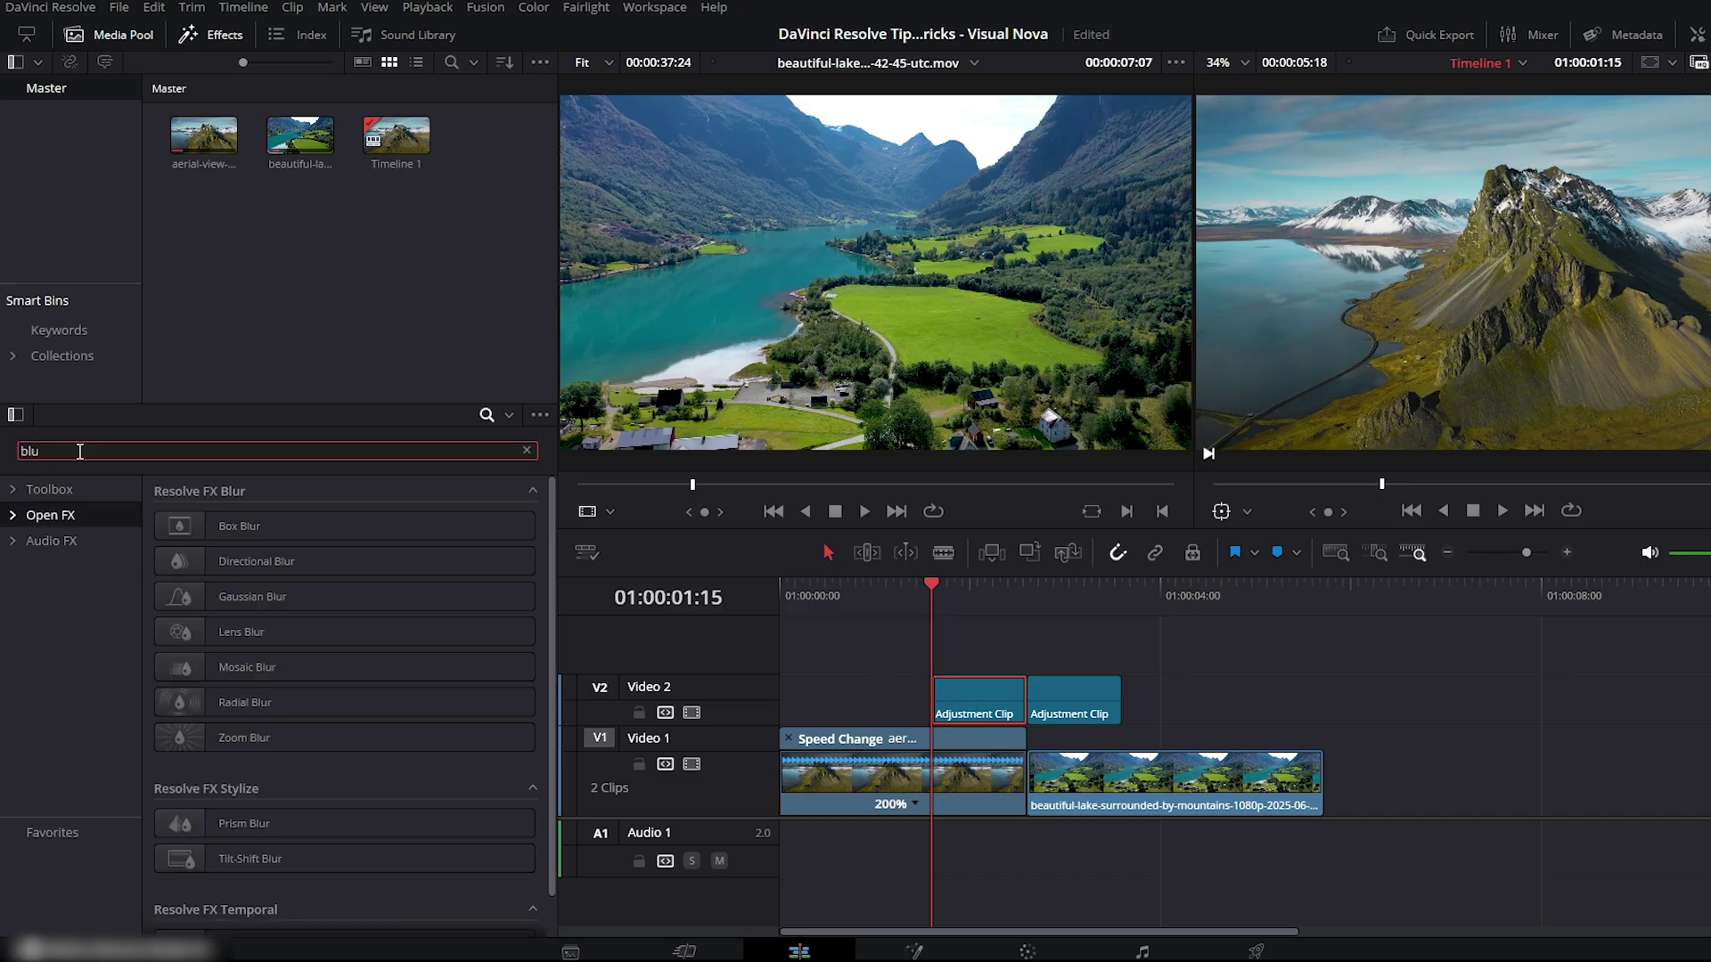
pyautogui.moveTo(265, 592); pyautogui.dragTo(980, 698)
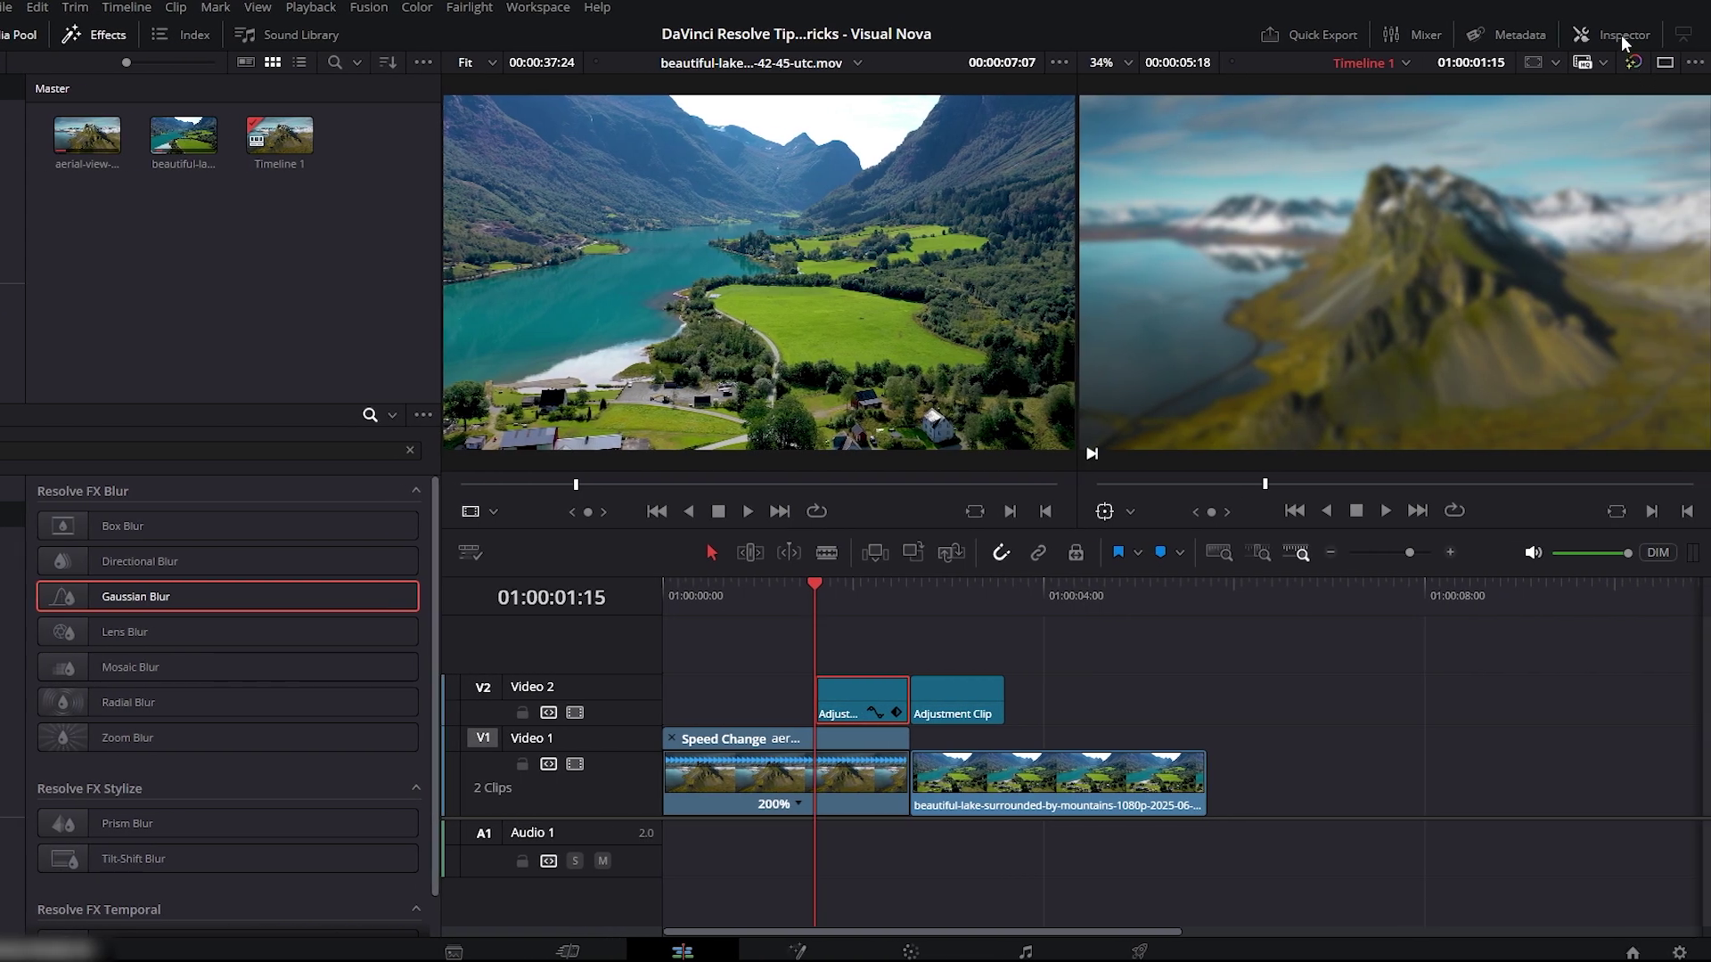
# - Link H/V strength and keyframe the blur from 0 at the clip's start to 0.458 at the cut, copying 0.458
pyautogui.click(1622, 35)
pyautogui.moveTo(1499, 211)
pyautogui.mouseDown()
pyautogui.moveTo(1523, 207)
pyautogui.moveTo(1466, 236)
pyautogui.moveTo(1513, 233)
pyautogui.mouseUp()
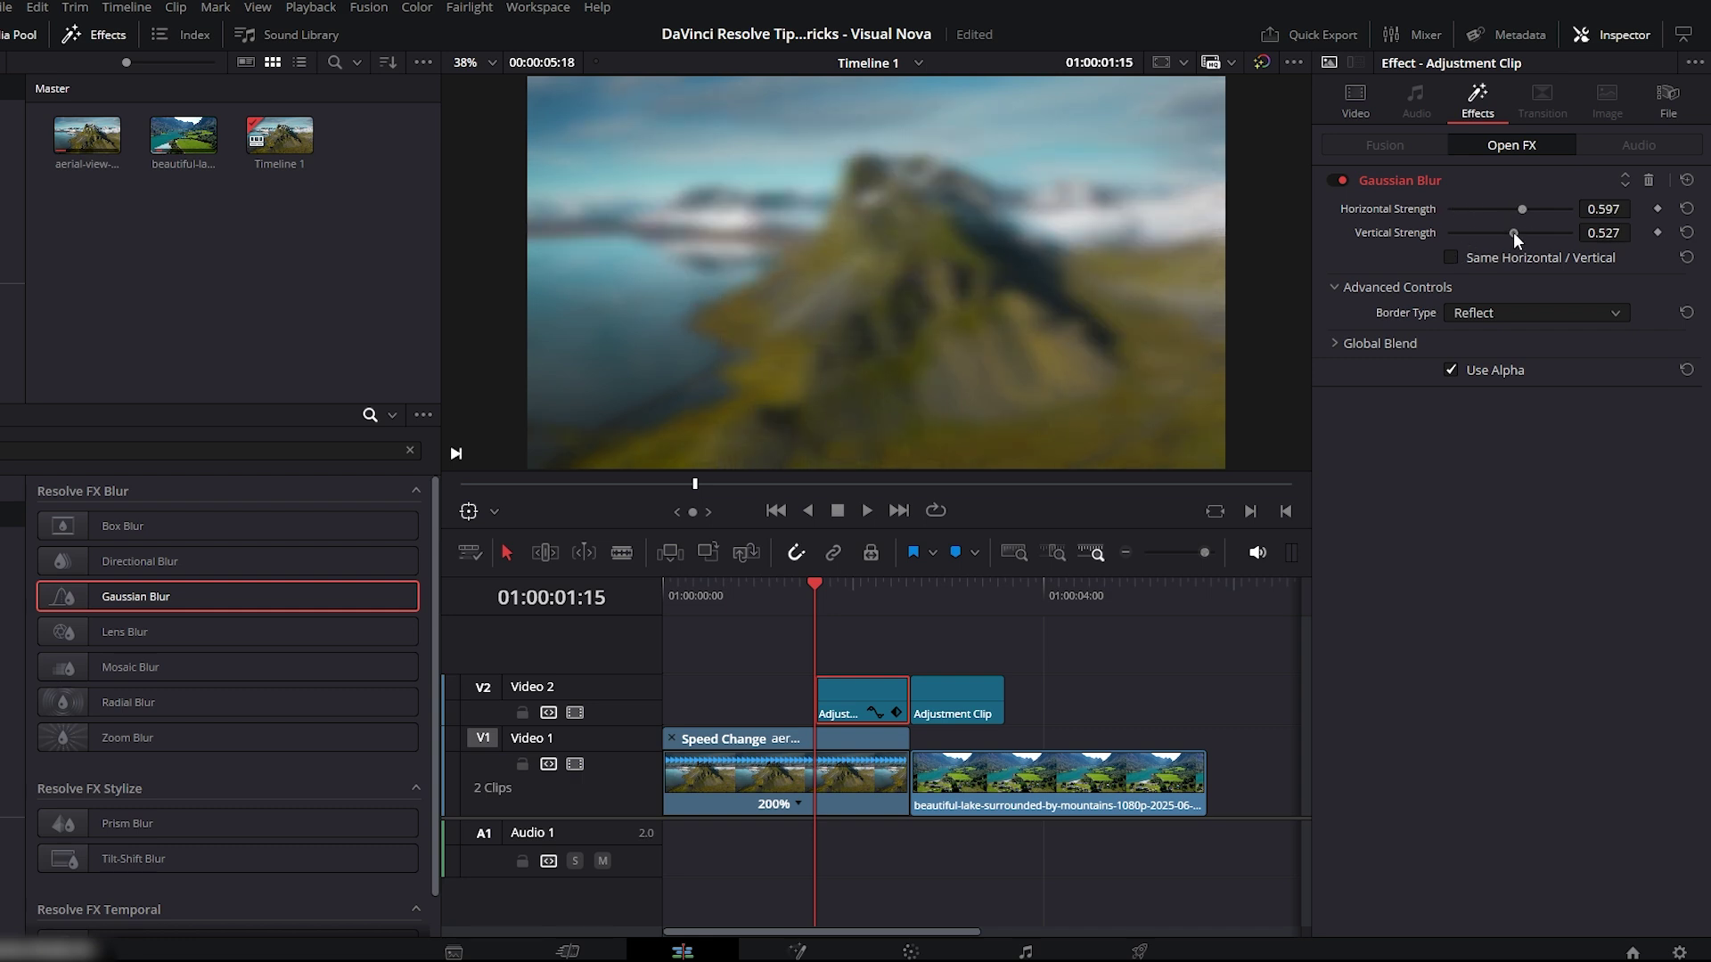
pyautogui.click(1451, 257)
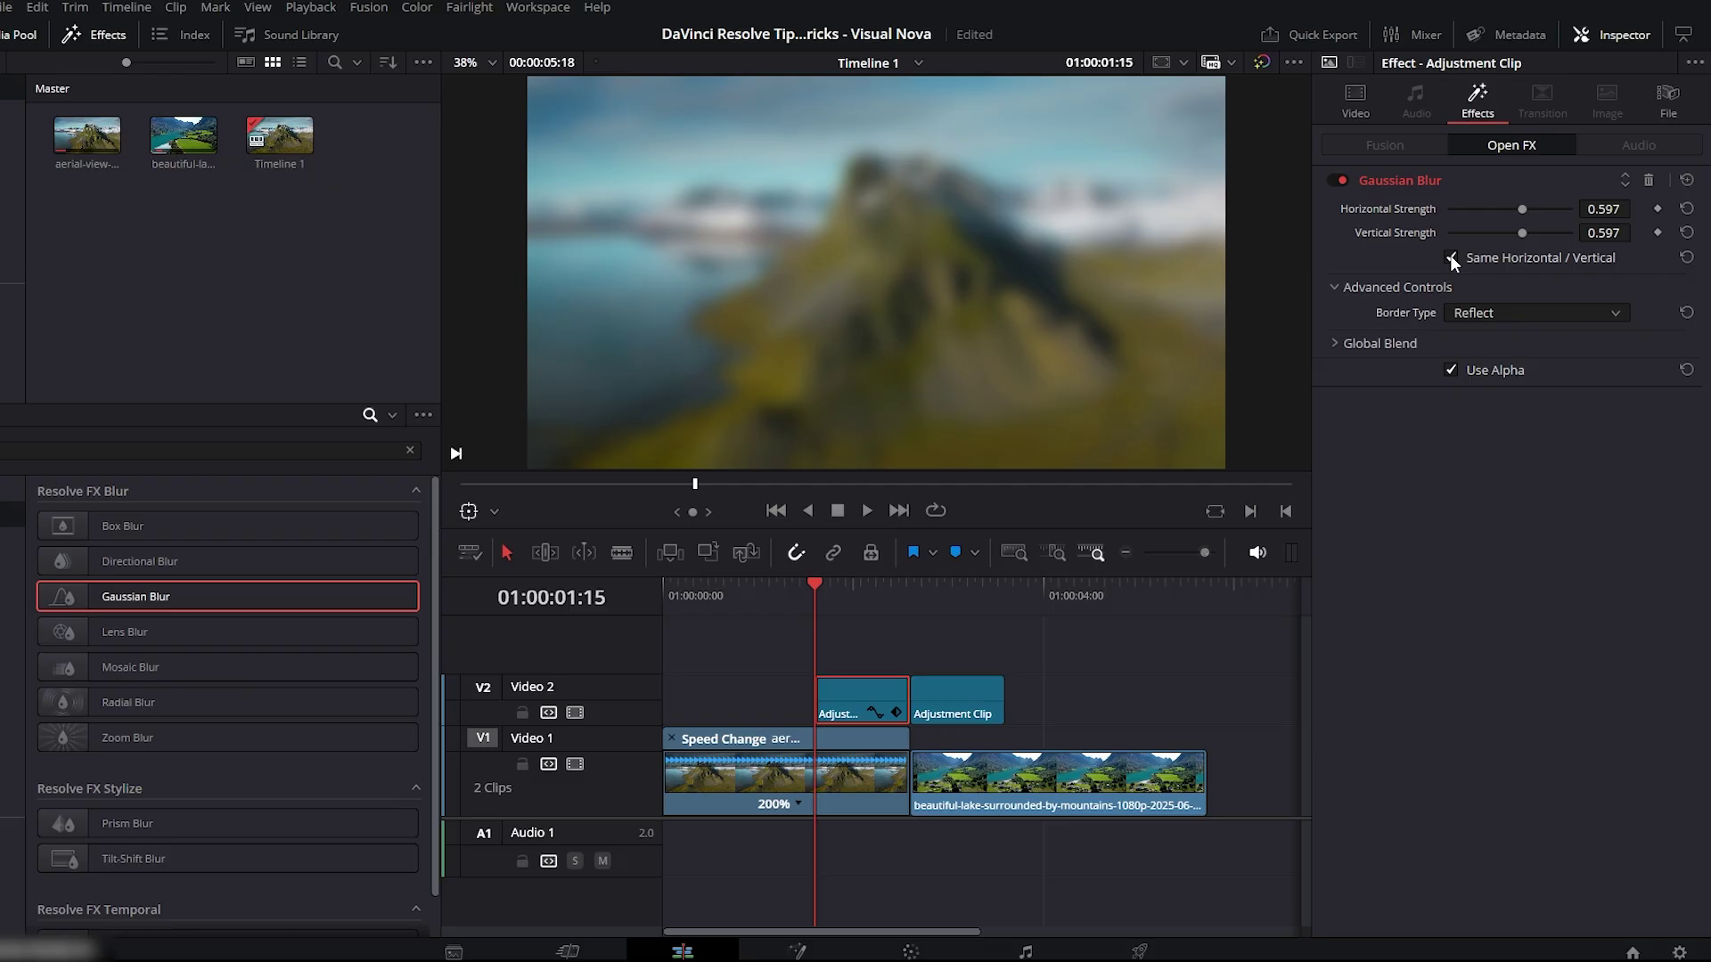
pyautogui.moveTo(1522, 205); pyautogui.dragTo(1447, 210)
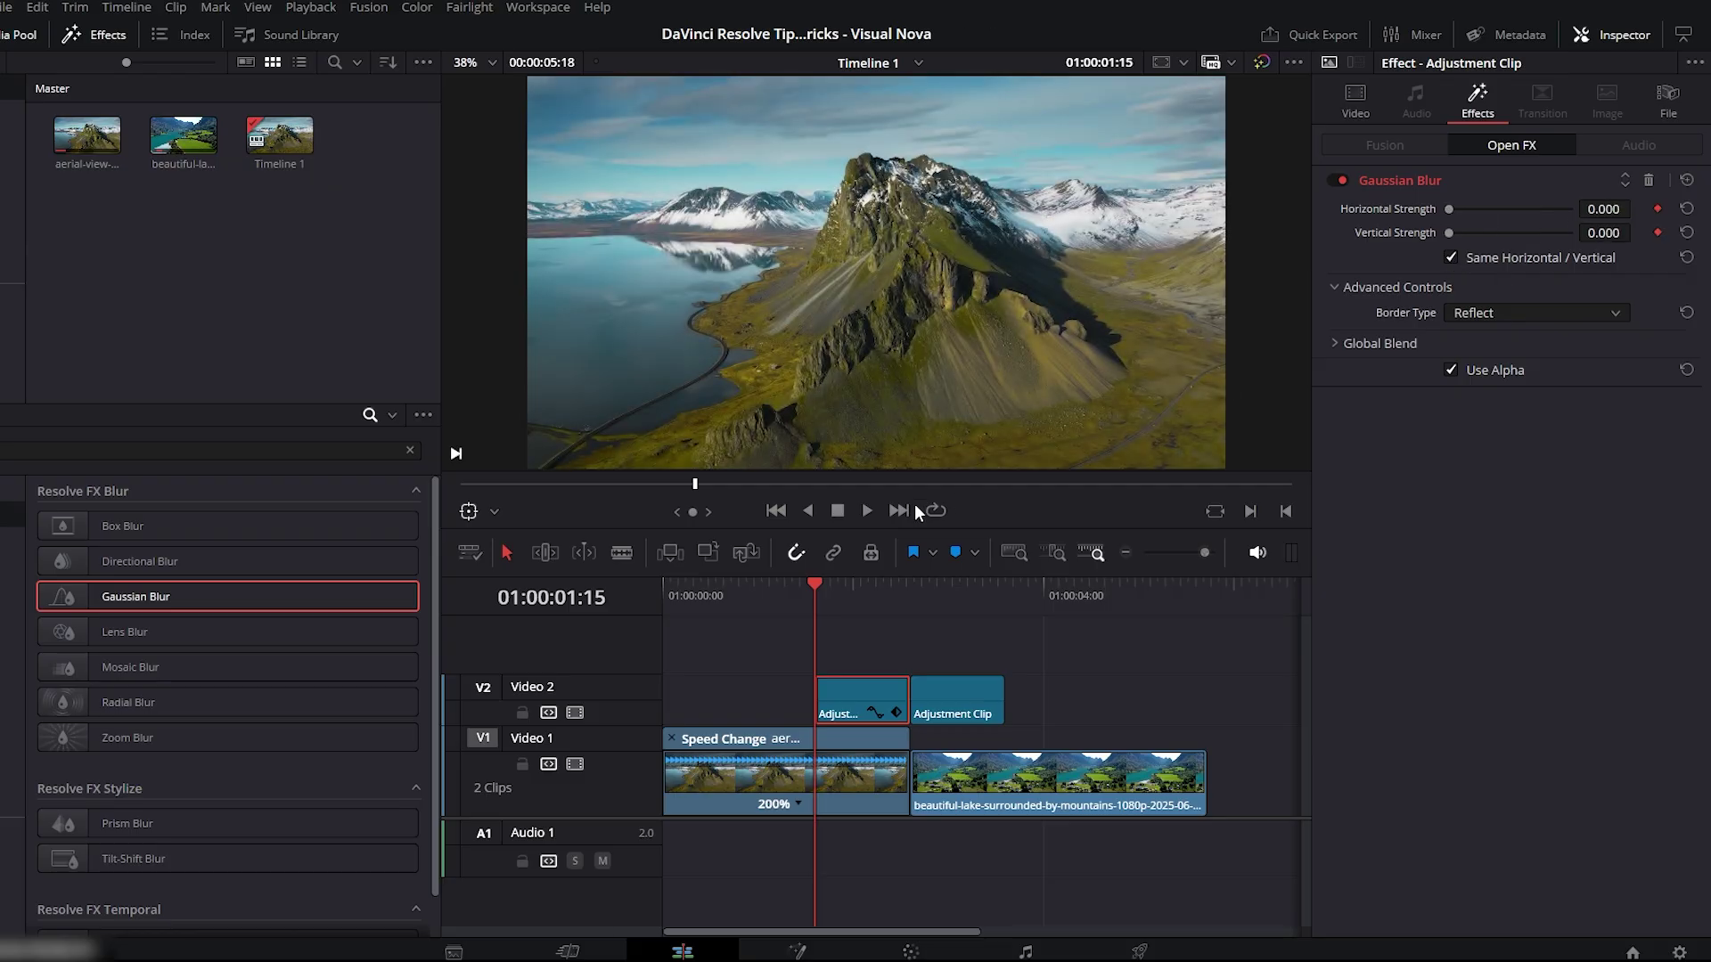
pyautogui.moveTo(835, 595); pyautogui.dragTo(904, 588)
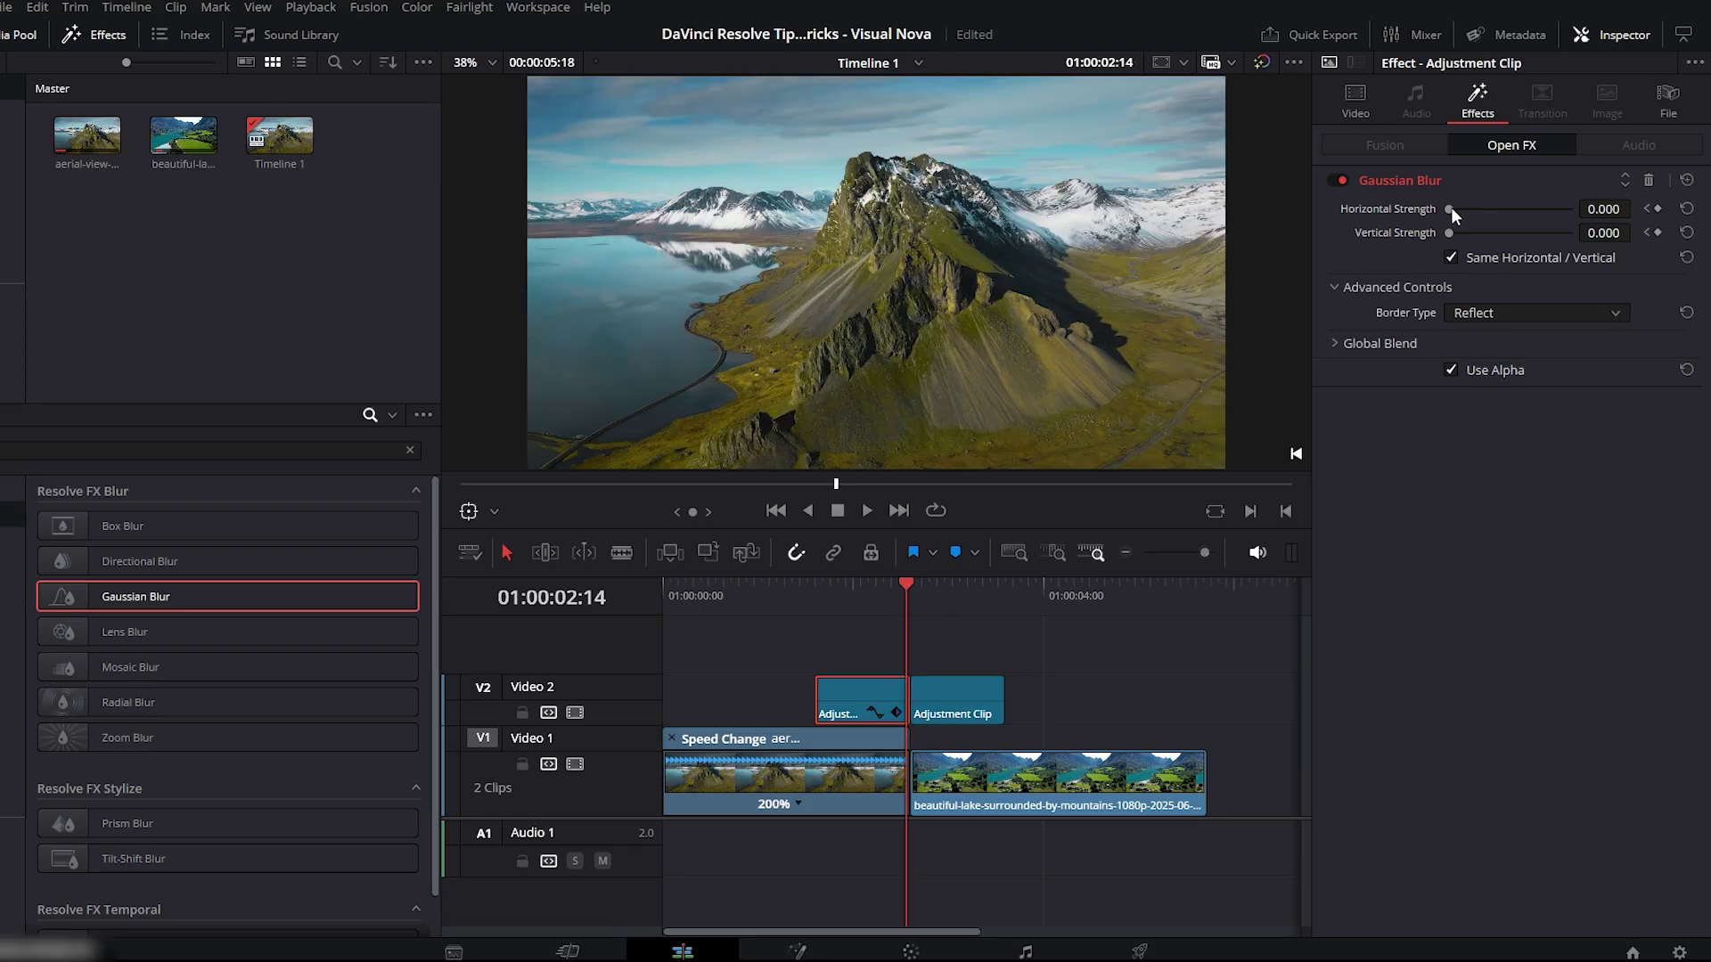
pyautogui.moveTo(1450, 207); pyautogui.dragTo(1504, 202)
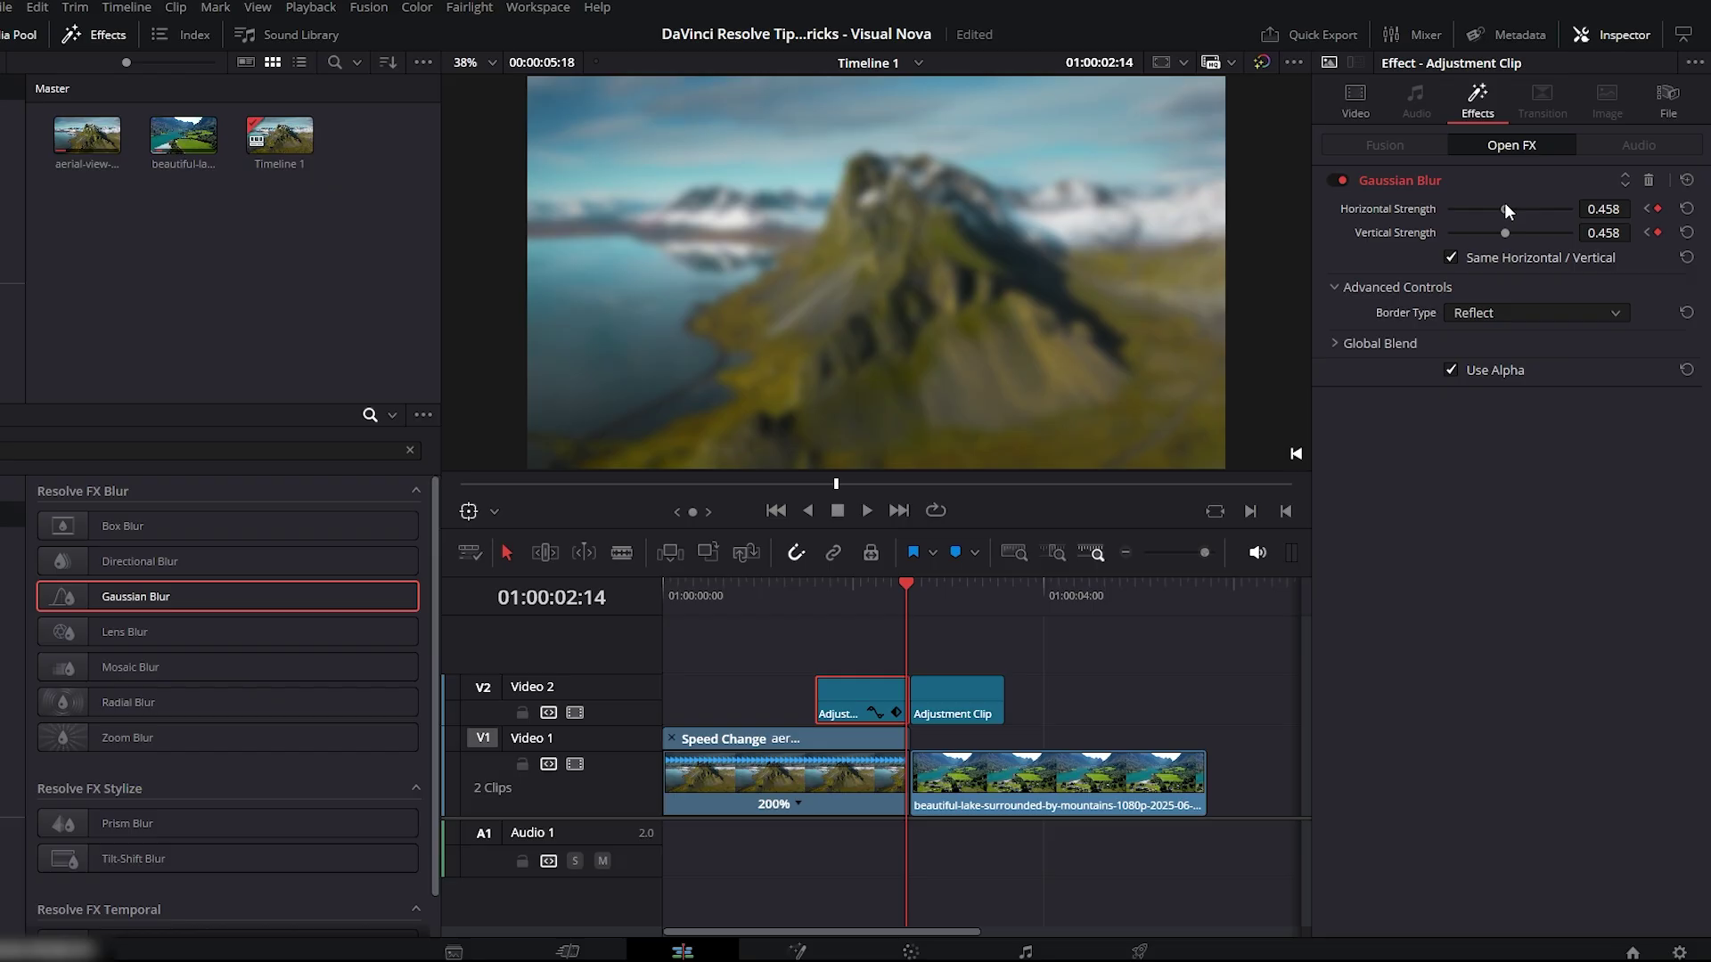
pyautogui.click(1601, 211)
pyautogui.hotkey('ctrl', 'c')
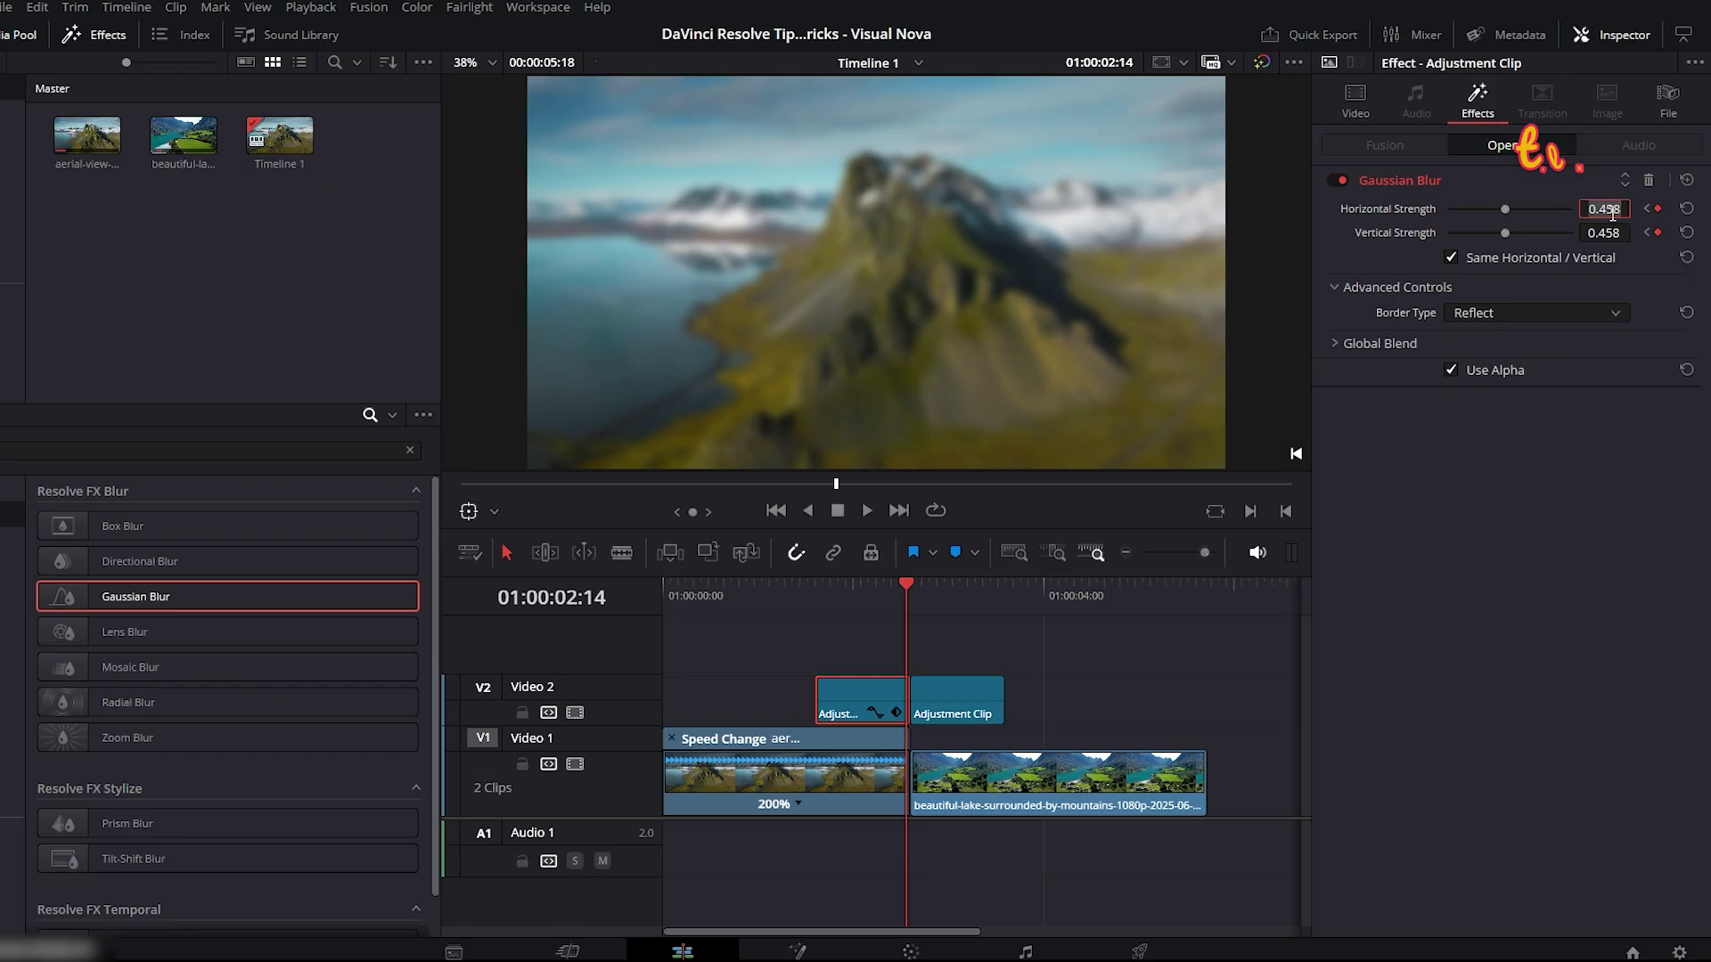
# - Apply Gaussian Blur to the second adjustment clip and keyframe its strength at 0.458 at the cut
pyautogui.click(926, 595)
pyautogui.click(952, 694)
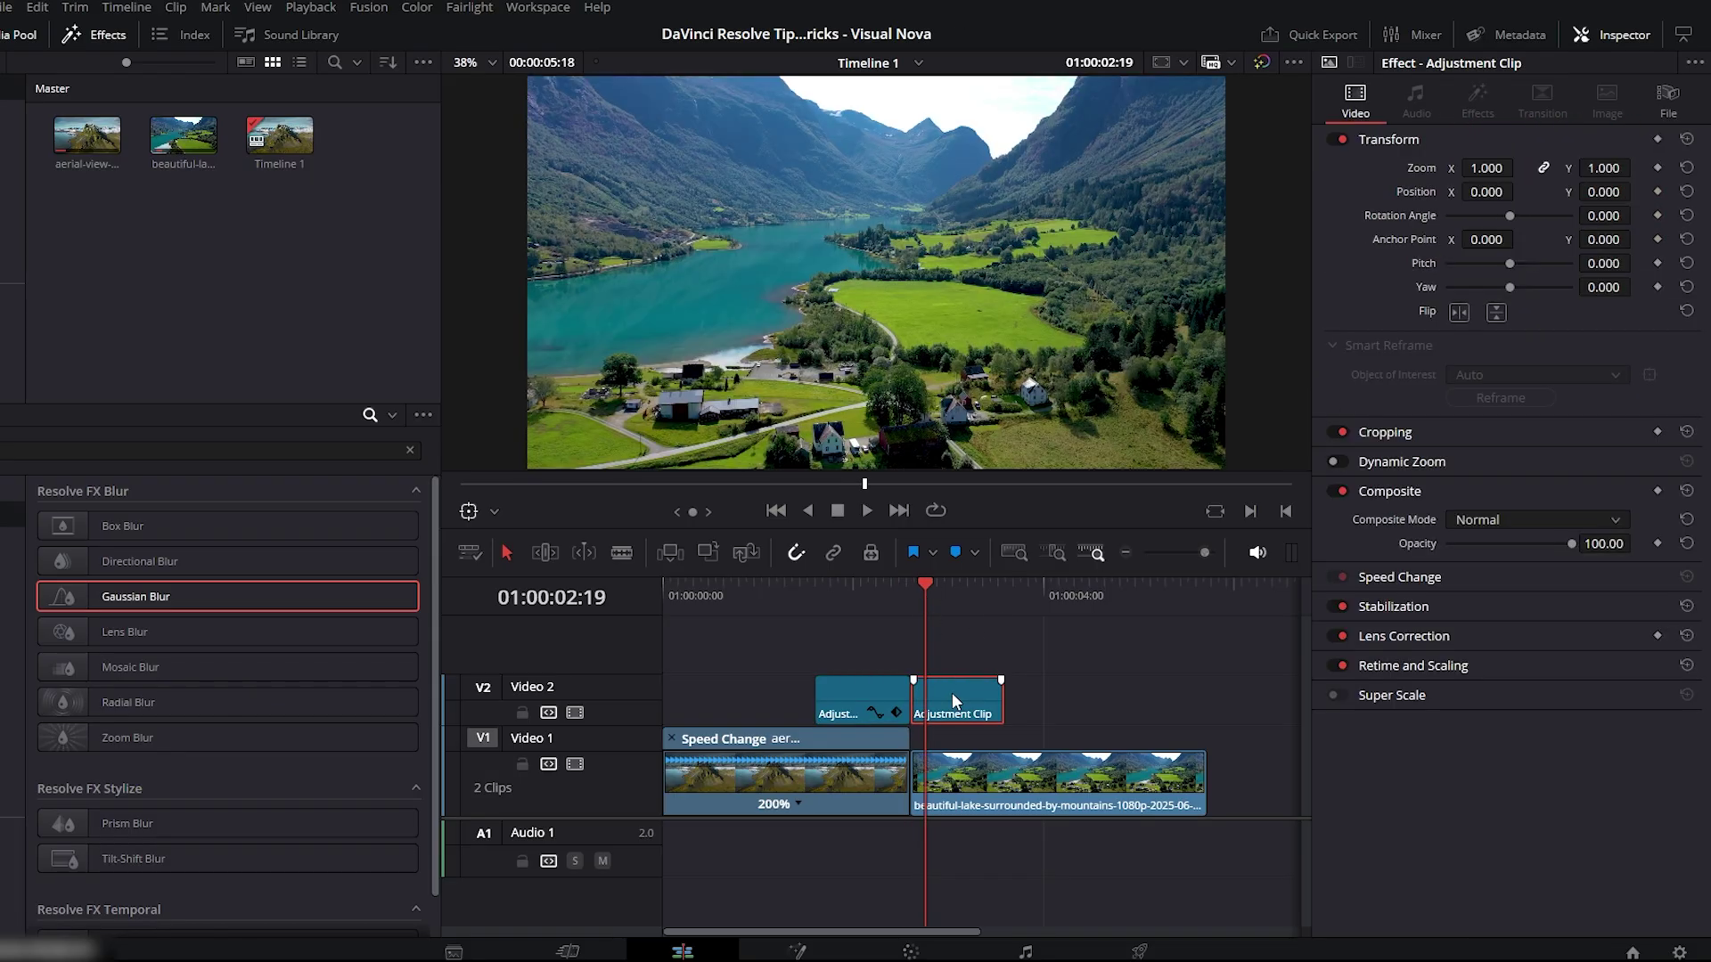
pyautogui.moveTo(135, 597); pyautogui.dragTo(954, 700)
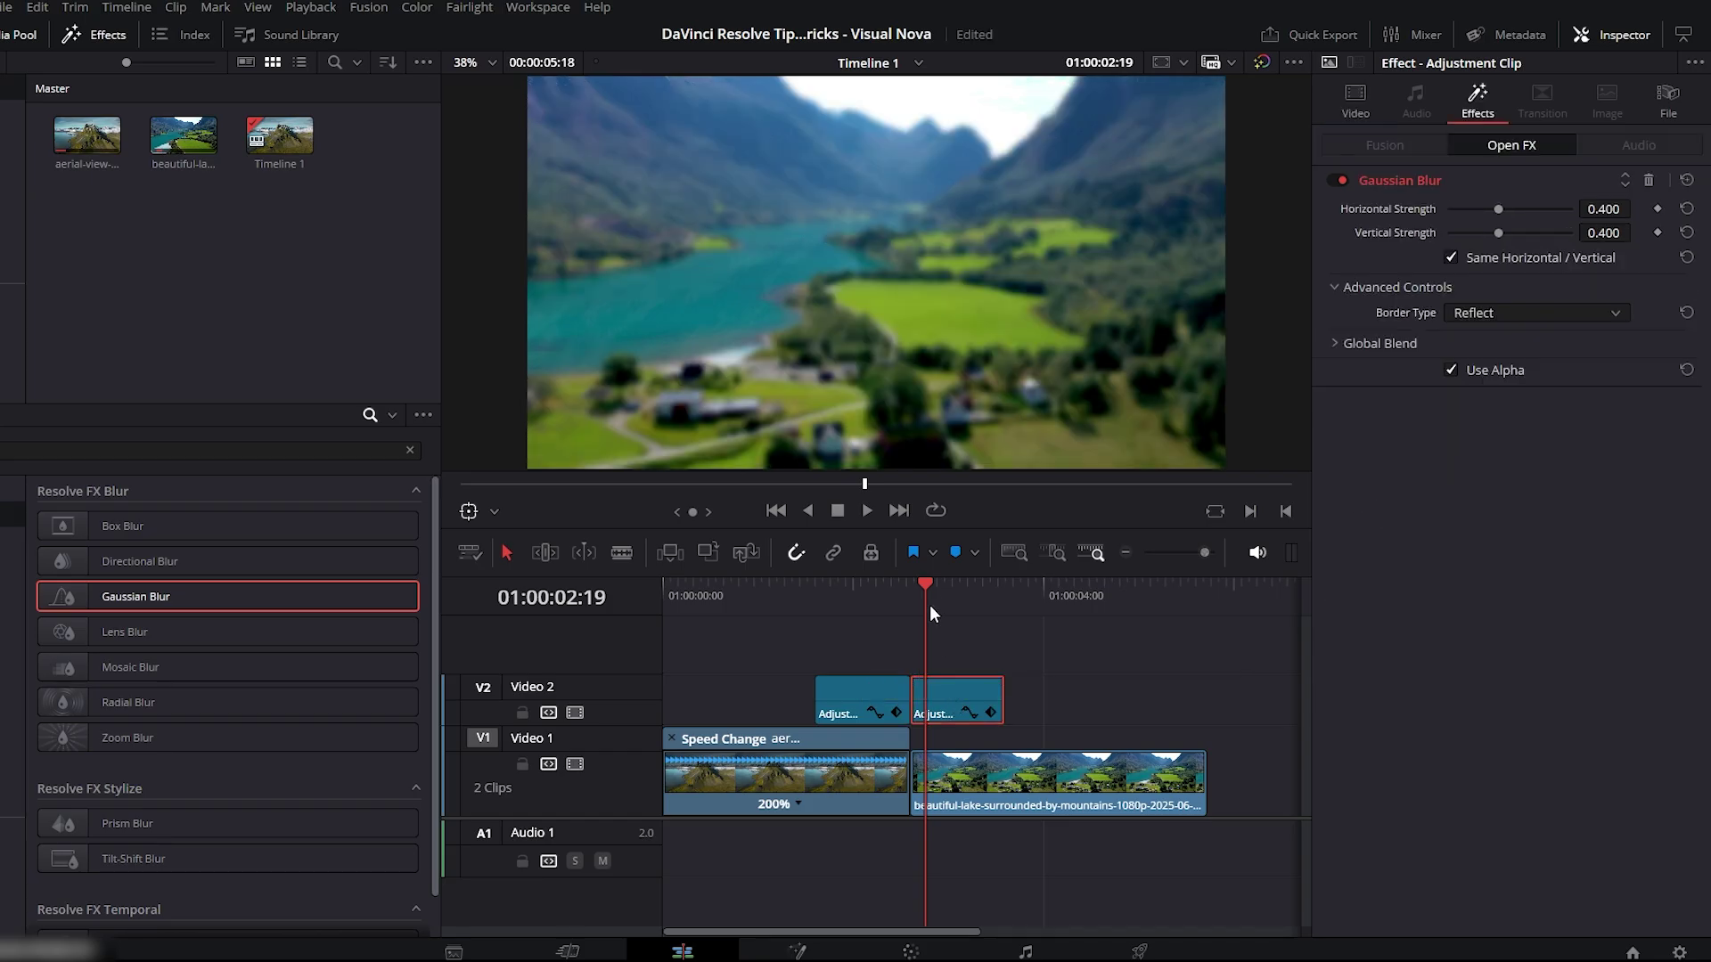
pyautogui.press('Up')
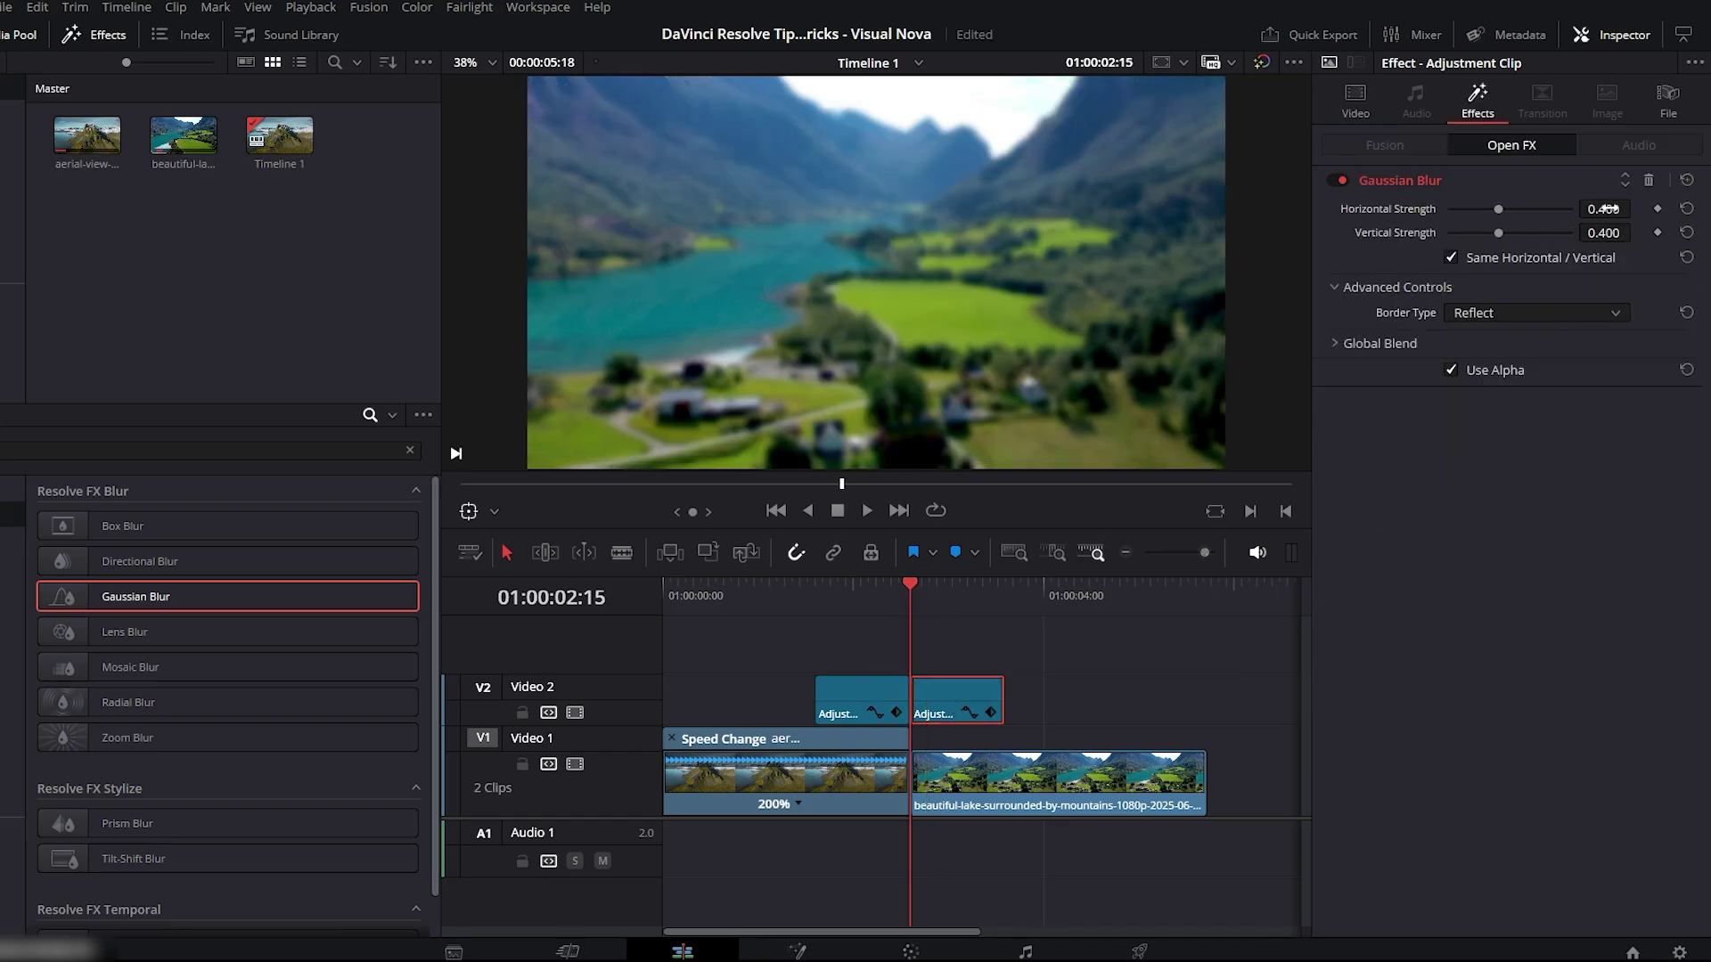
pyautogui.moveTo(1604, 209); pyautogui.dragTo(1640, 210)
pyautogui.click(1657, 209)
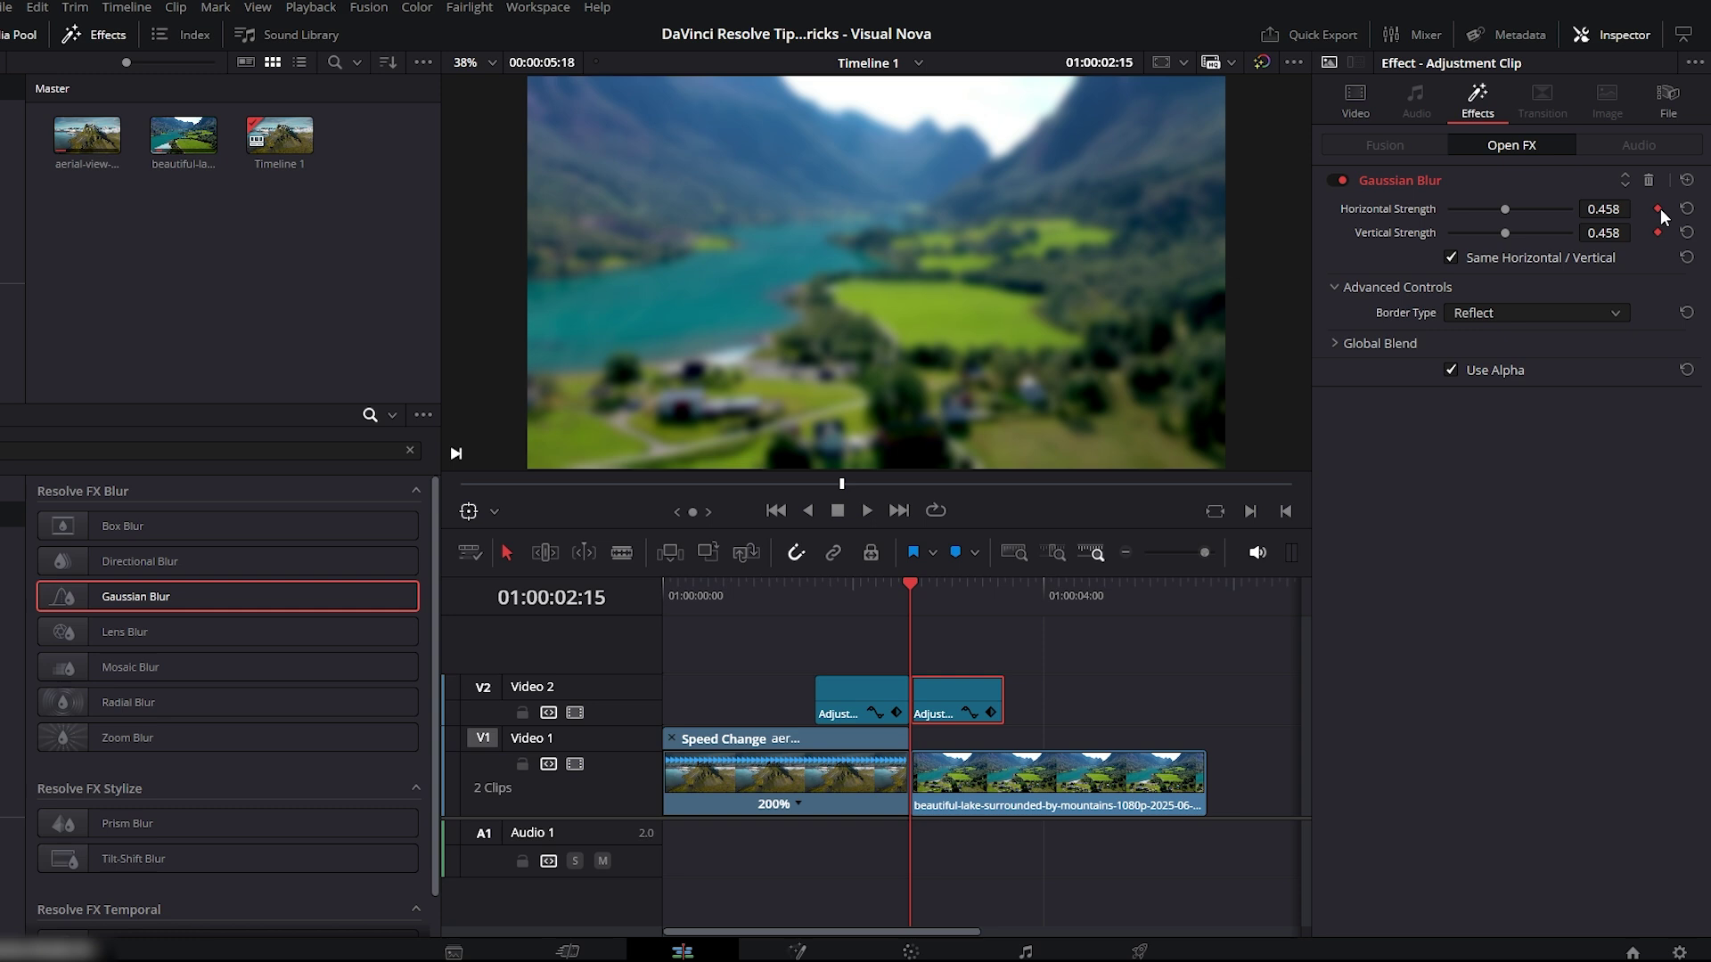
# - Keyframe the blur back to 0 on the clip's last frame and play the transition to check
pyautogui.moveTo(906, 581); pyautogui.dragTo(998, 599)
pyautogui.press('Left')
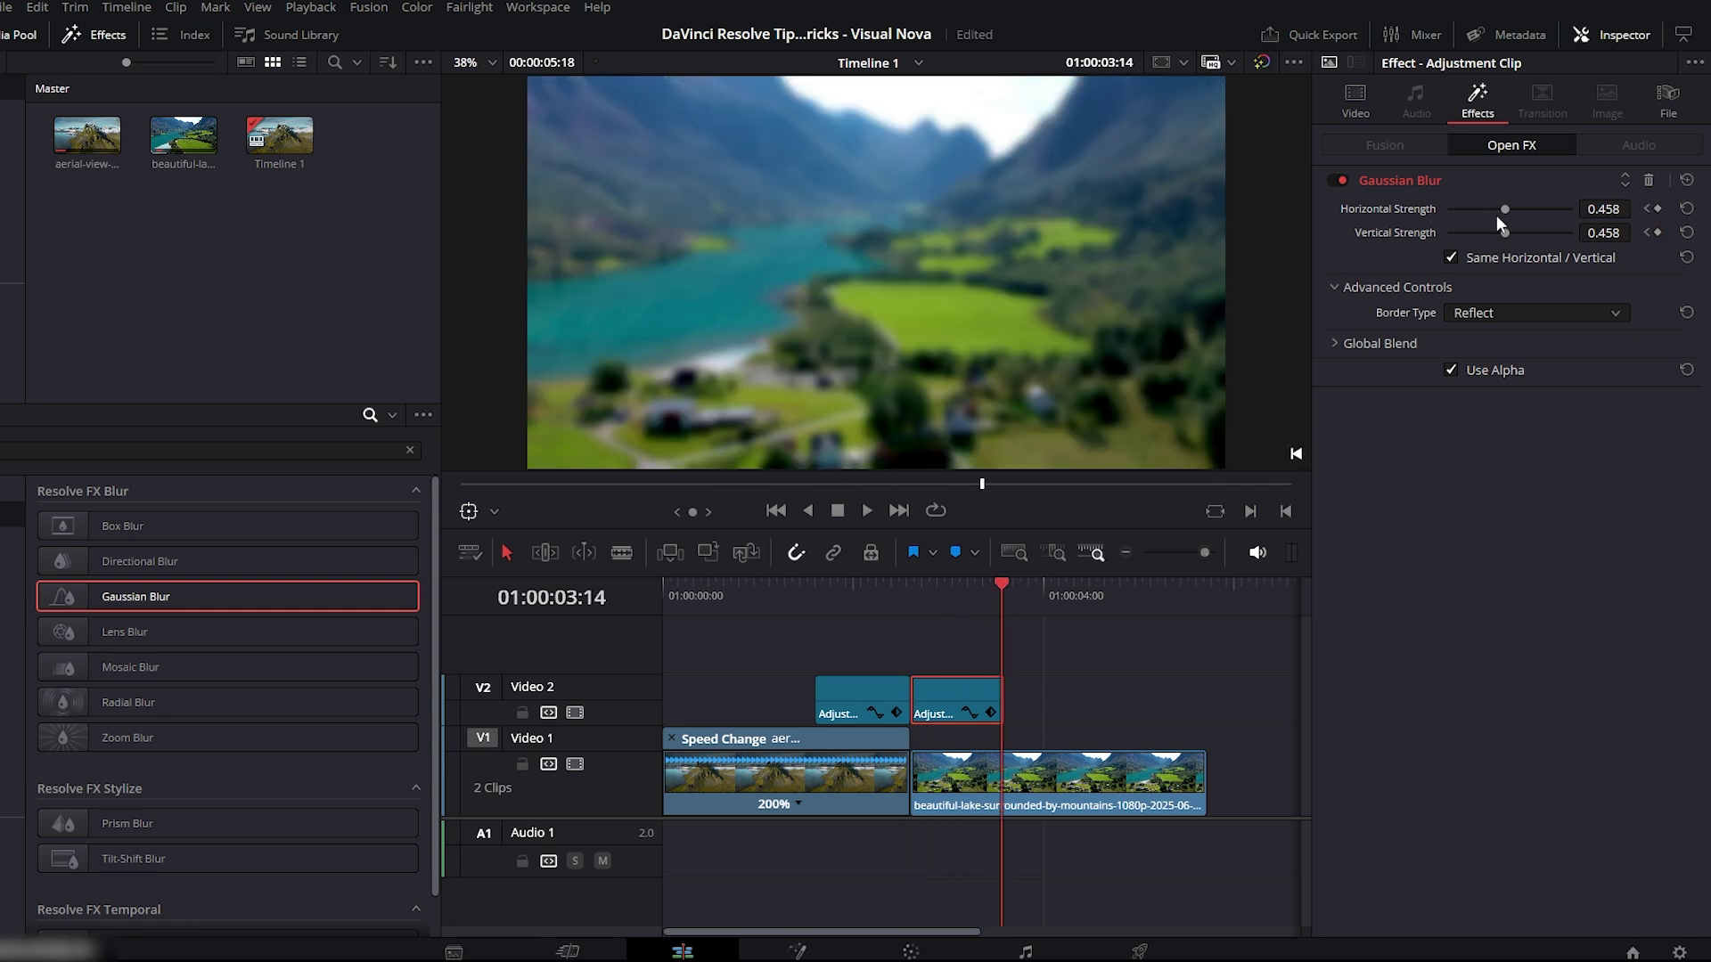
pyautogui.moveTo(1504, 209); pyautogui.dragTo(1441, 207)
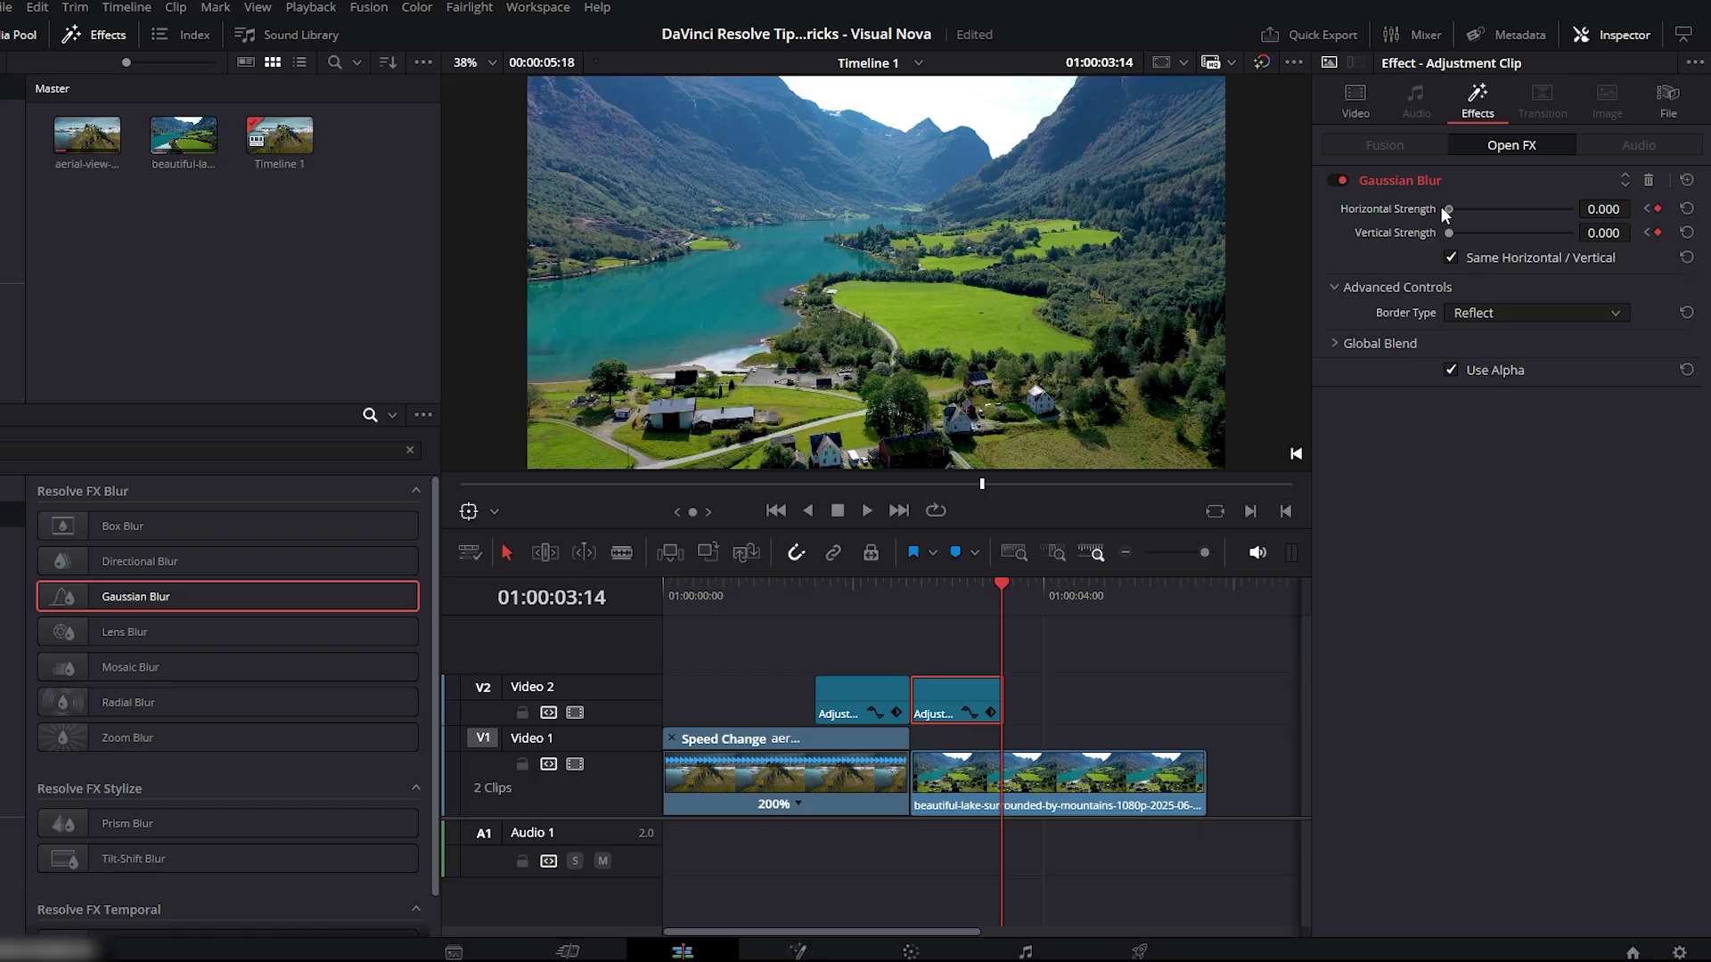
pyautogui.click(799, 590)
pyautogui.press('space')
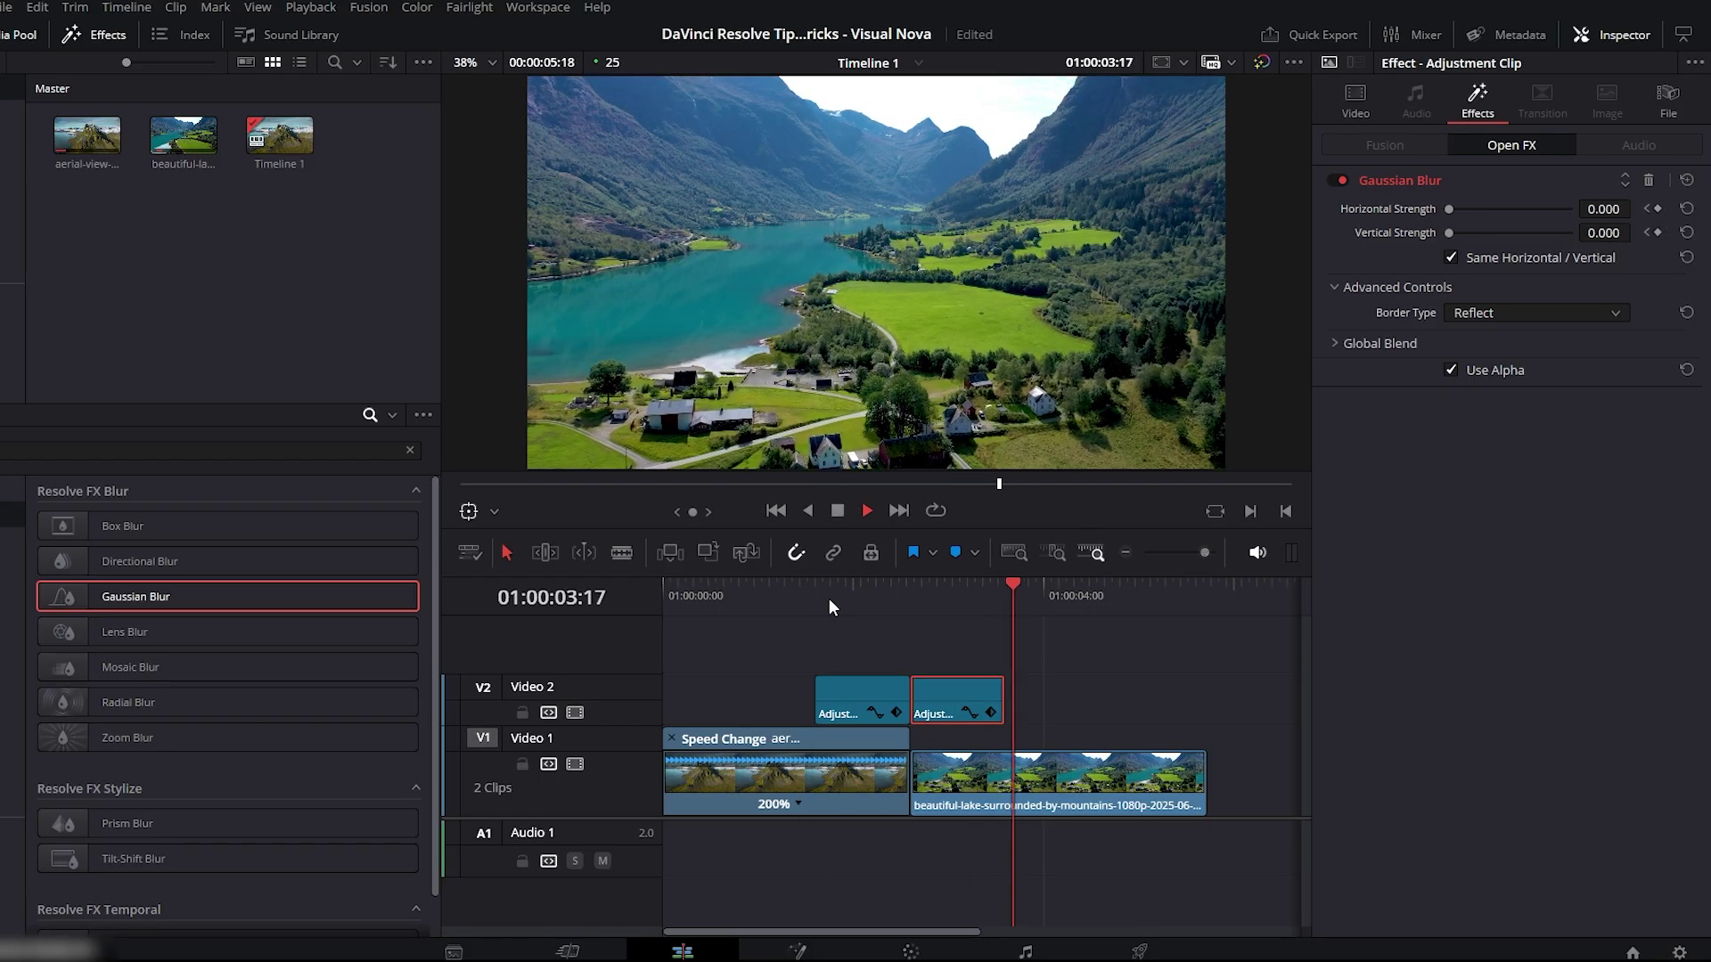
pyautogui.moveTo(829, 597); pyautogui.dragTo(804, 600)
# - Convert the Video 1 clip of the man in yellow into Fusion Clip 3 with New Fusion Clip
pyautogui.press('space')
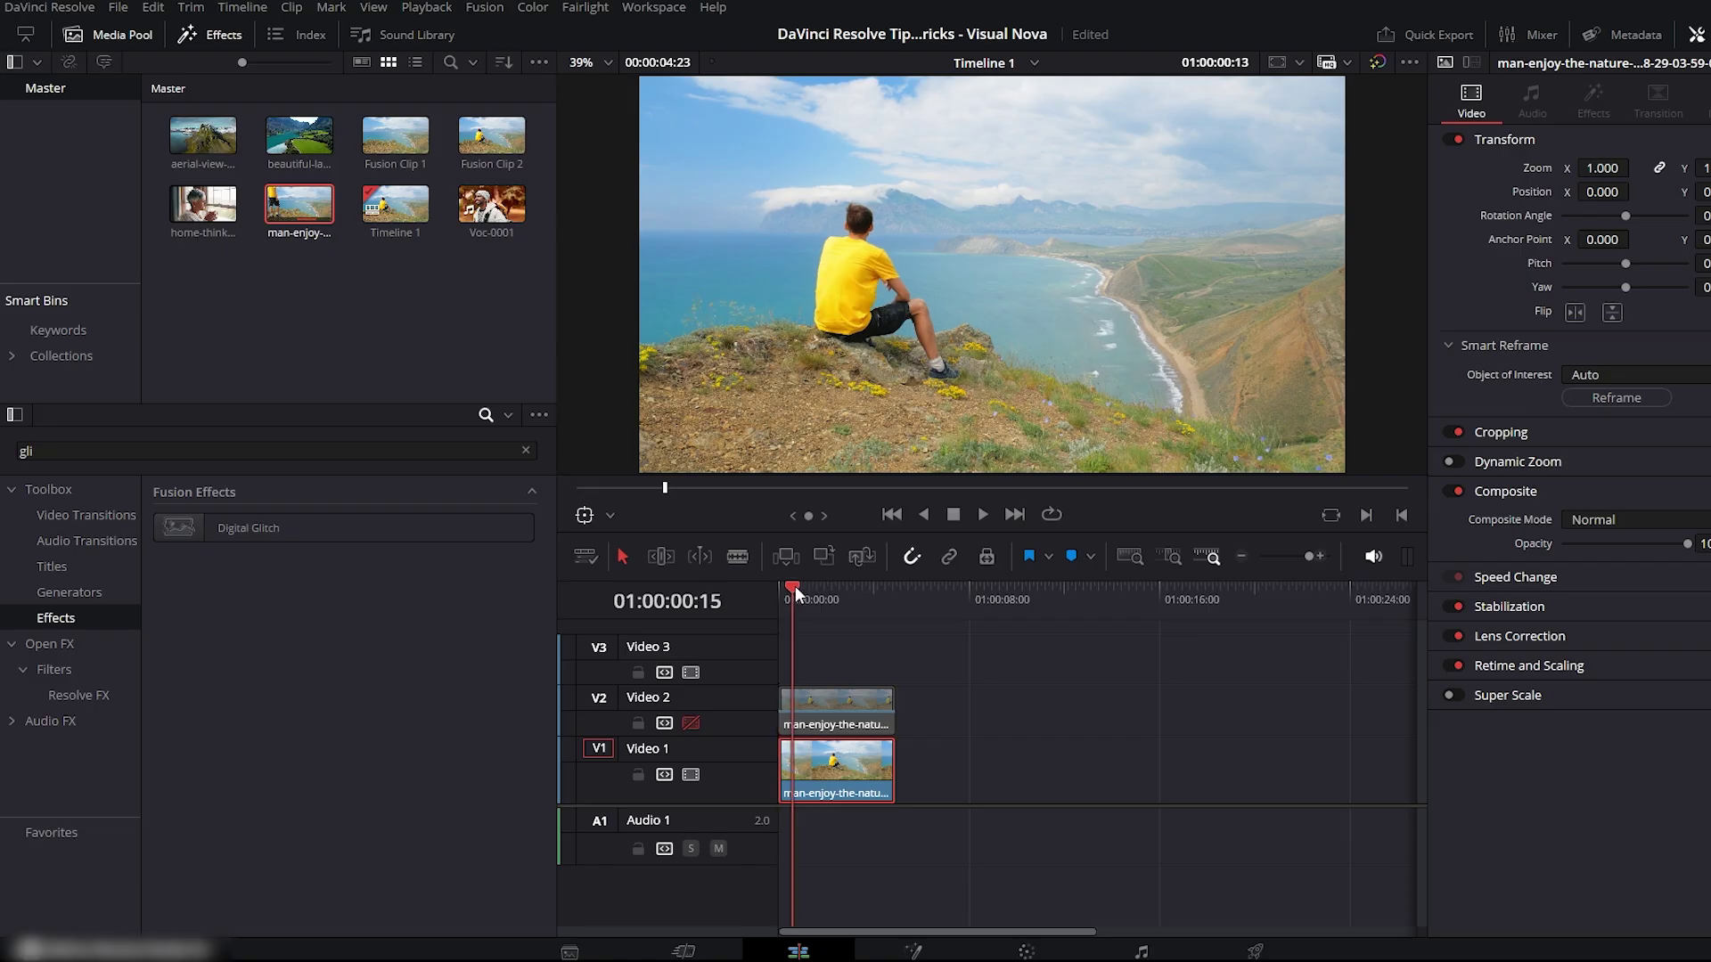
pyautogui.moveTo(794, 585)
pyautogui.mouseDown()
pyautogui.moveTo(868, 597)
pyautogui.moveTo(782, 597)
pyautogui.mouseUp()
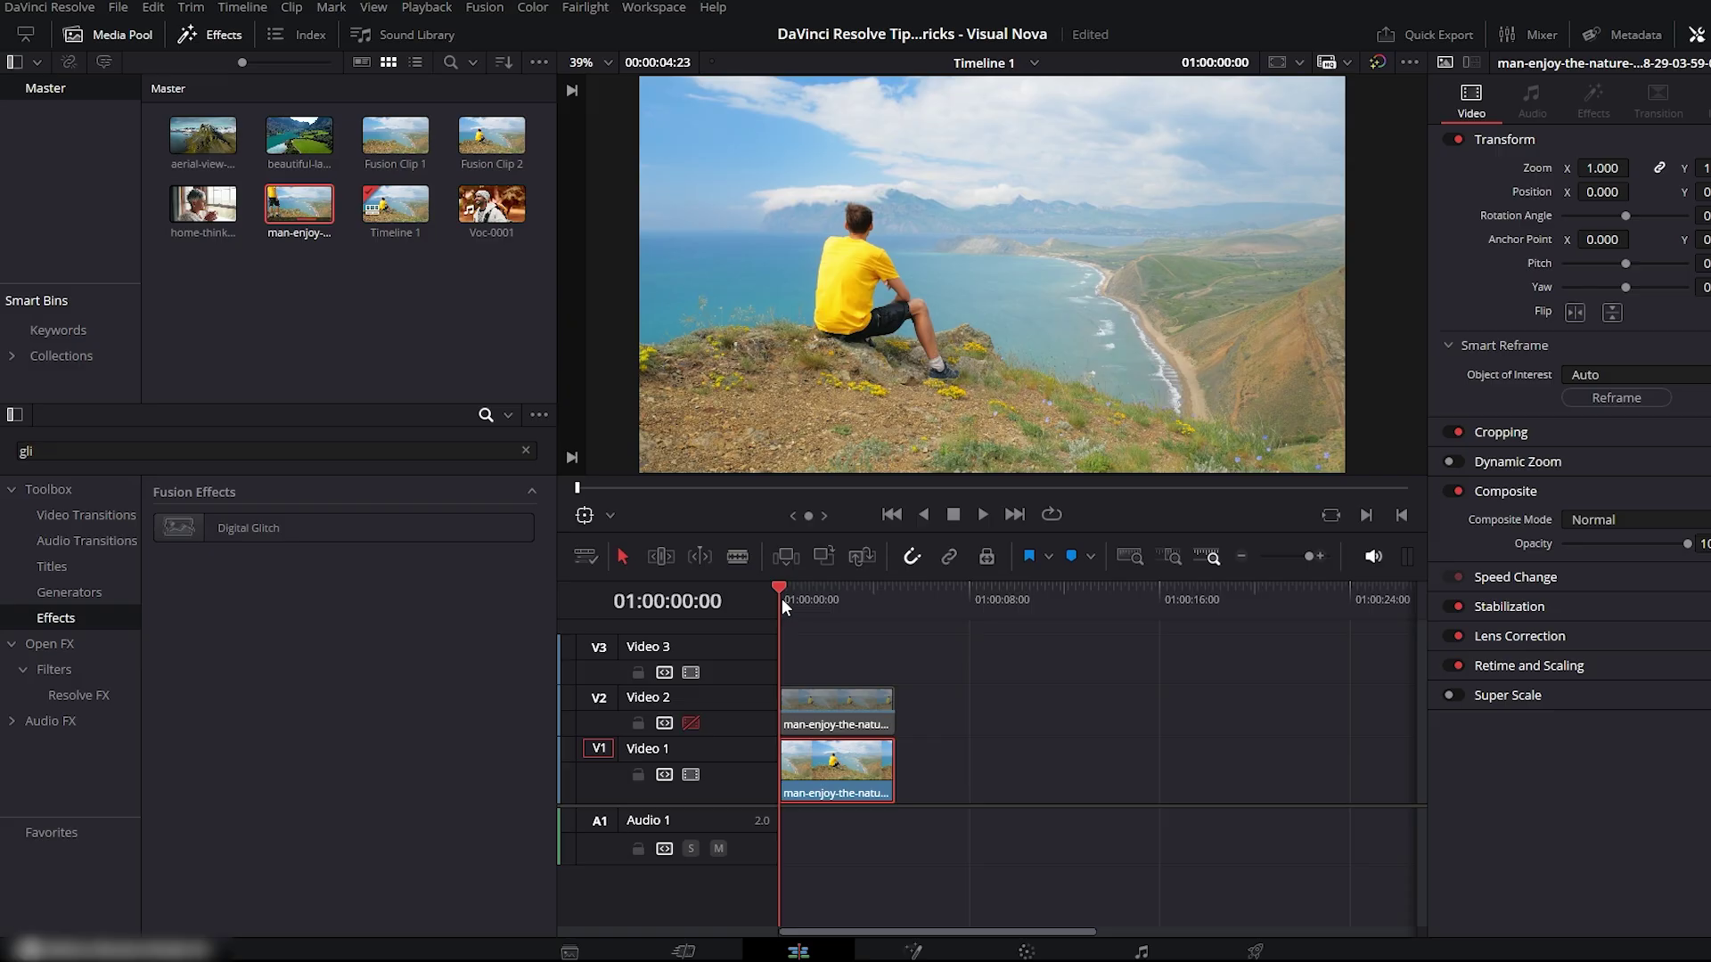
pyautogui.rightClick(841, 758)
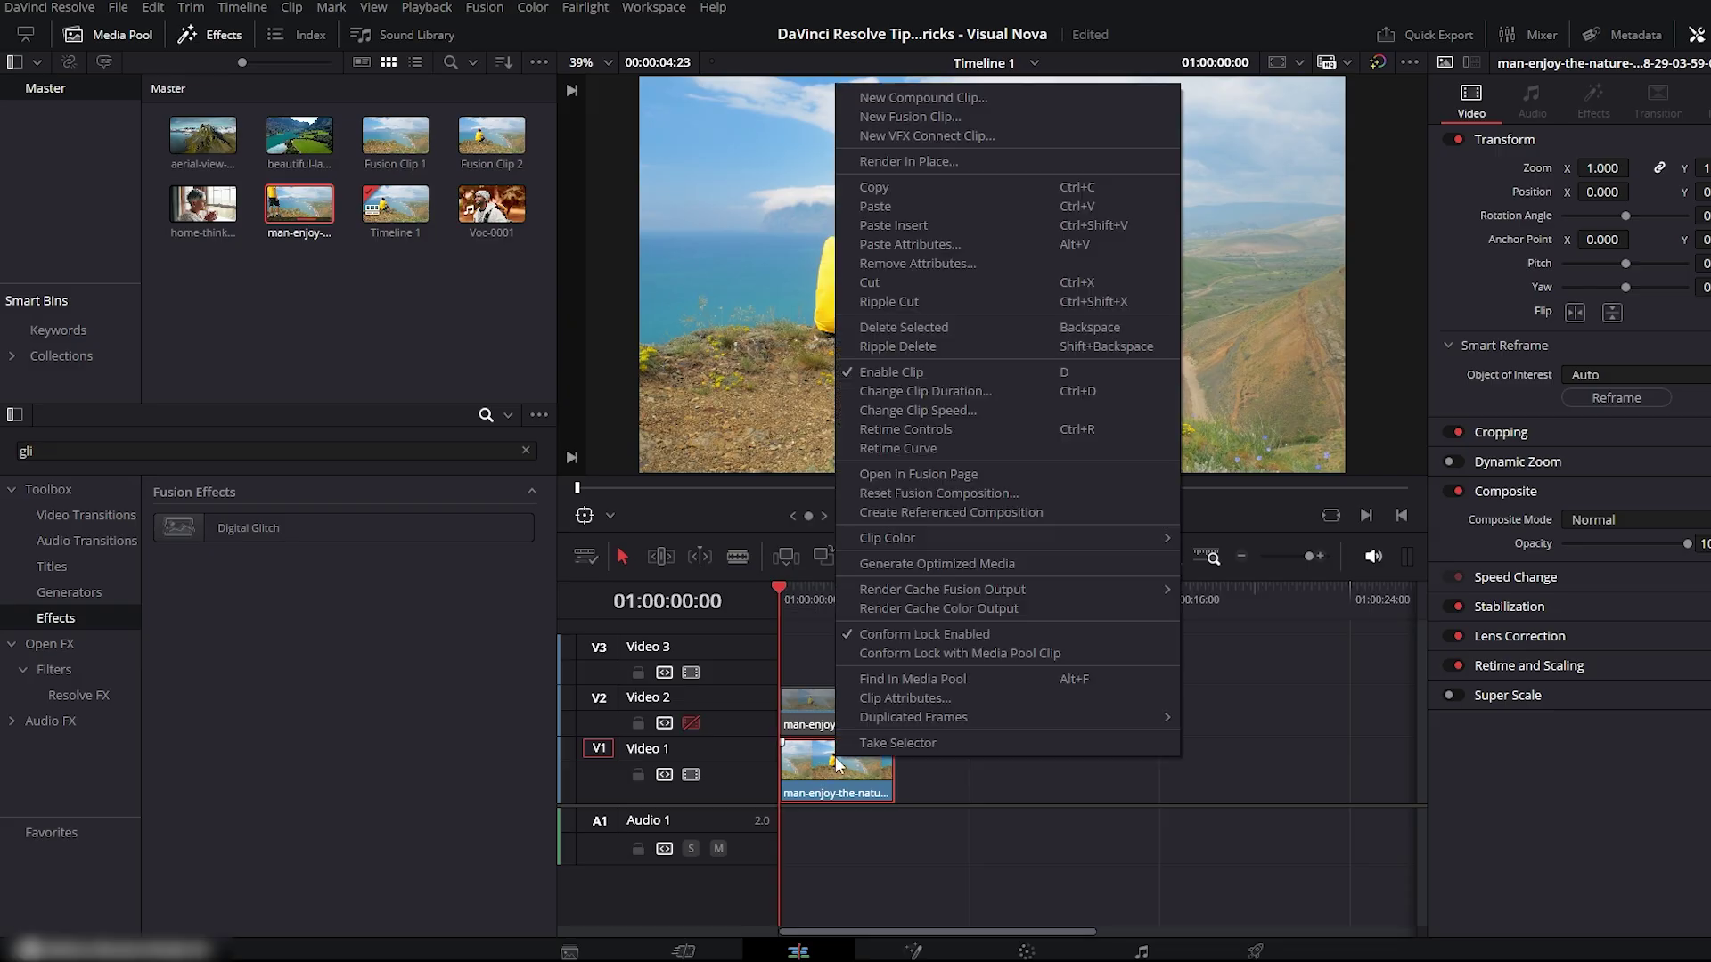
pyautogui.click(955, 118)
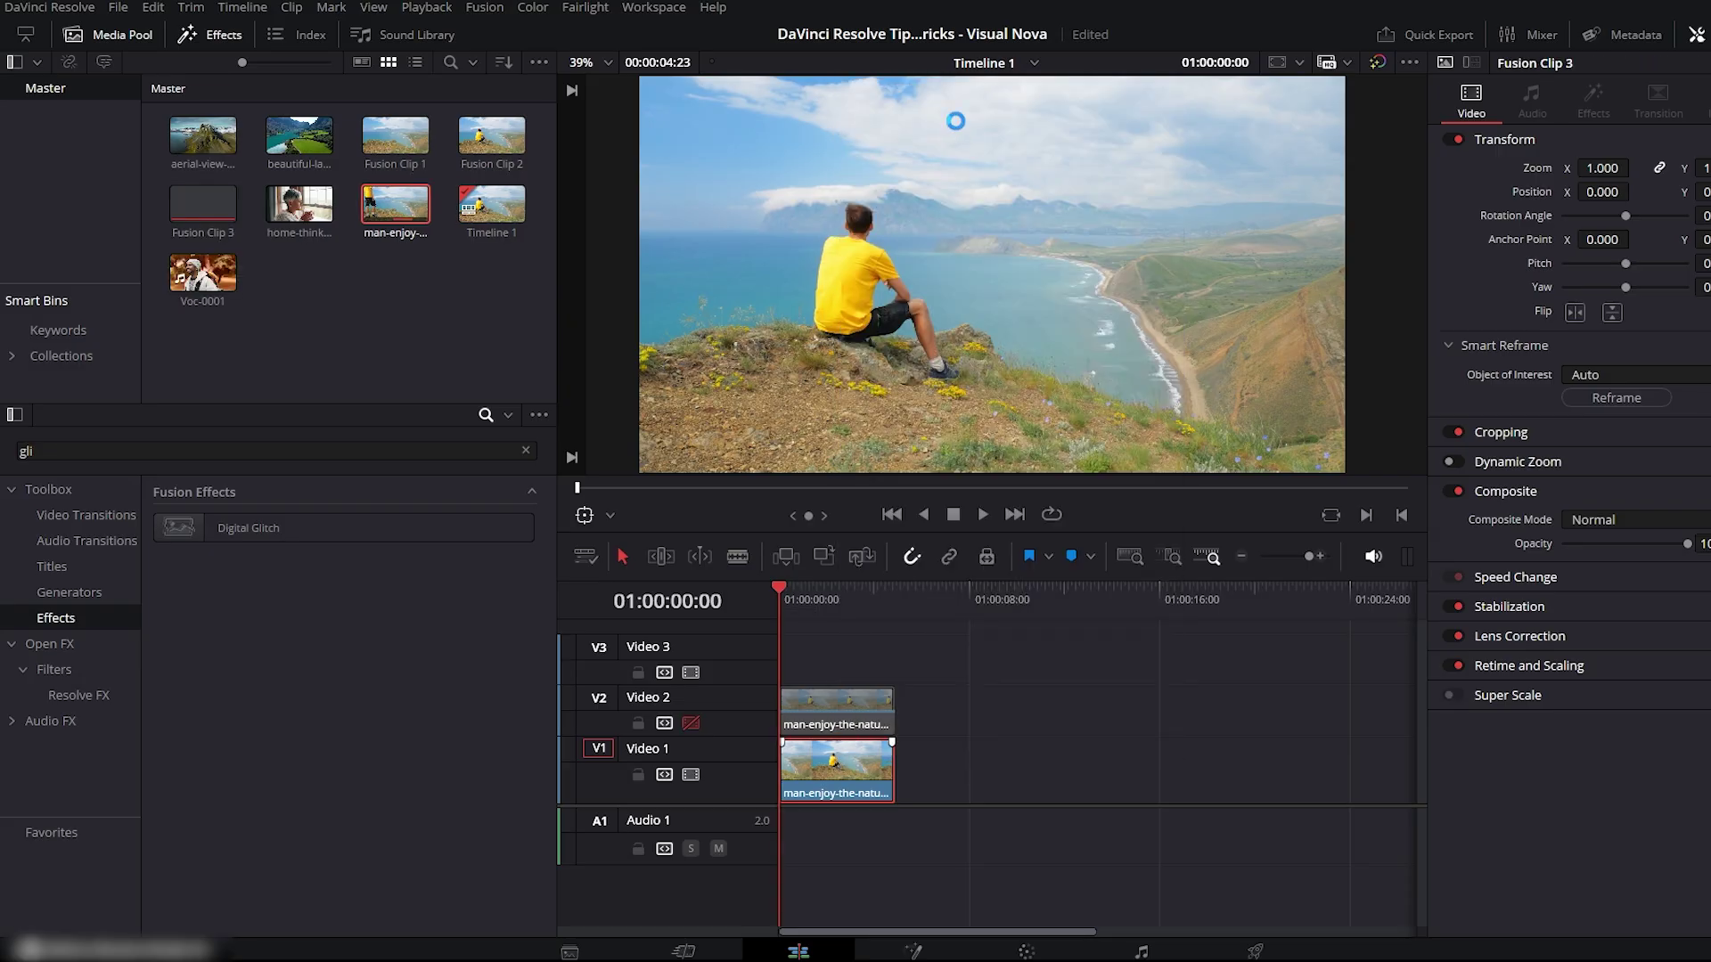
# - On the Fusion page, rearrange the nodes and insert a Magic Mask node after MediaIn1
pyautogui.click(913, 952)
pyautogui.moveTo(630, 729); pyautogui.dragTo(166, 766)
pyautogui.moveTo(713, 767); pyautogui.dragTo(1039, 800)
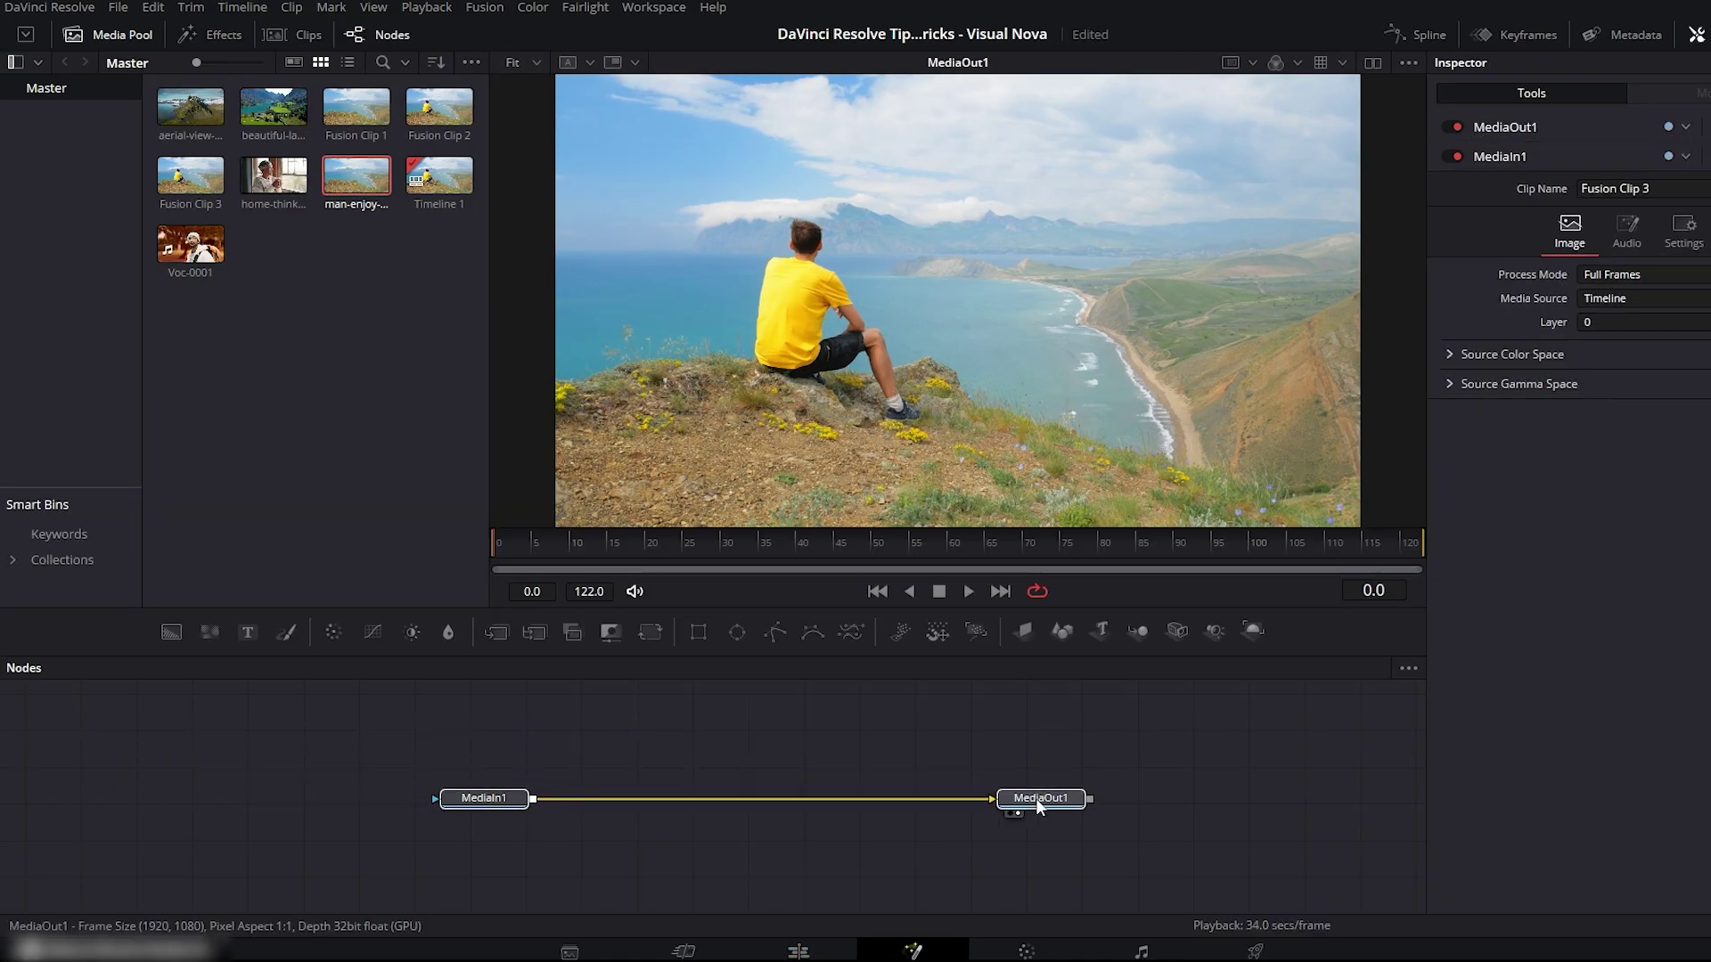
pyautogui.click(484, 804)
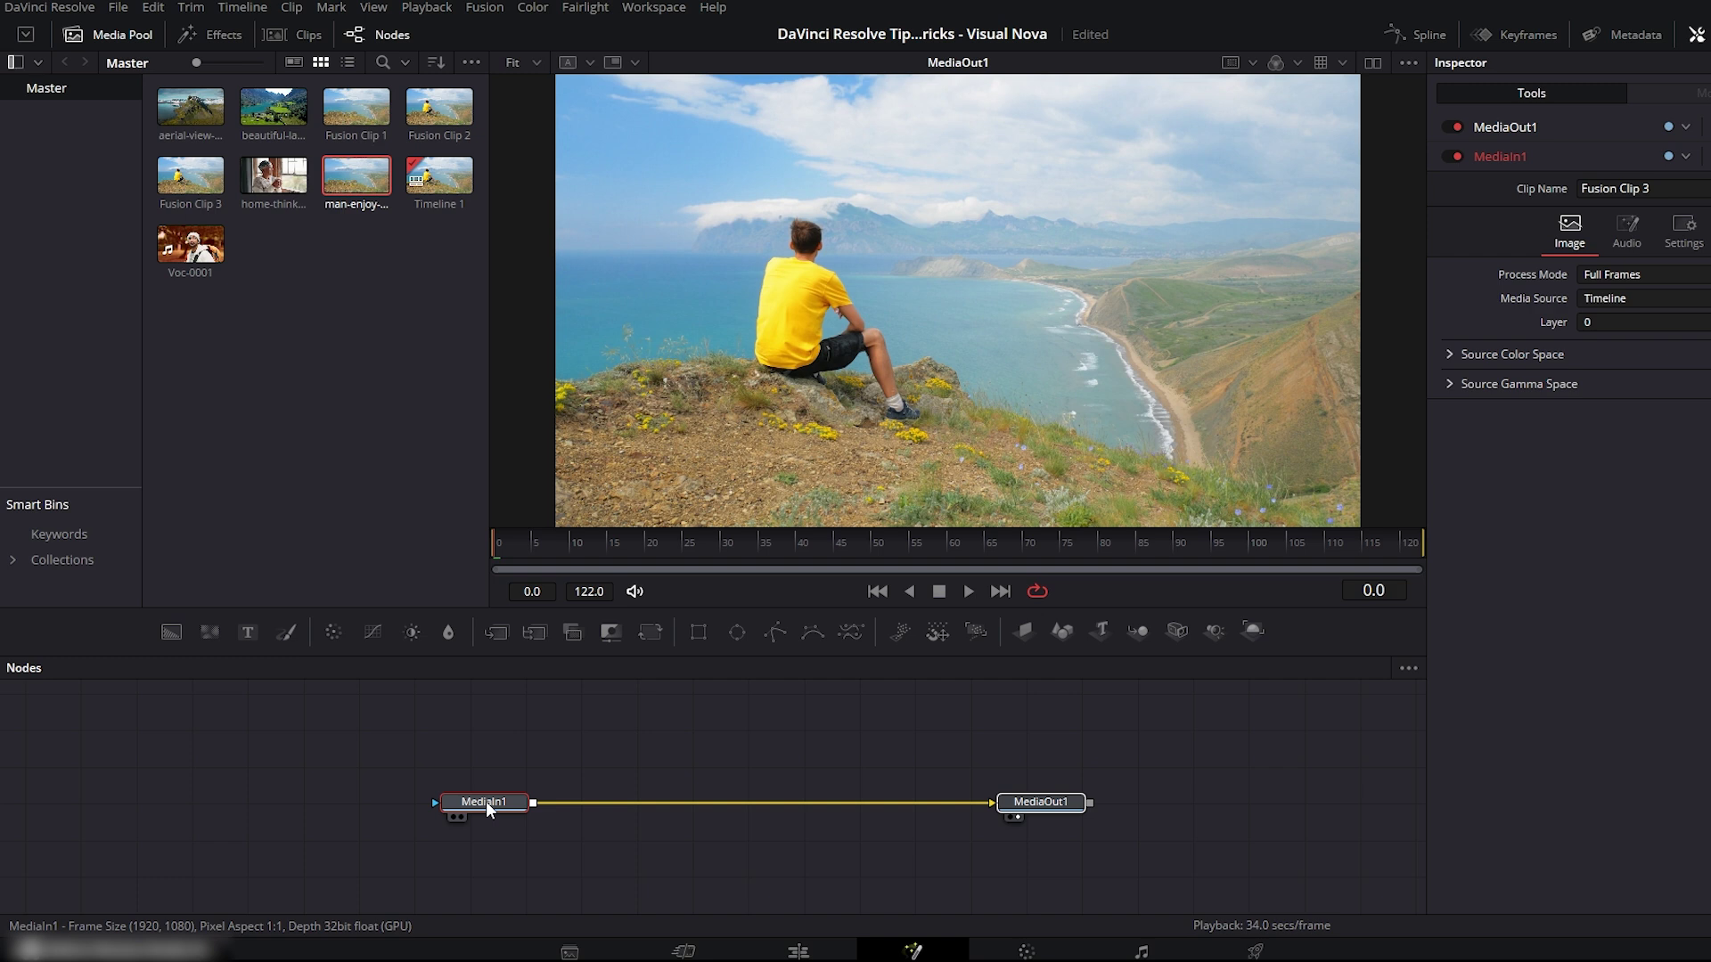
pyautogui.hotkey('ctrl', 'shift', 'space')
pyautogui.write('magic')
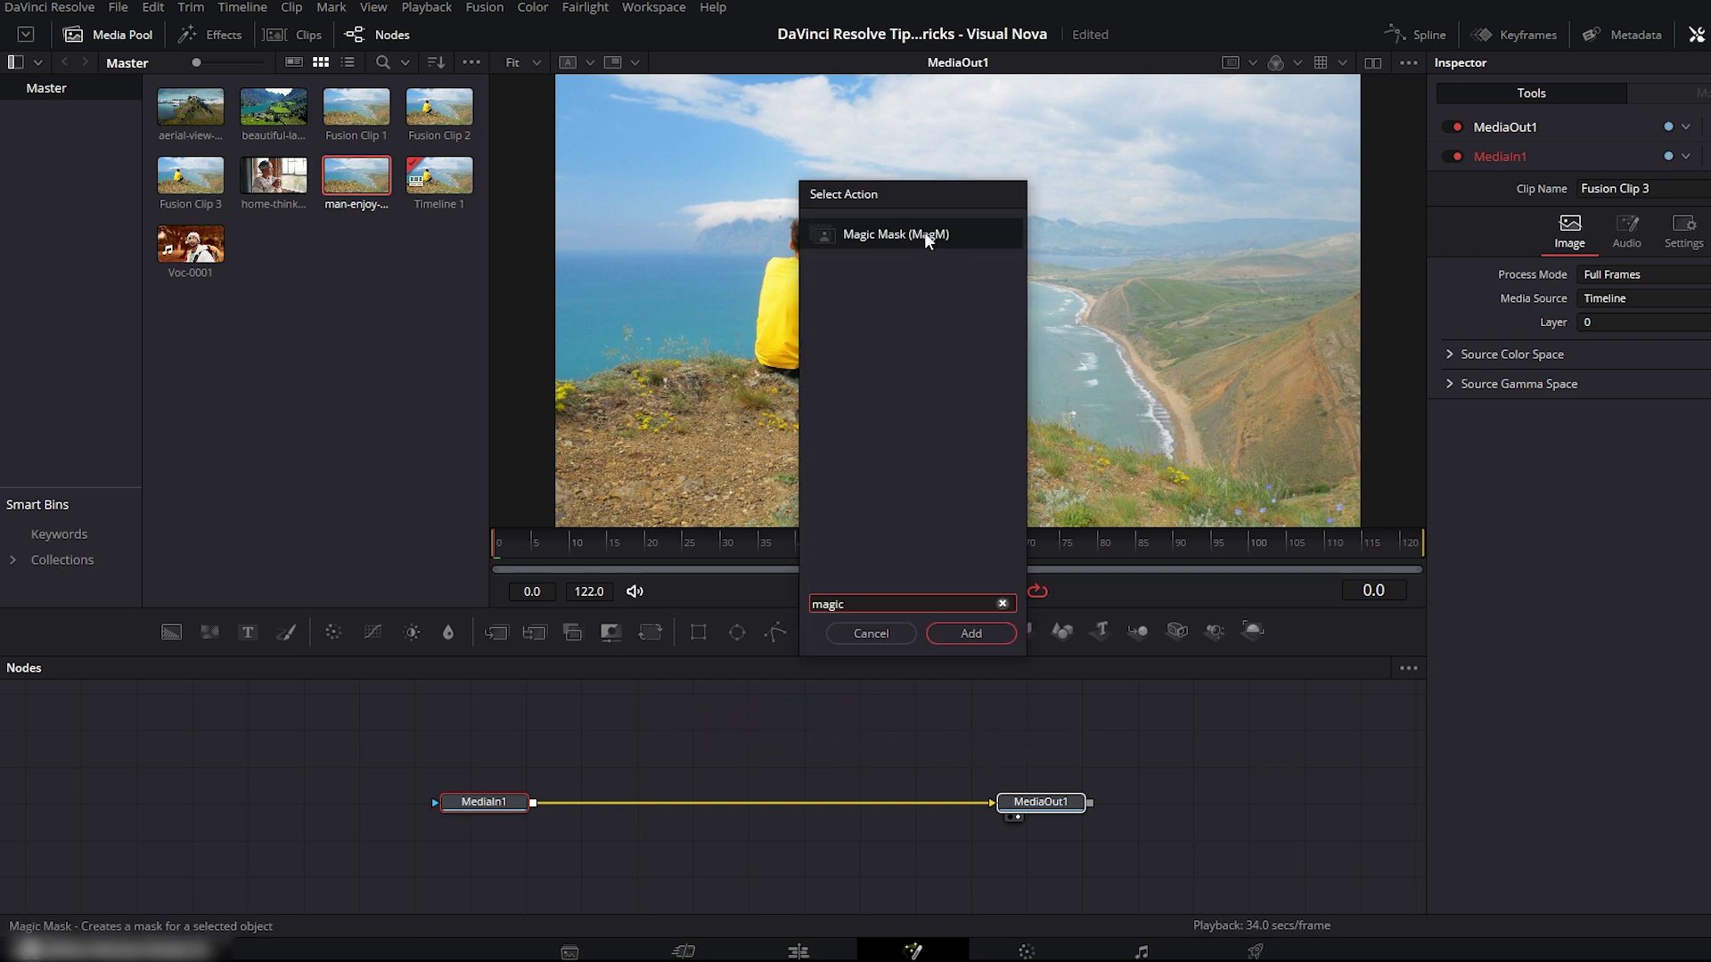
pyautogui.click(925, 235)
pyautogui.click(969, 634)
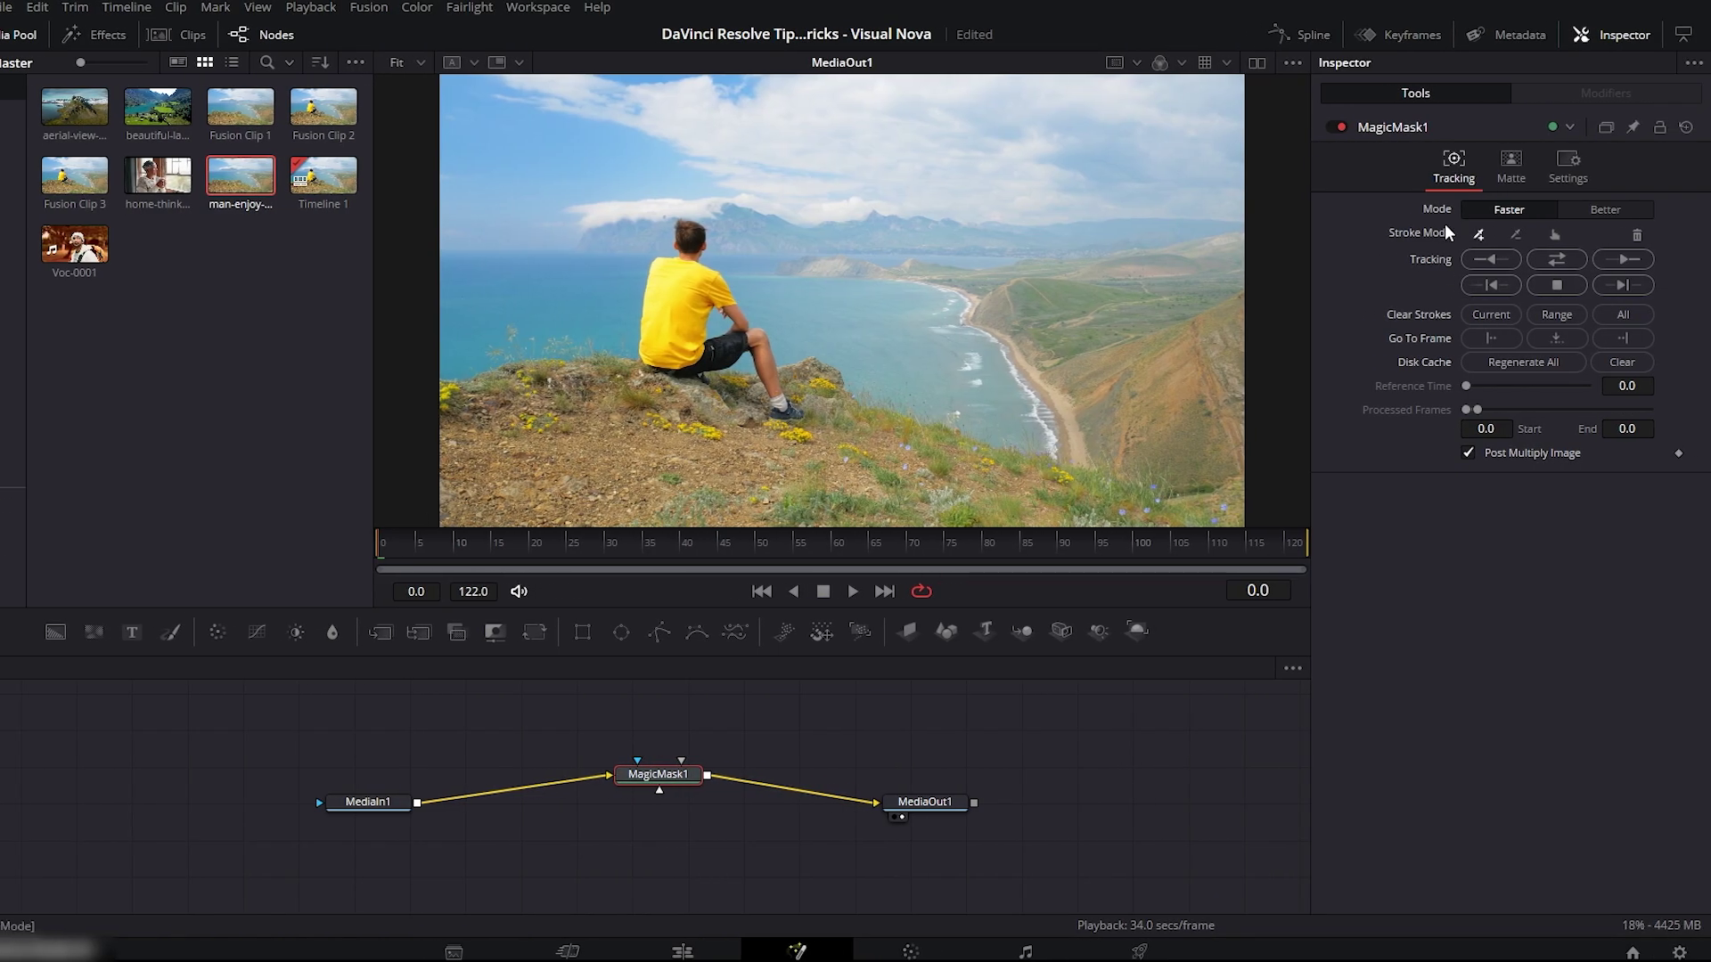
# - Set the Magic Mask to Better, turn off Post Multiply Image and zoom the viewer to 50%
pyautogui.click(1593, 208)
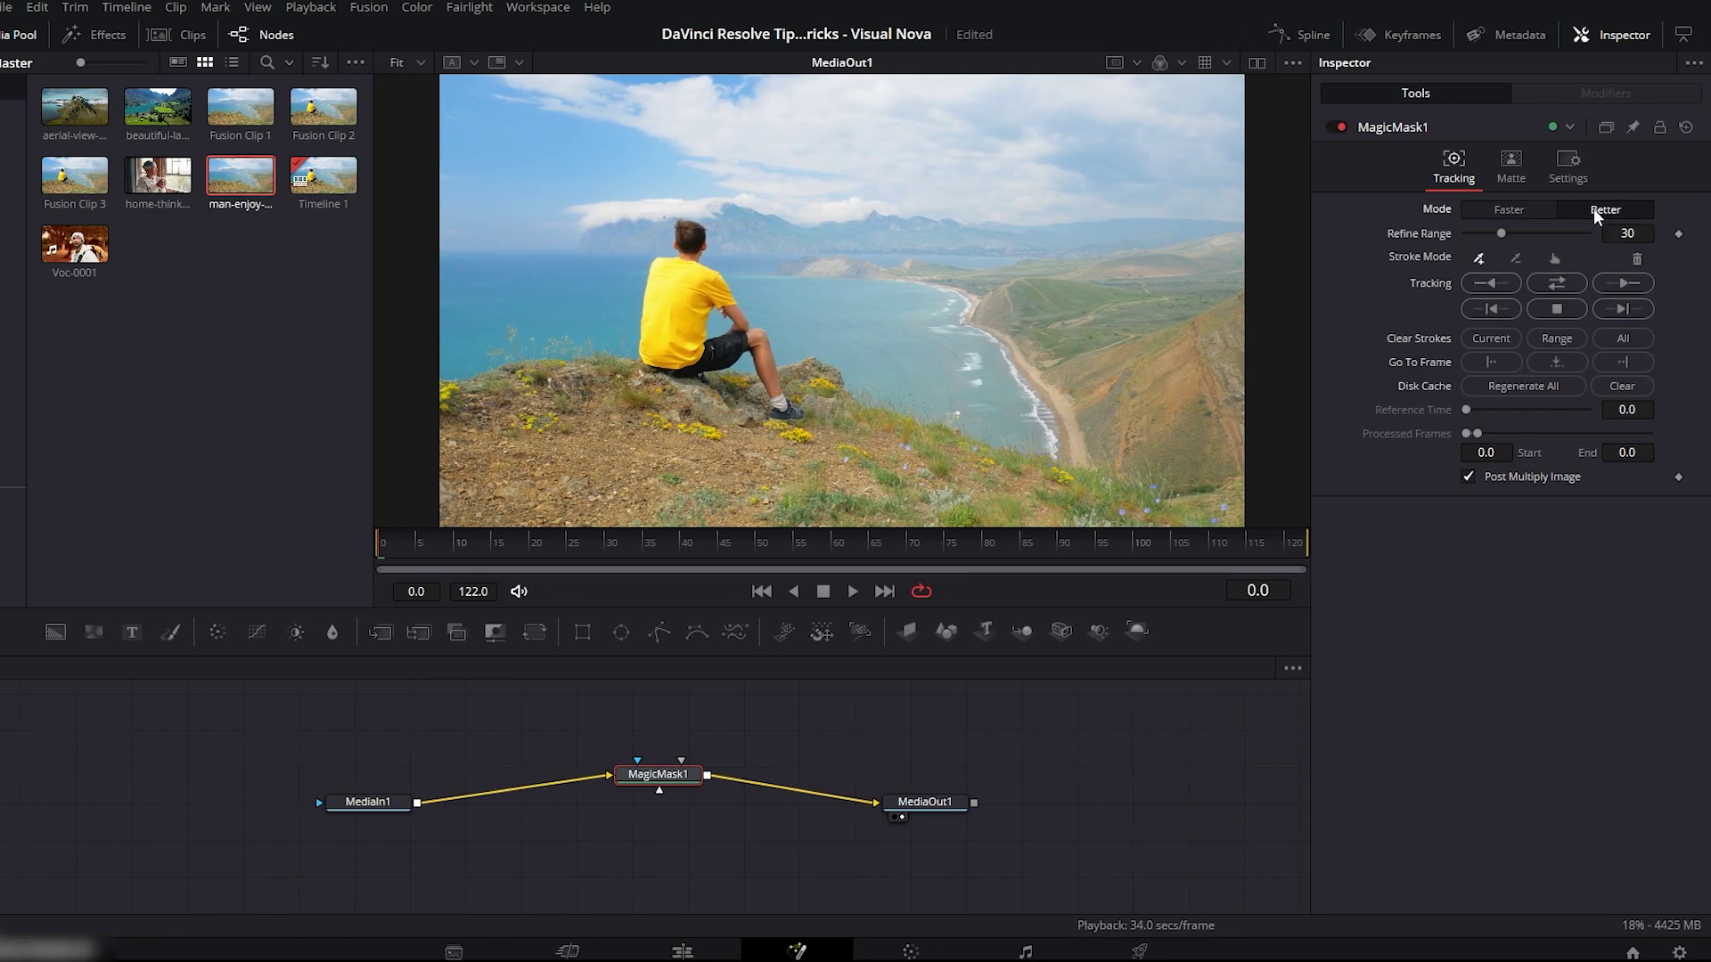
pyautogui.click(1469, 477)
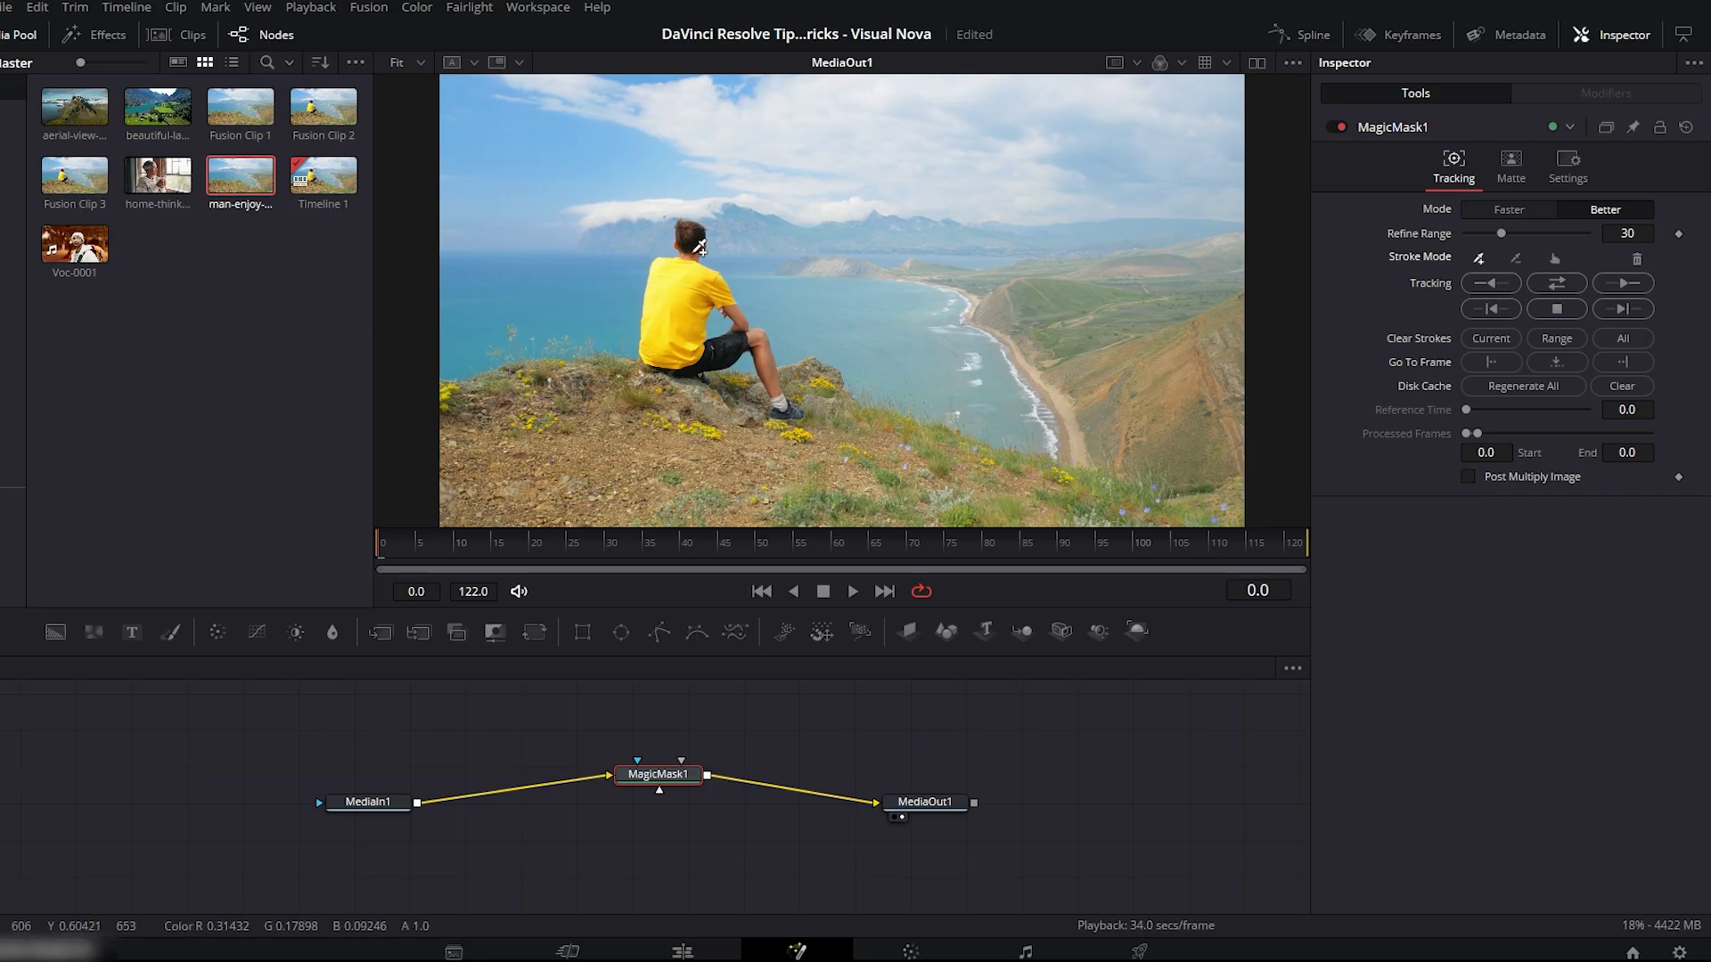
pyautogui.click(416, 63)
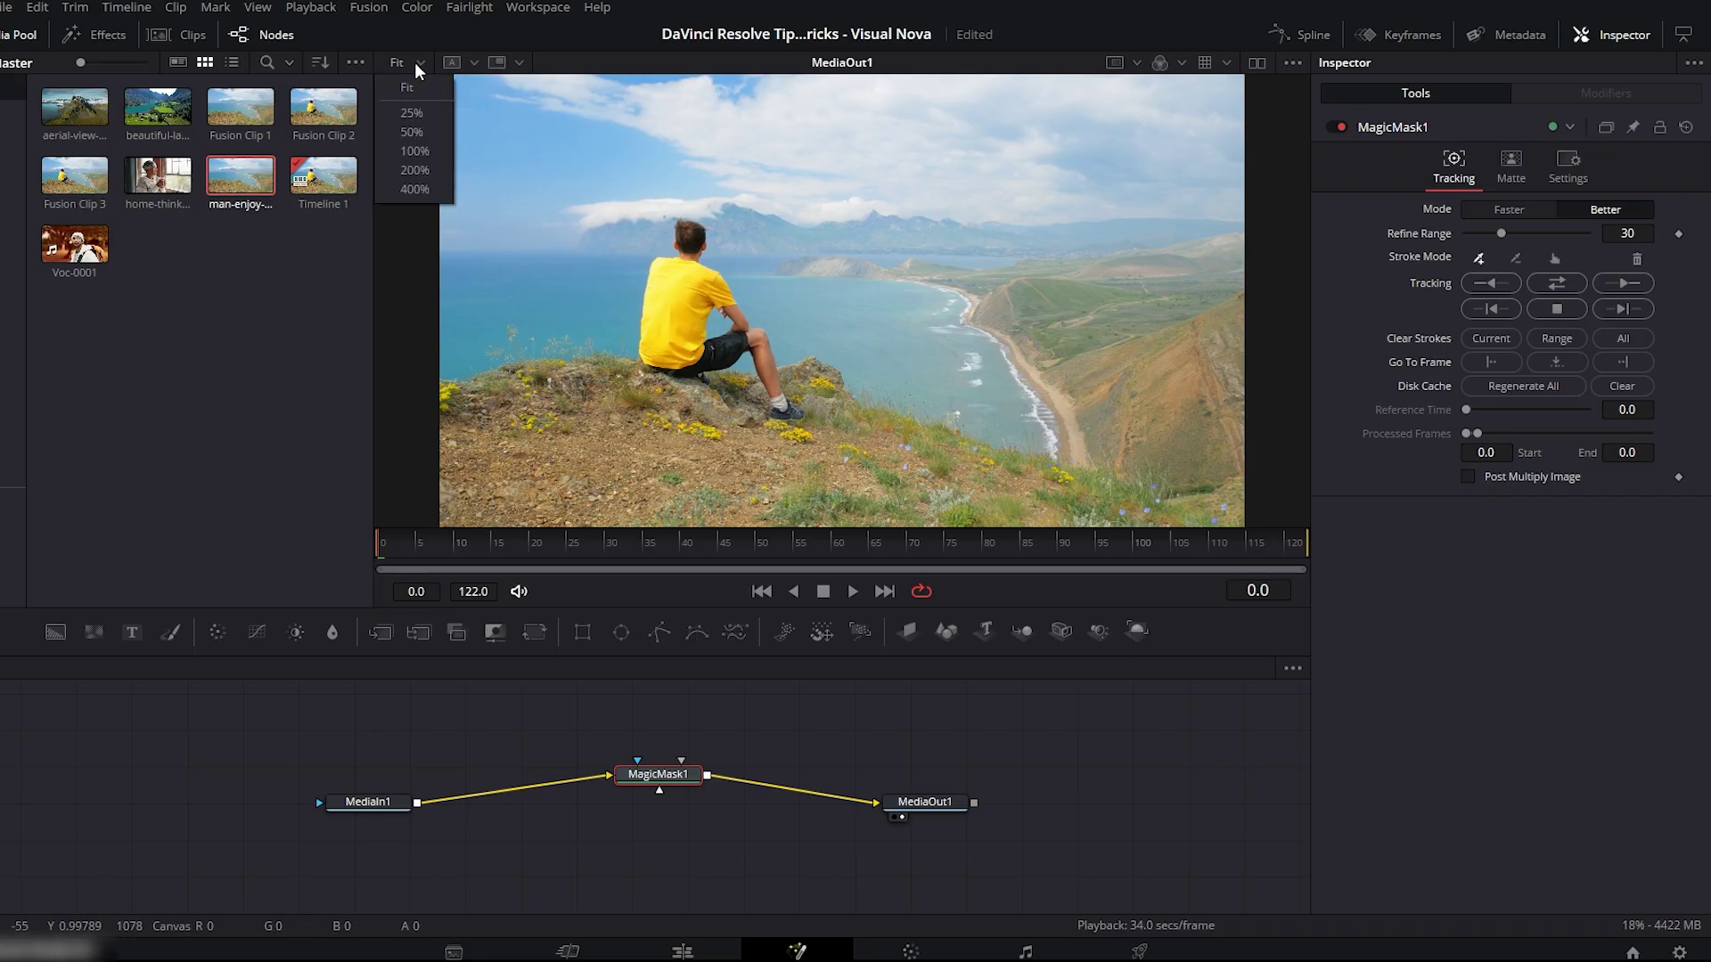
pyautogui.click(409, 133)
# - Stroke the man's shirt, shorts, leg and shoe, enable Post Multiply Image and track the mask forward
pyautogui.moveTo(666, 242); pyautogui.dragTo(676, 223)
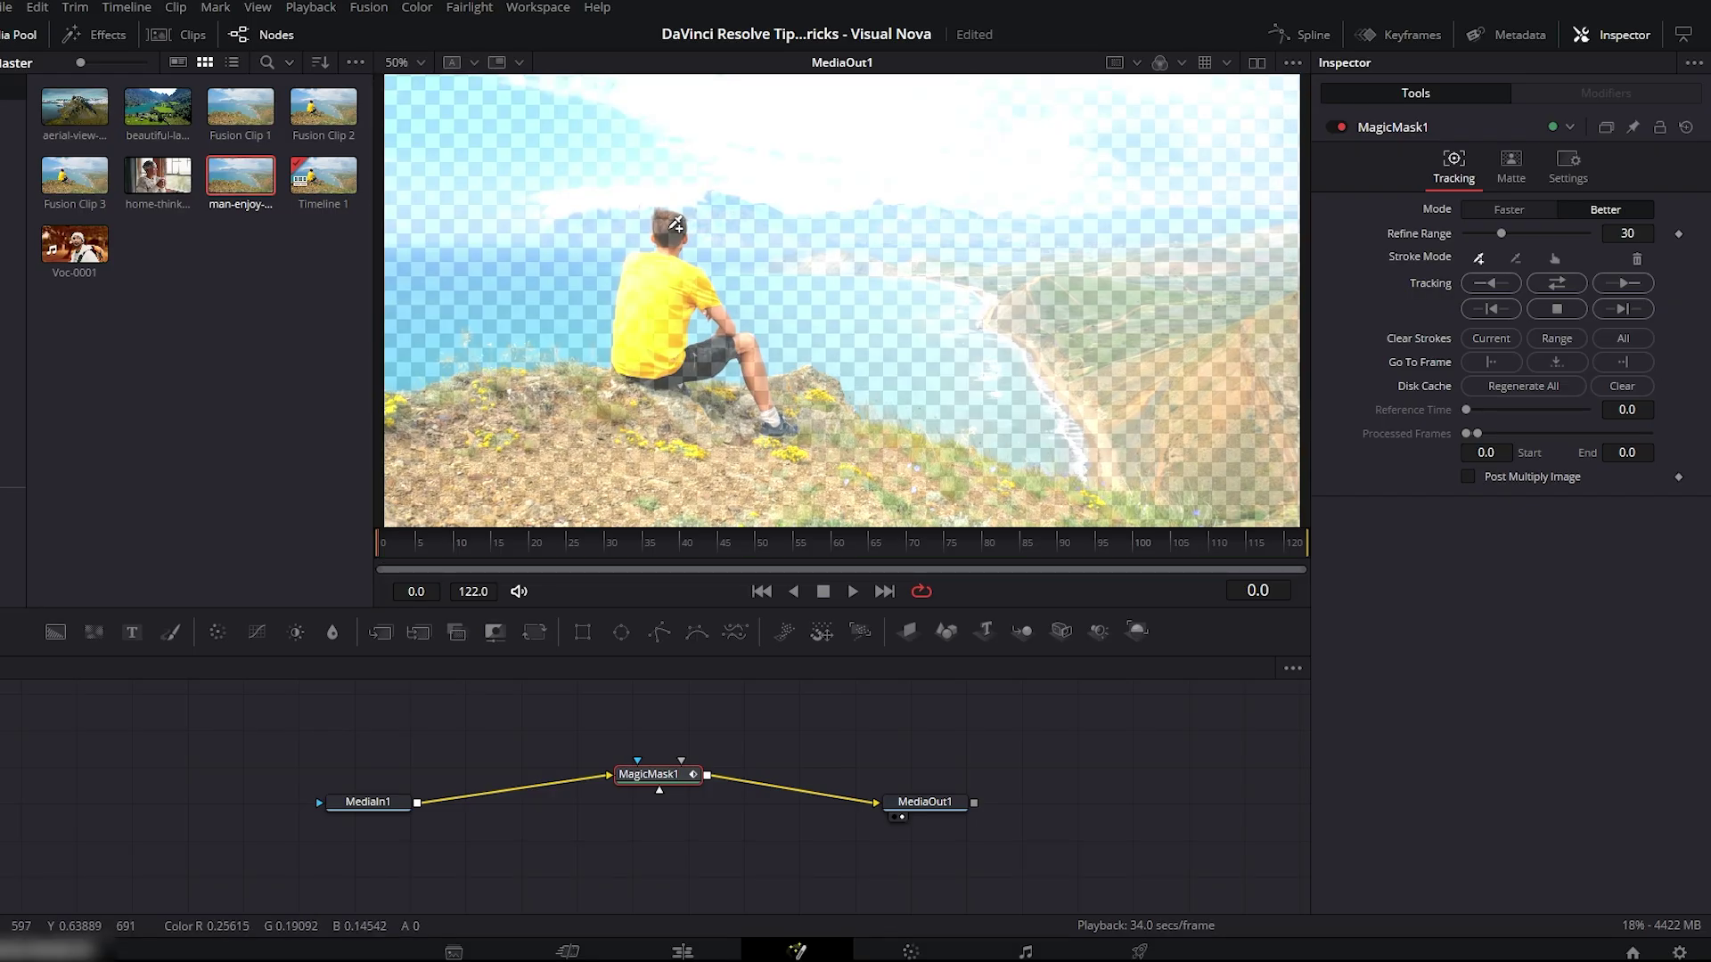
pyautogui.moveTo(706, 359); pyautogui.dragTo(718, 359)
pyautogui.moveTo(751, 347); pyautogui.dragTo(755, 363)
pyautogui.moveTo(777, 431); pyautogui.dragTo(791, 426)
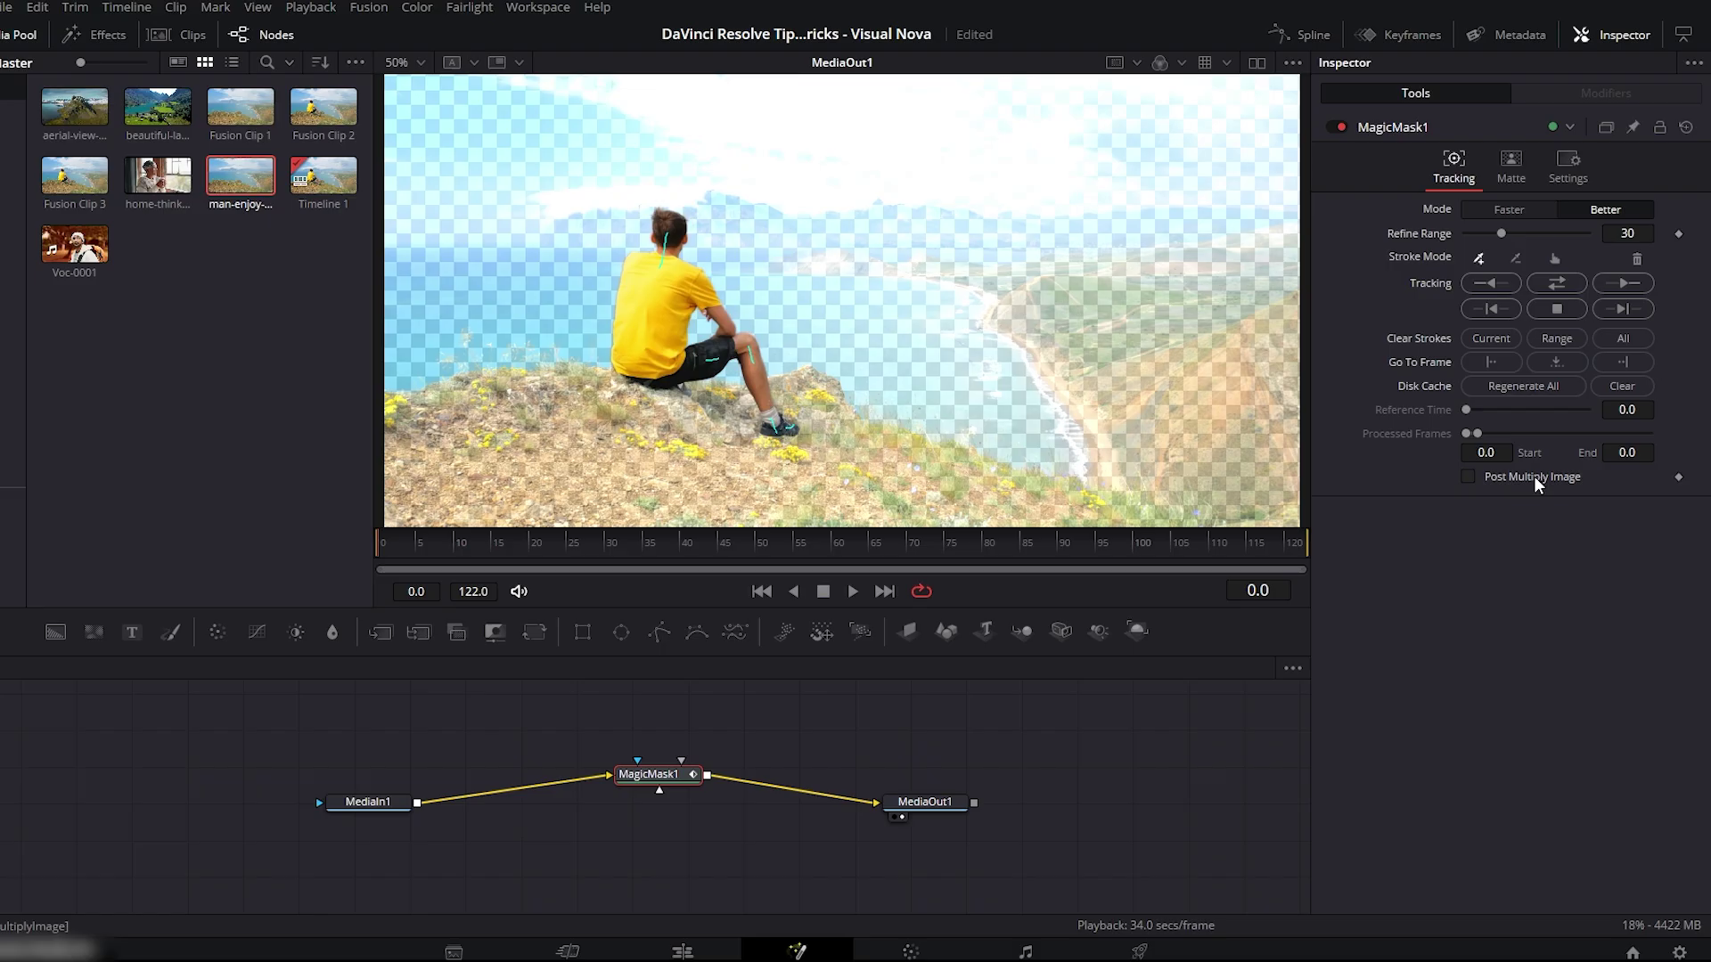
pyautogui.click(1469, 477)
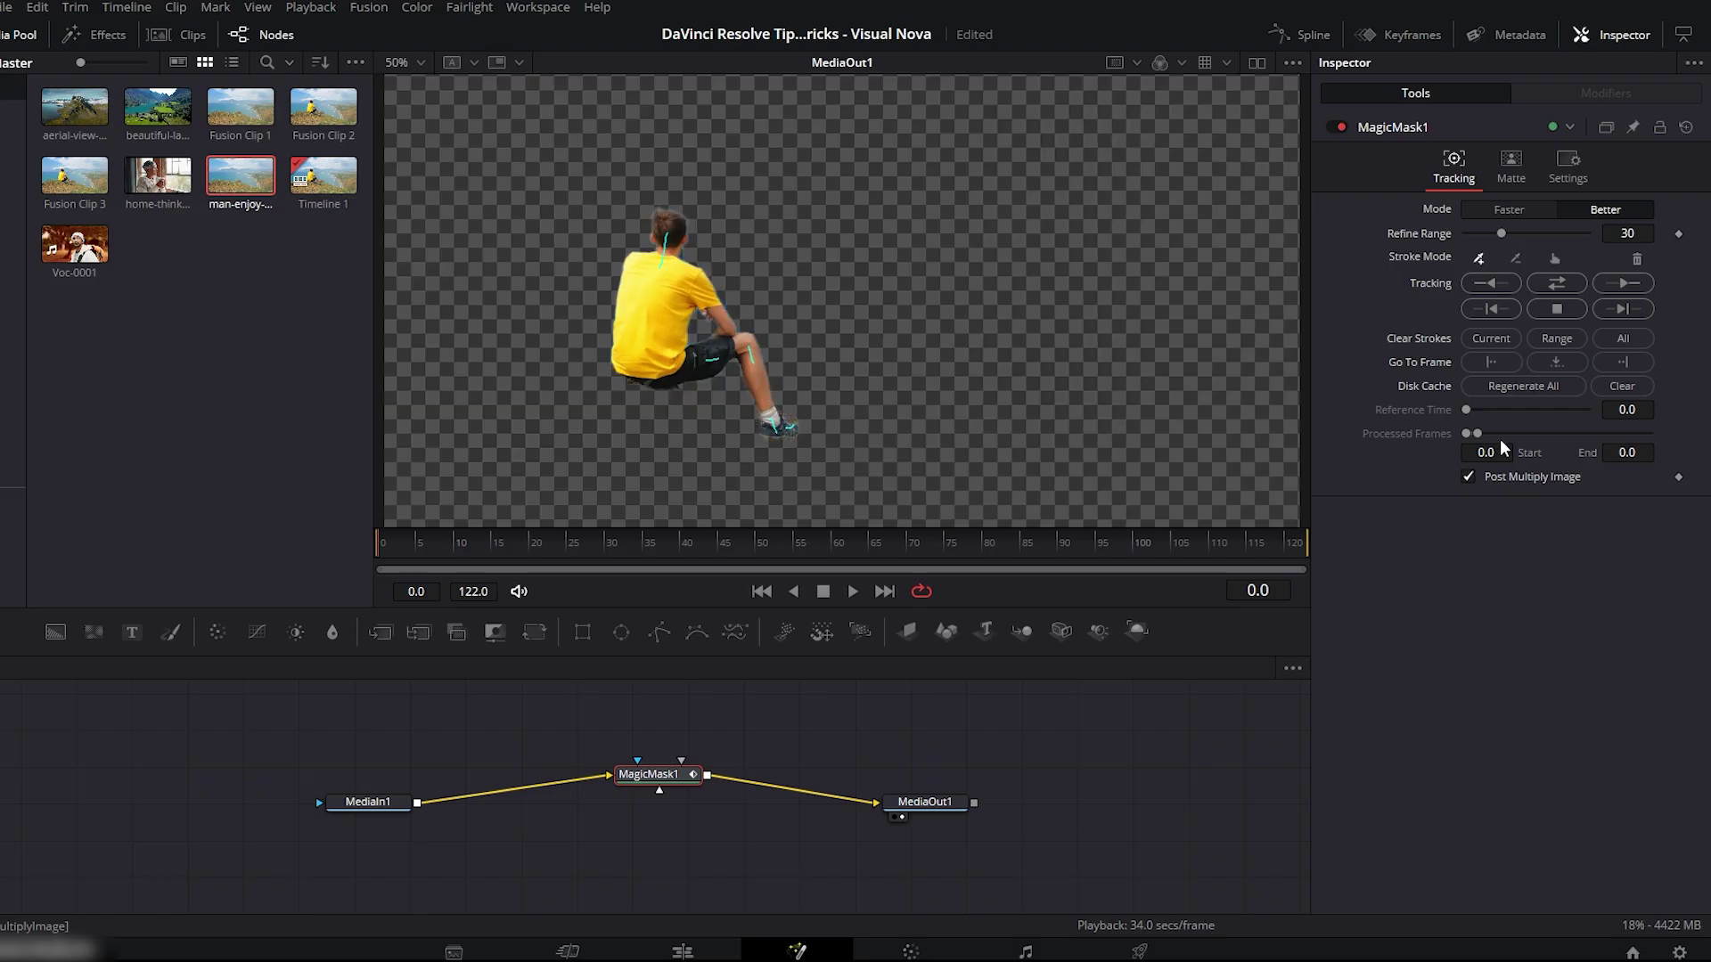
pyautogui.click(1623, 282)
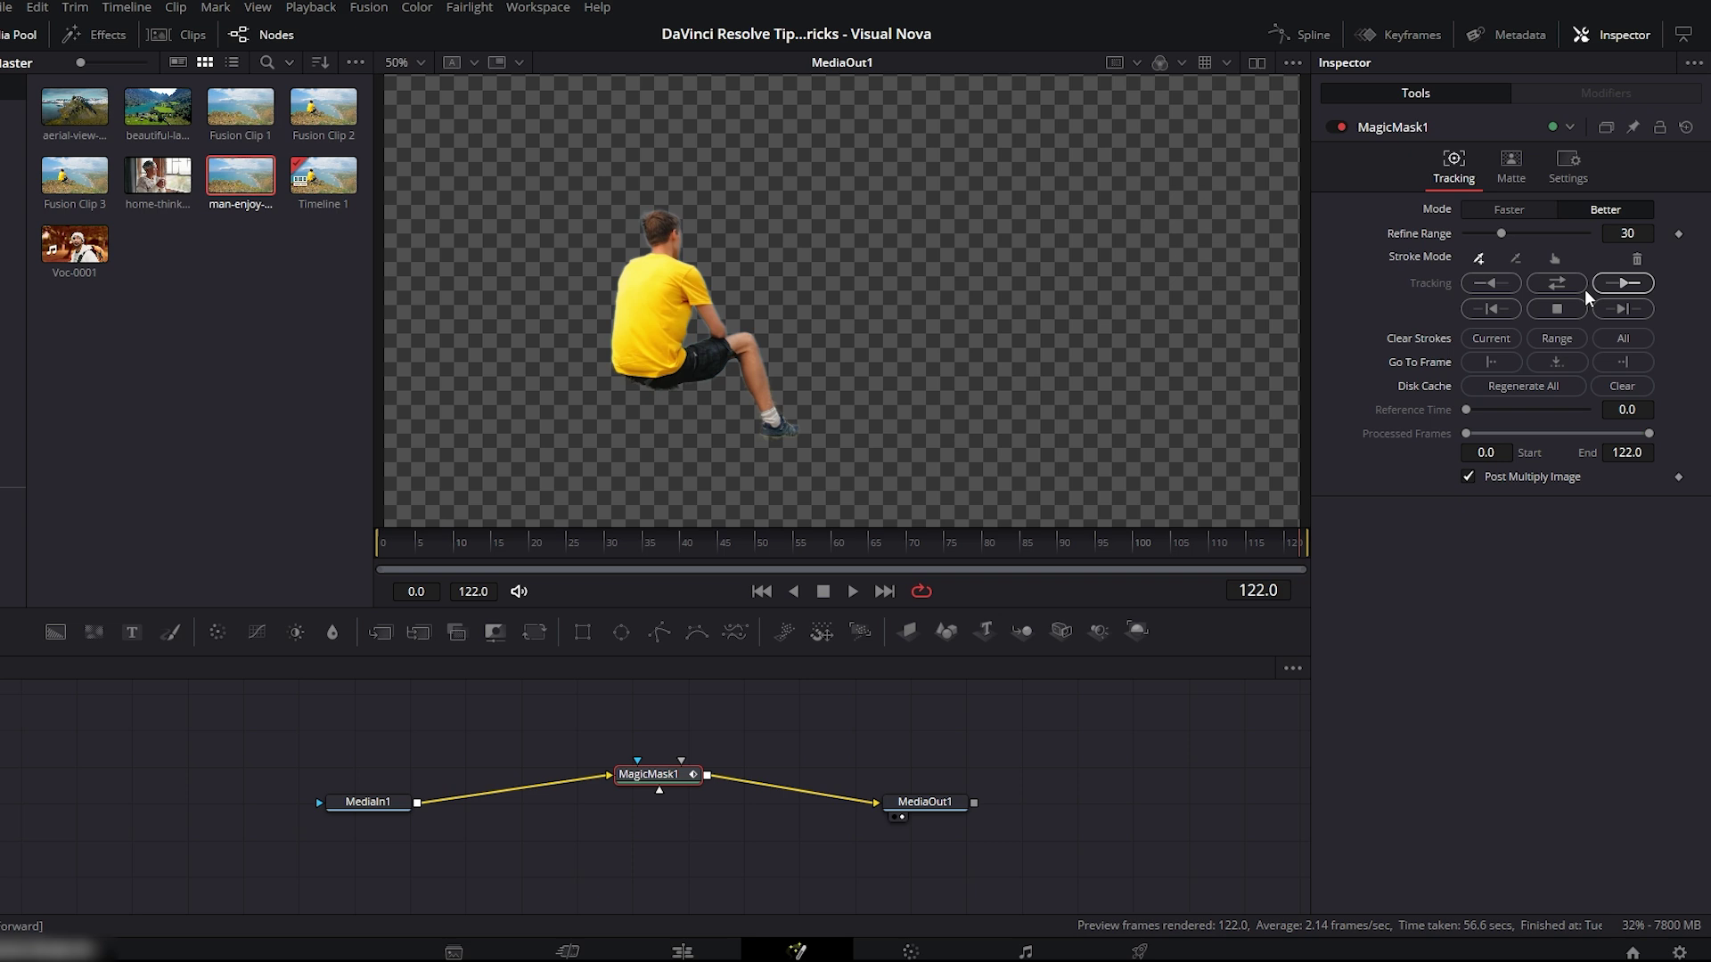
pyautogui.click(682, 951)
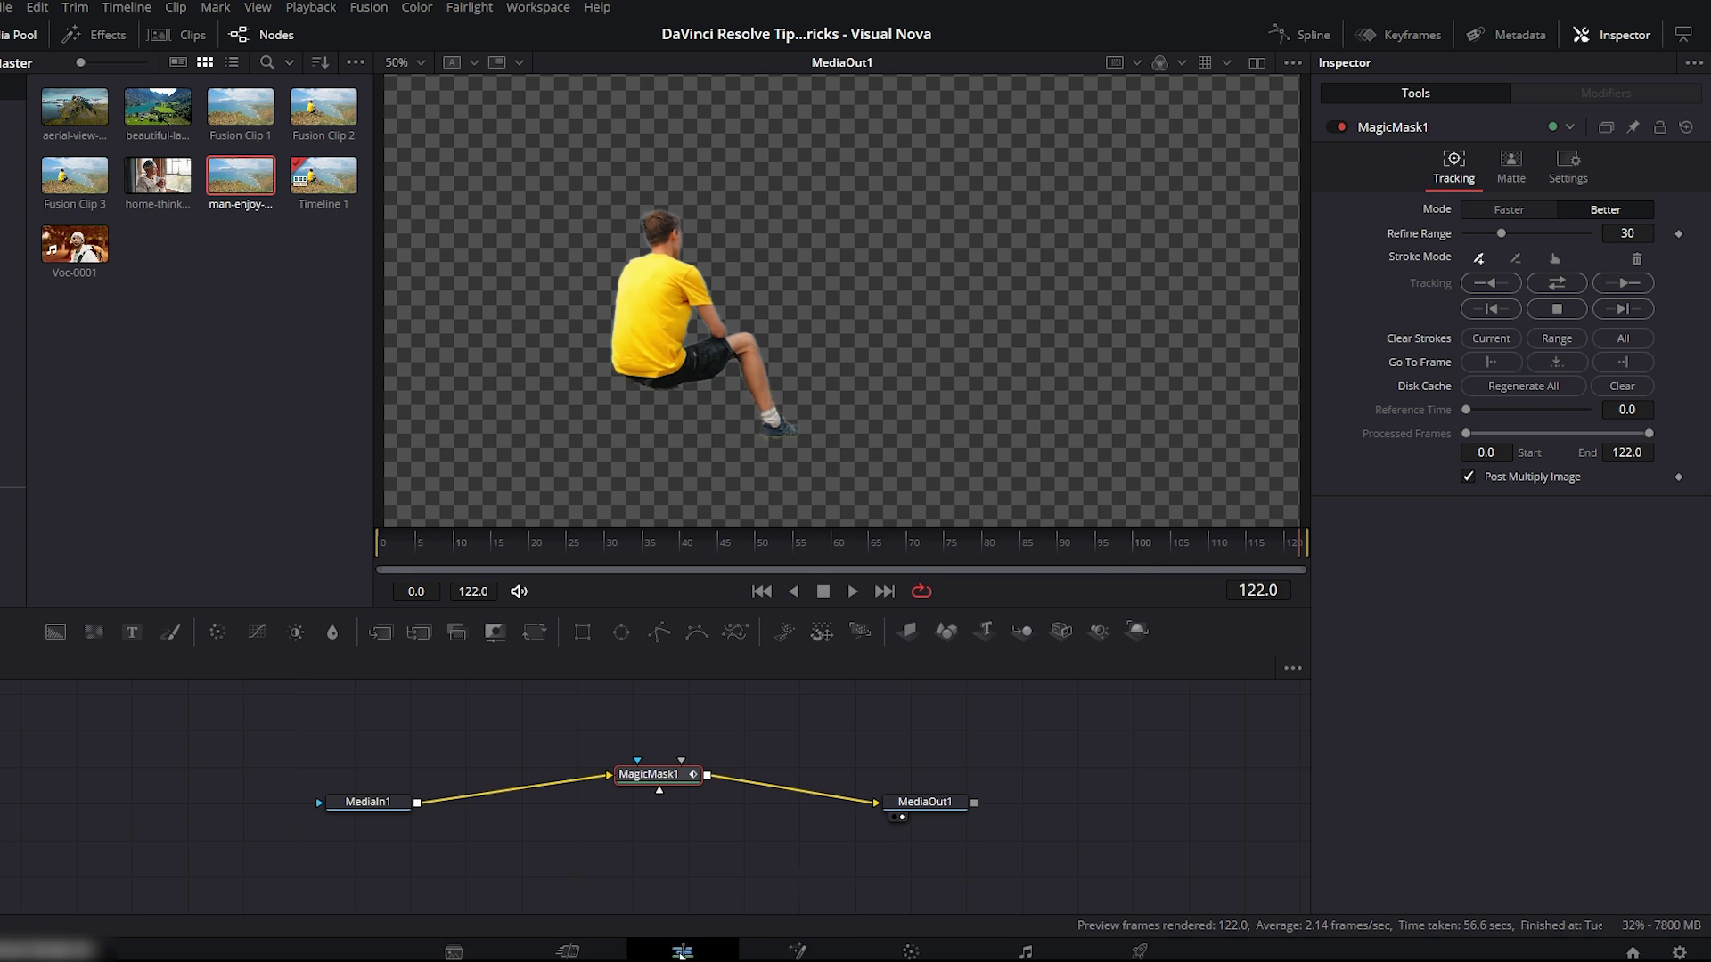
# - Toggle Video 2 on and off to compare, then drop Voc-0001 after the lake clip on V1/A1
pyautogui.moveTo(759, 609); pyautogui.dragTo(663, 615)
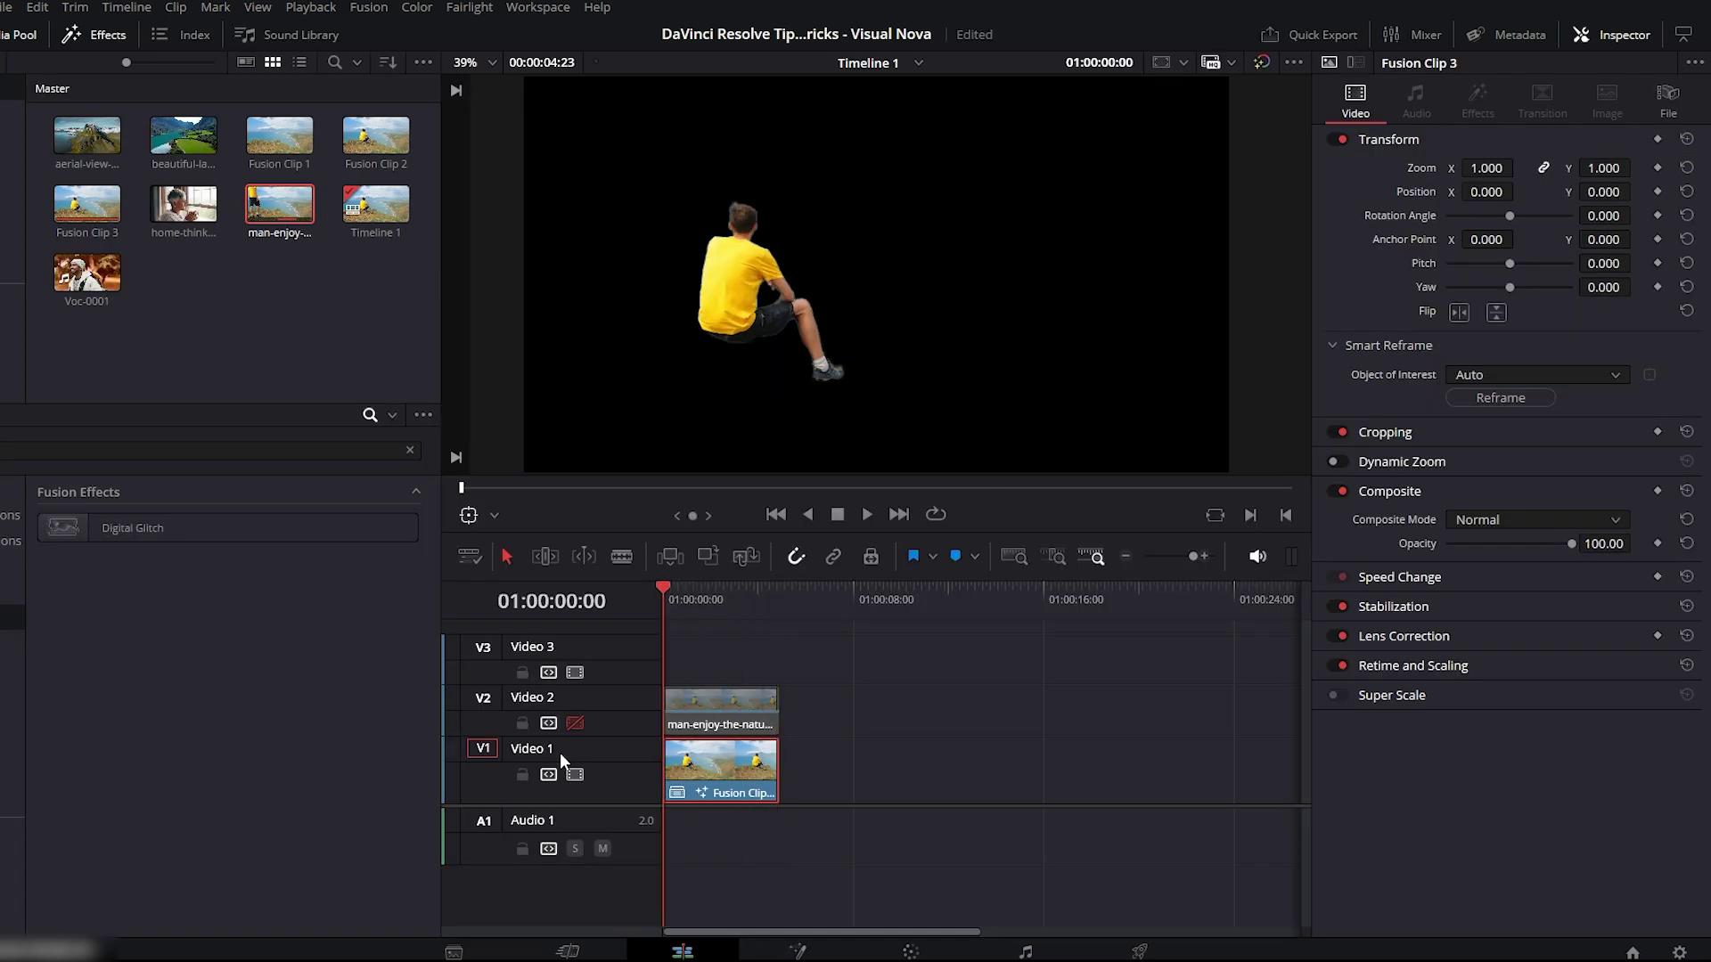
pyautogui.click(575, 723)
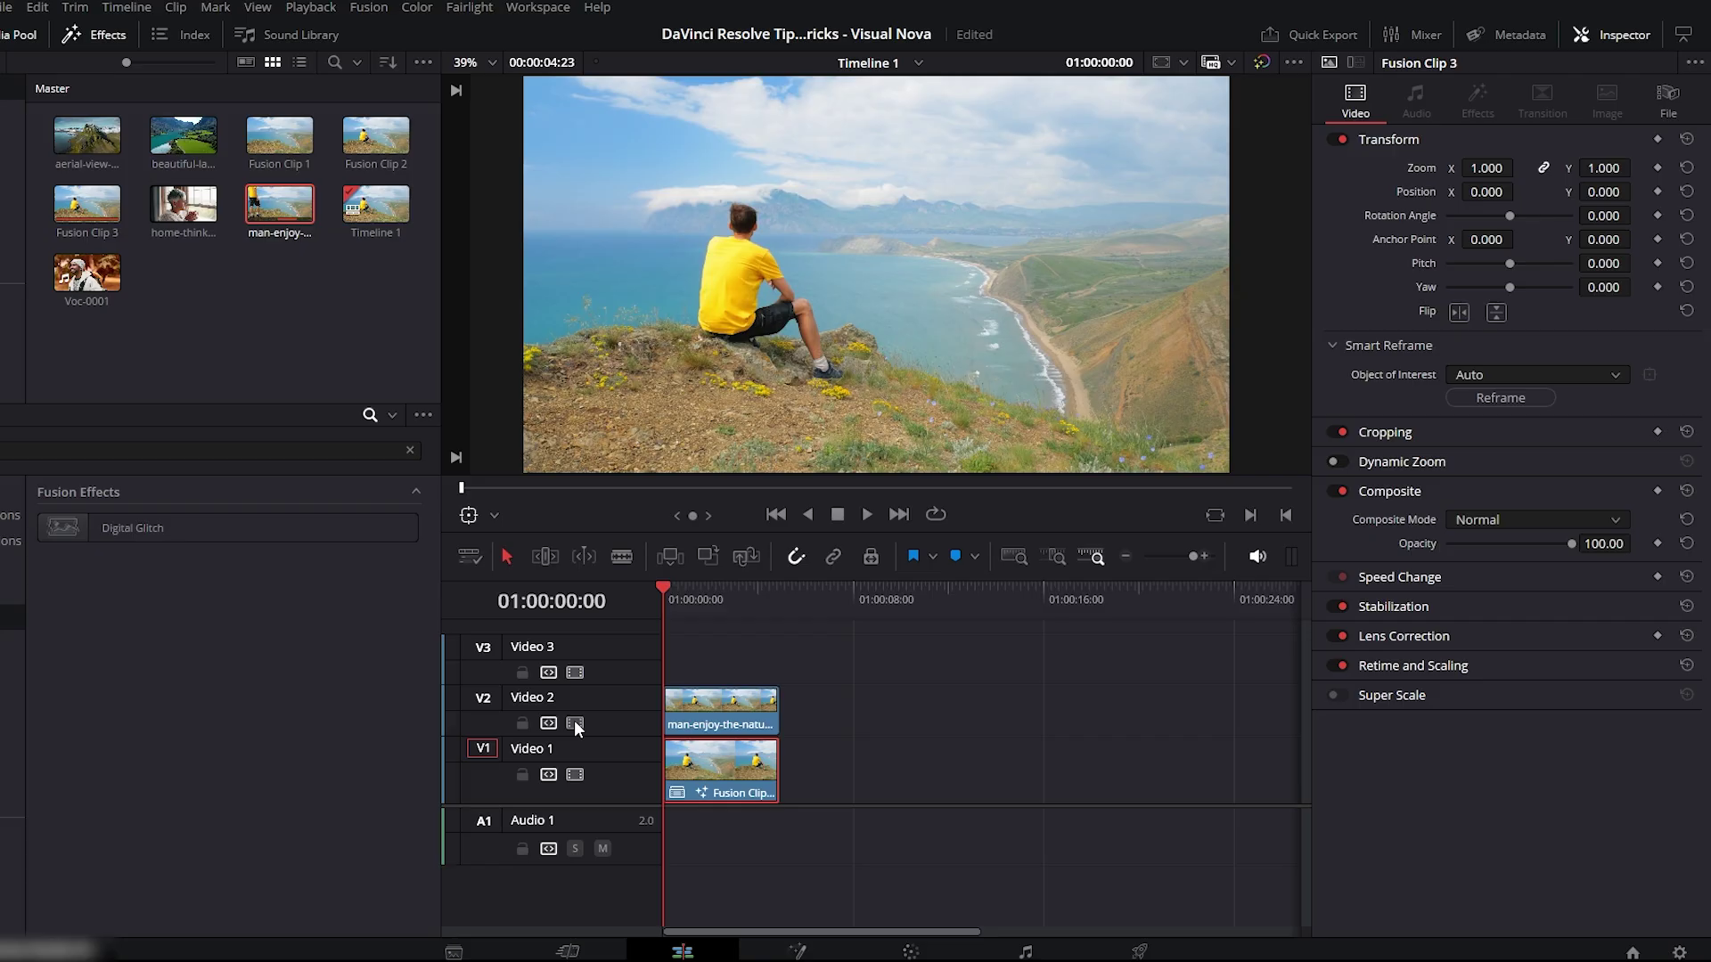
pyautogui.click(575, 723)
pyautogui.click(575, 722)
pyautogui.click(575, 723)
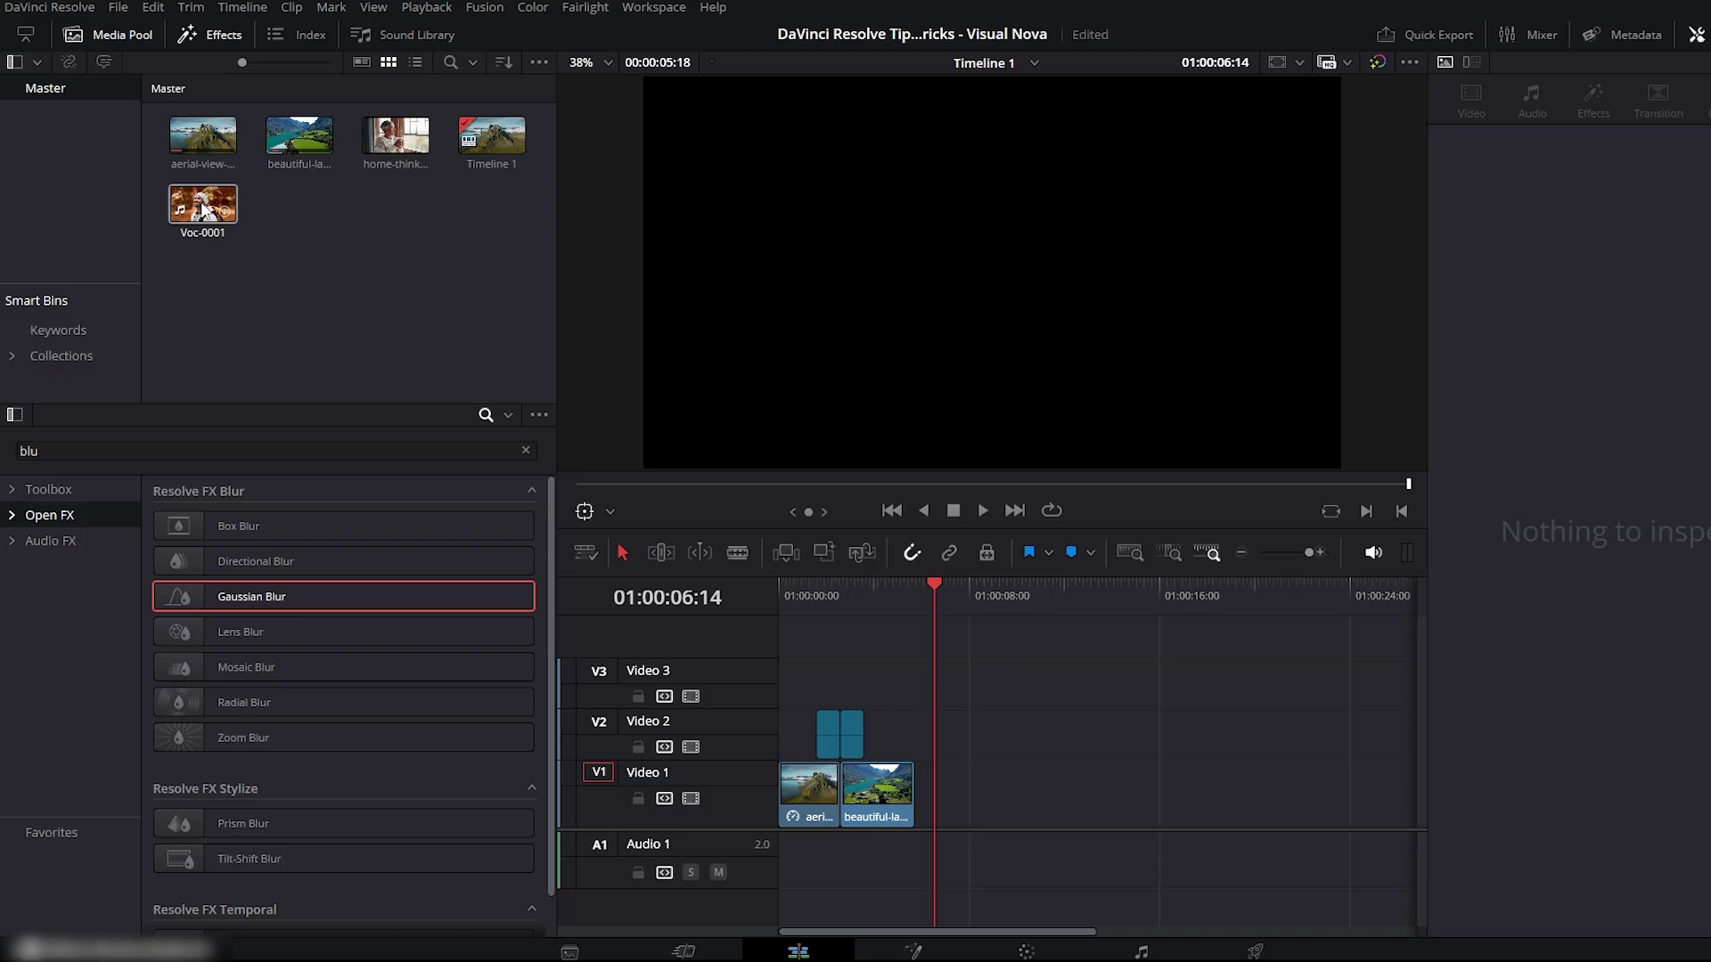
pyautogui.moveTo(203, 207); pyautogui.dragTo(936, 789)
pyautogui.moveTo(975, 592); pyautogui.dragTo(1099, 588)
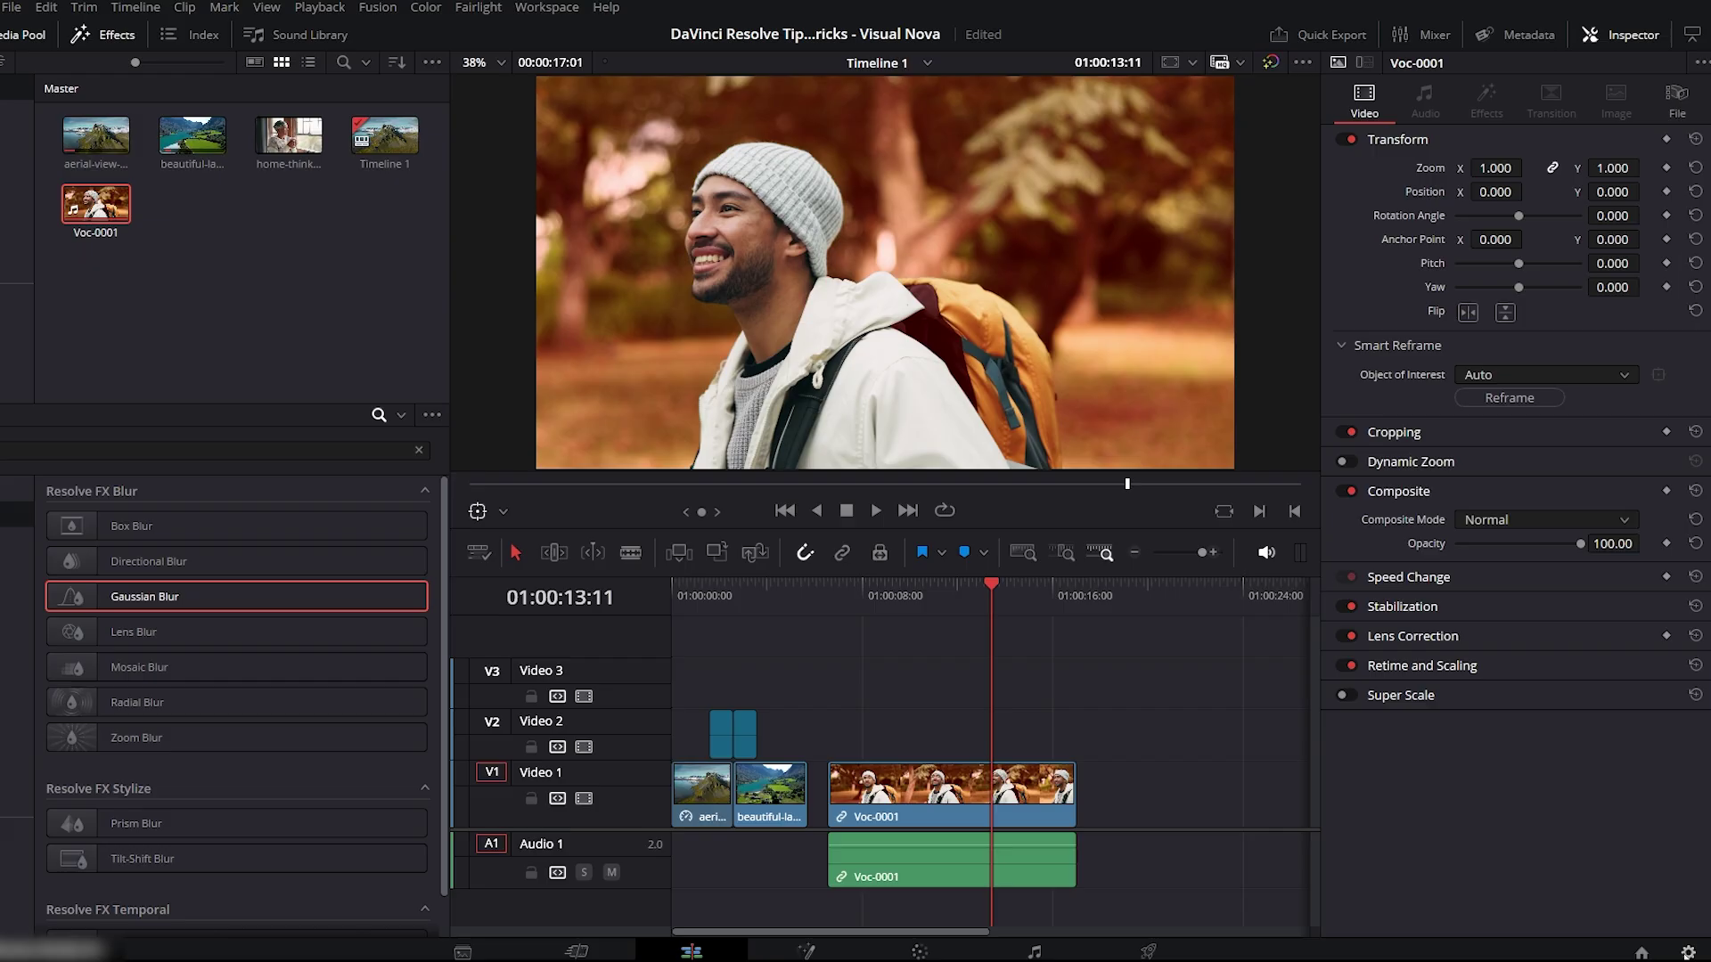
# - Switch the project to vertical 1080 x 1920 resolution in Project Settings and save
pyautogui.hotkey('shift', '9')
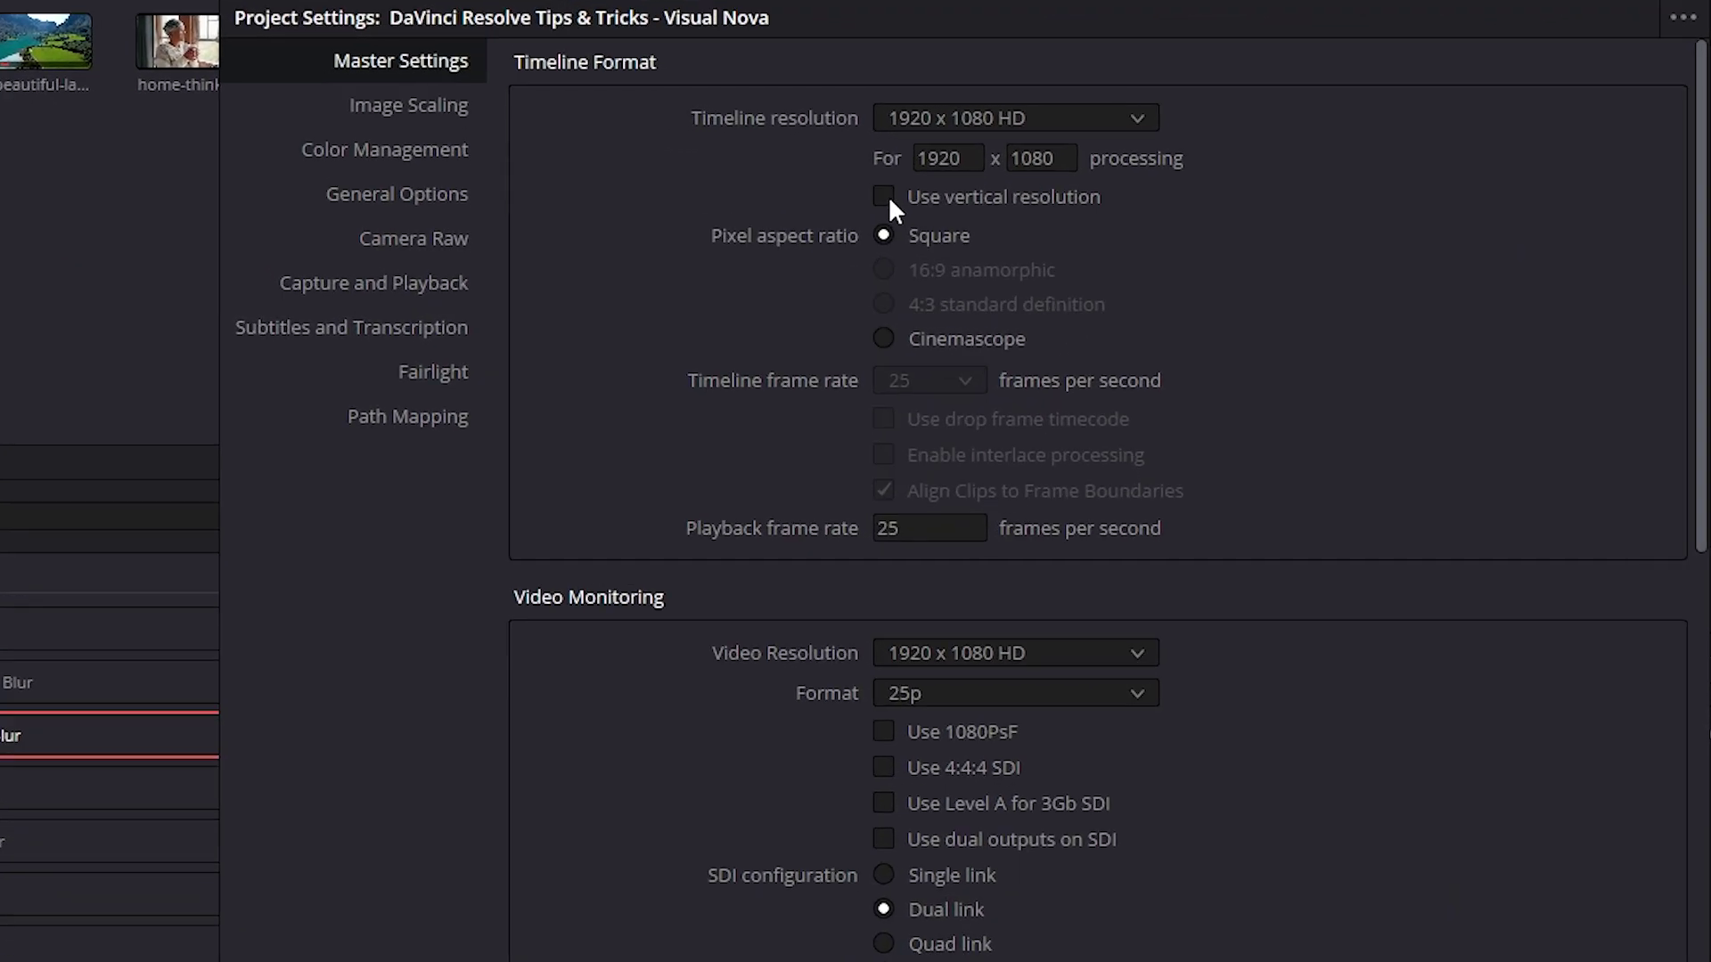
pyautogui.click(869, 234)
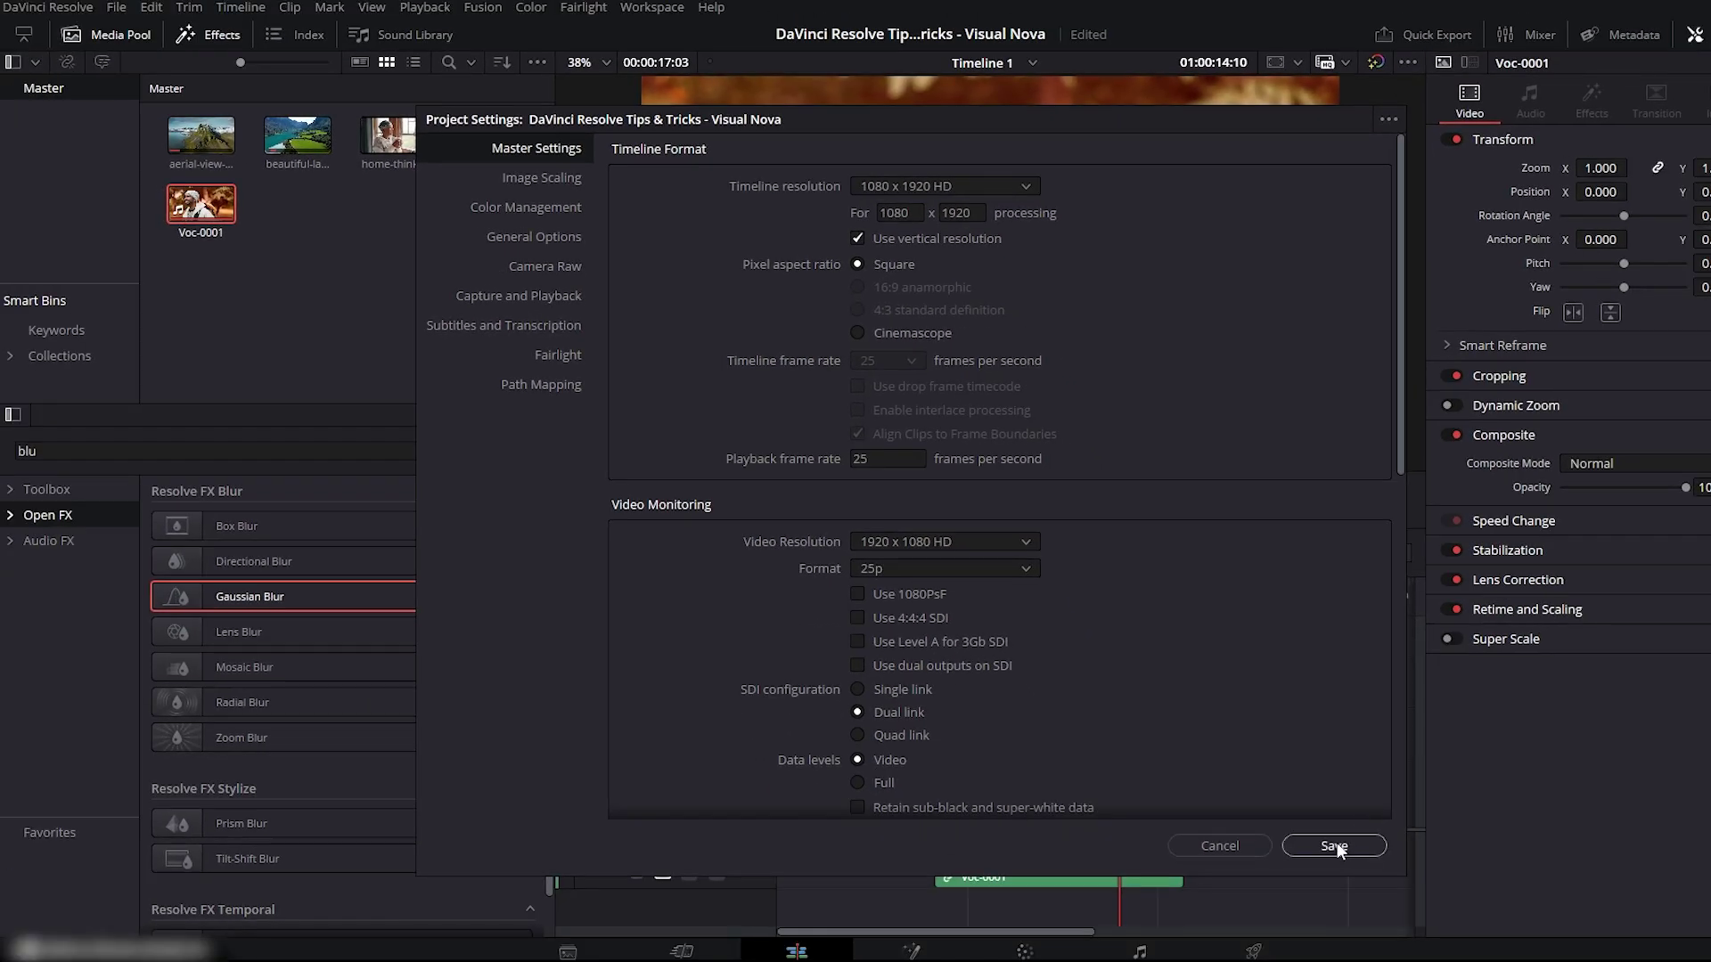
pyautogui.click(1335, 846)
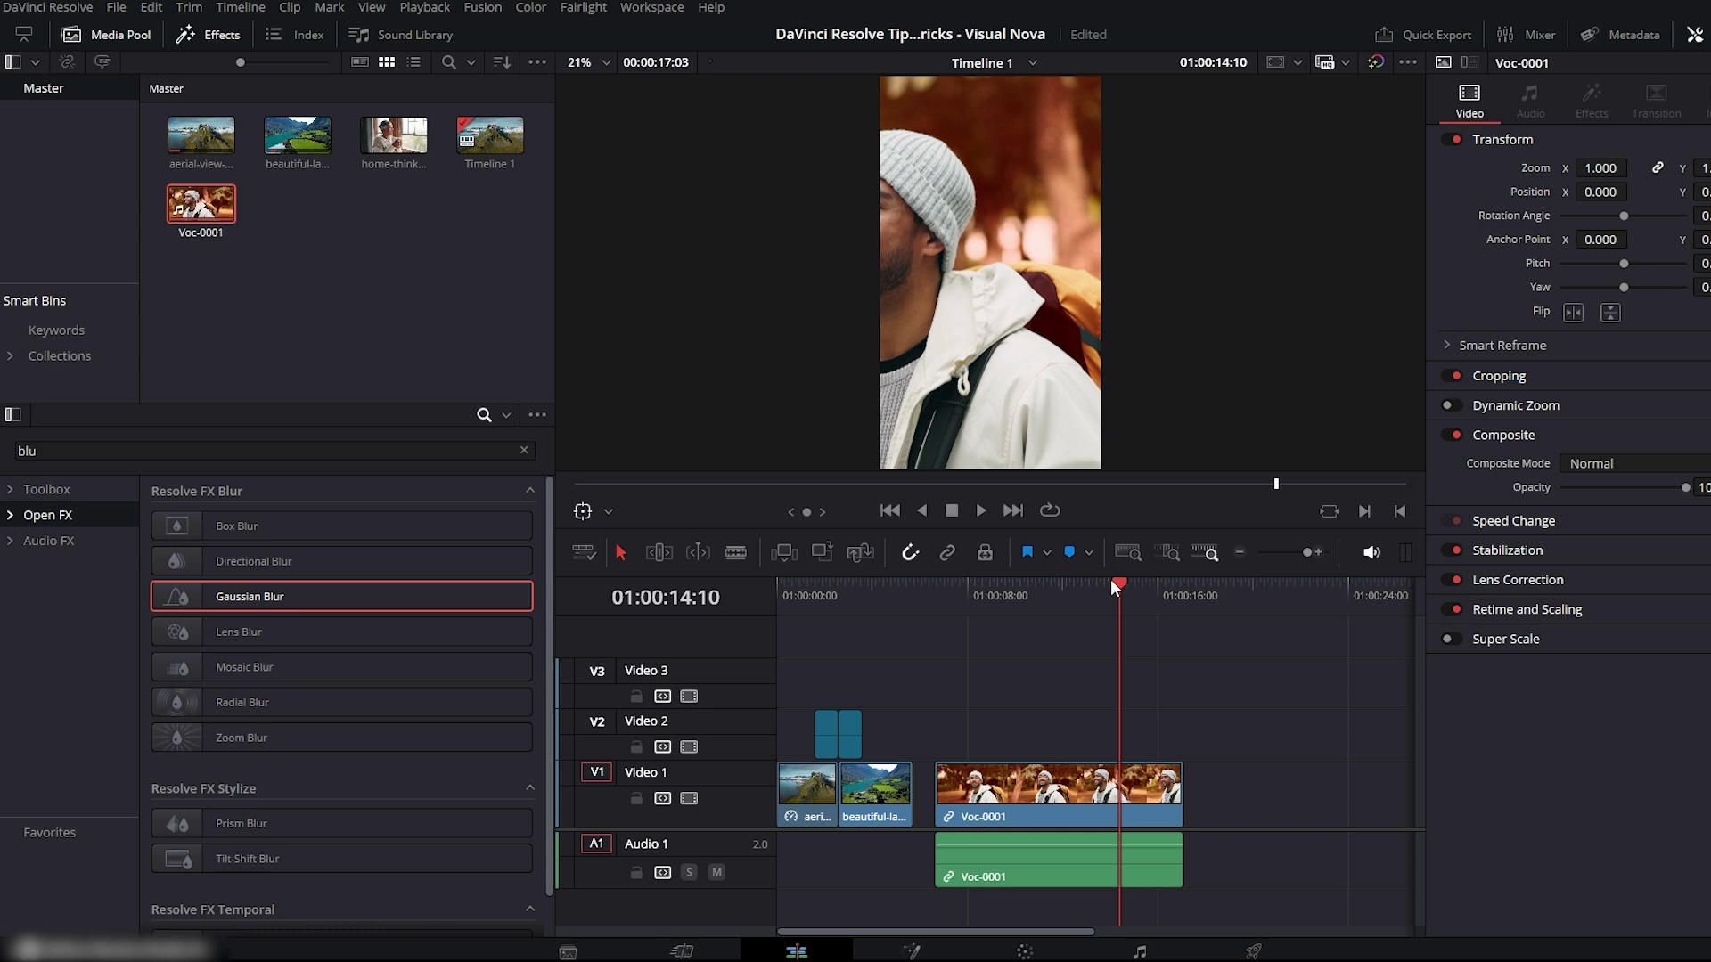
# - Run Smart Reframe on the Voc-0001 clip to keep the smiling man in frame, then play it back
pyautogui.moveTo(1114, 580)
pyautogui.mouseDown()
pyautogui.moveTo(1042, 577)
pyautogui.moveTo(1103, 574)
pyautogui.mouseUp()
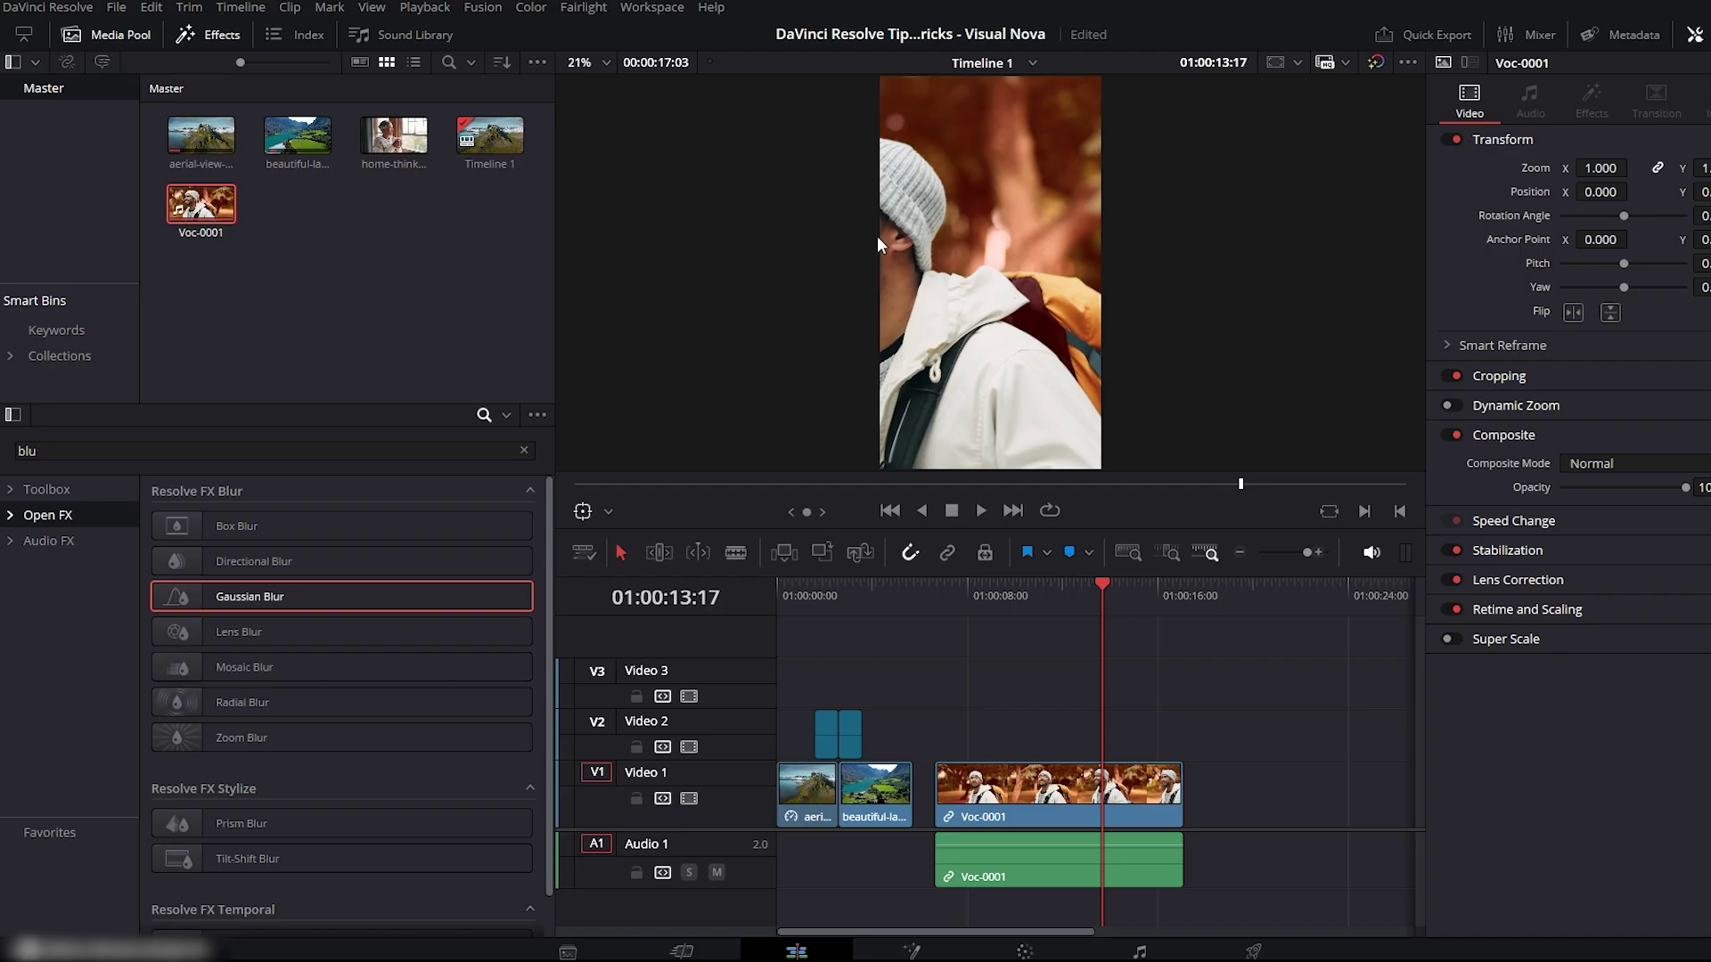
pyautogui.click(1120, 805)
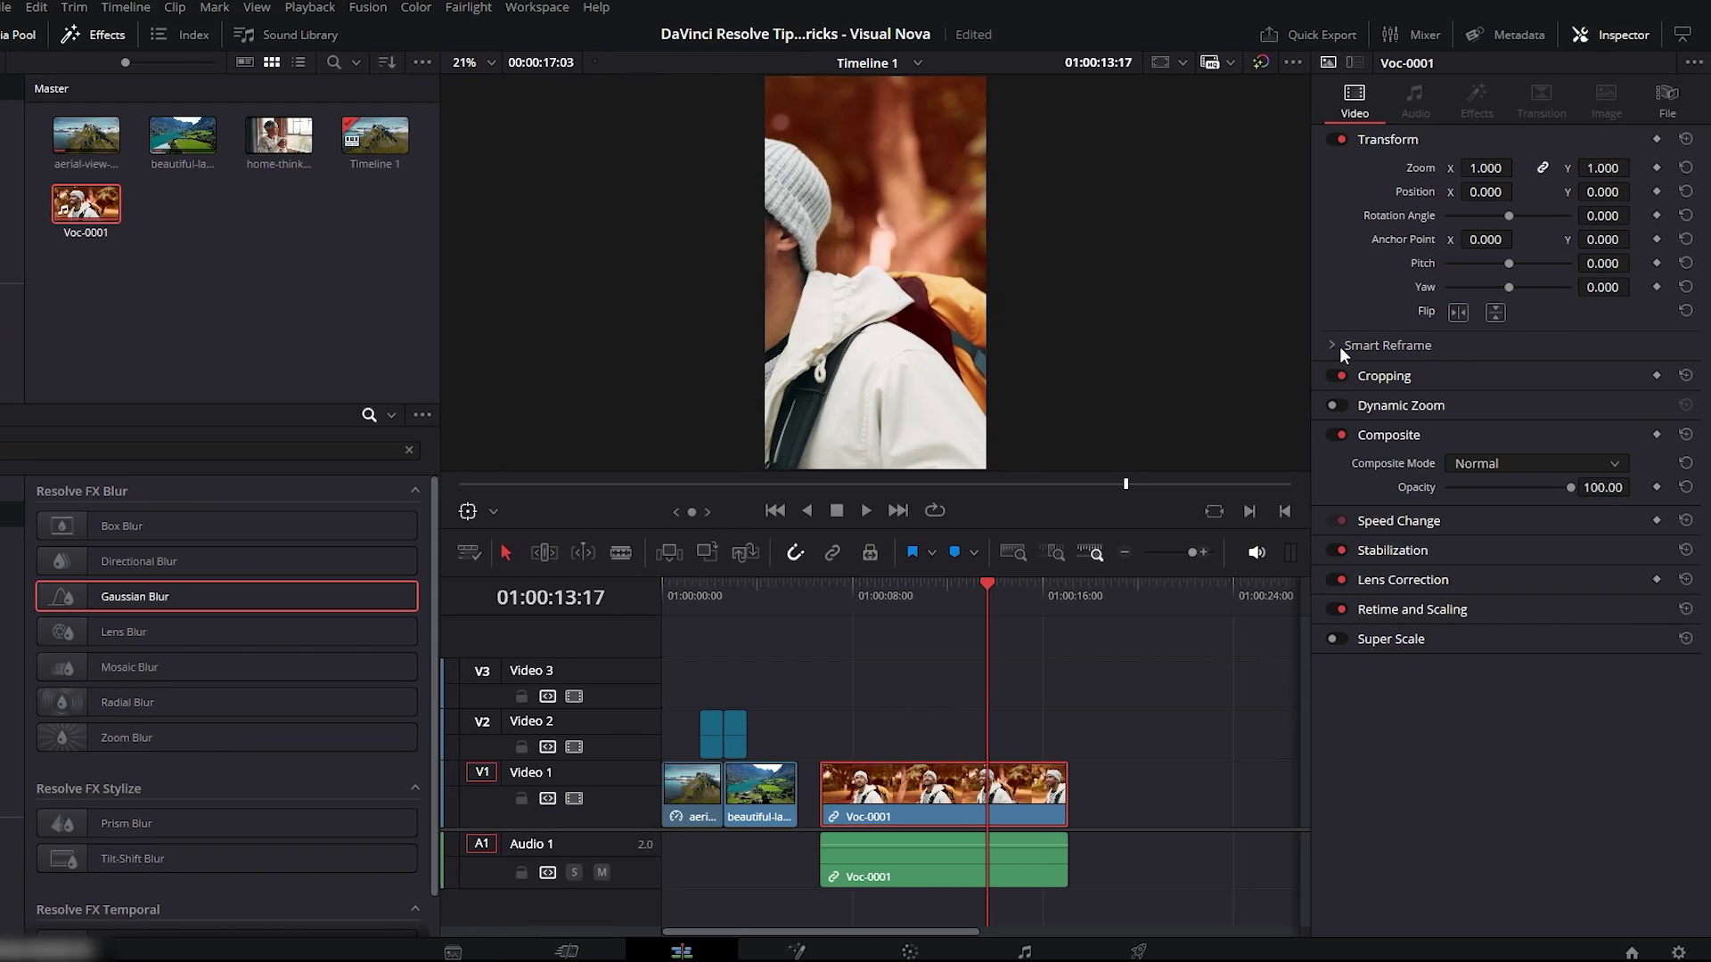
pyautogui.click(1335, 346)
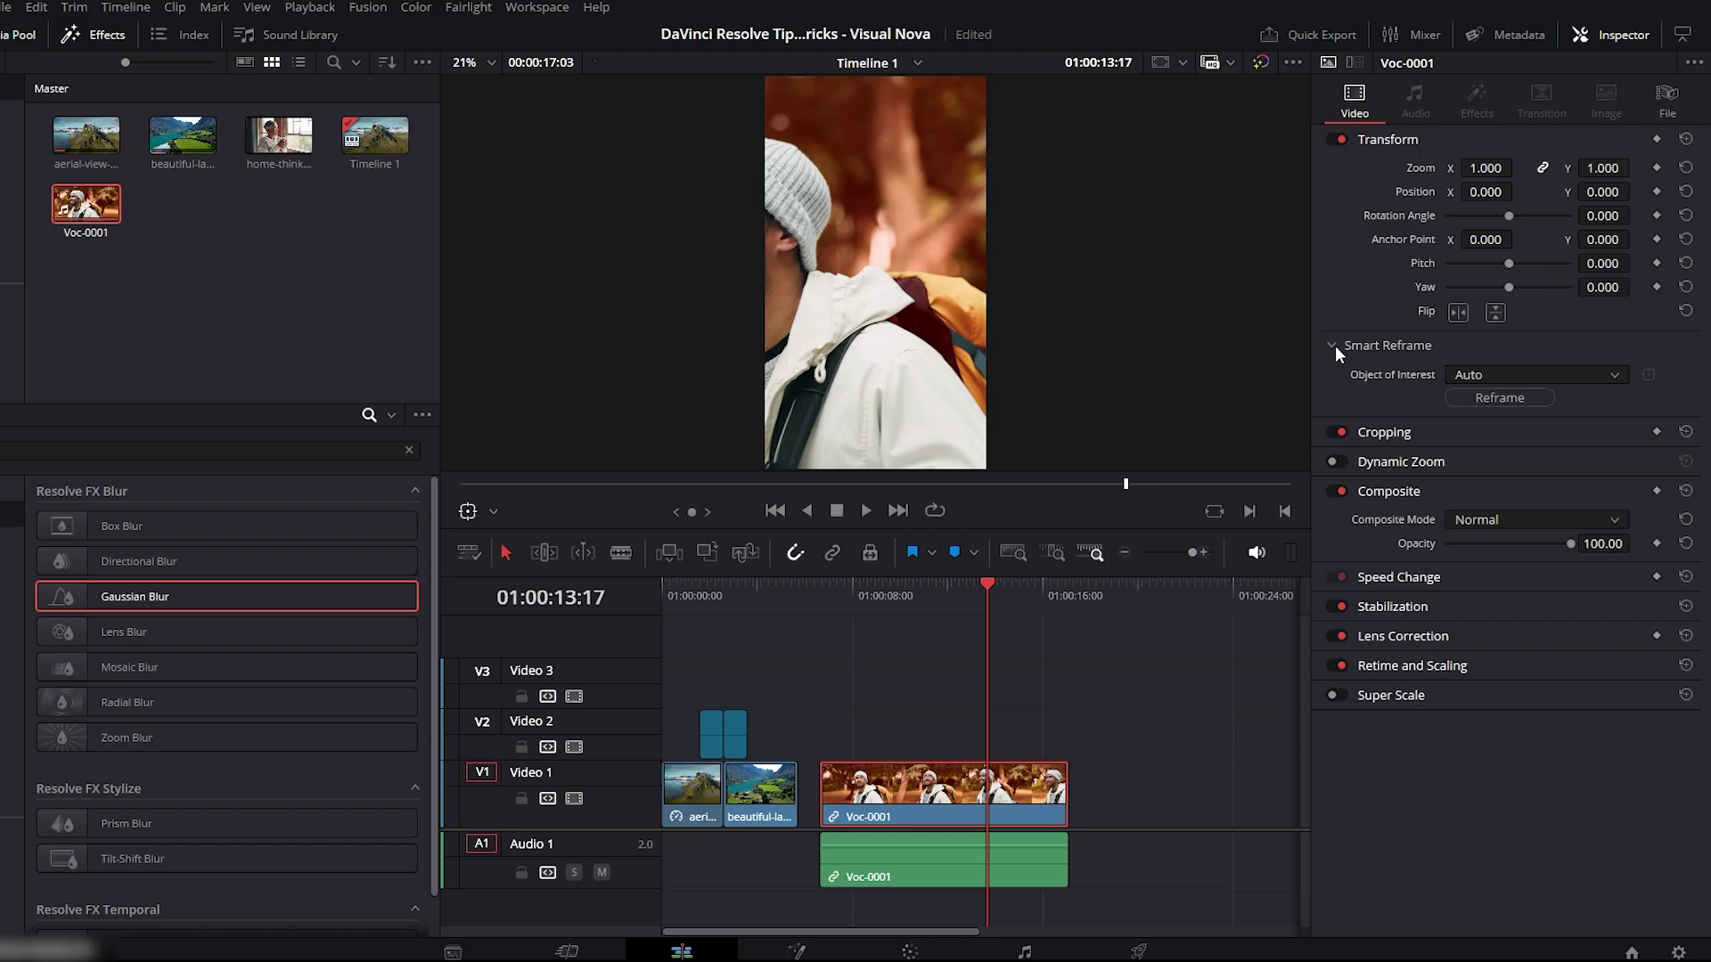
pyautogui.click(1492, 399)
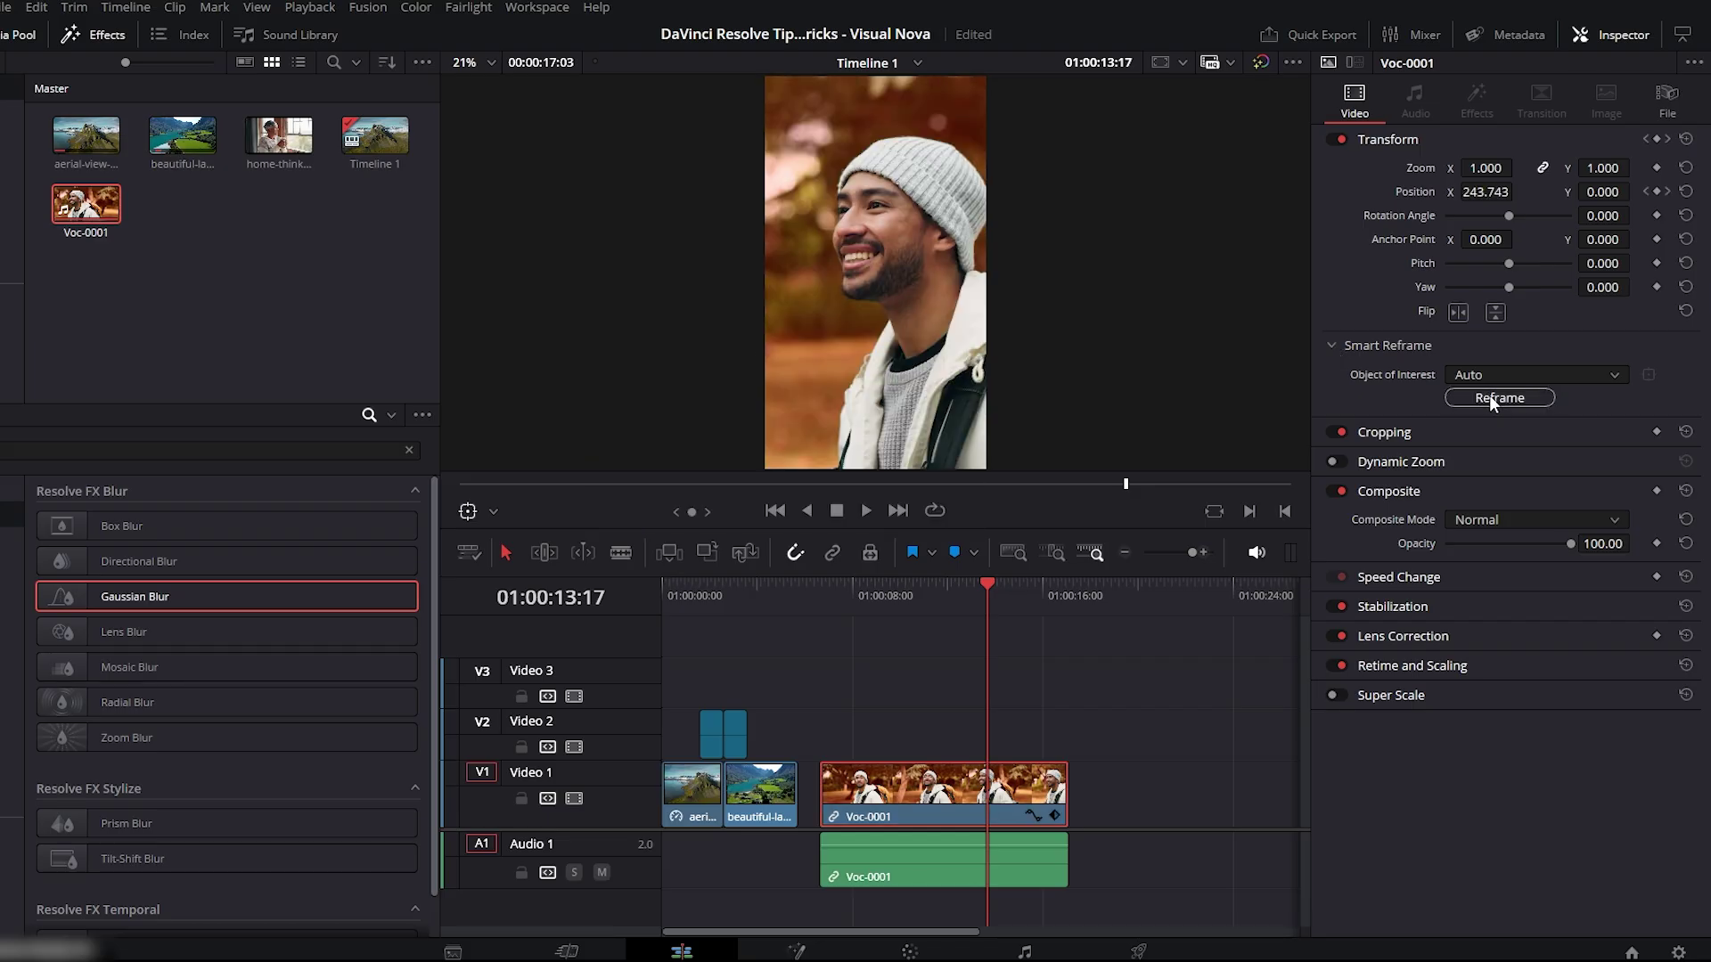
pyautogui.moveTo(997, 585); pyautogui.dragTo(937, 587)
pyautogui.press('space')
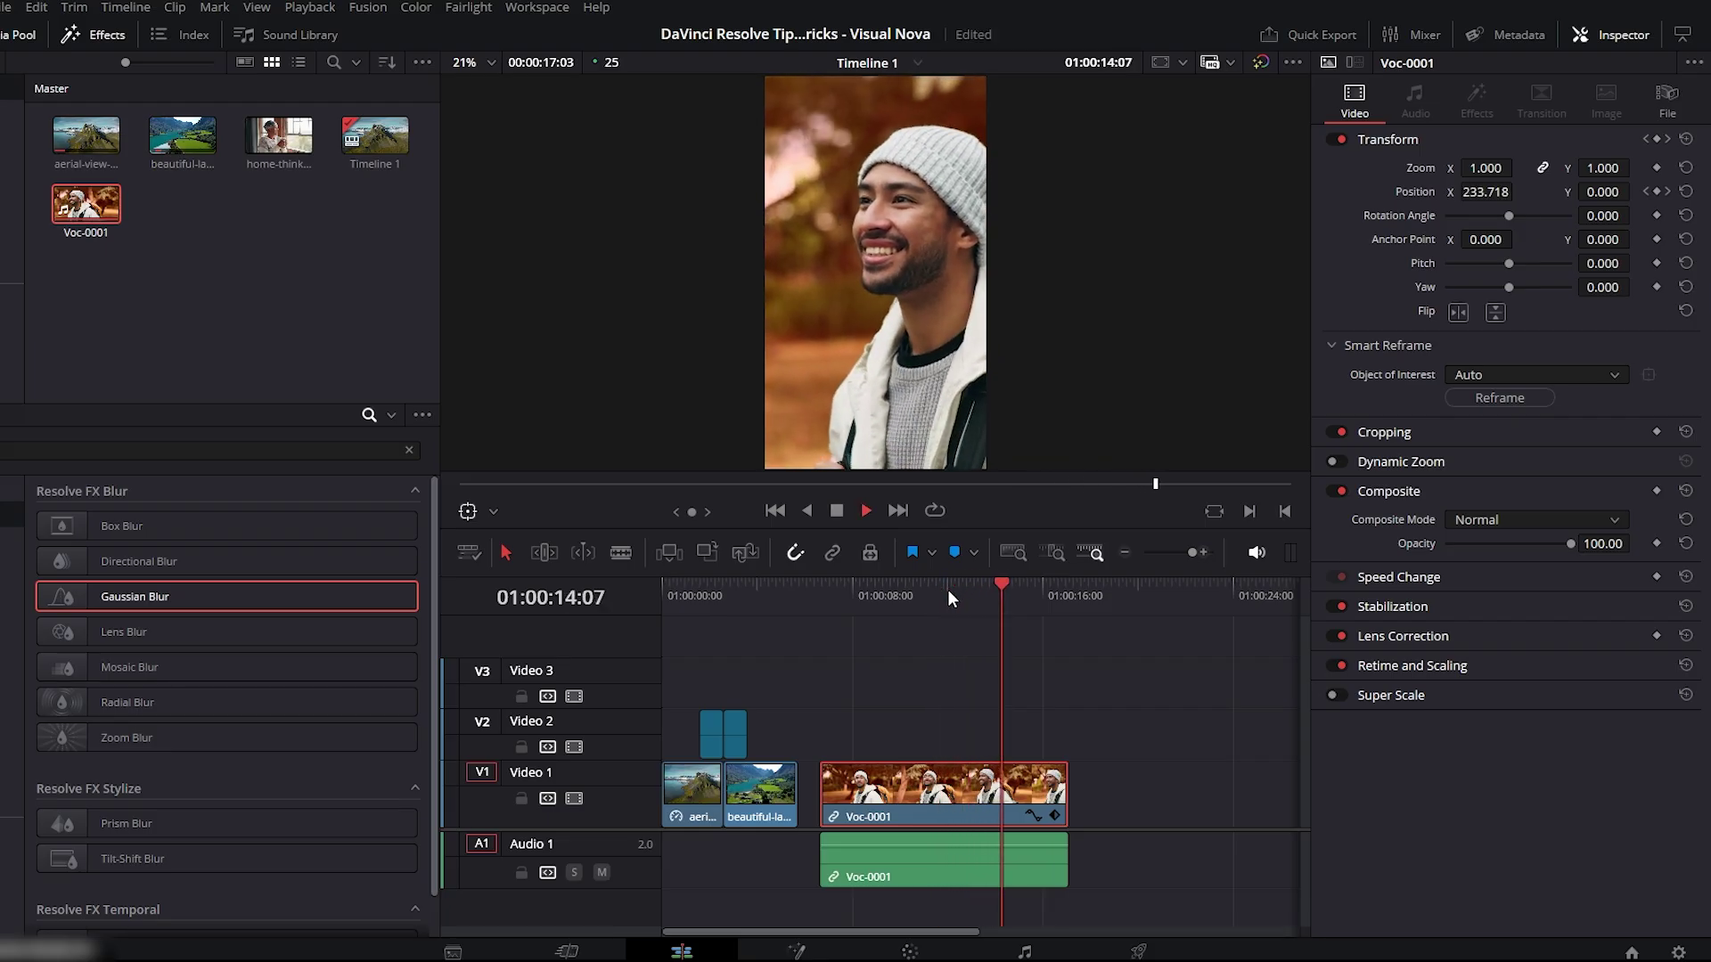
pyautogui.moveTo(922, 591); pyautogui.dragTo(957, 602)
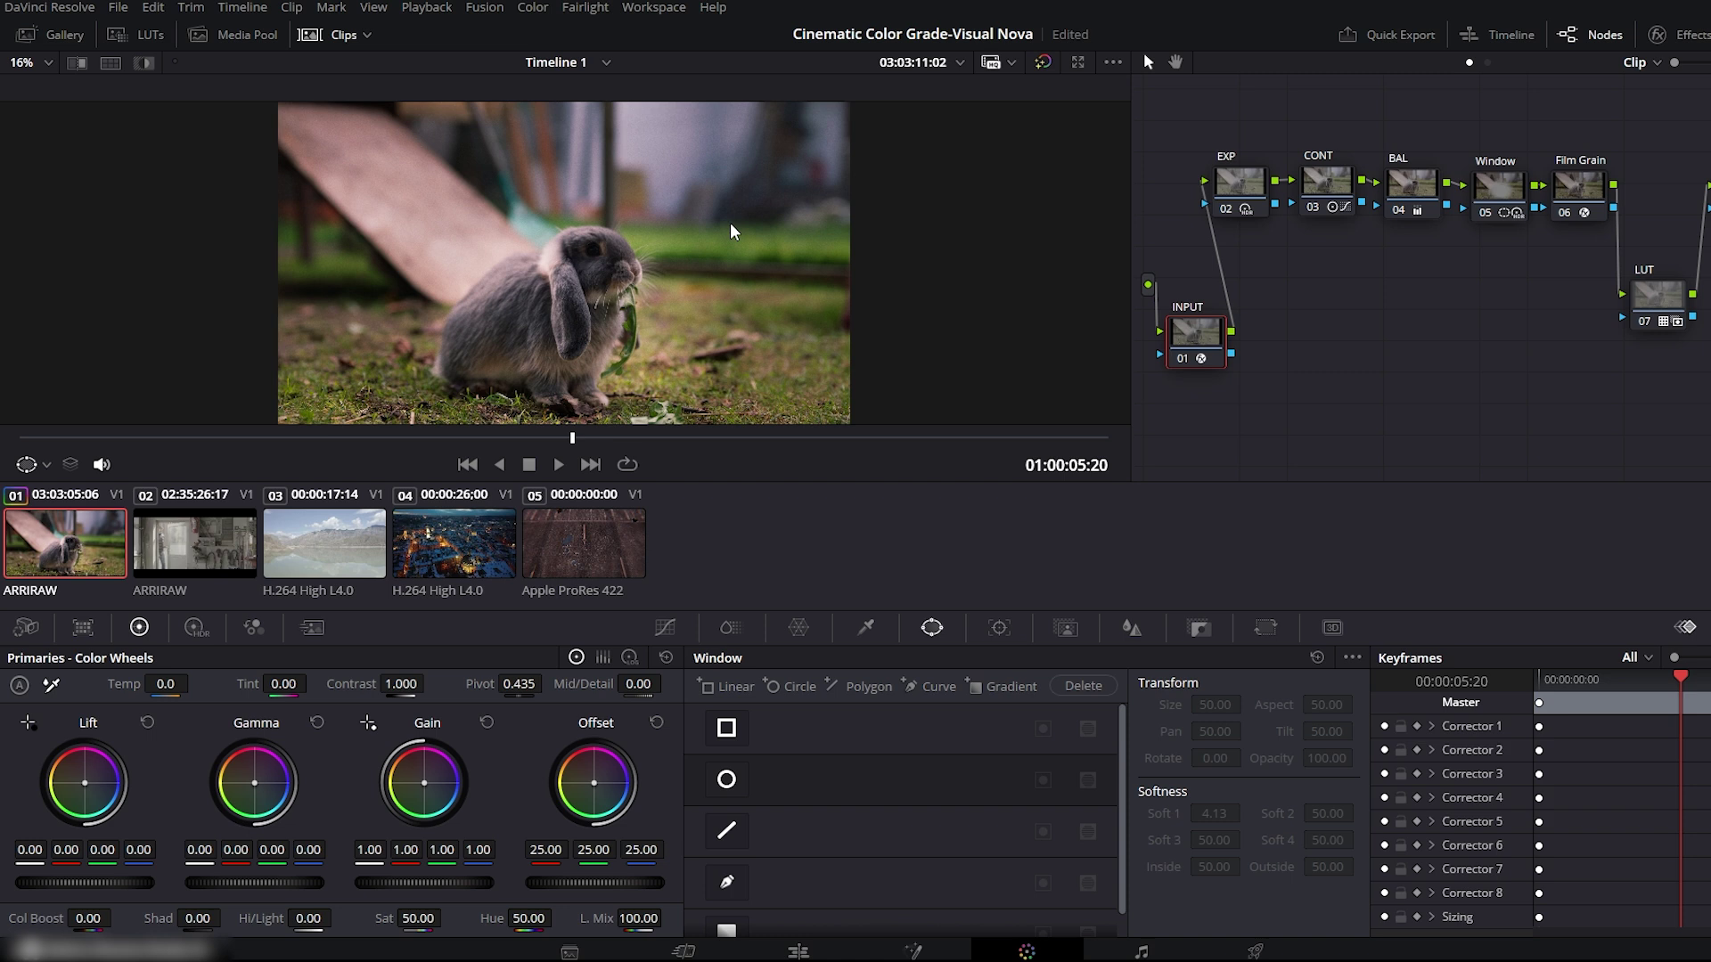
# - Bypass and restore the rabbit shot's grade to compare, then box-select the grade's nodes
pyautogui.click(1042, 61)
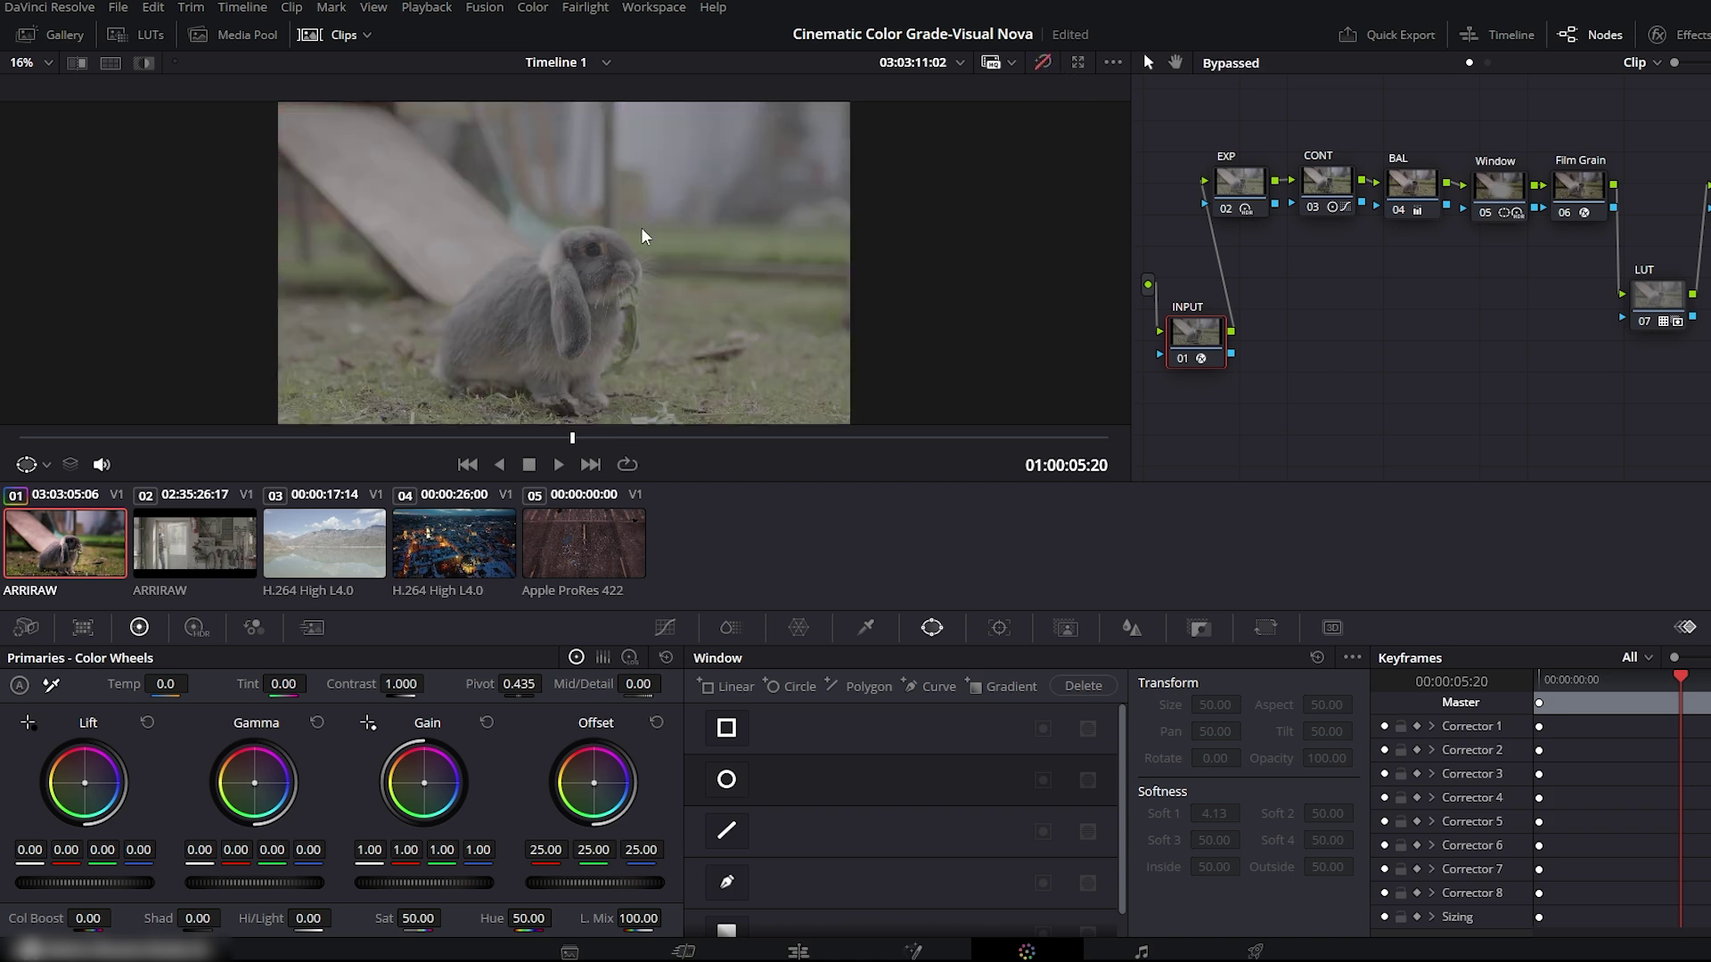
pyautogui.click(1042, 62)
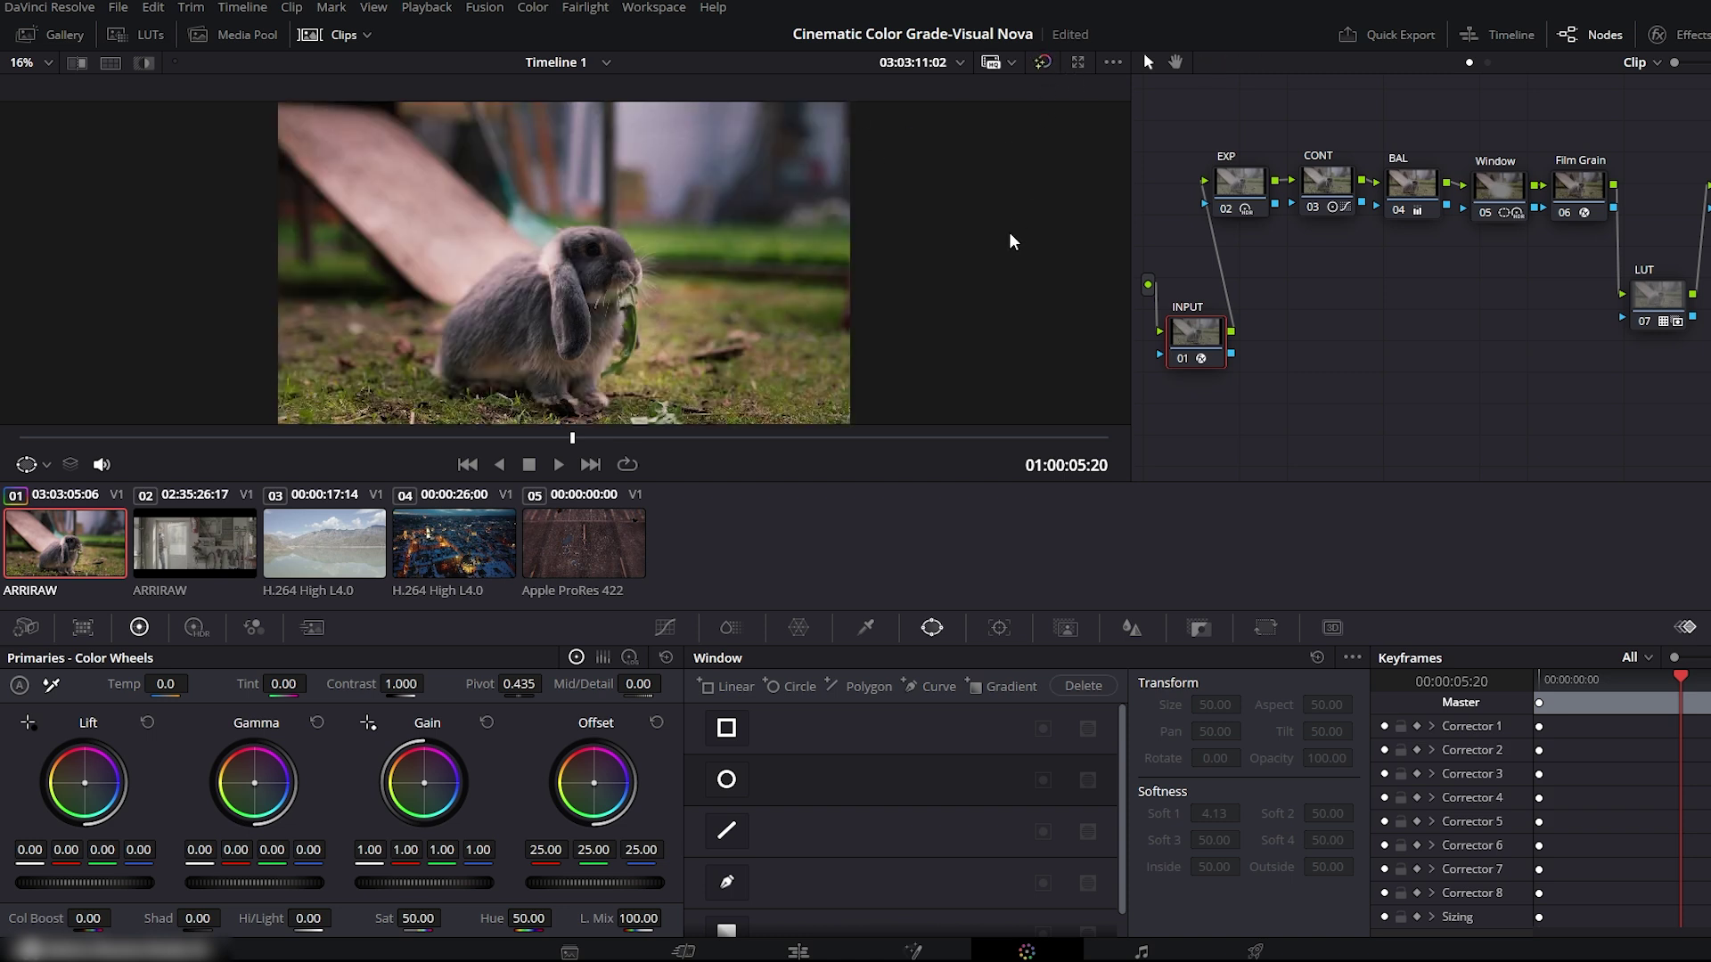
pyautogui.moveTo(1197, 412); pyautogui.dragTo(1684, 189)
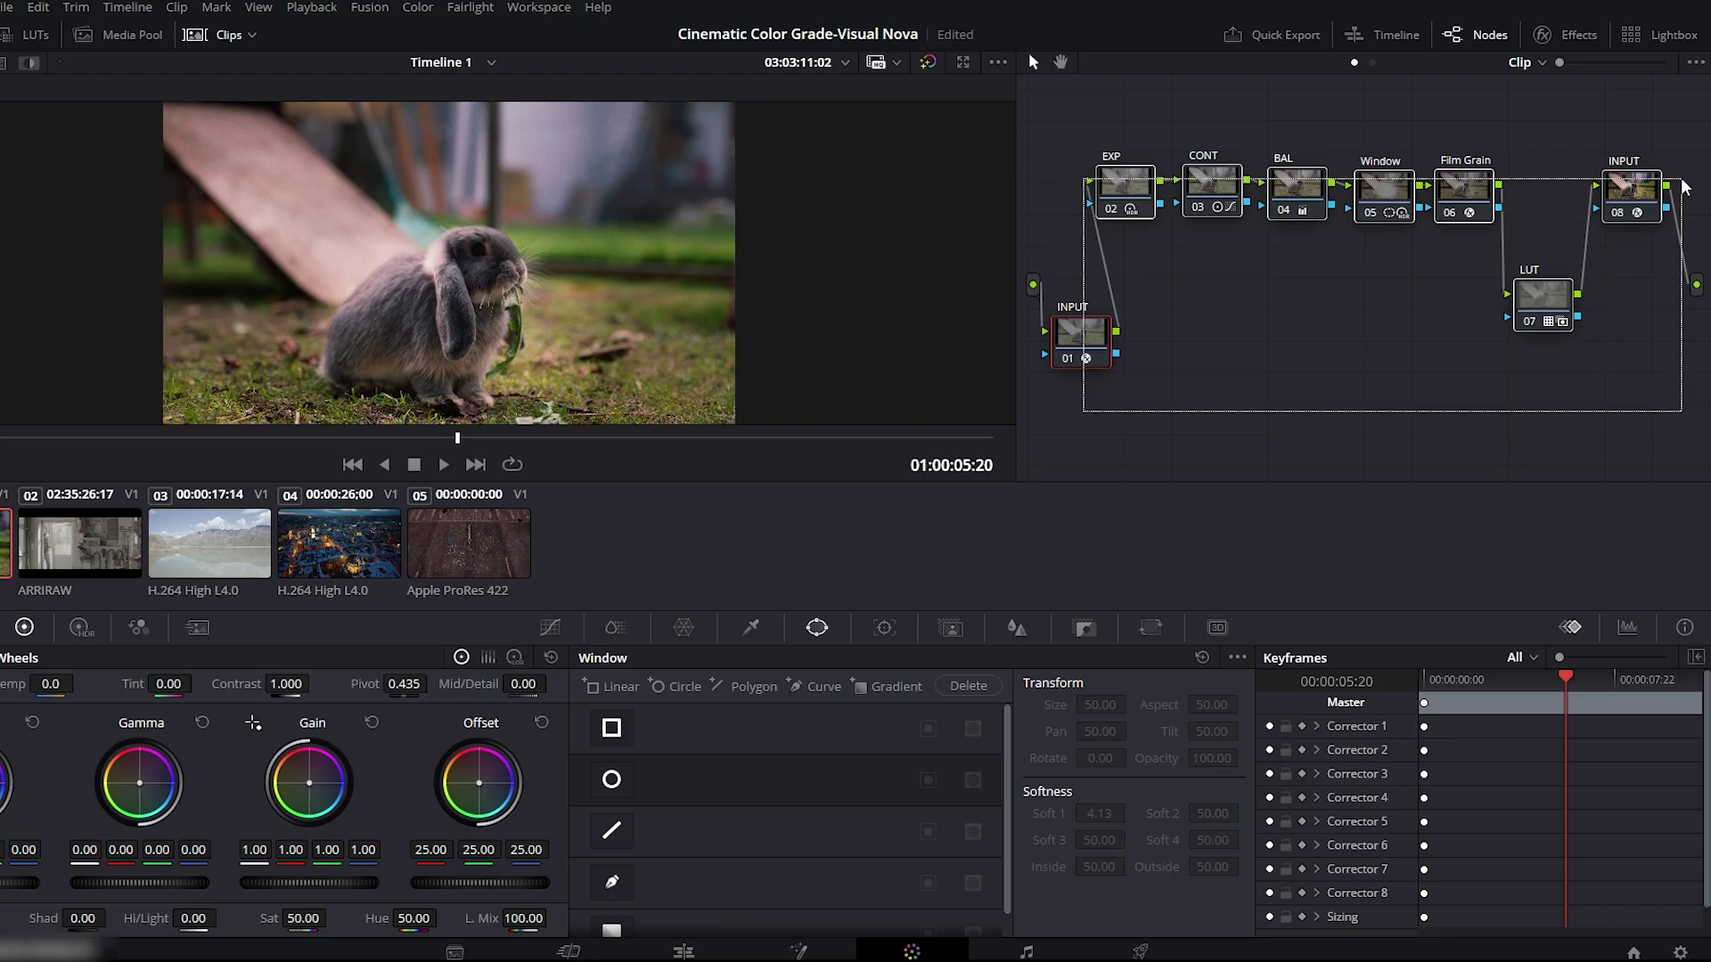
# - Grab a still of the graded rabbit frame into the Gallery and show still 1.1.1 as a wipe
pyautogui.rightClick(419, 205)
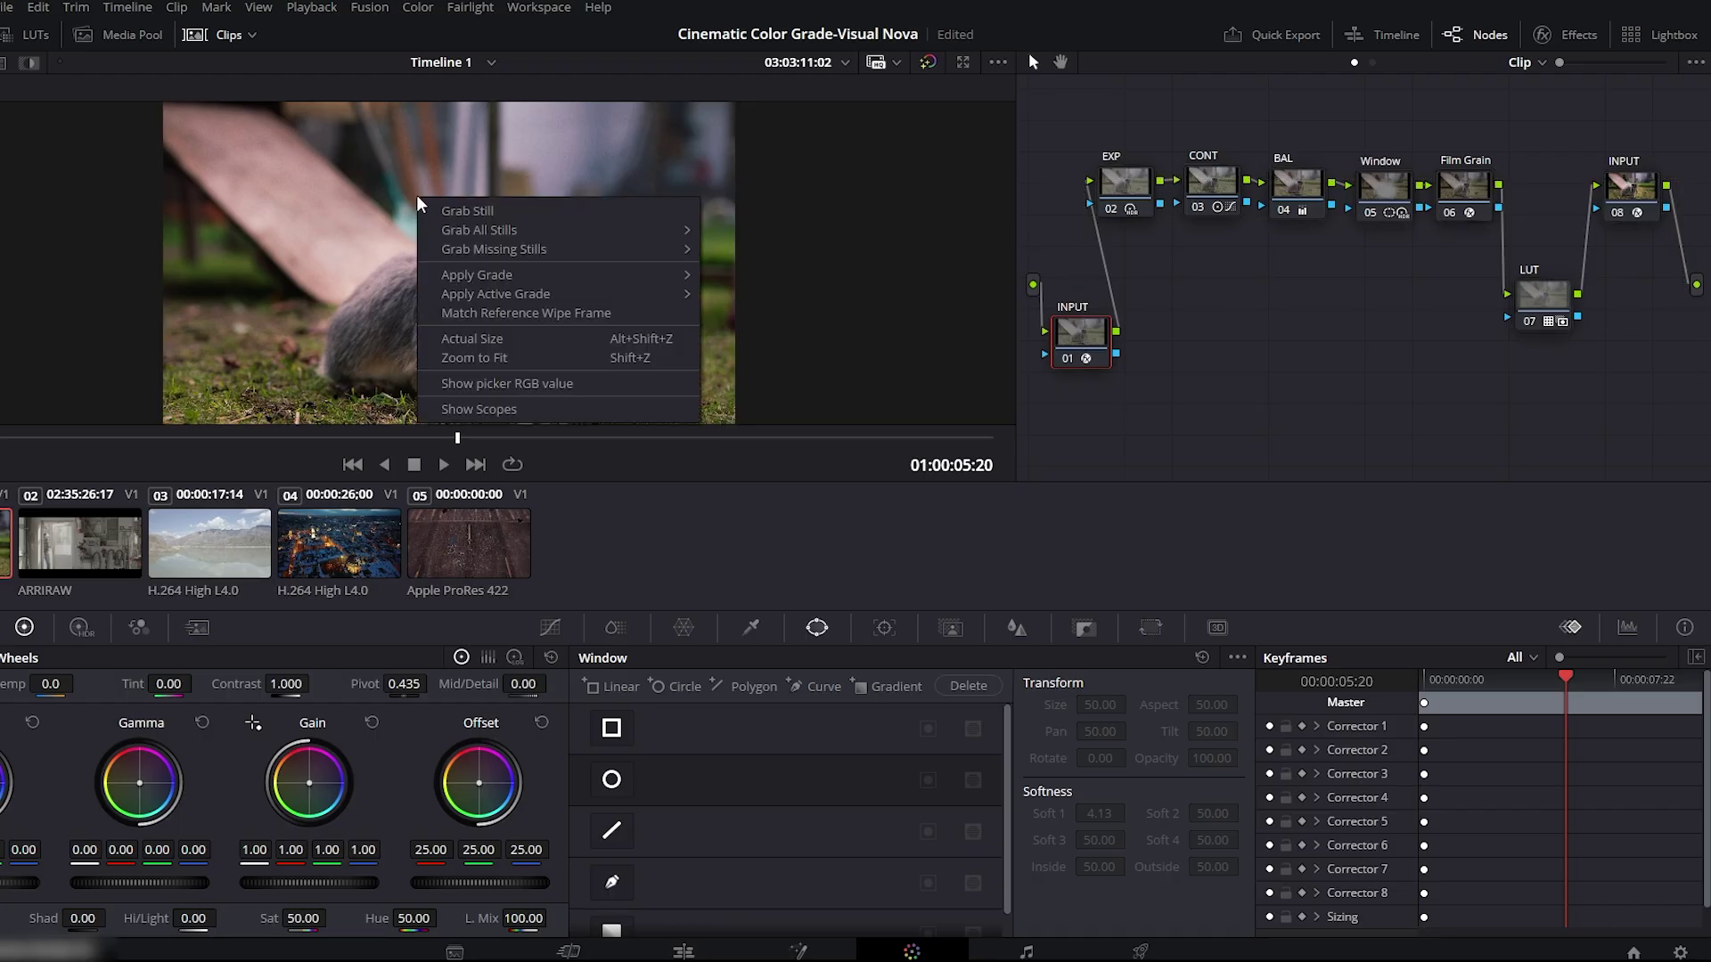
pyautogui.click(459, 212)
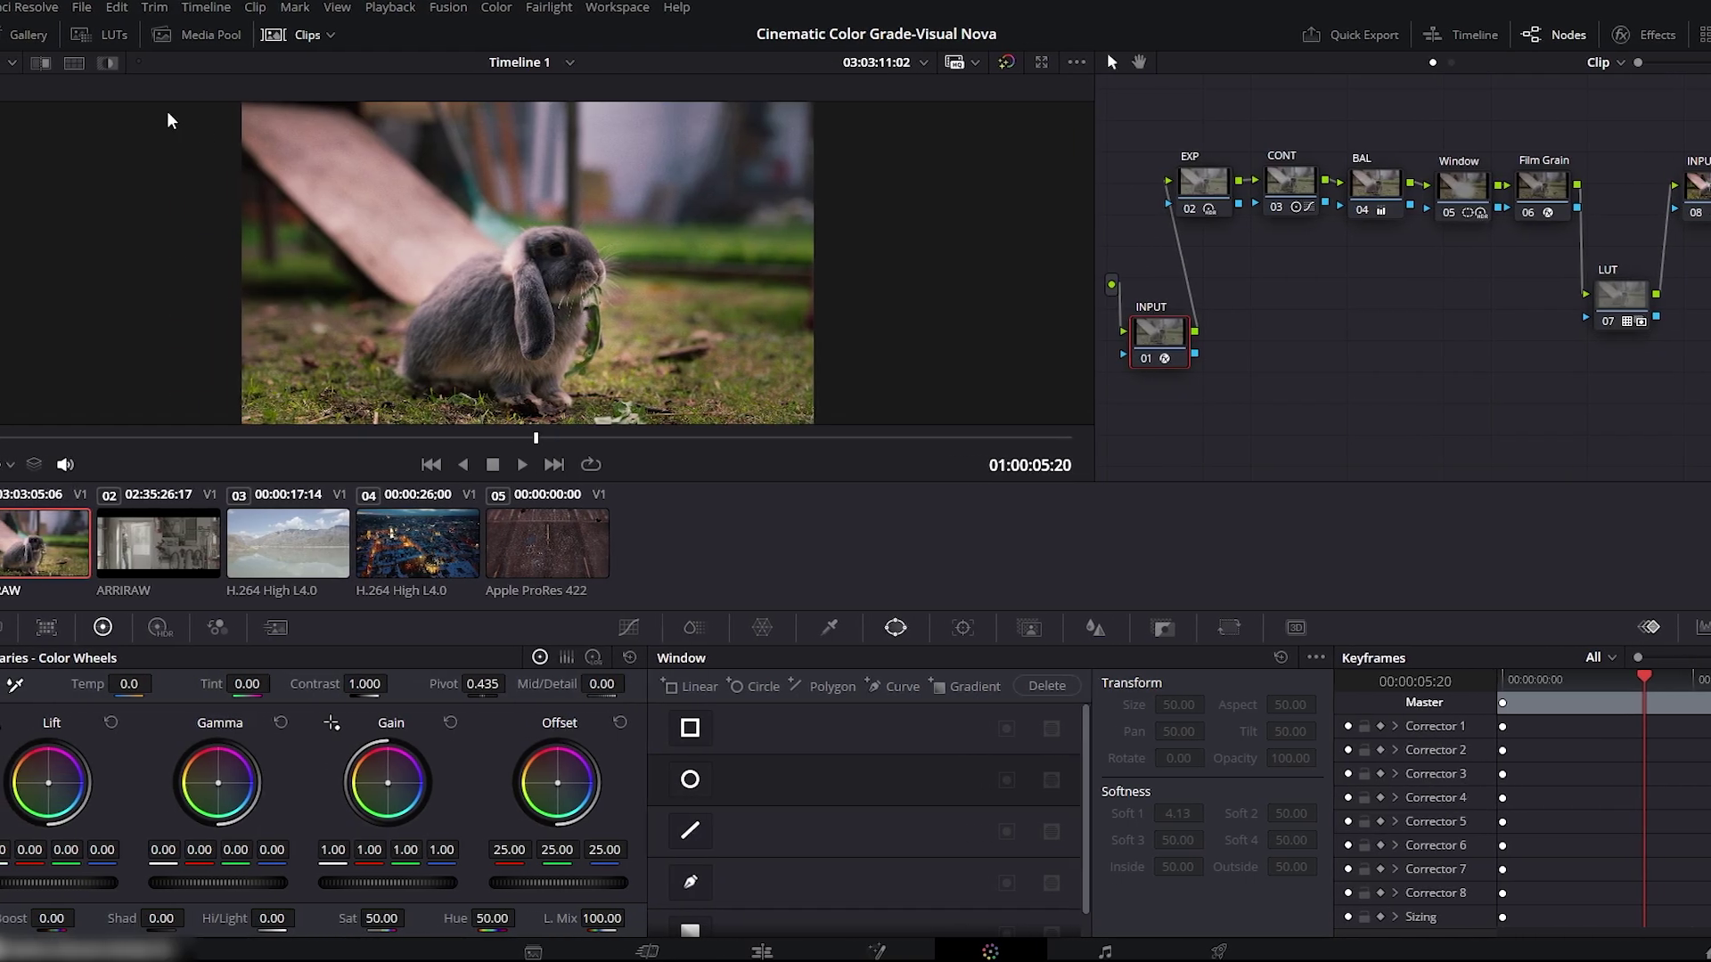
pyautogui.click(20, 36)
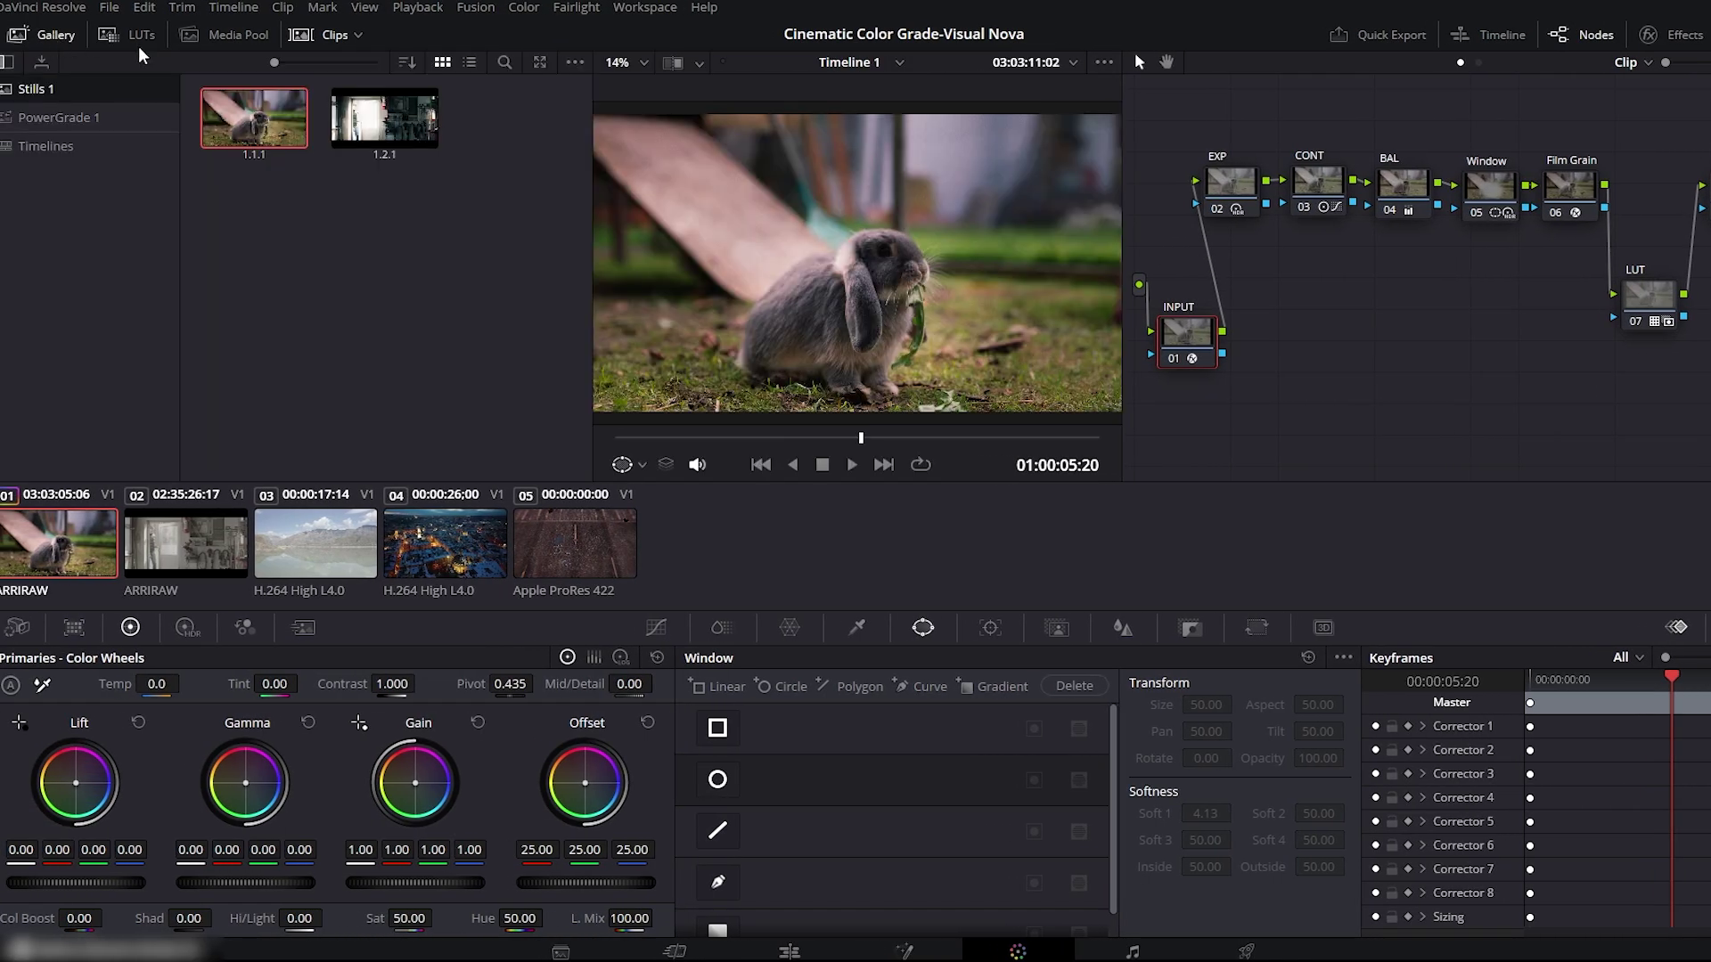
pyautogui.doubleClick(258, 145)
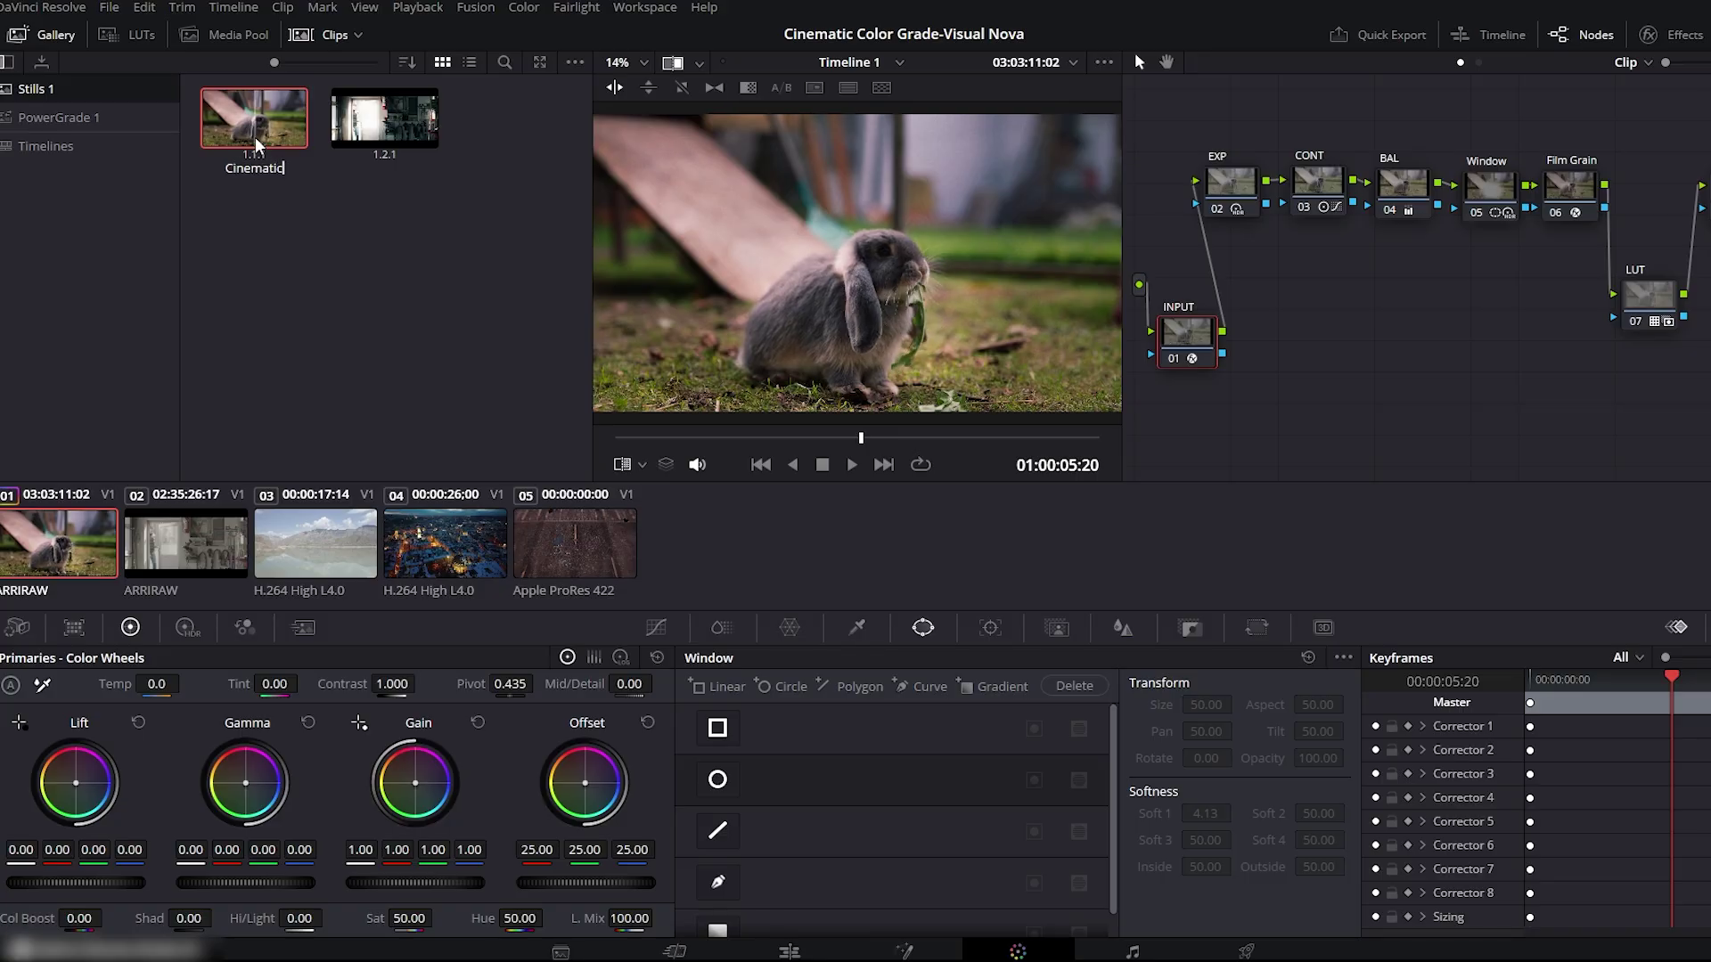
# - Select workshop clip 02, turn off the wipe and apply the Cinematic still's grade
pyautogui.click(227, 530)
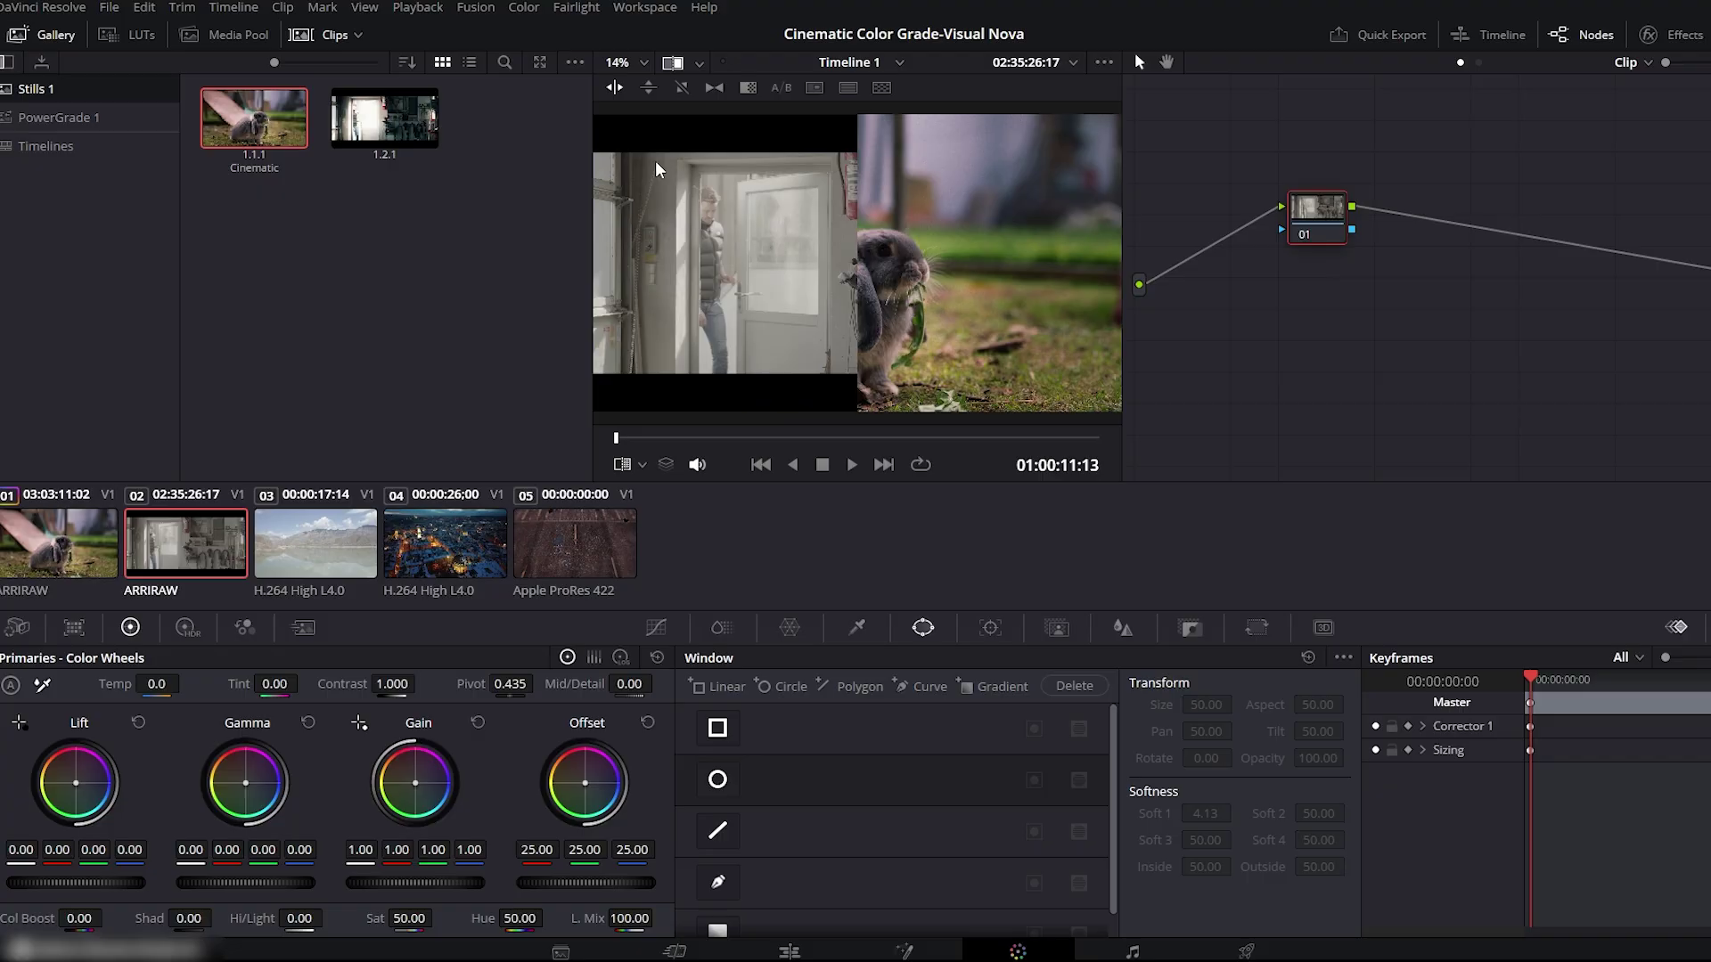
pyautogui.click(672, 62)
pyautogui.click(998, 438)
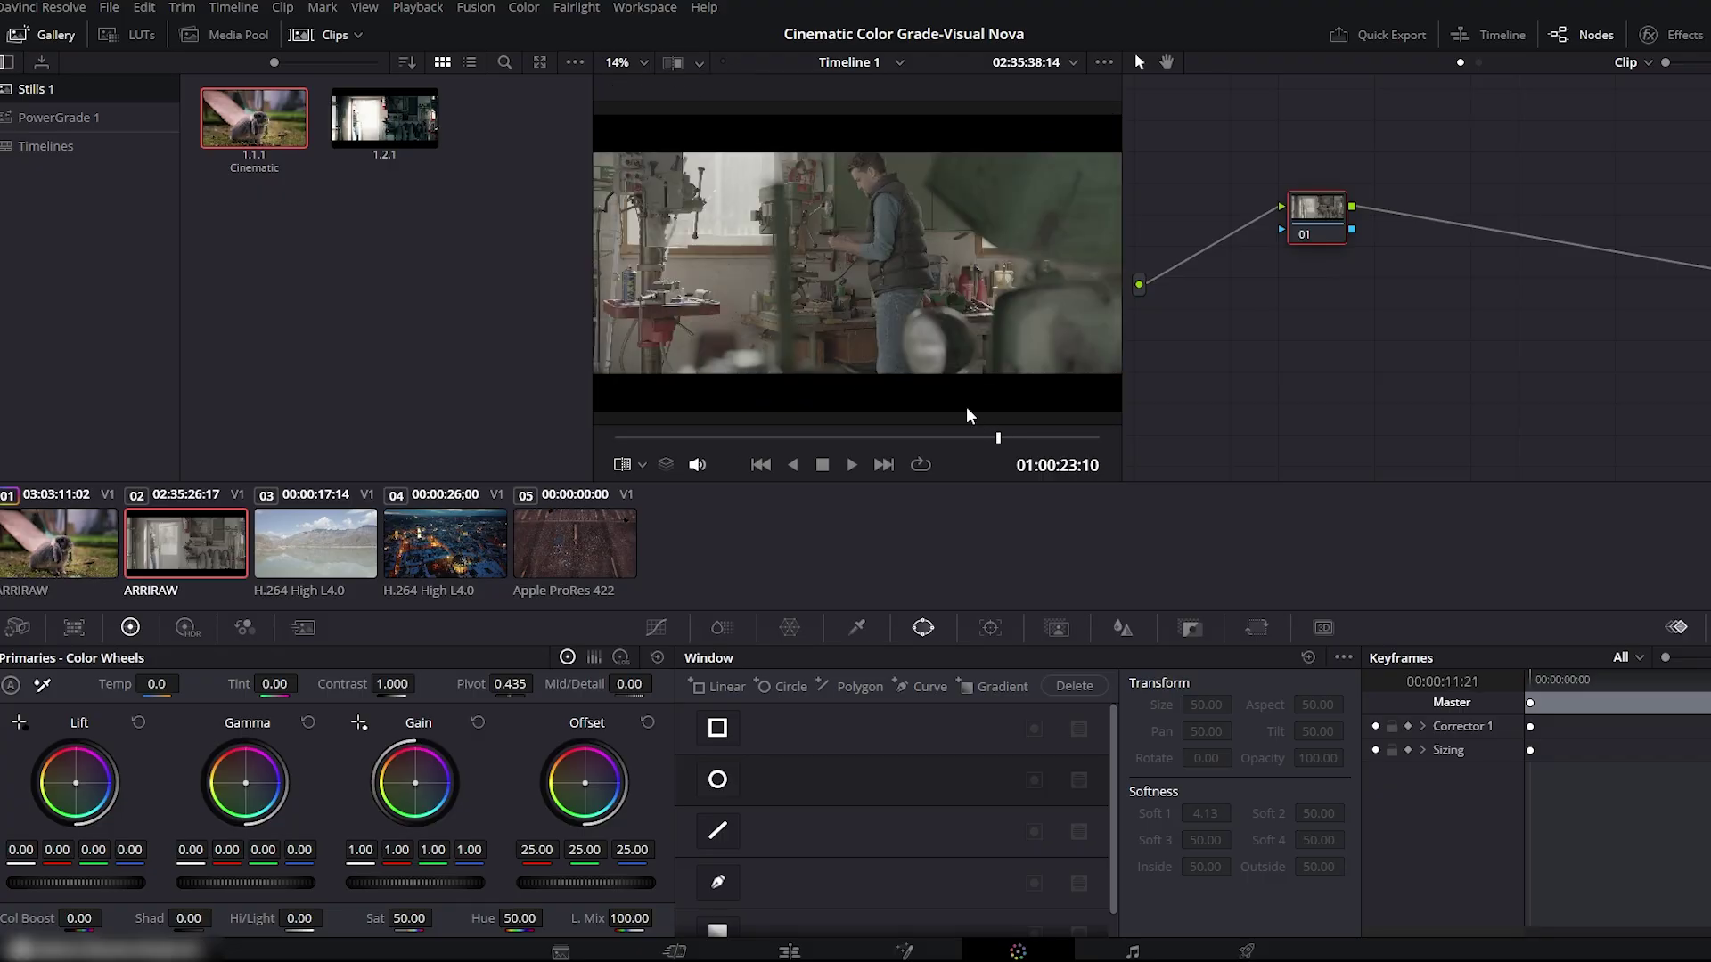
pyautogui.rightClick(270, 133)
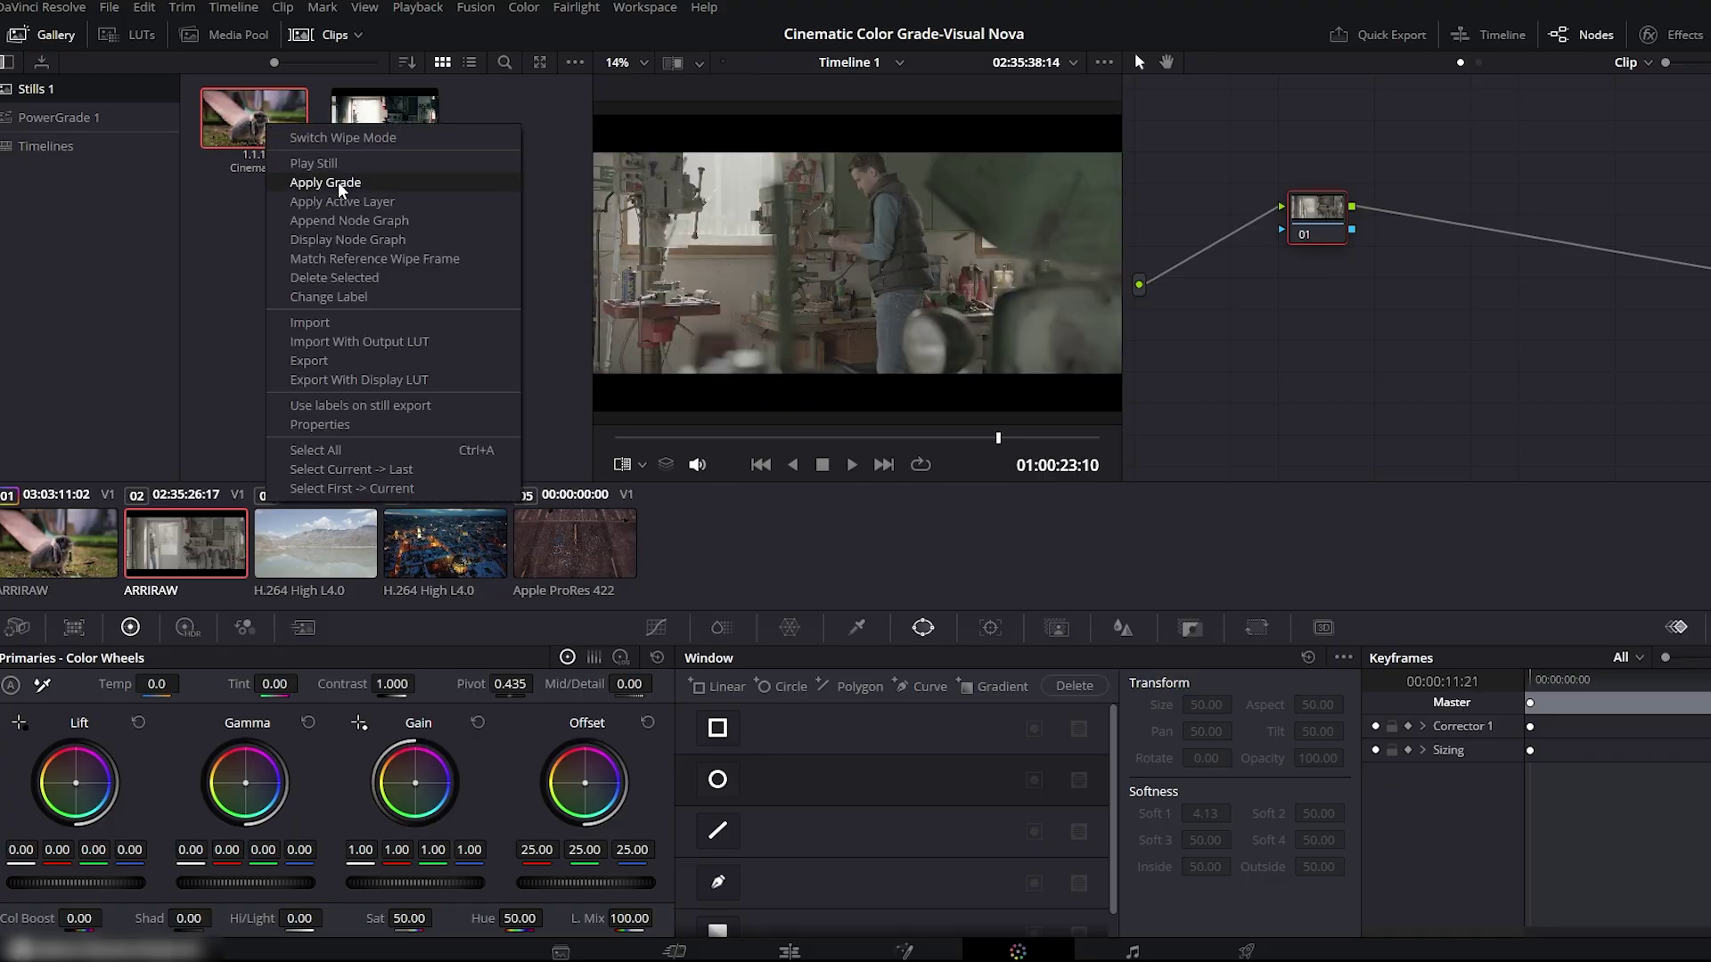
pyautogui.click(339, 183)
# - Compare the applied grade by bypassing all grades and toggling the EXP and CONT nodes
pyautogui.moveTo(1123, 143); pyautogui.dragTo(1216, 134)
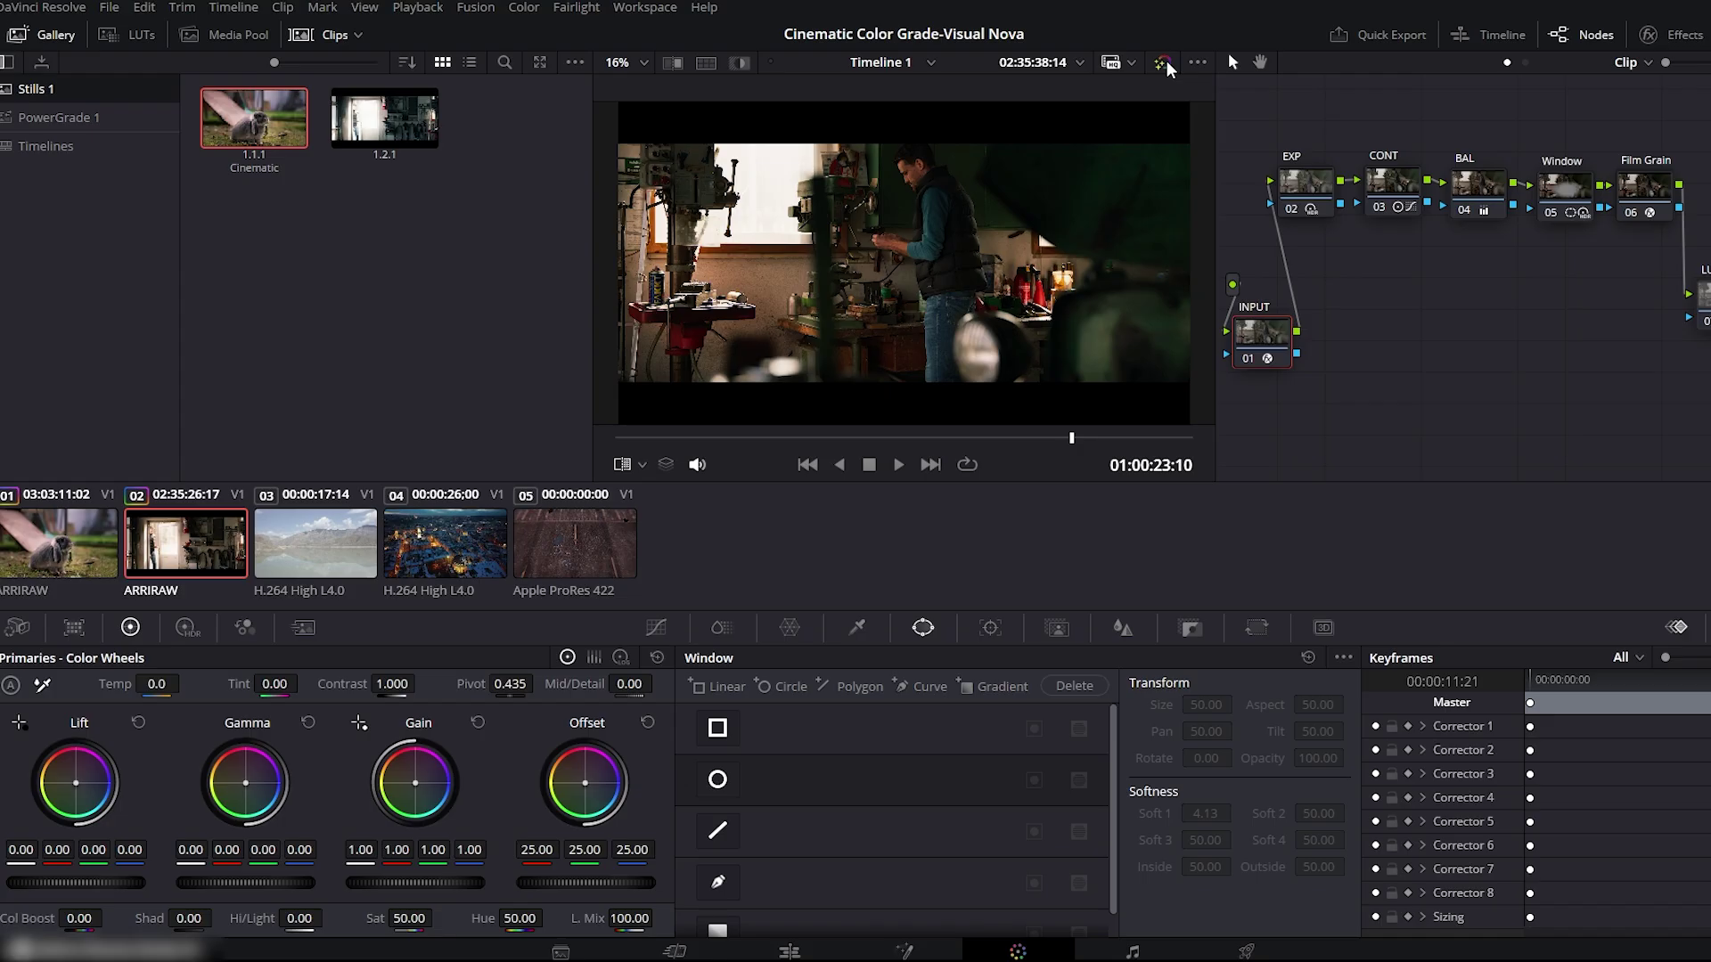
pyautogui.click(1163, 62)
pyautogui.click(1162, 62)
pyautogui.moveTo(1216, 268); pyautogui.dragTo(1013, 267)
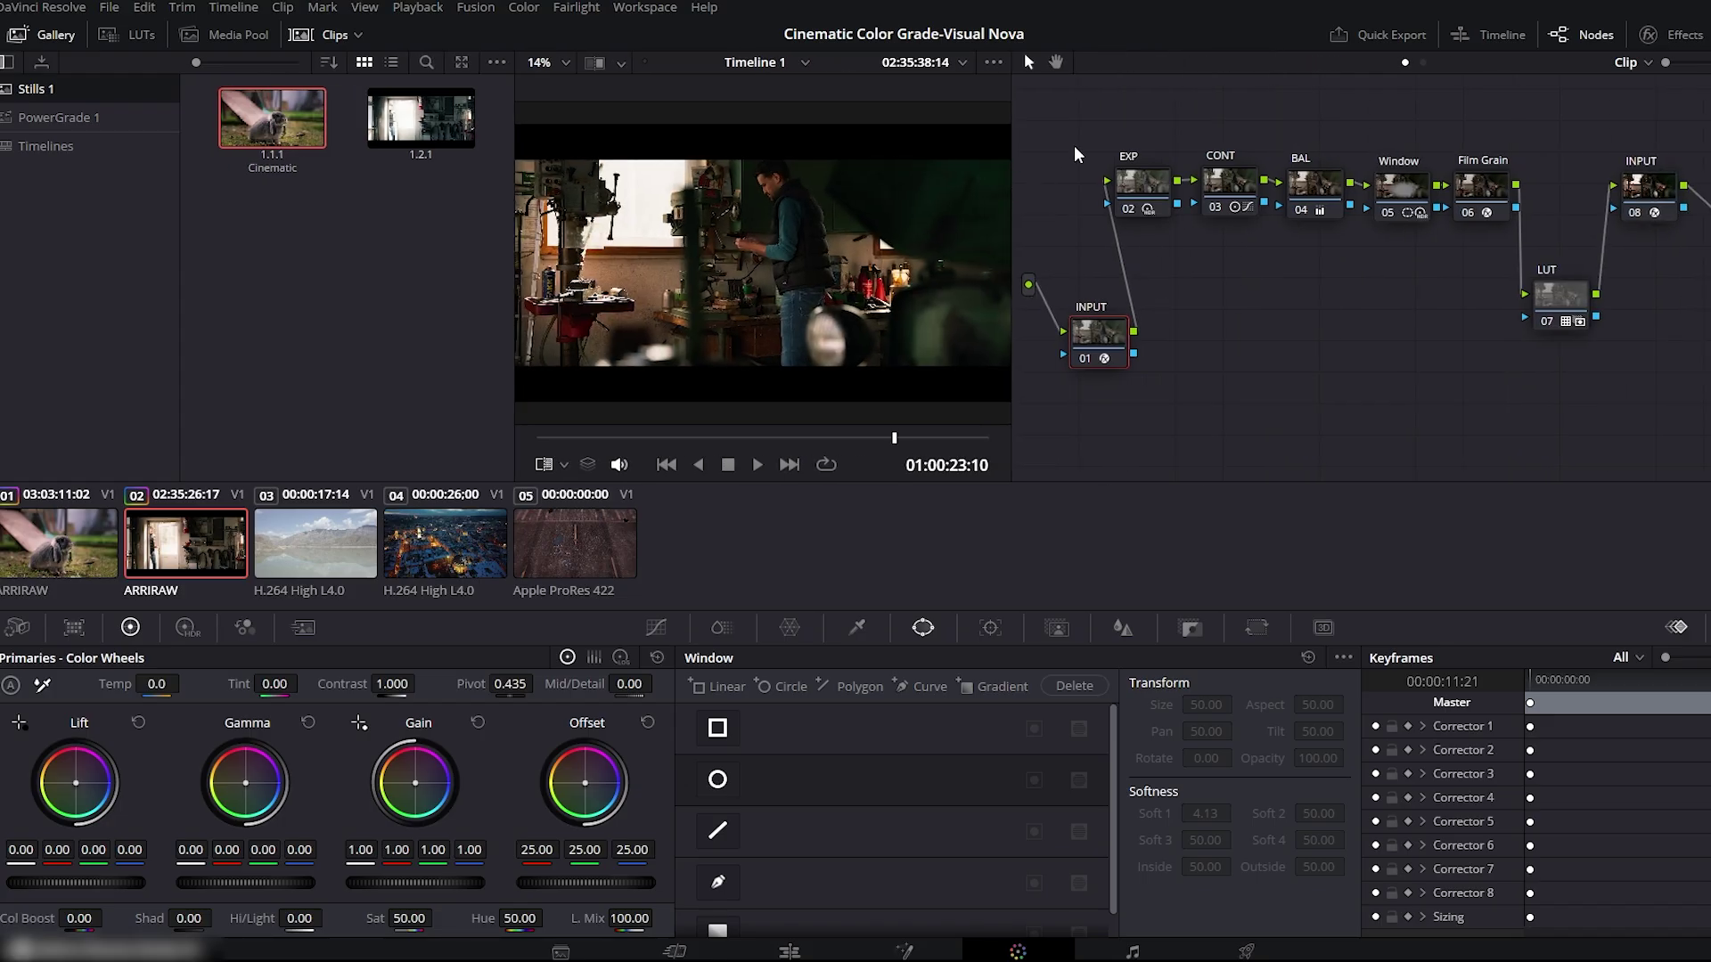
pyautogui.moveTo(1073, 131); pyautogui.dragTo(1709, 446)
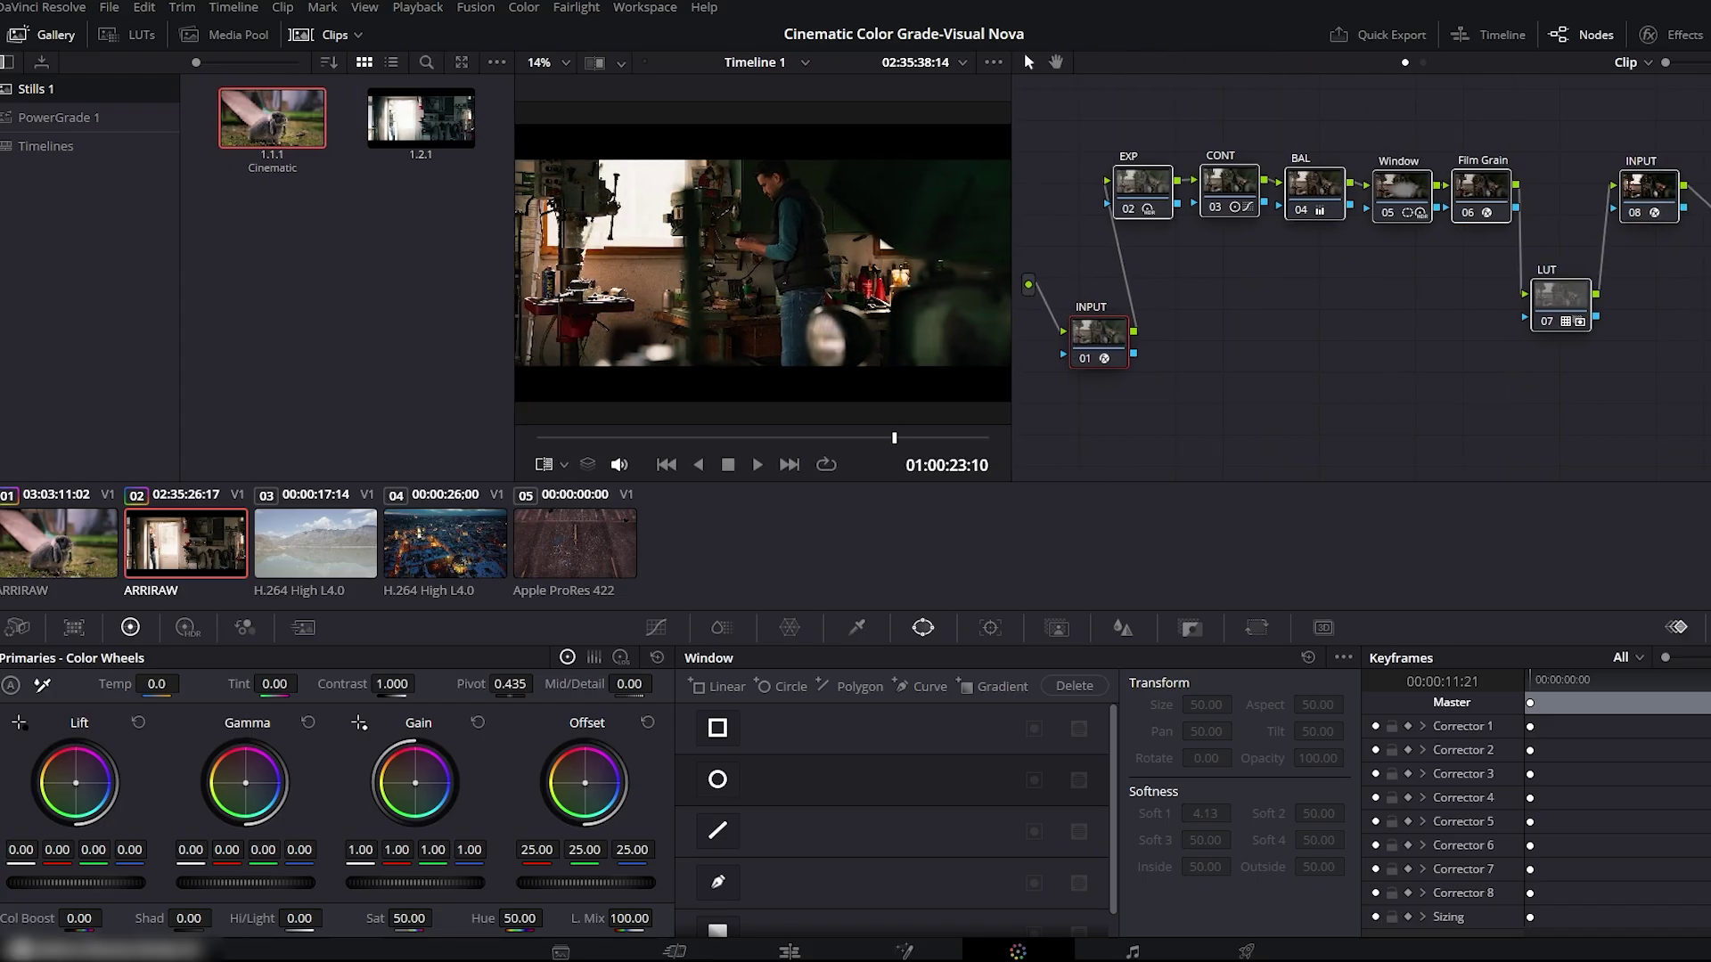
pyautogui.click(1128, 210)
pyautogui.click(1128, 209)
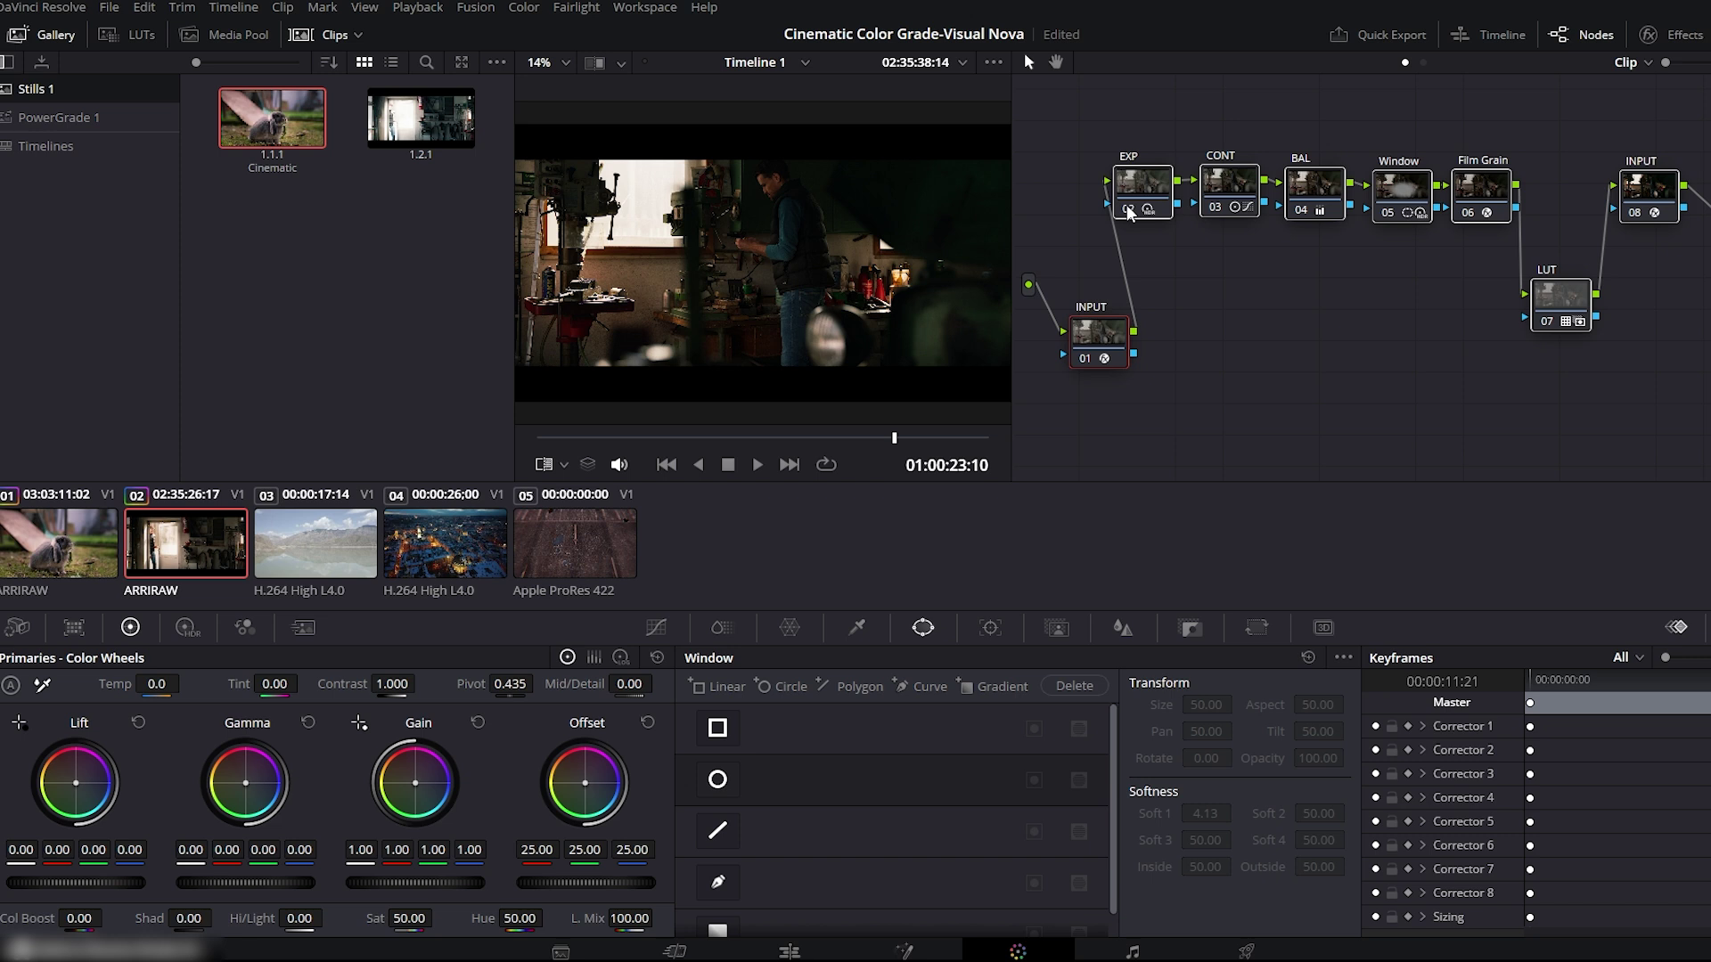
pyautogui.click(1218, 212)
pyautogui.click(1218, 212)
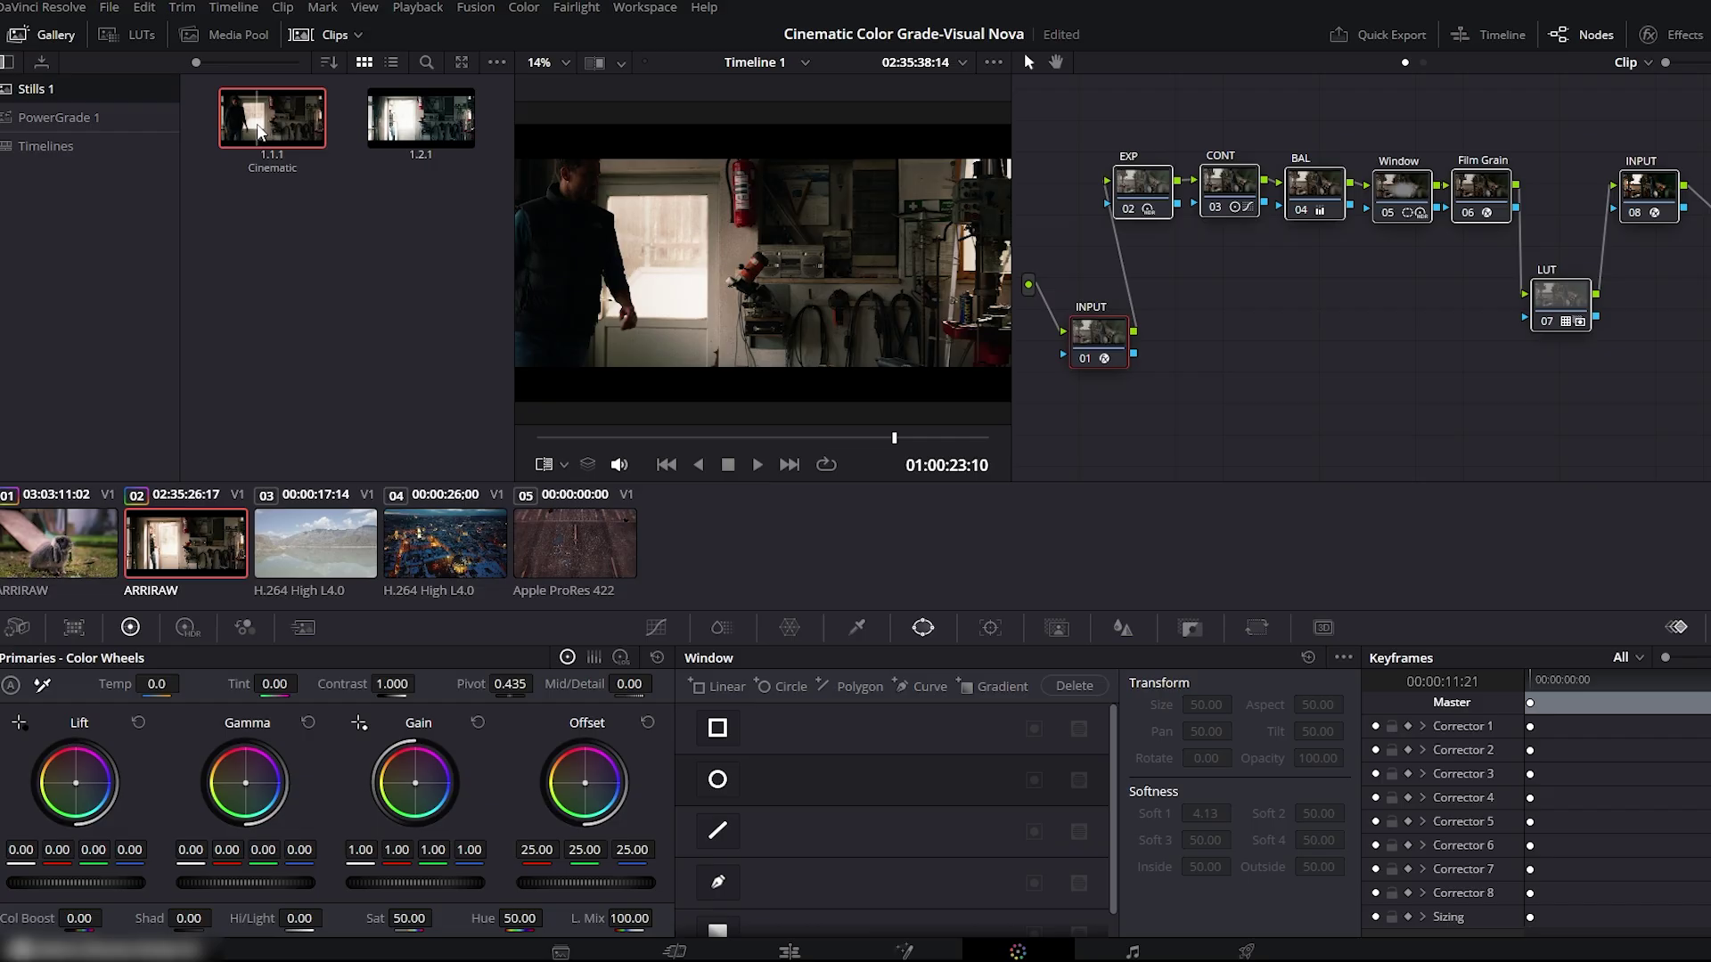
# - Move the Cinematic still into the PowerGrade 1 album and select its stills
pyautogui.moveTo(272, 116); pyautogui.dragTo(112, 116)
pyautogui.click(113, 116)
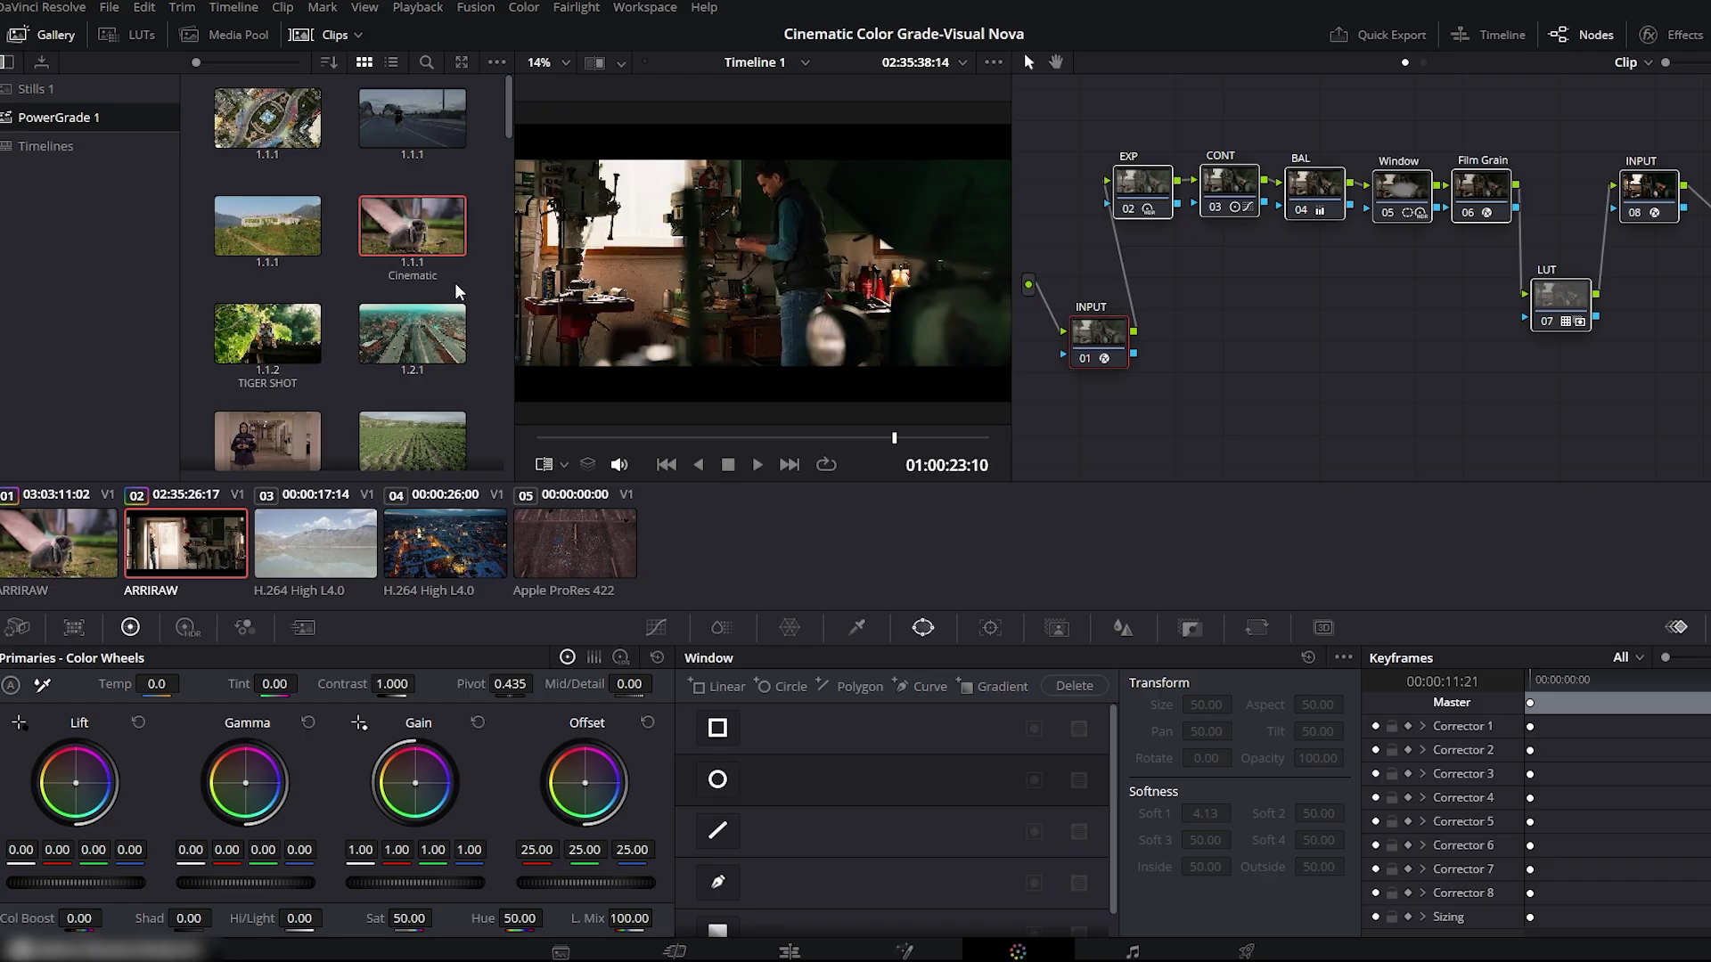
pyautogui.moveTo(506, 131)
pyautogui.mouseDown()
pyautogui.moveTo(513, 460)
pyautogui.moveTo(517, 106)
pyautogui.mouseUp()
pyautogui.click(279, 127)
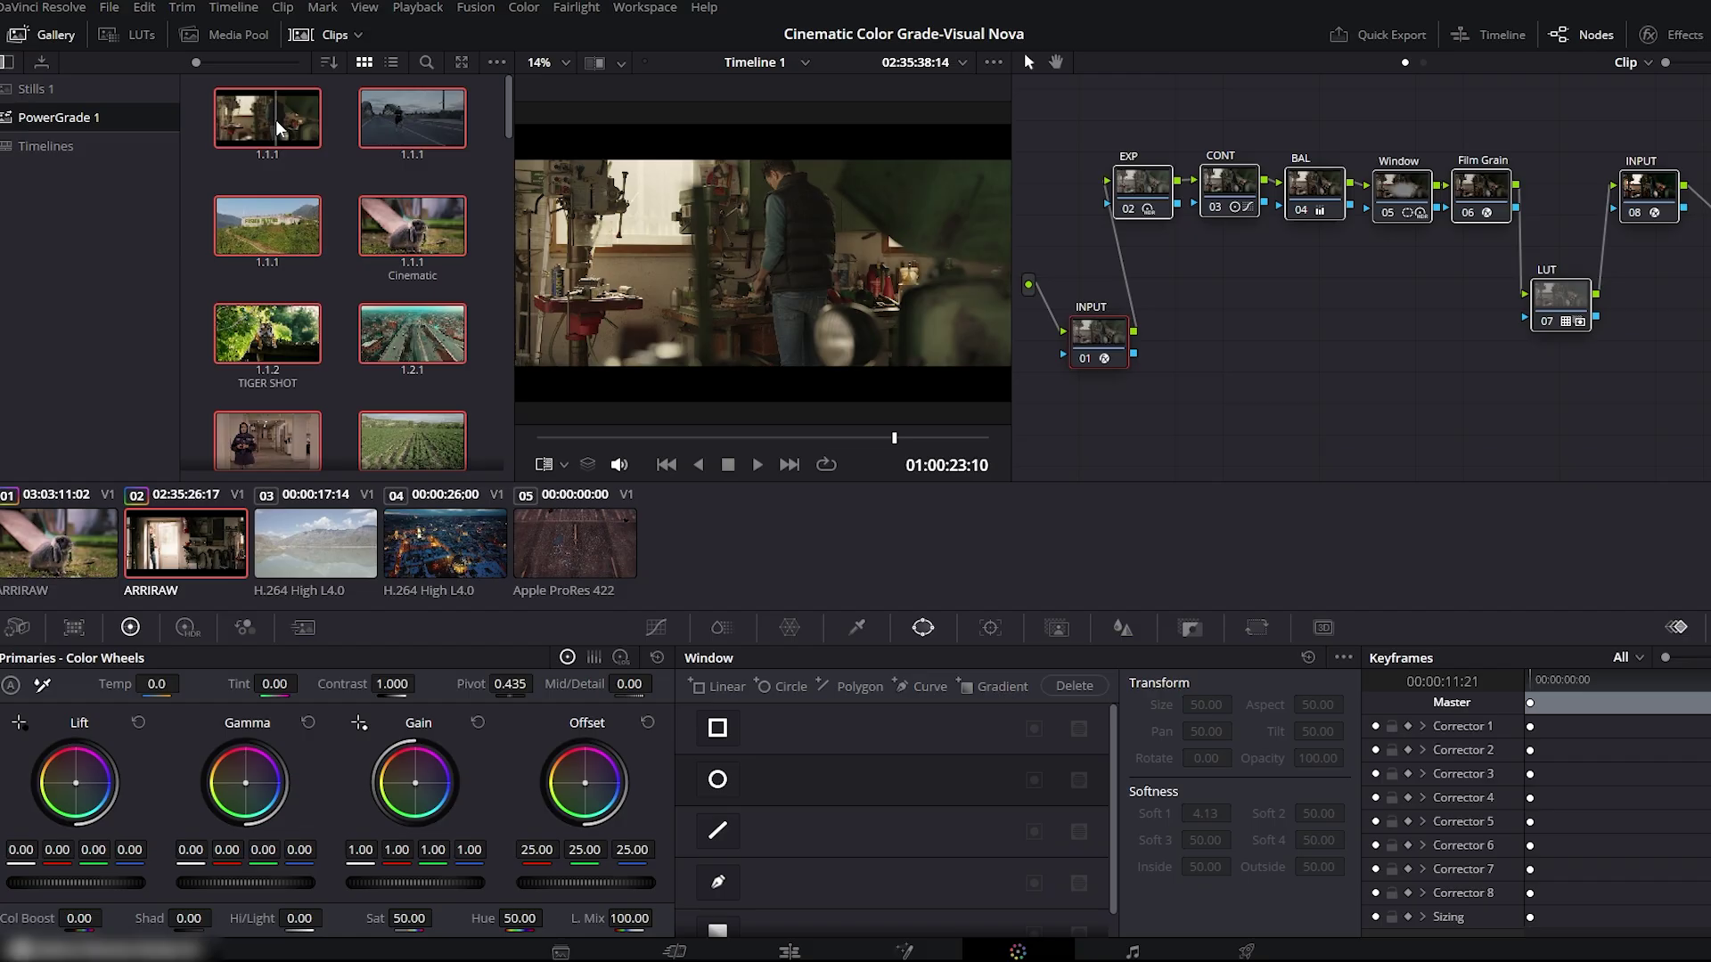
# - Export the selected stills into a new 'Power Grades' folder on drive D
pyautogui.rightClick(336, 187)
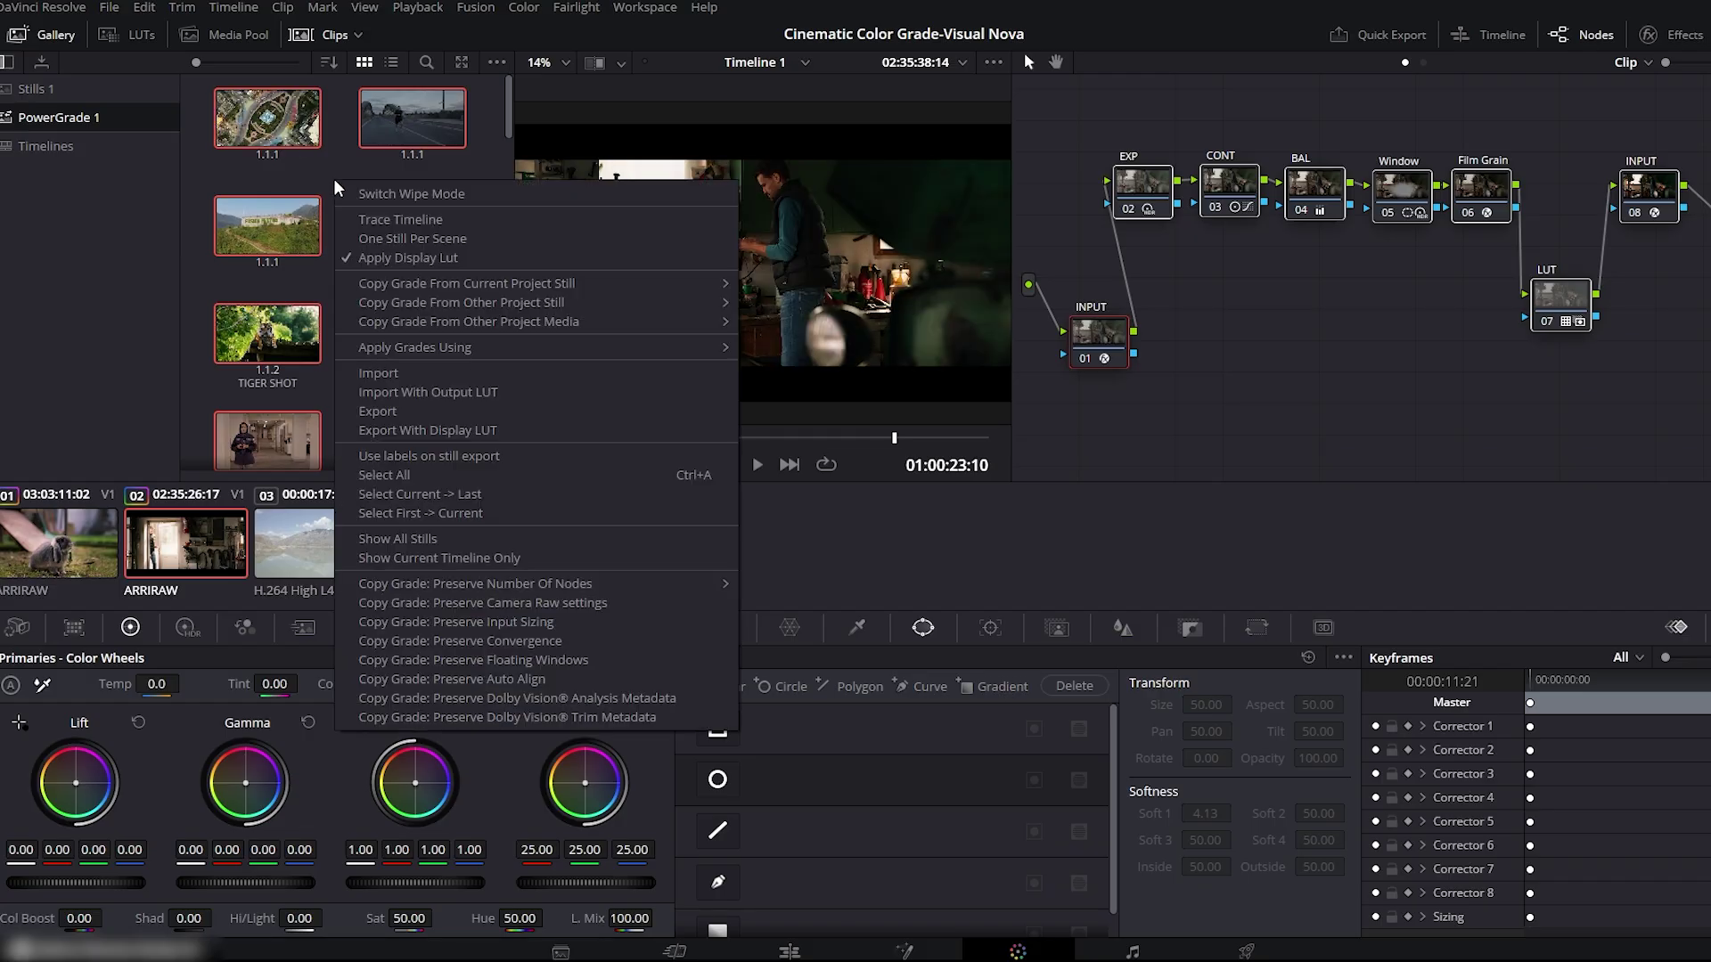
pyautogui.click(393, 419)
pyautogui.rightClick(309, 374)
pyautogui.click(553, 541)
pyautogui.write('Po')
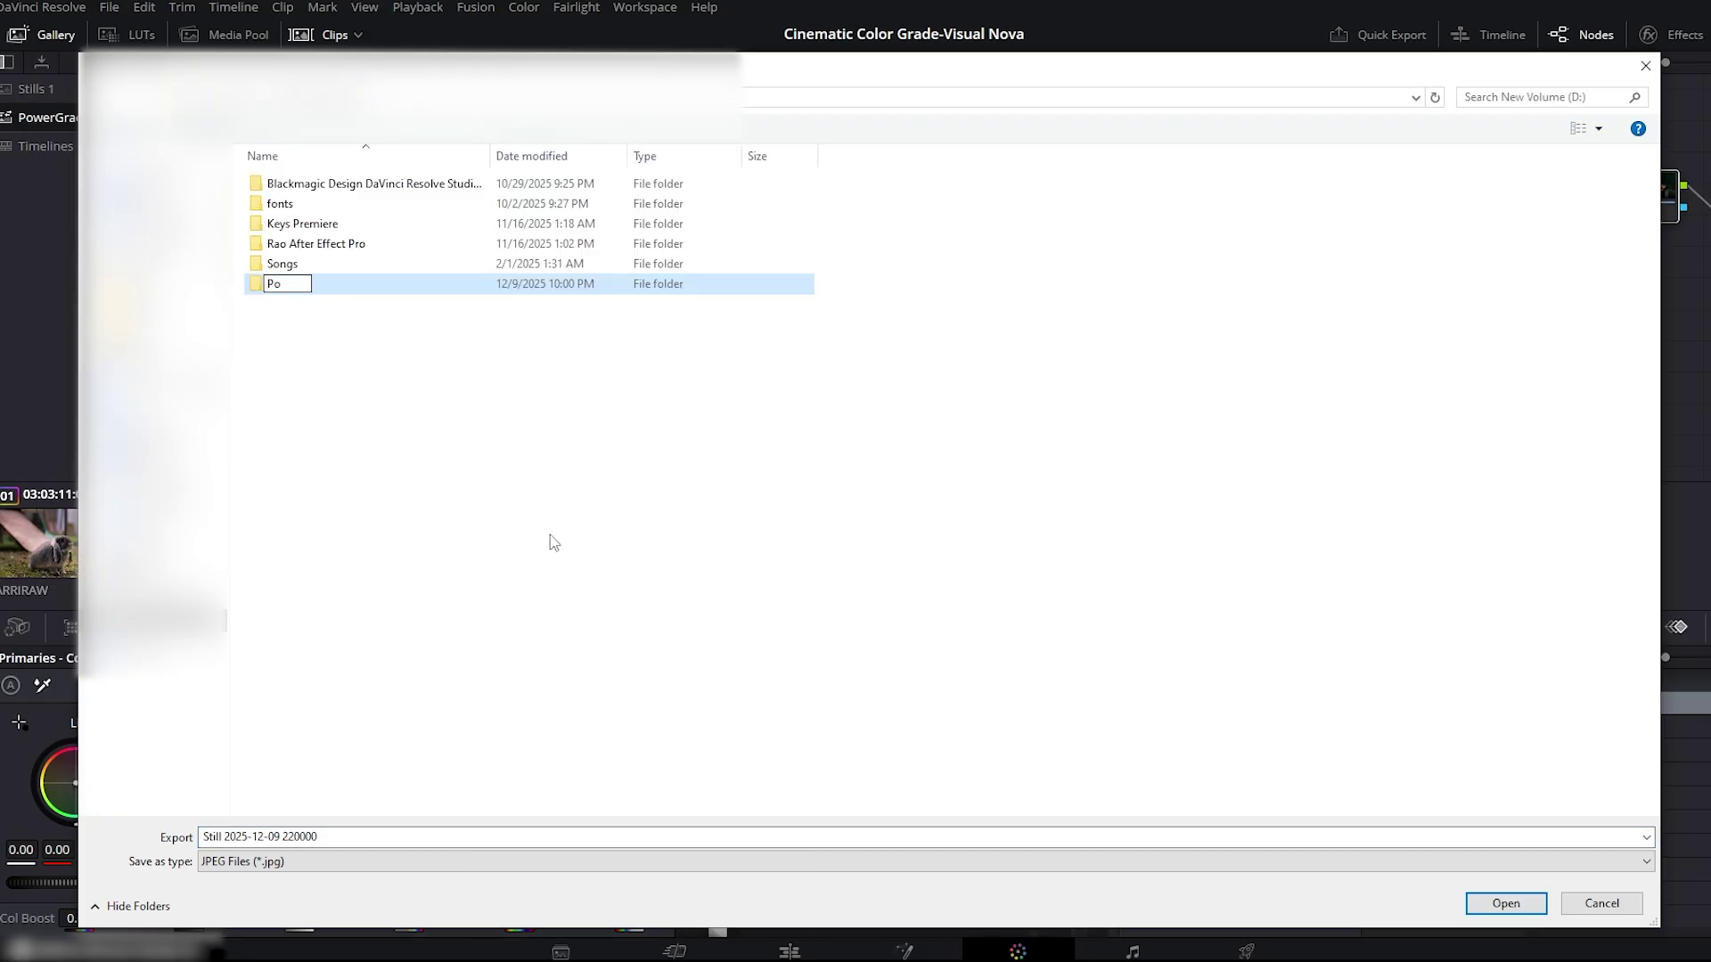
pyautogui.write('wer Grades')
pyautogui.click(1505, 903)
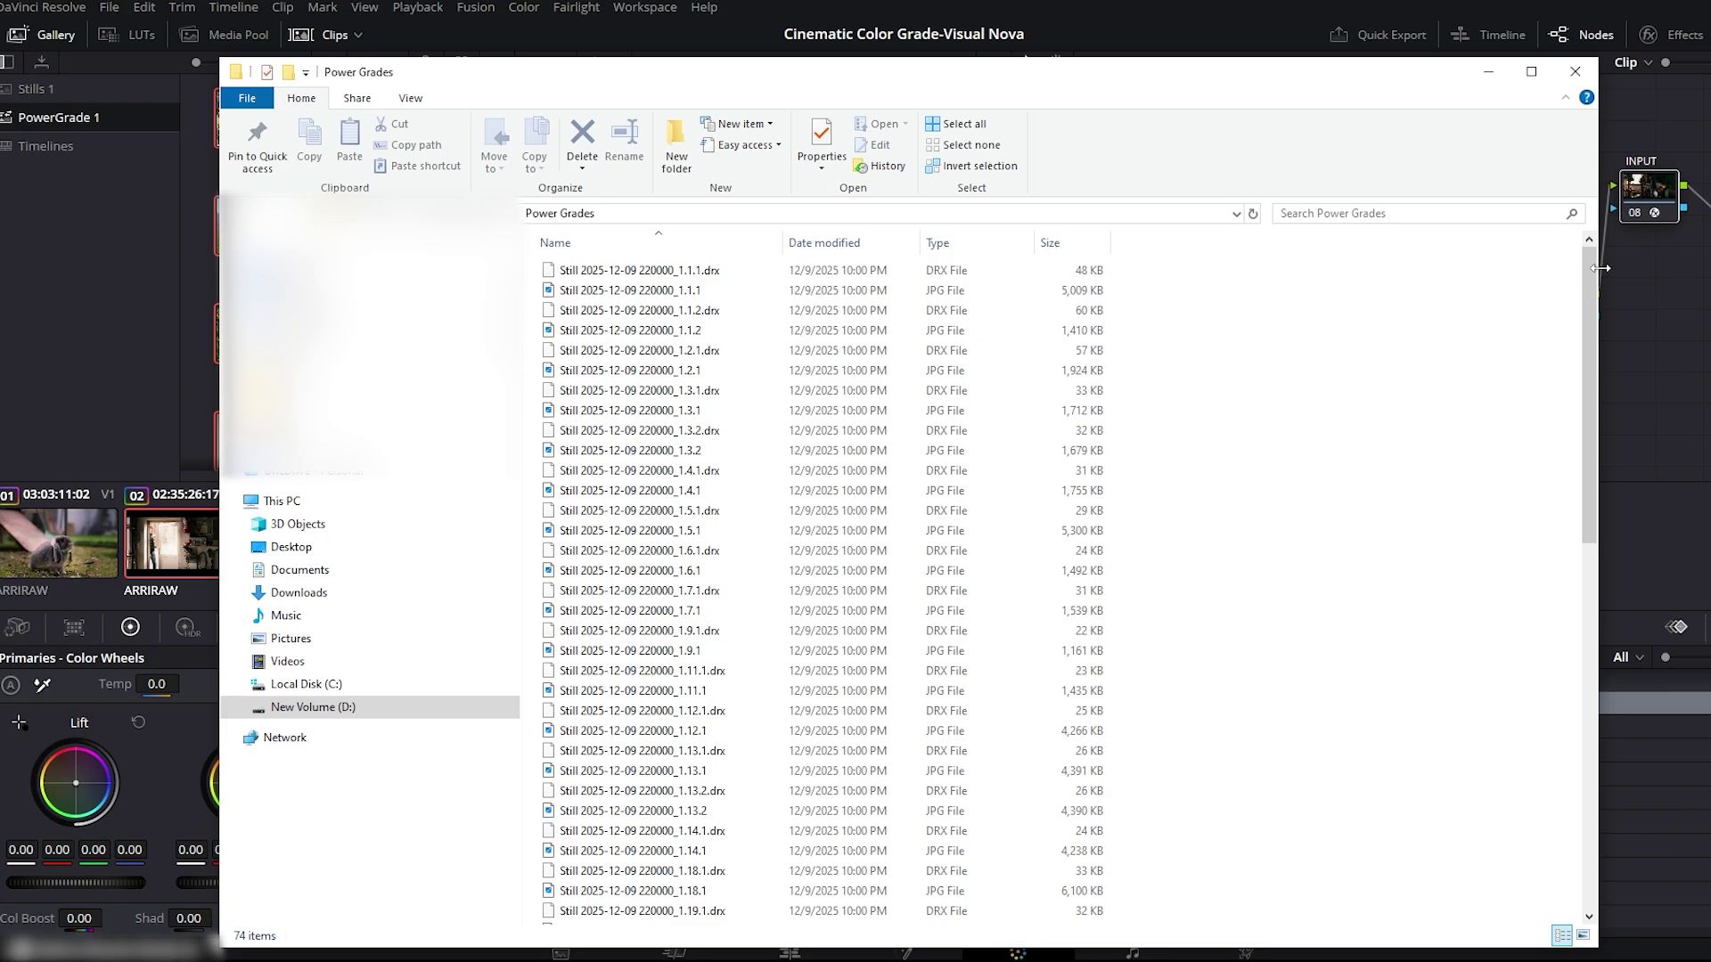
pyautogui.moveTo(1595, 271)
pyautogui.mouseDown()
pyautogui.moveTo(1591, 679)
pyautogui.moveTo(1590, 294)
pyautogui.moveTo(1571, 274)
pyautogui.mouseUp()
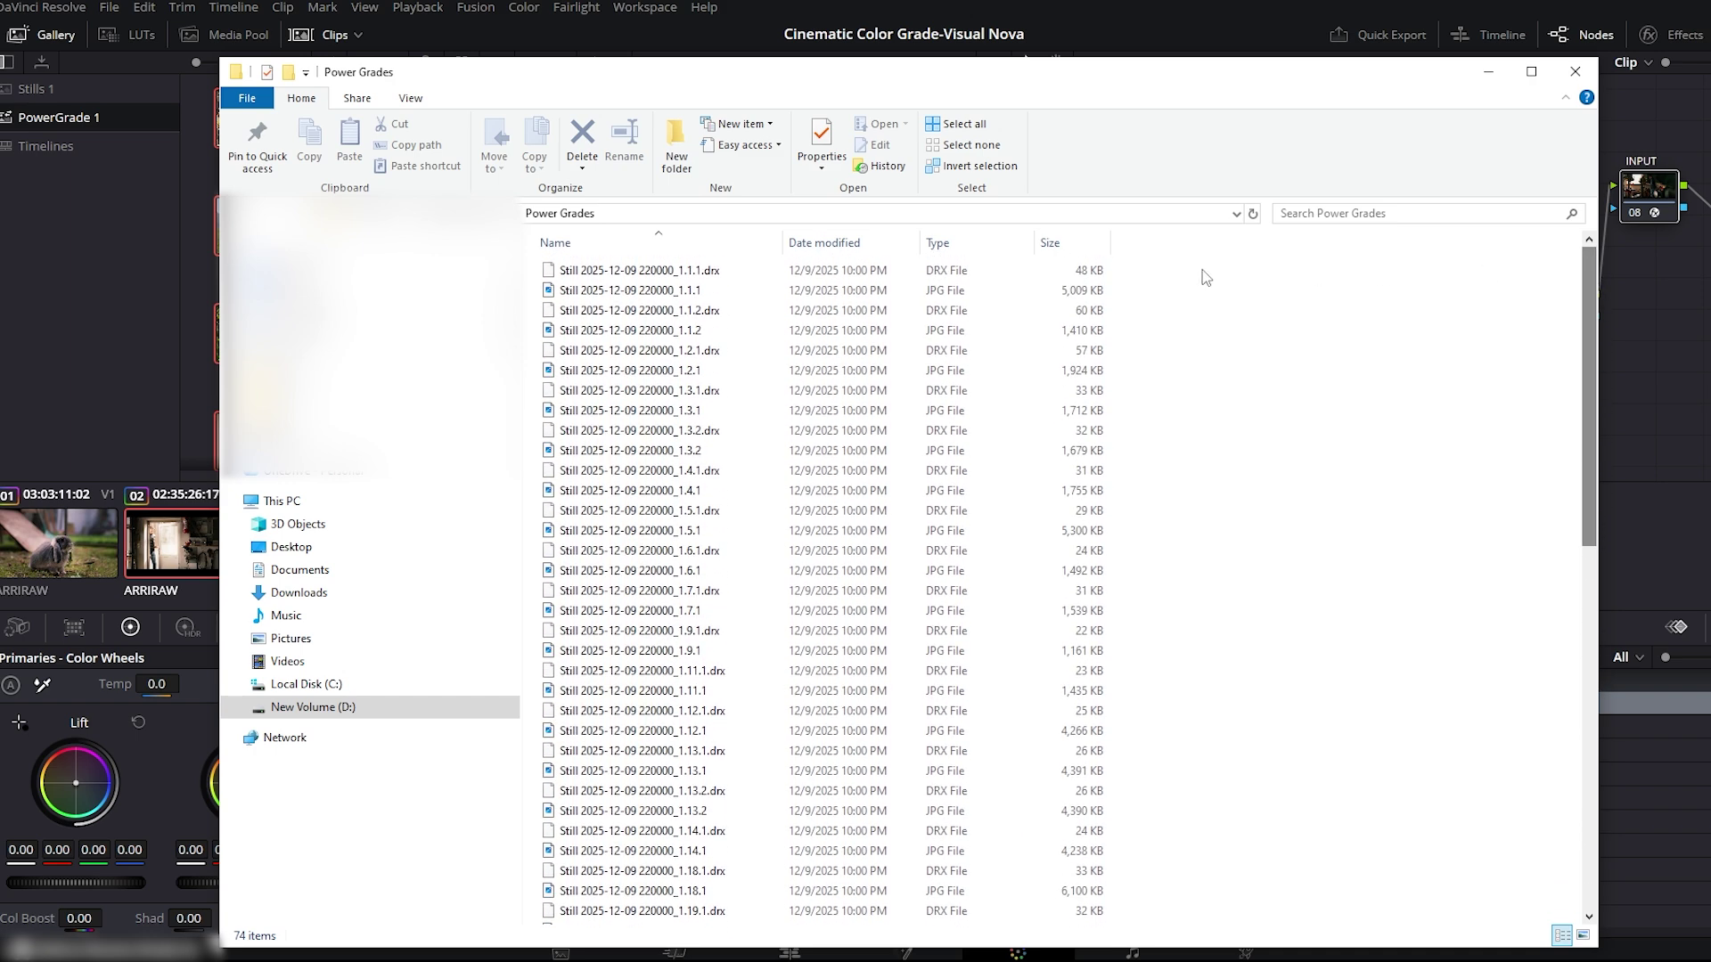
pyautogui.moveTo(1202, 268); pyautogui.dragTo(621, 933)
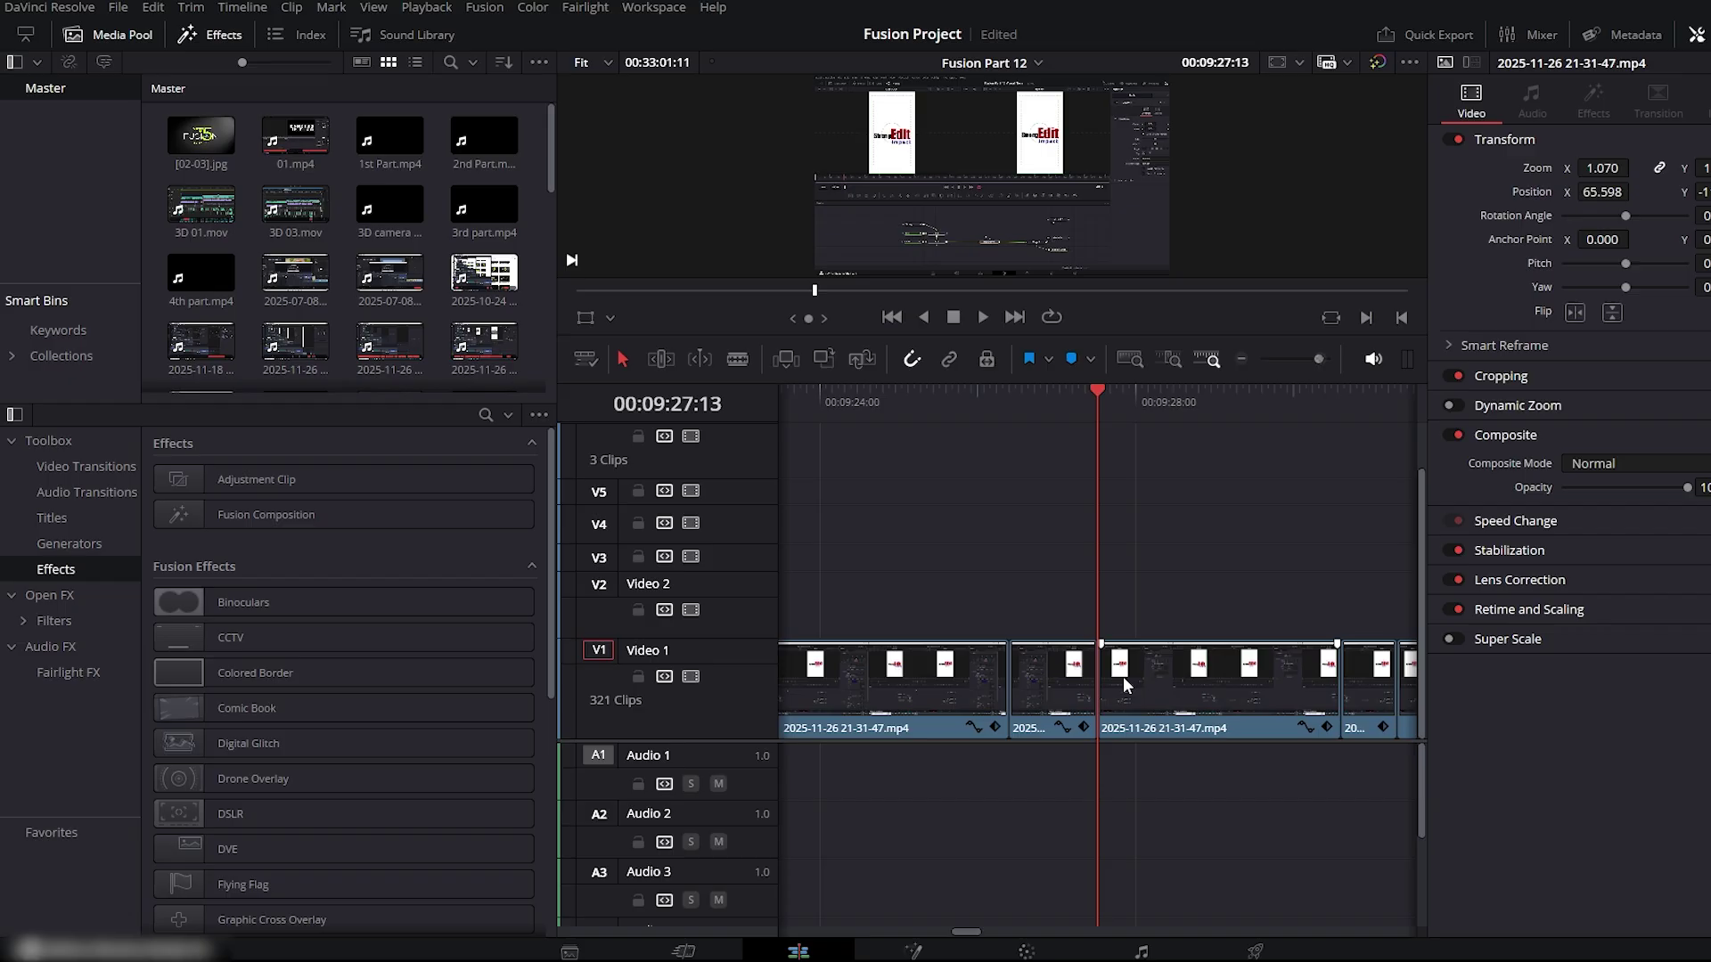
# - Marquee-select a group of V1 and V2 clips and drag them later along the track
pyautogui.scroll(-2, 1136, 634)
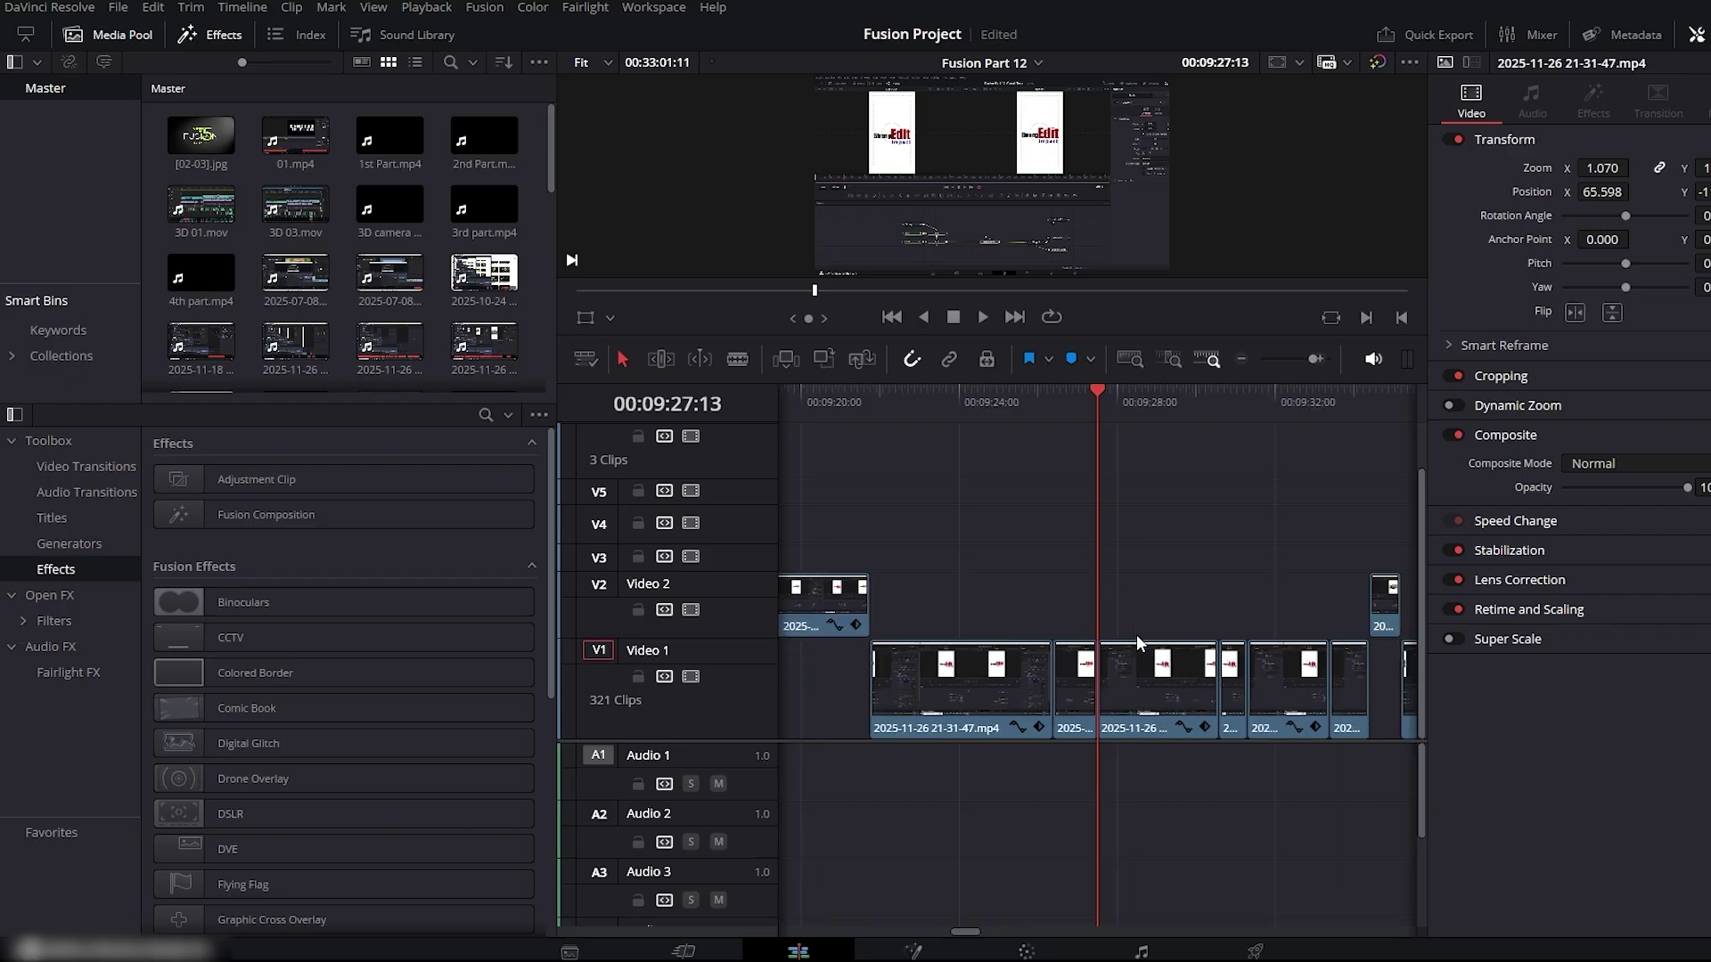
pyautogui.scroll(-10, 1136, 634)
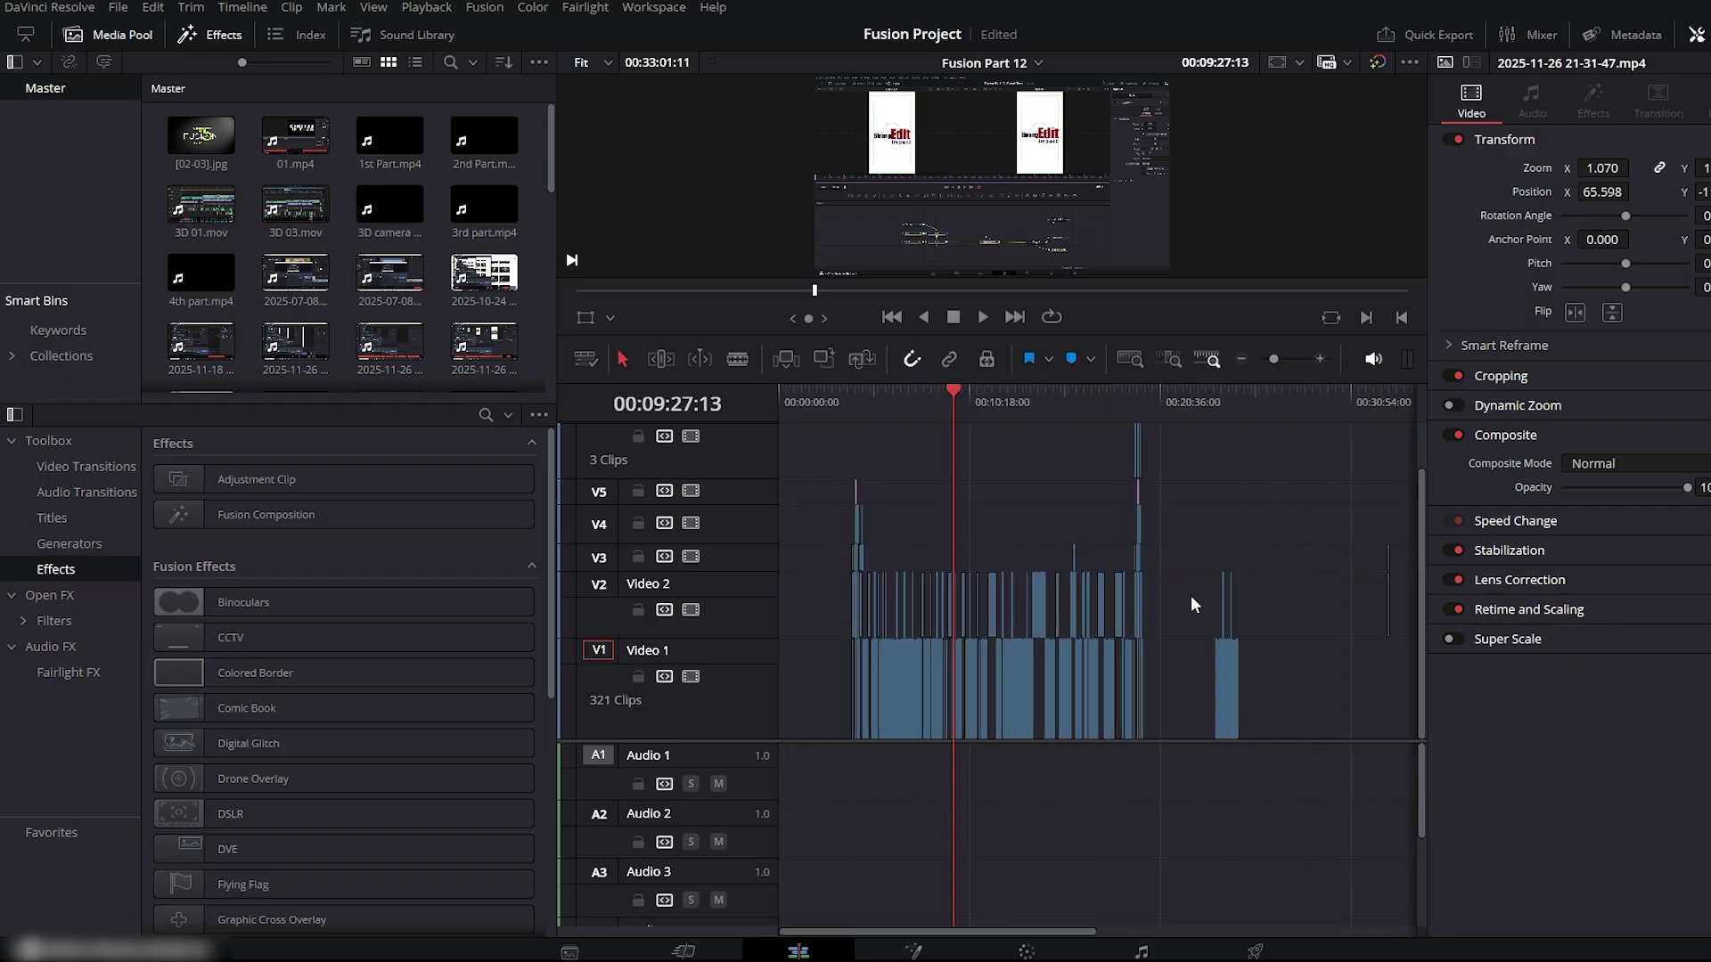
pyautogui.moveTo(1172, 472); pyautogui.dragTo(1083, 705)
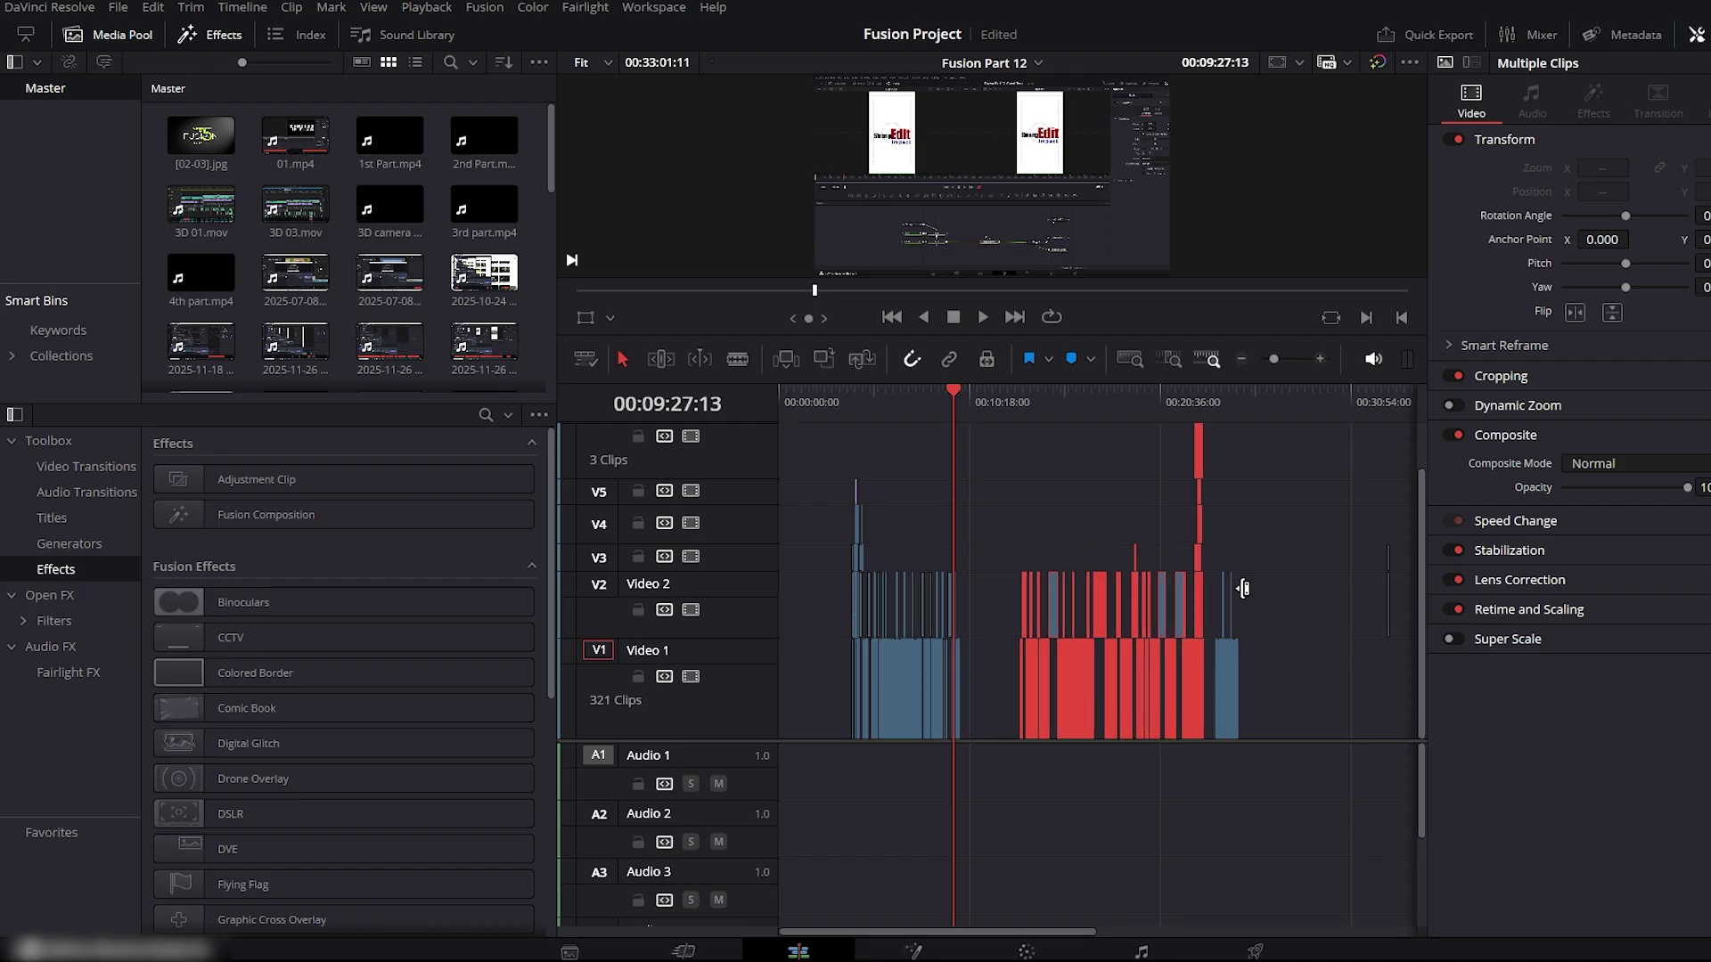
pyautogui.moveTo(1300, 557); pyautogui.dragTo(980, 693)
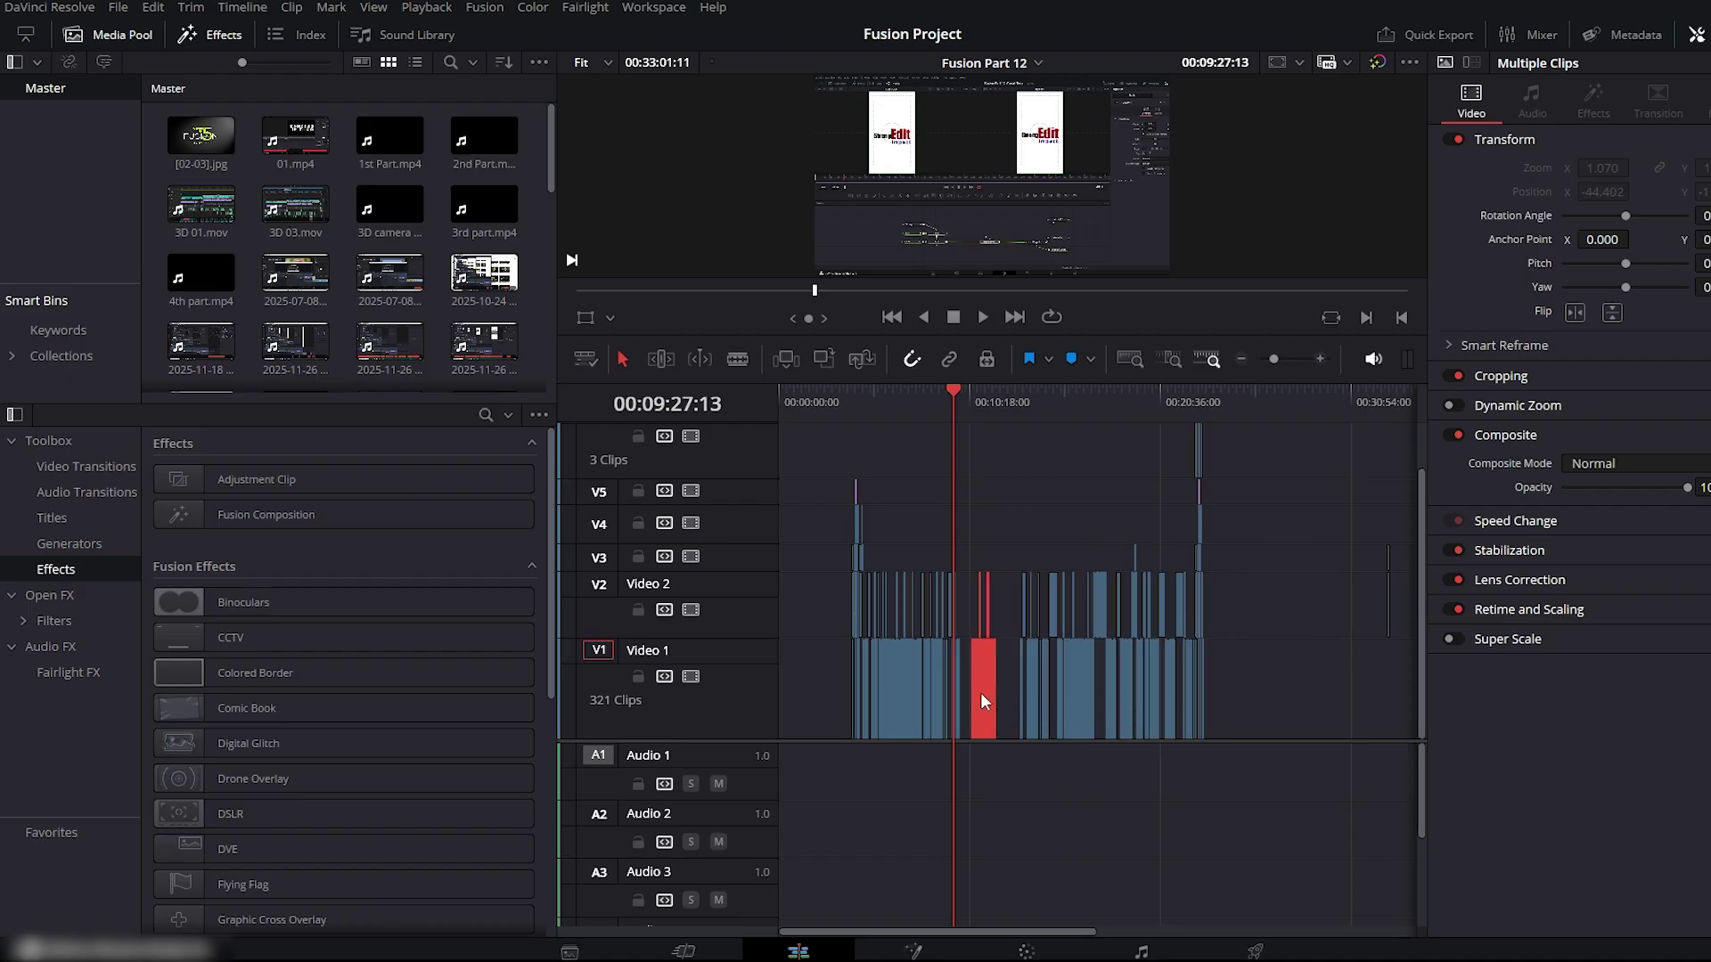
# - Drop the moved clips back on V1 and V2 and undo the nudge to restore the layout
pyautogui.scroll(3, 980, 692)
pyautogui.moveTo(1167, 697); pyautogui.dragTo(1263, 696)
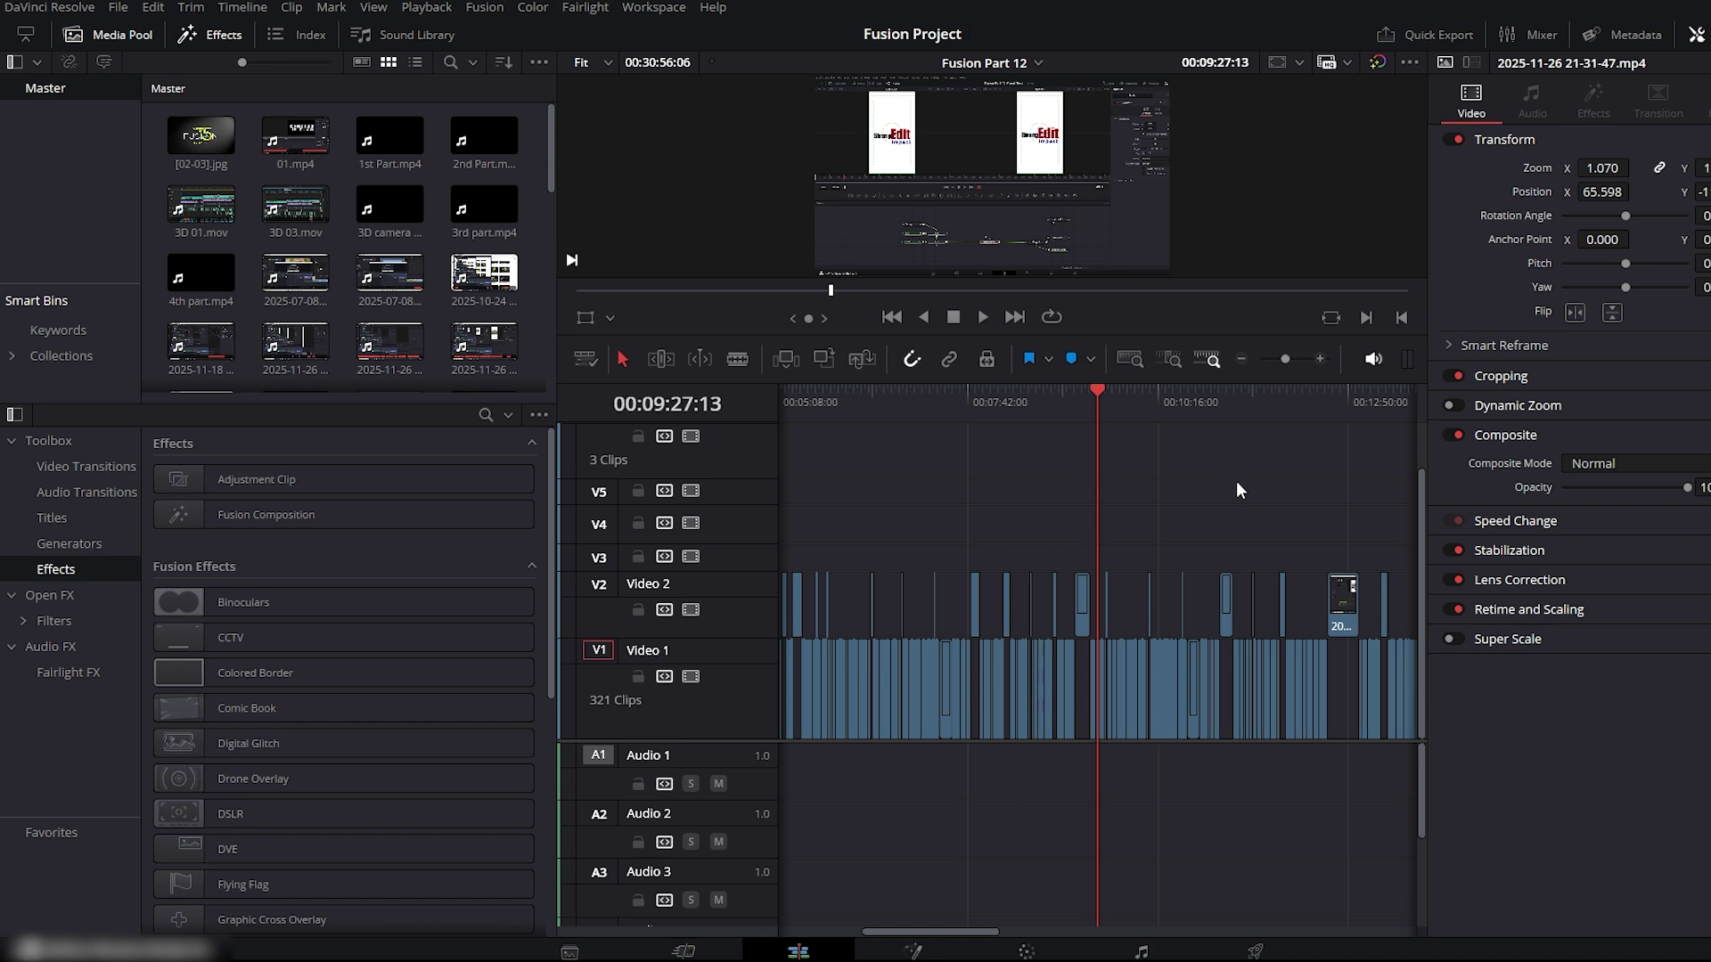
pyautogui.scroll(-4, 1264, 458)
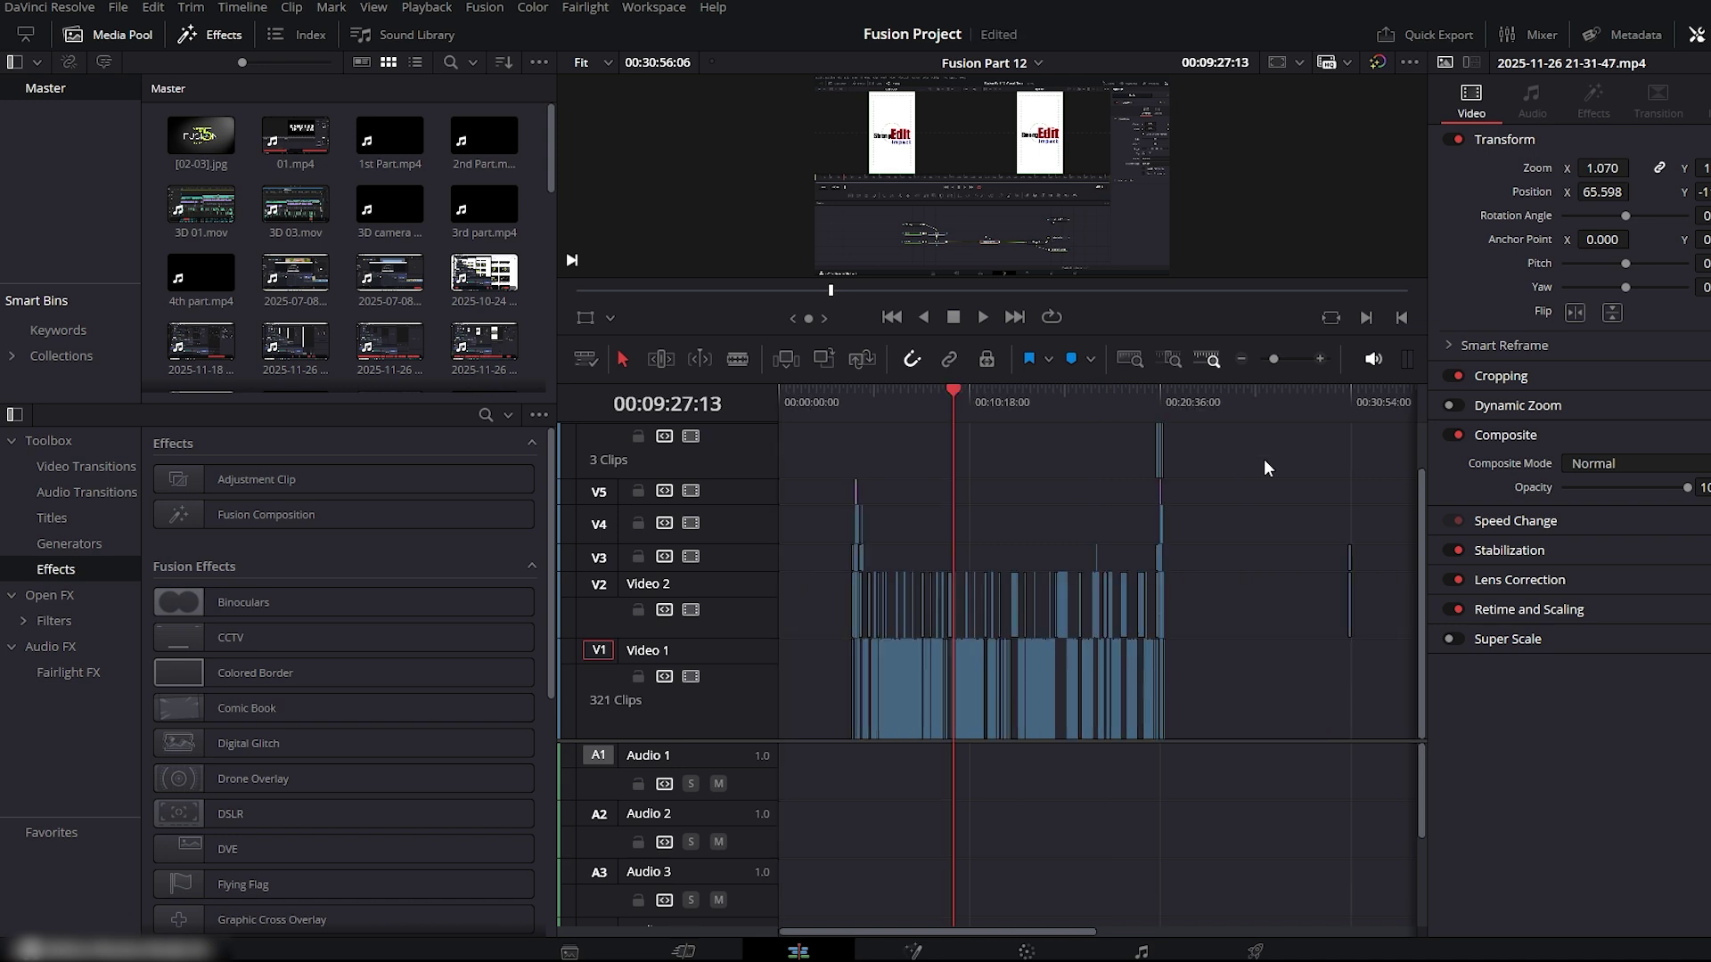
pyautogui.hotkey('ctrl', 'z')
pyautogui.hotkey('ctrl', 'z')
pyautogui.scroll(6, 1264, 461)
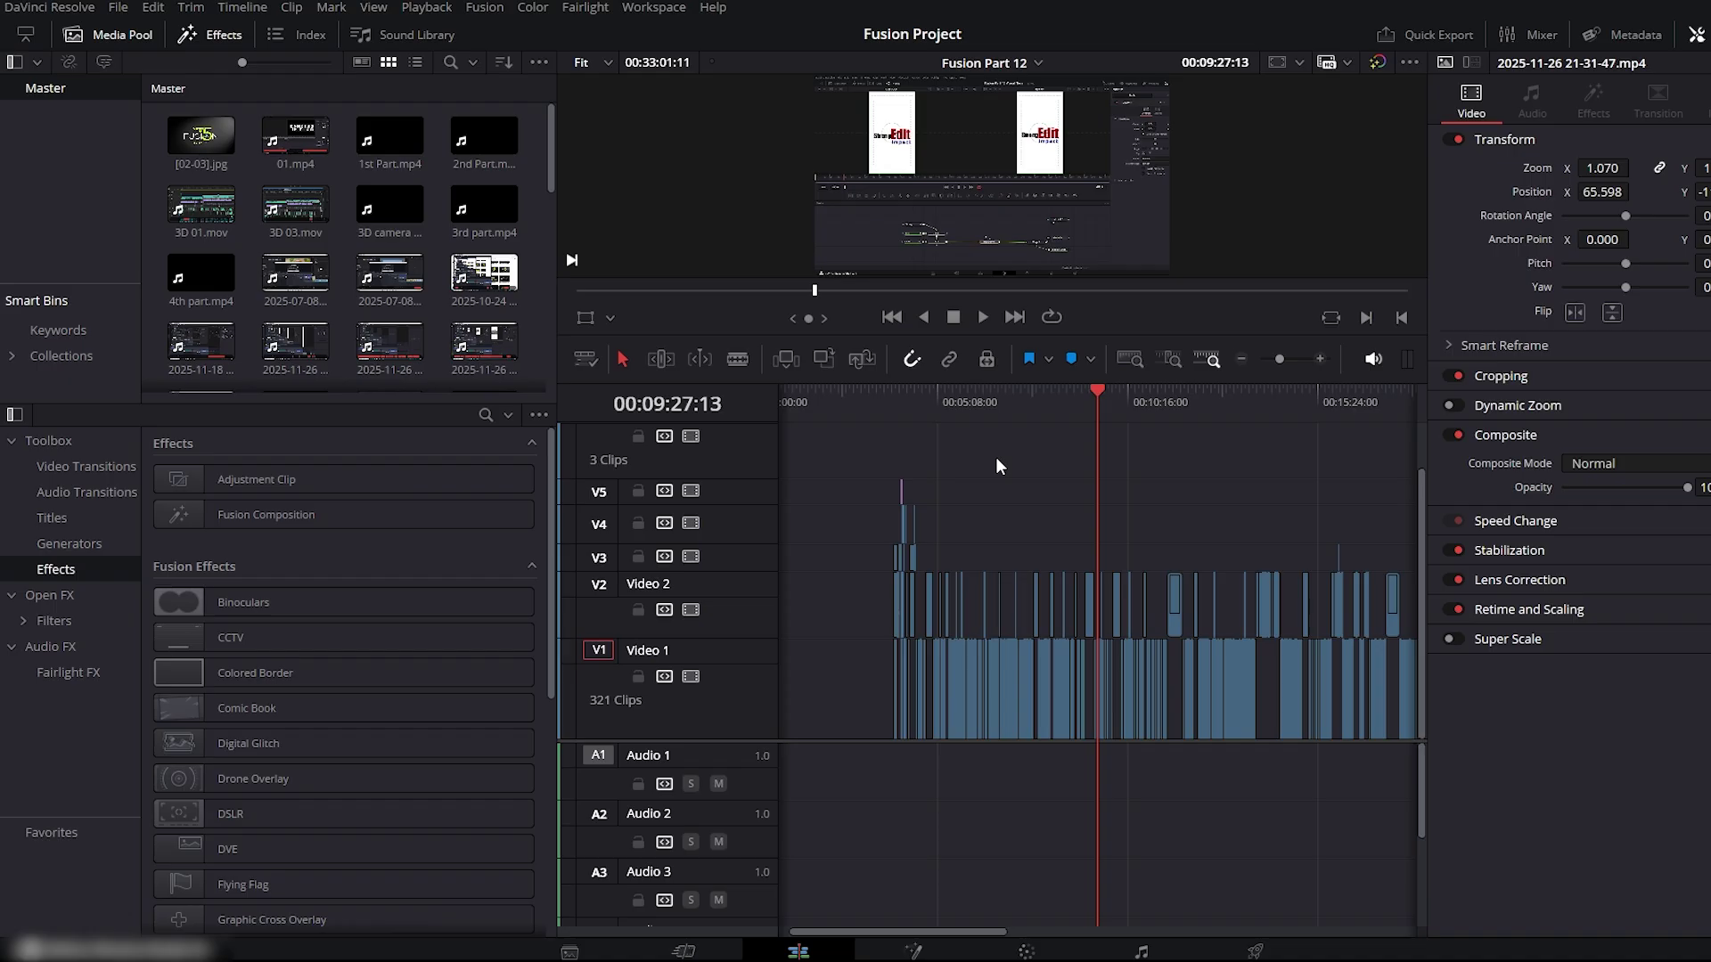
pyautogui.scroll(1, 1132, 508)
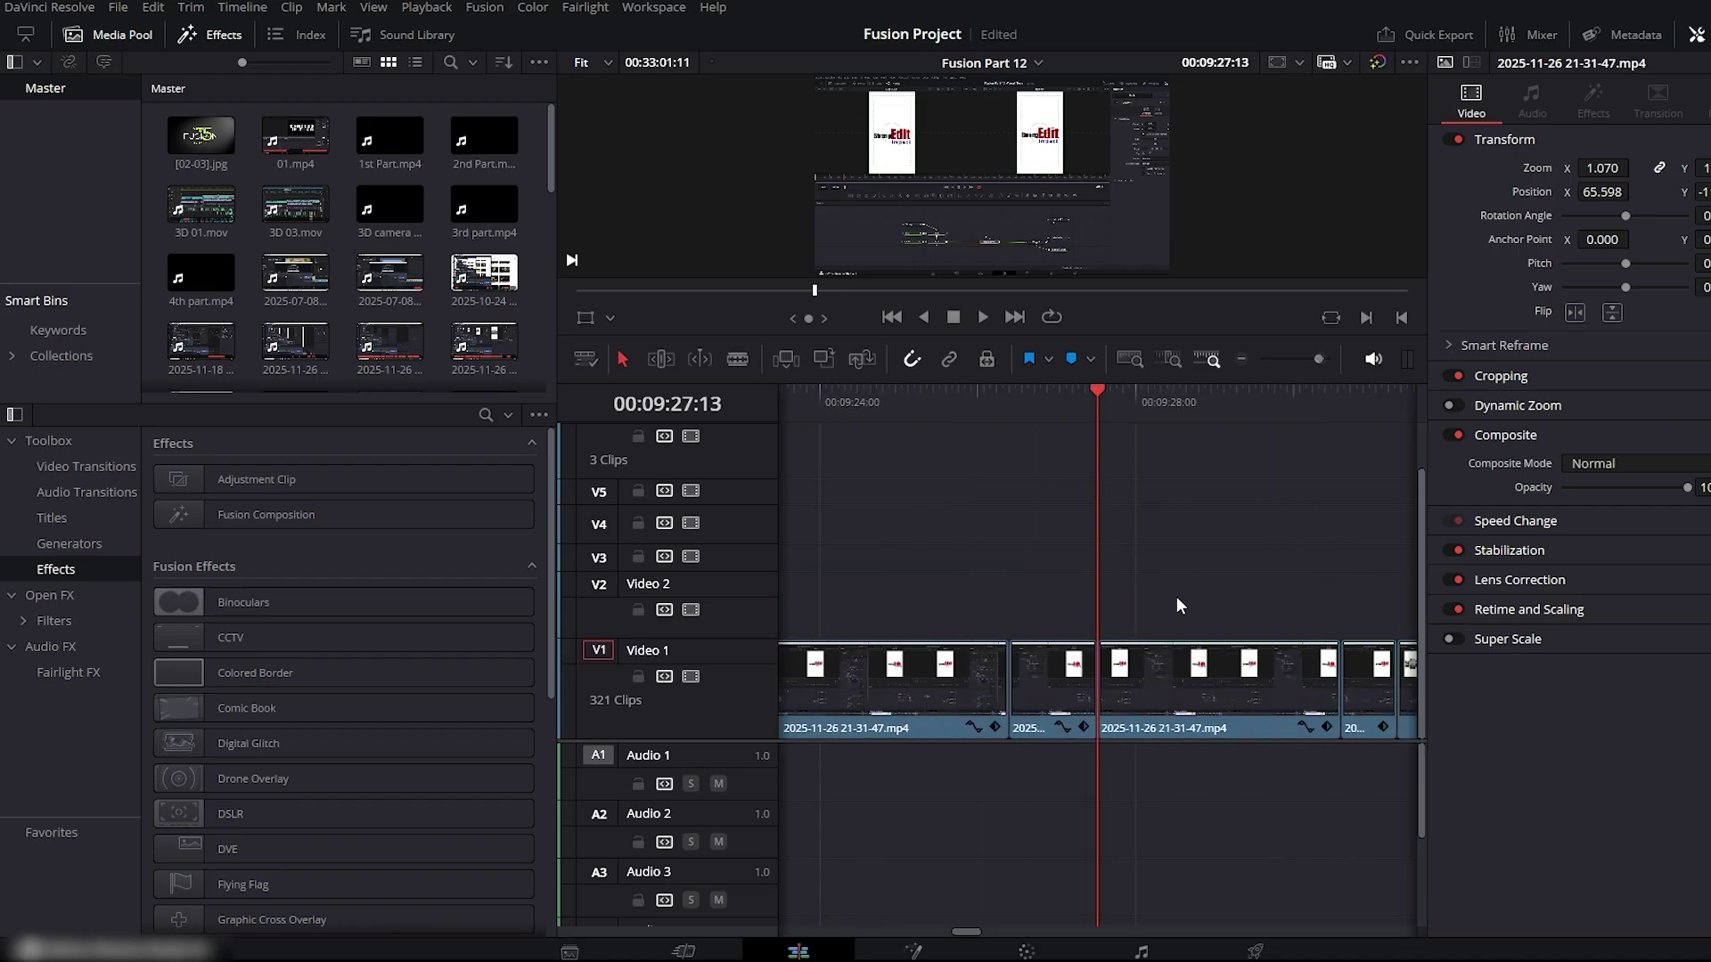
# - Select all clips after the playhead with Alt+Y, move them far out, and cut them
pyautogui.hotkey('alt', 'y')
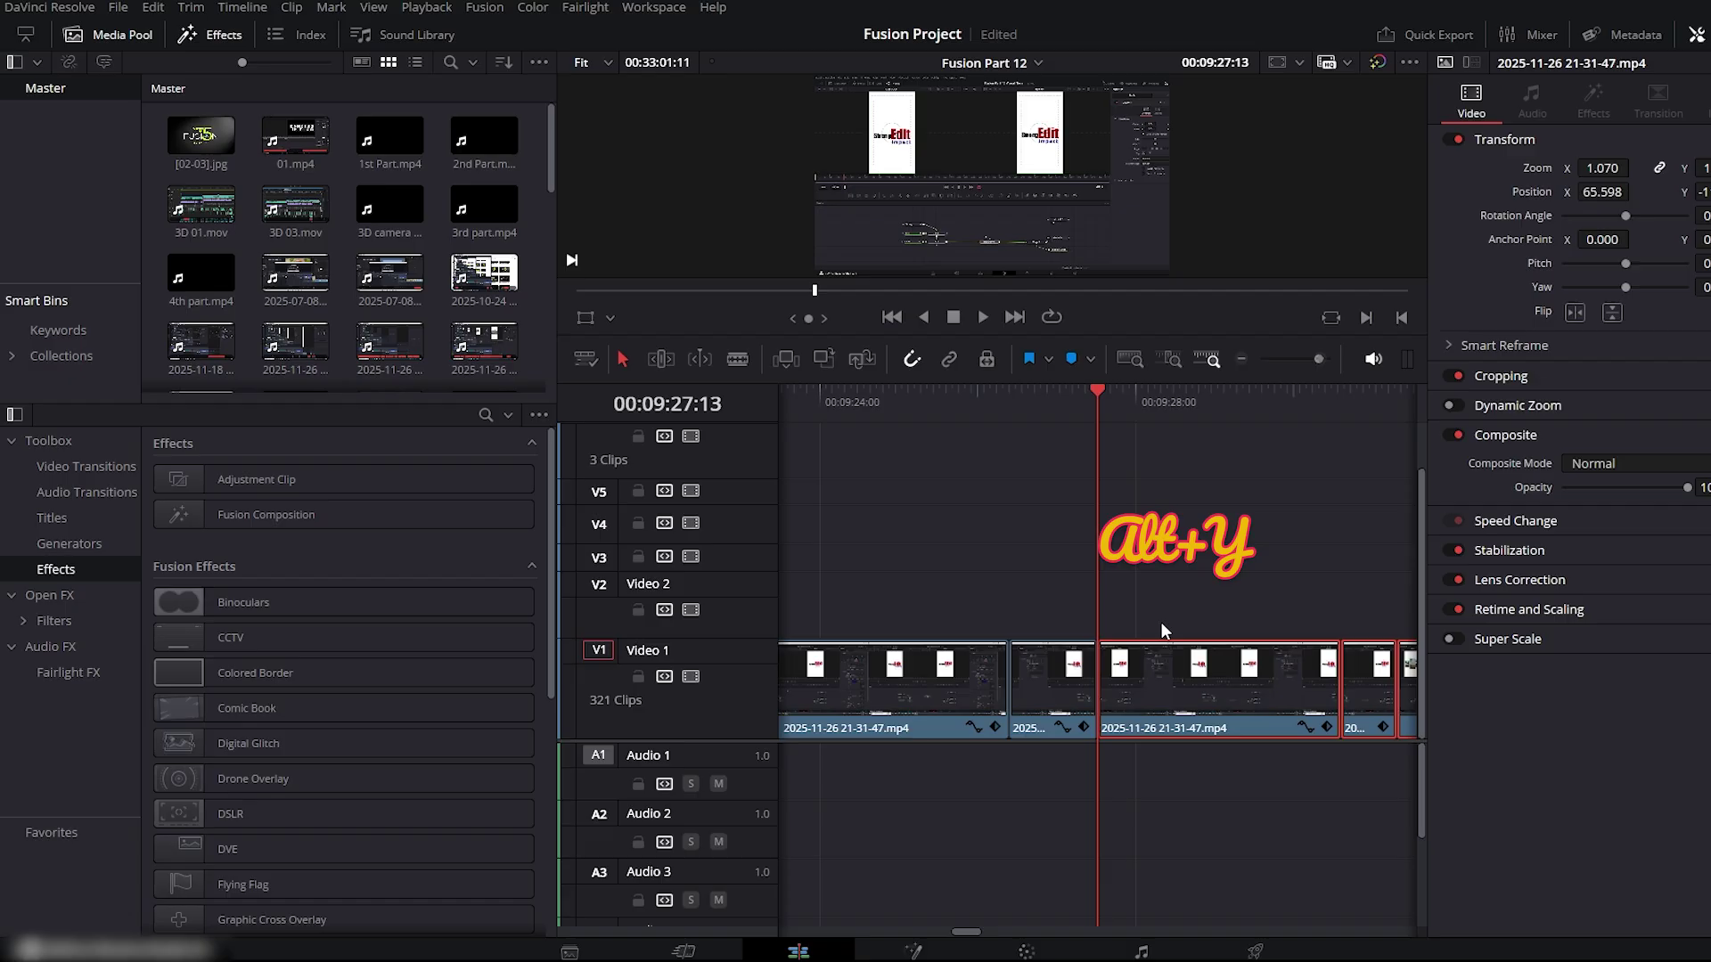
pyautogui.scroll(-10, 1025, 624)
pyautogui.moveTo(1178, 681); pyautogui.dragTo(1088, 613)
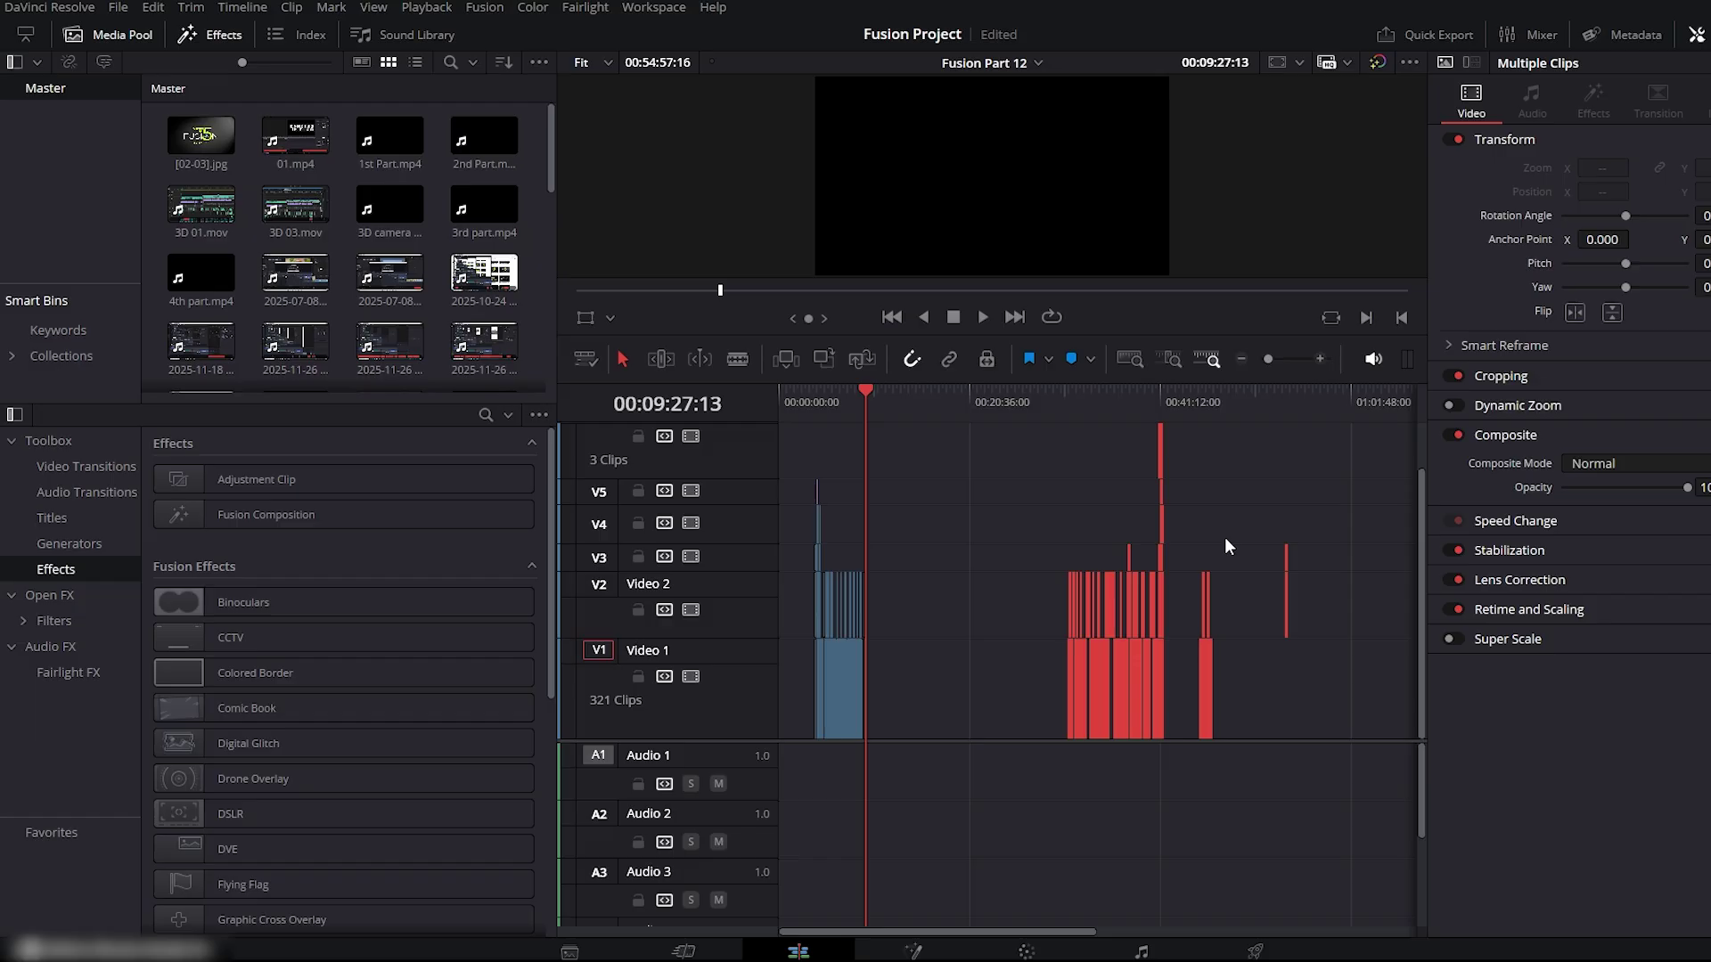
pyautogui.moveTo(1224, 545); pyautogui.dragTo(1189, 708)
pyautogui.press('Delete')
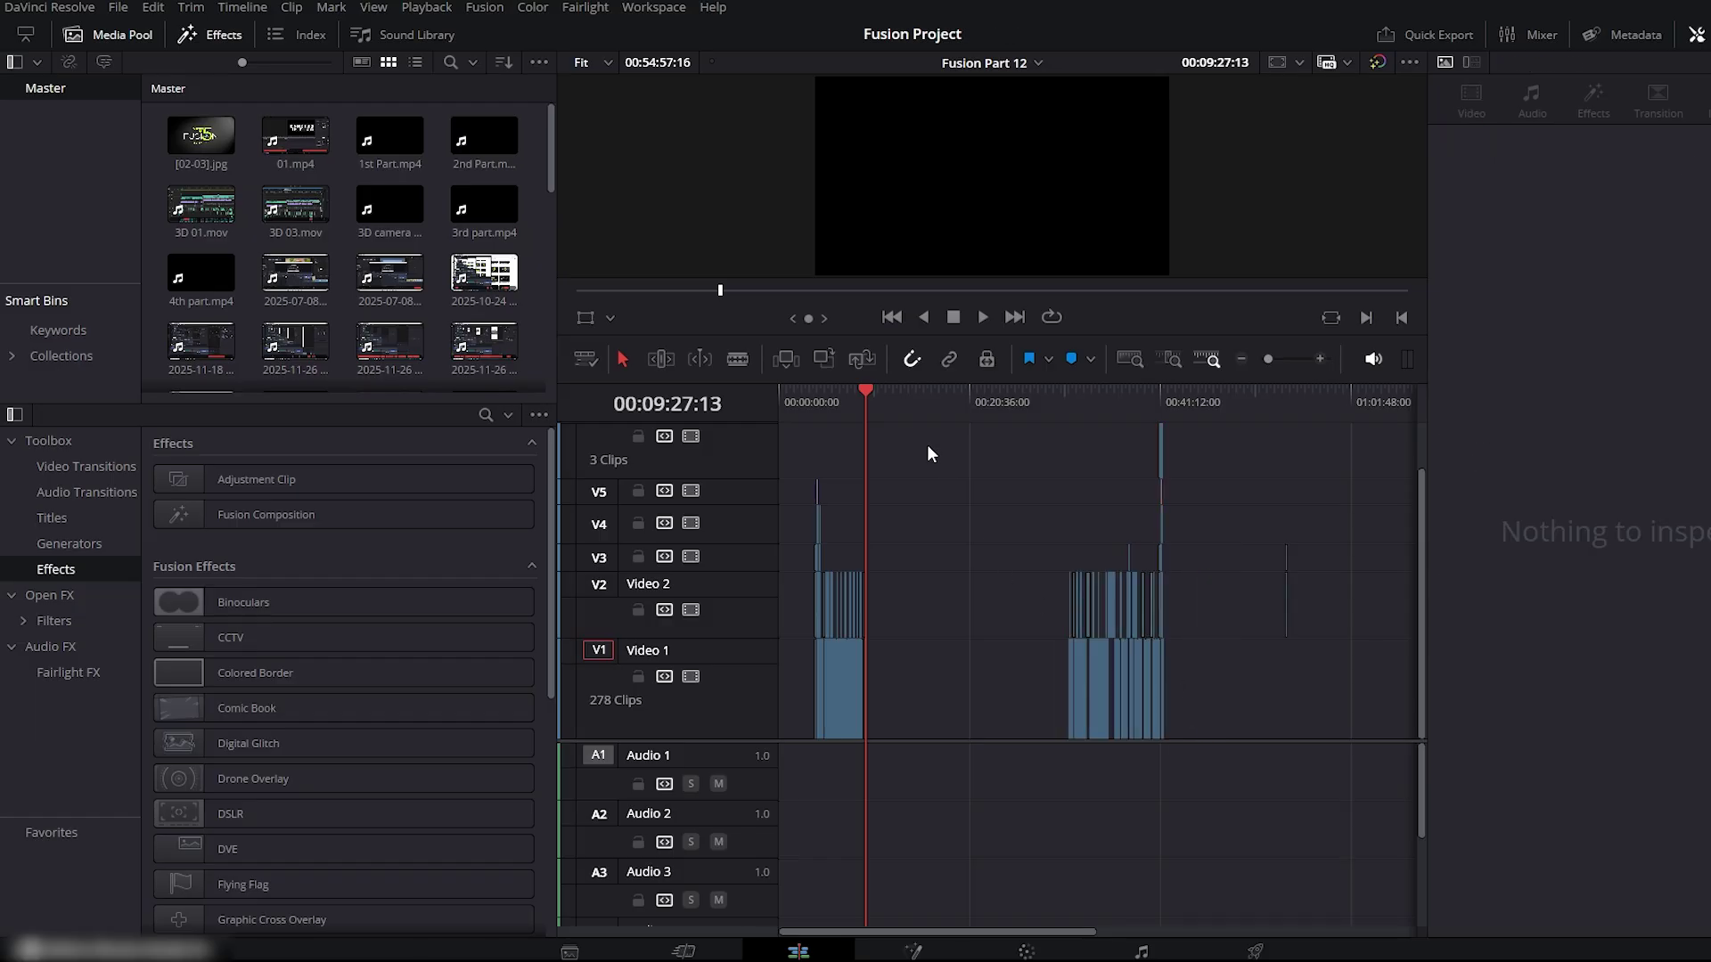
# - Paste the clips at the playhead, delete the leftover V1 gap, and scrub back to about 10:34
pyautogui.hotkey('ctrl', 'v')
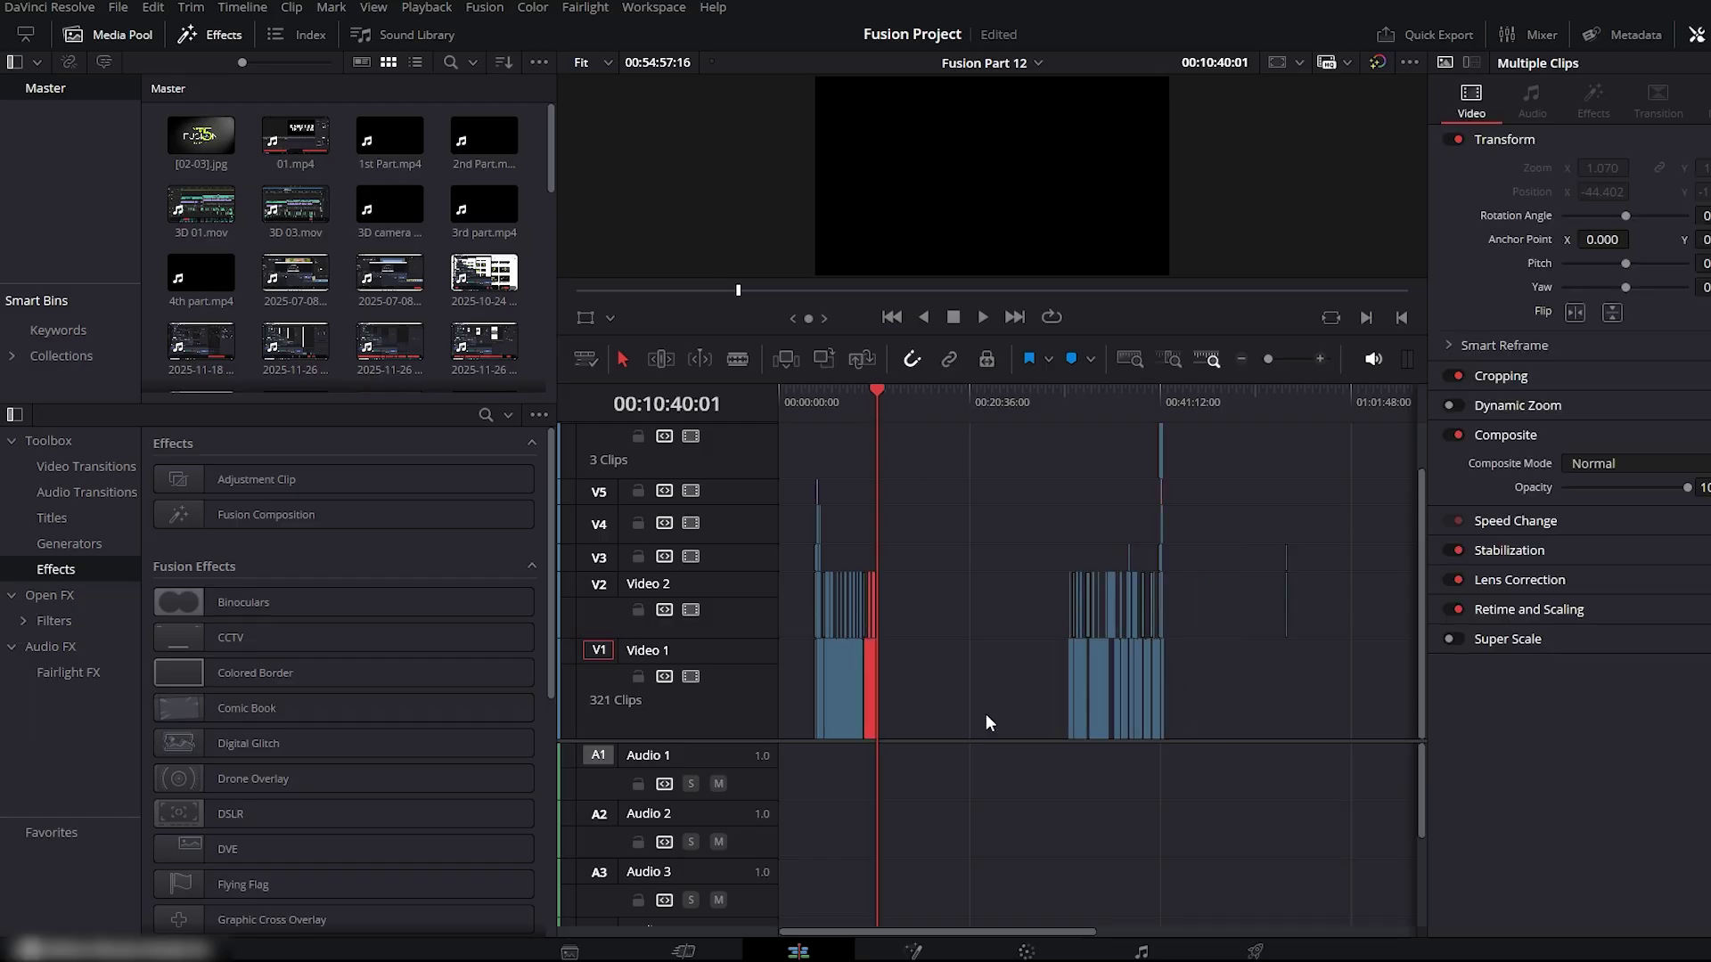
pyautogui.click(985, 713)
pyautogui.press('Delete')
pyautogui.scroll(5, 897, 474)
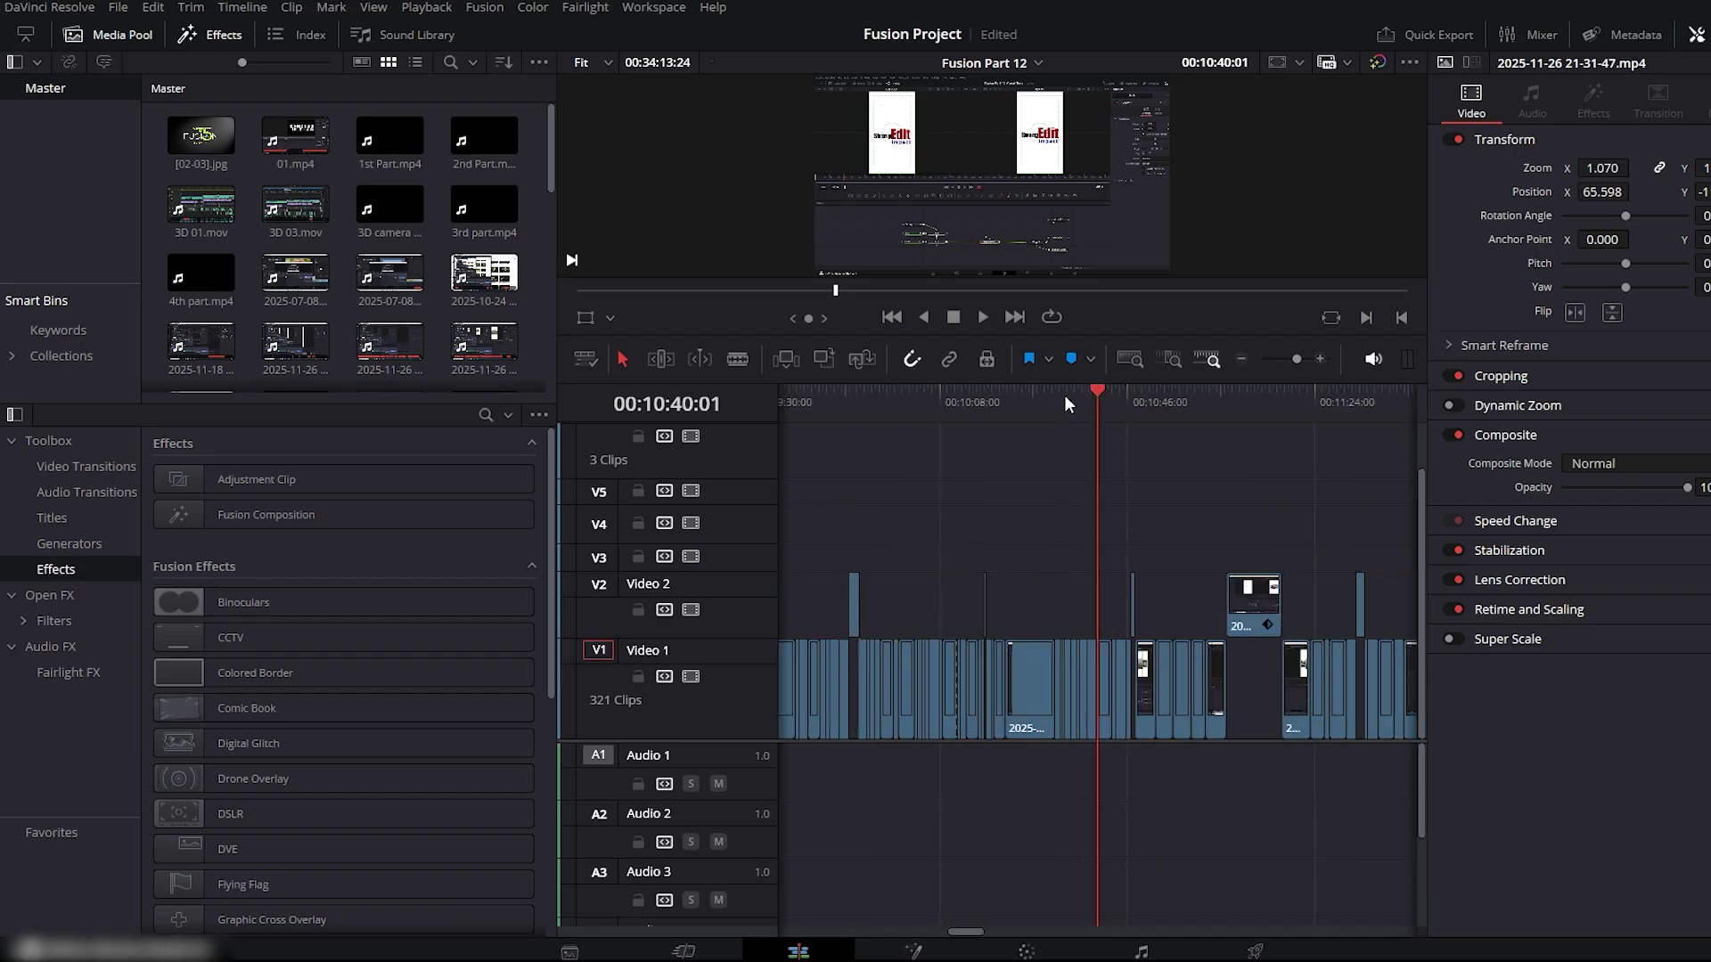
pyautogui.moveTo(1064, 394)
pyautogui.mouseDown()
pyautogui.moveTo(930, 394)
pyautogui.moveTo(1077, 399)
pyautogui.mouseUp()
pyautogui.scroll(-1, 1062, 399)
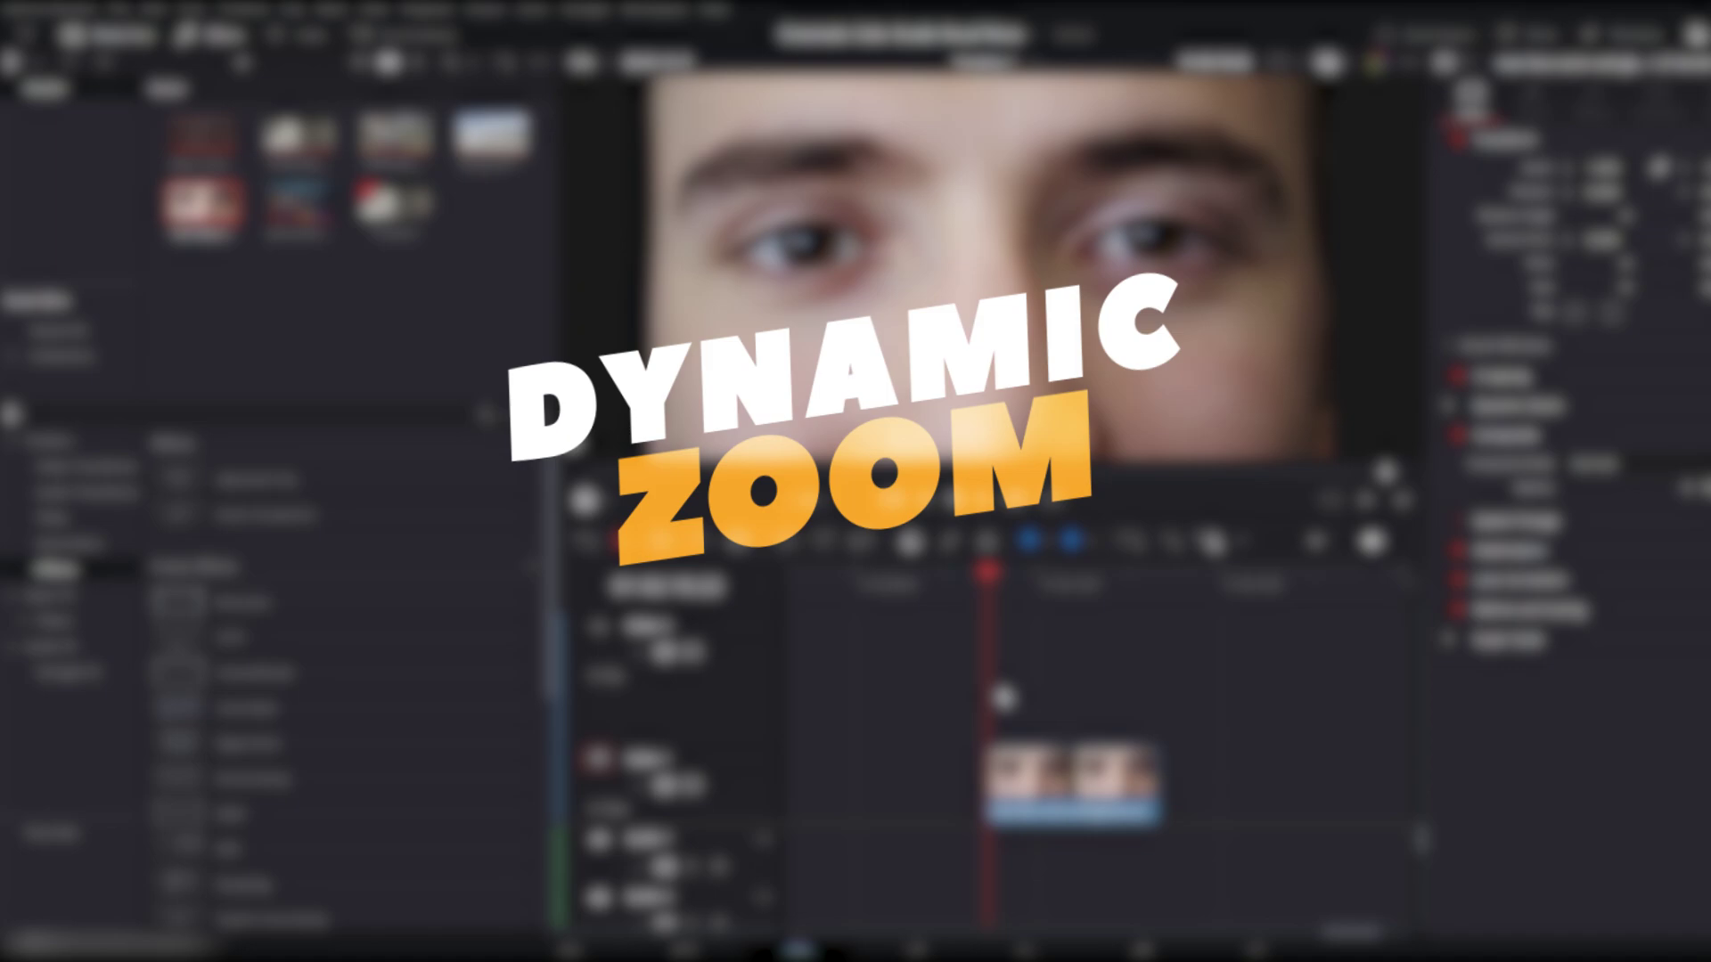
# - Scrub into the face close-up clip, switch on its Dynamic Zoom, and list the viewer overlays
pyautogui.click(1008, 575)
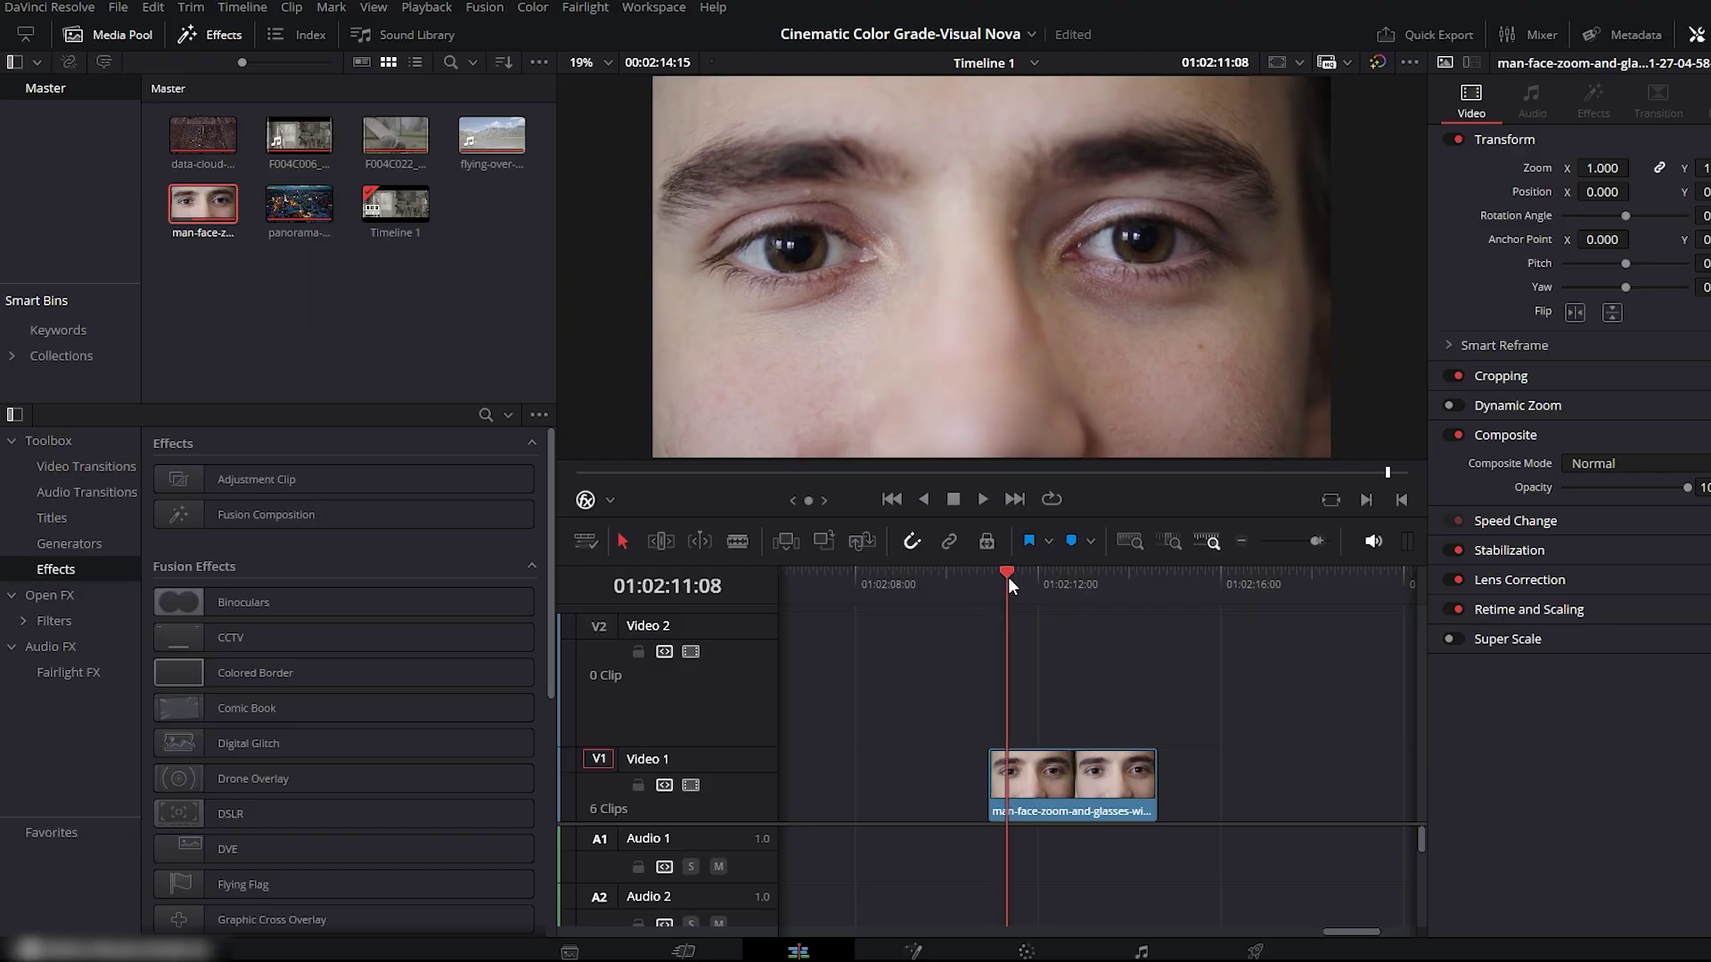
pyautogui.moveTo(1007, 576)
pyautogui.mouseDown()
pyautogui.moveTo(1137, 595)
pyautogui.moveTo(978, 590)
pyautogui.mouseUp()
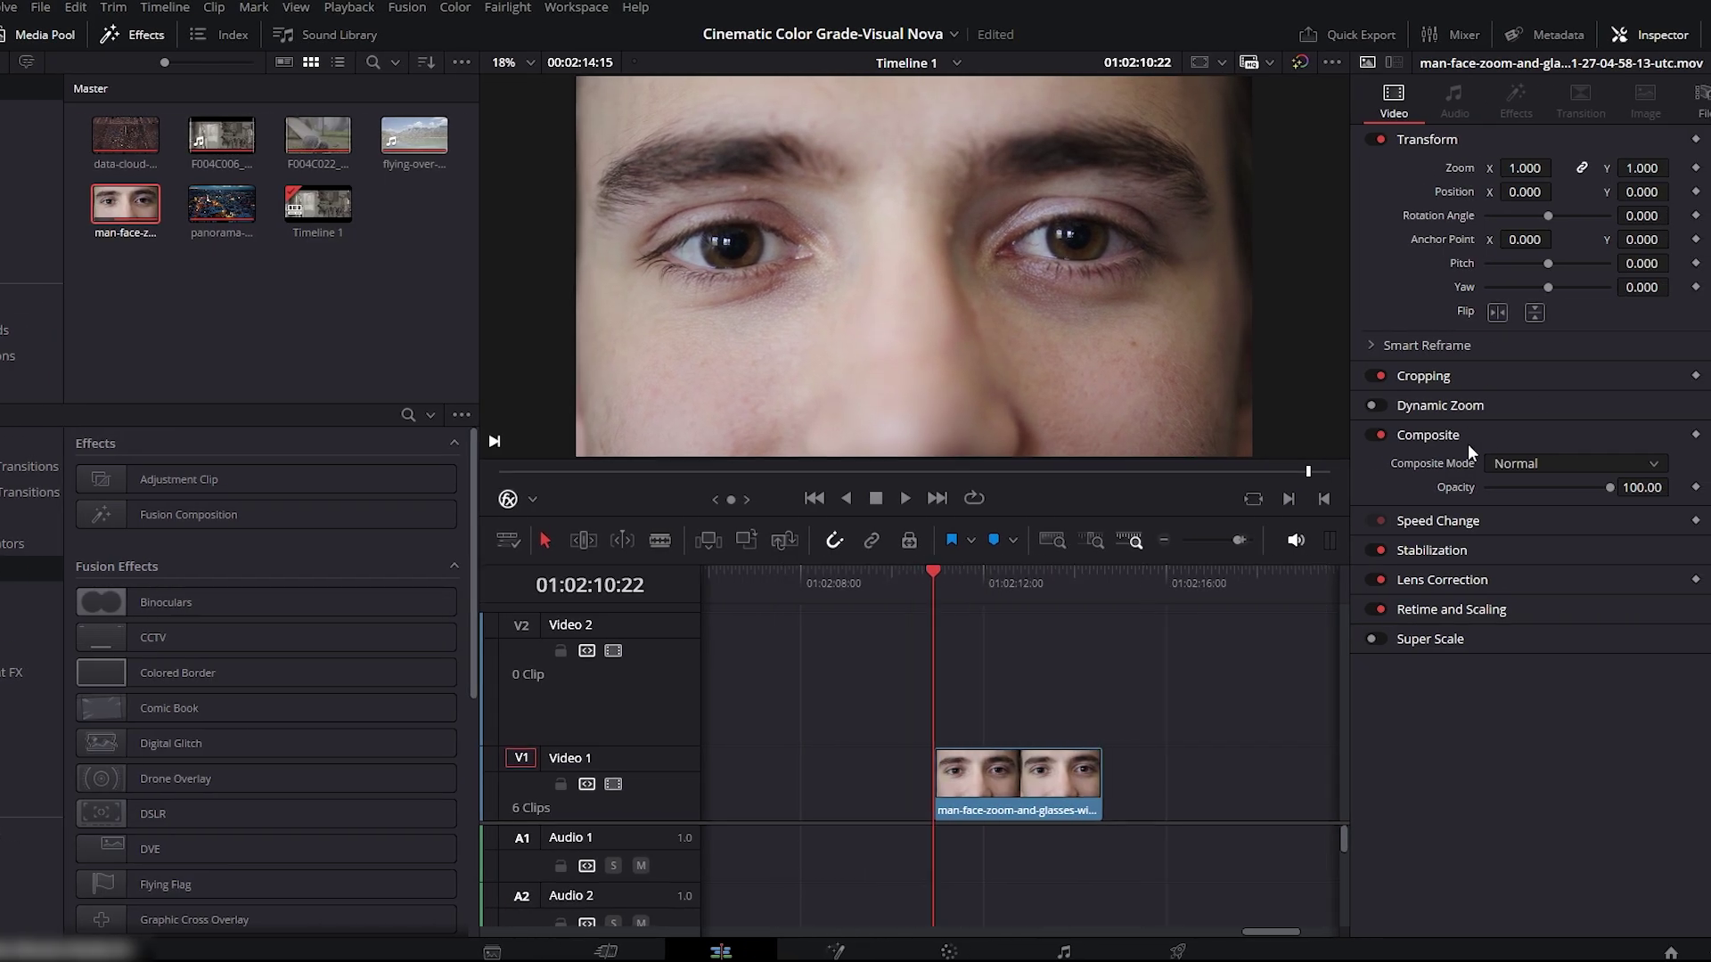
pyautogui.click(1384, 405)
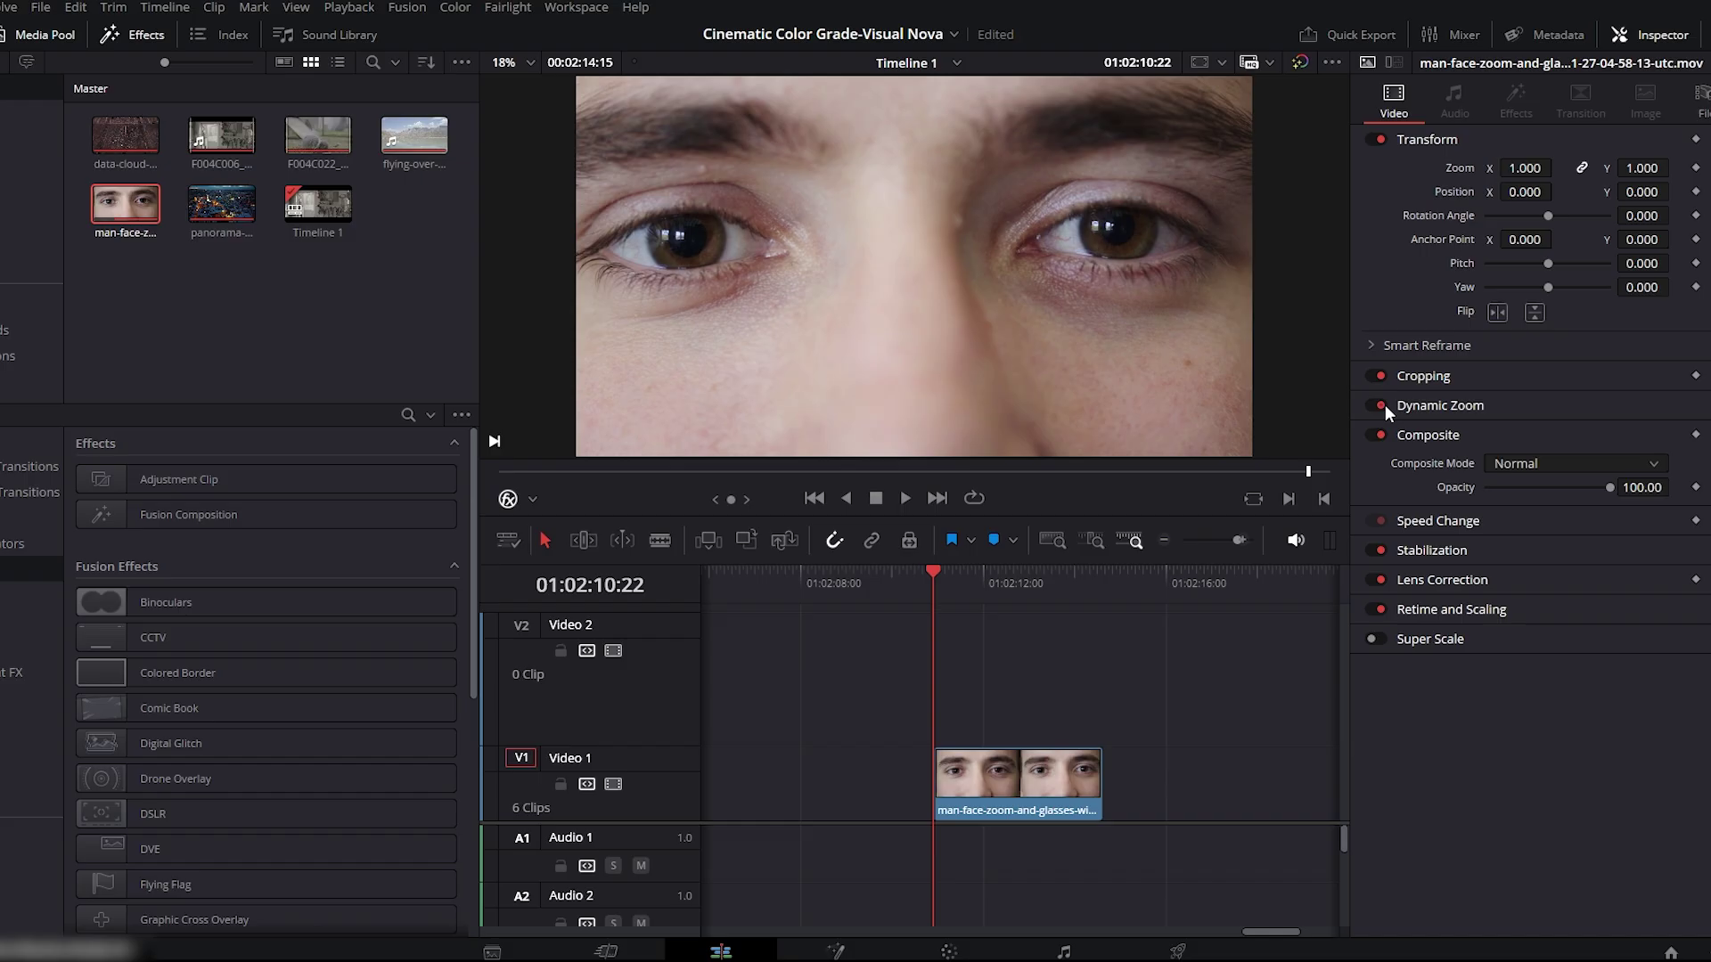
pyautogui.click(532, 501)
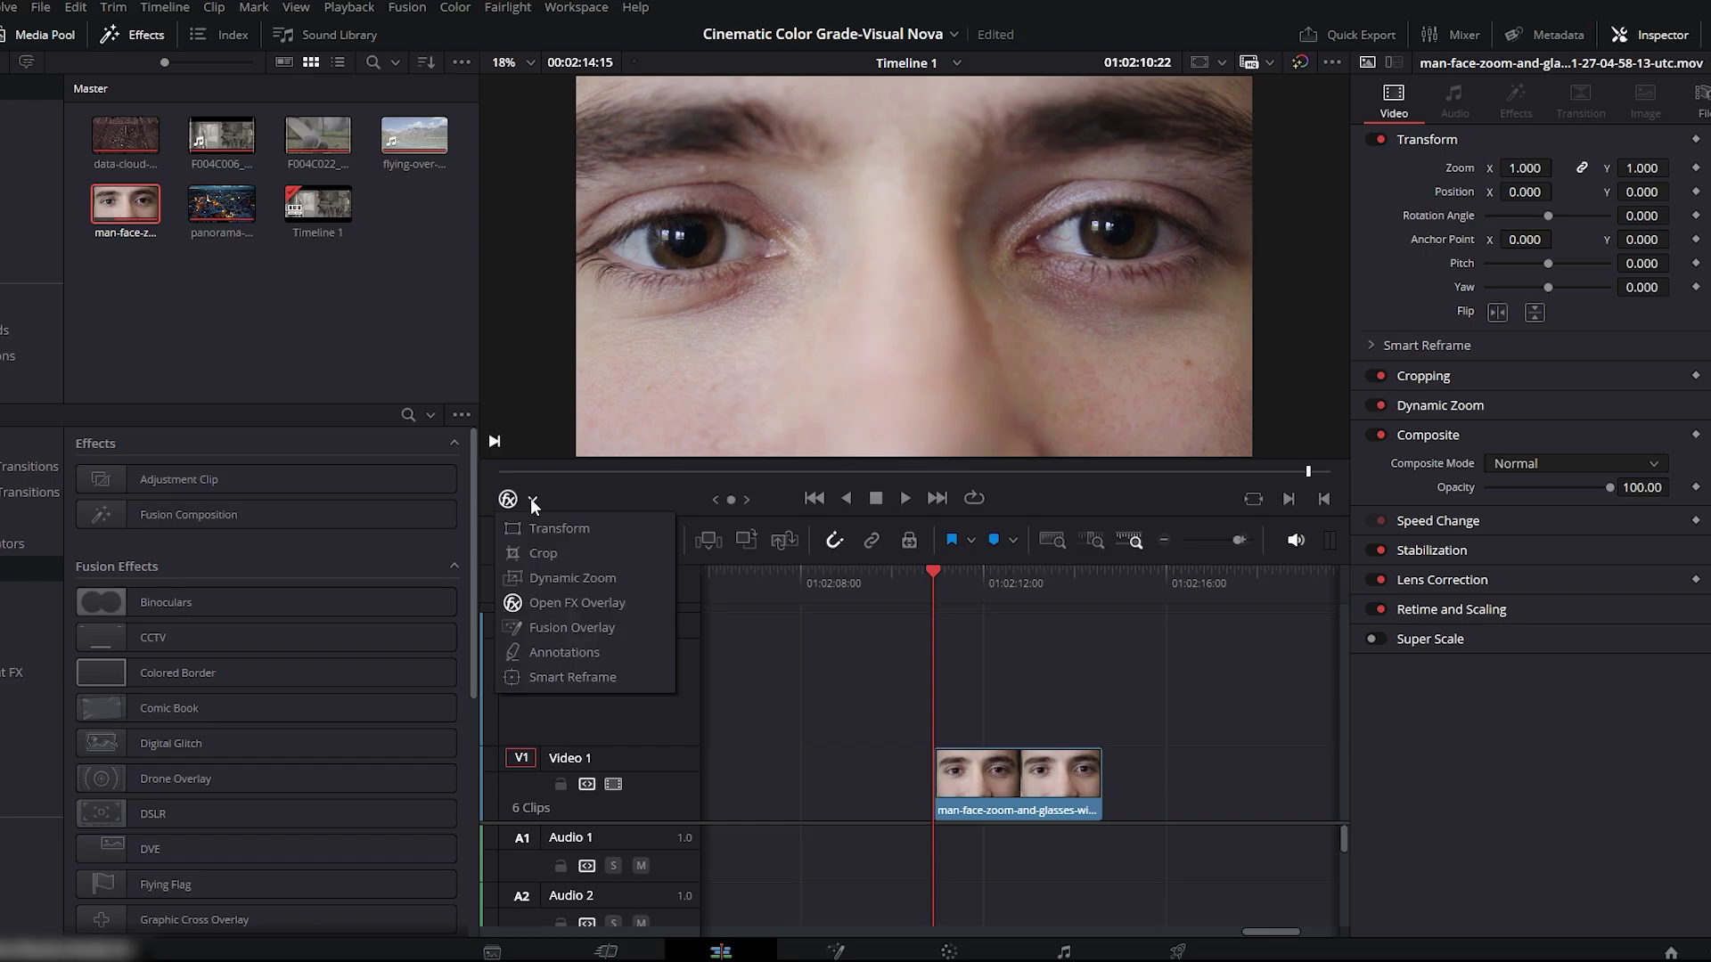
# - Show the Dynamic Zoom overlay and shrink the end framing box onto the right eye
pyautogui.click(552, 579)
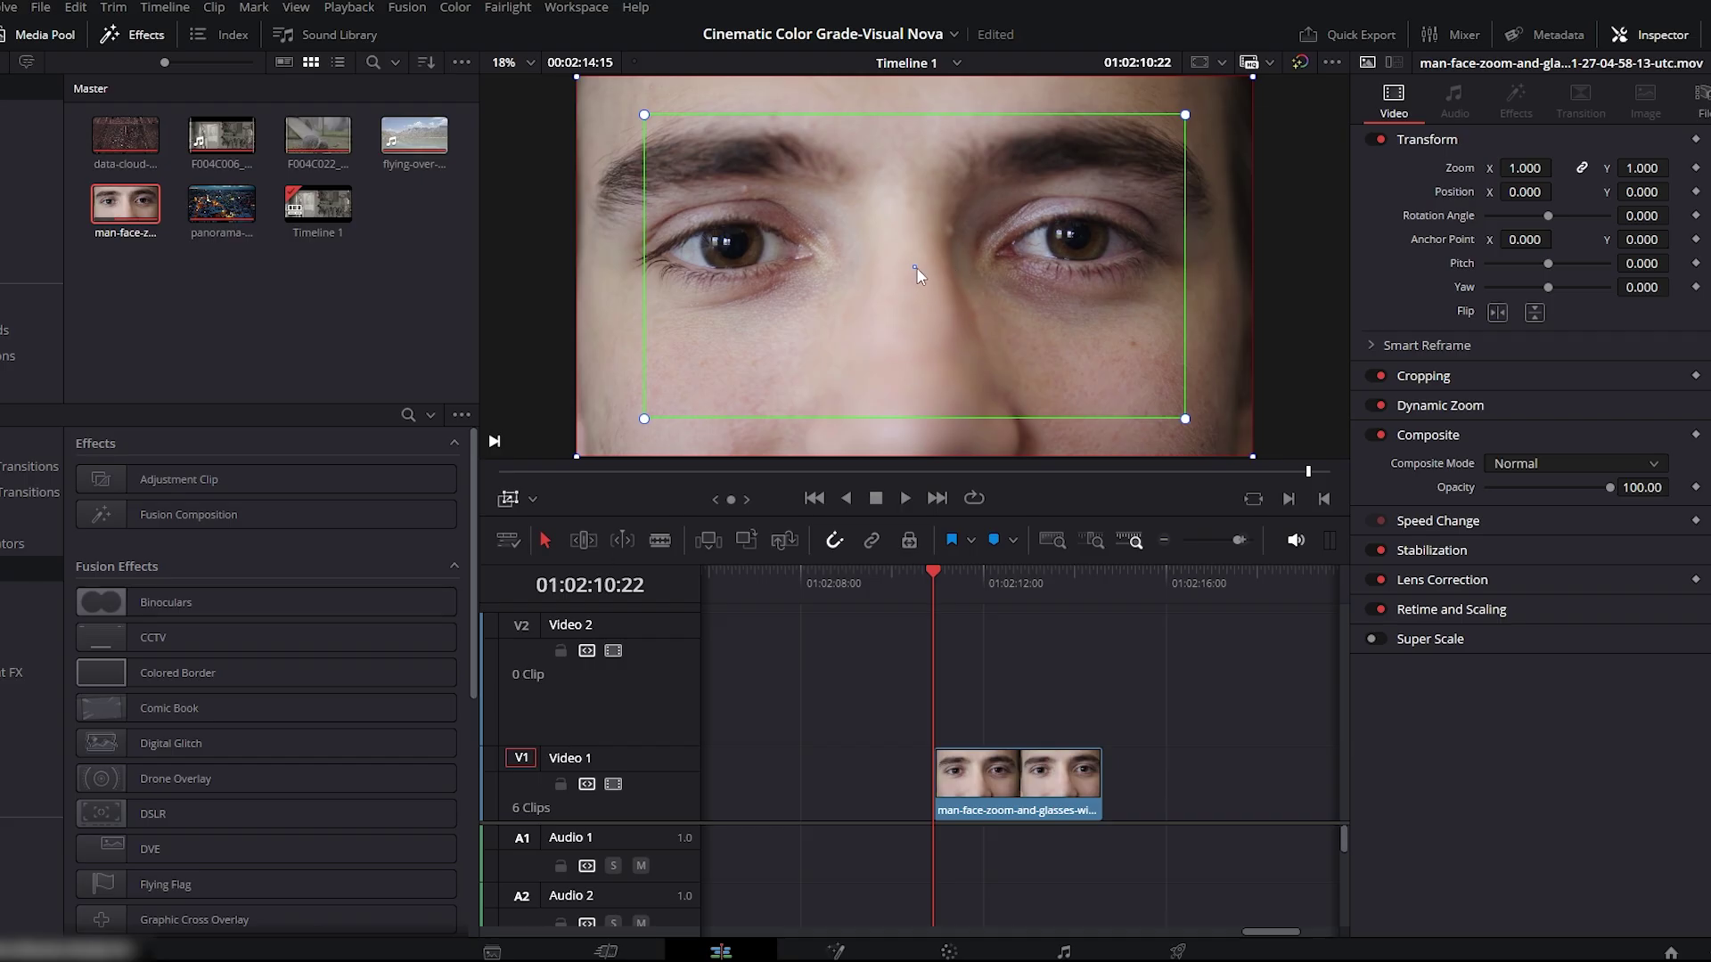
pyautogui.moveTo(912, 265); pyautogui.dragTo(1073, 237)
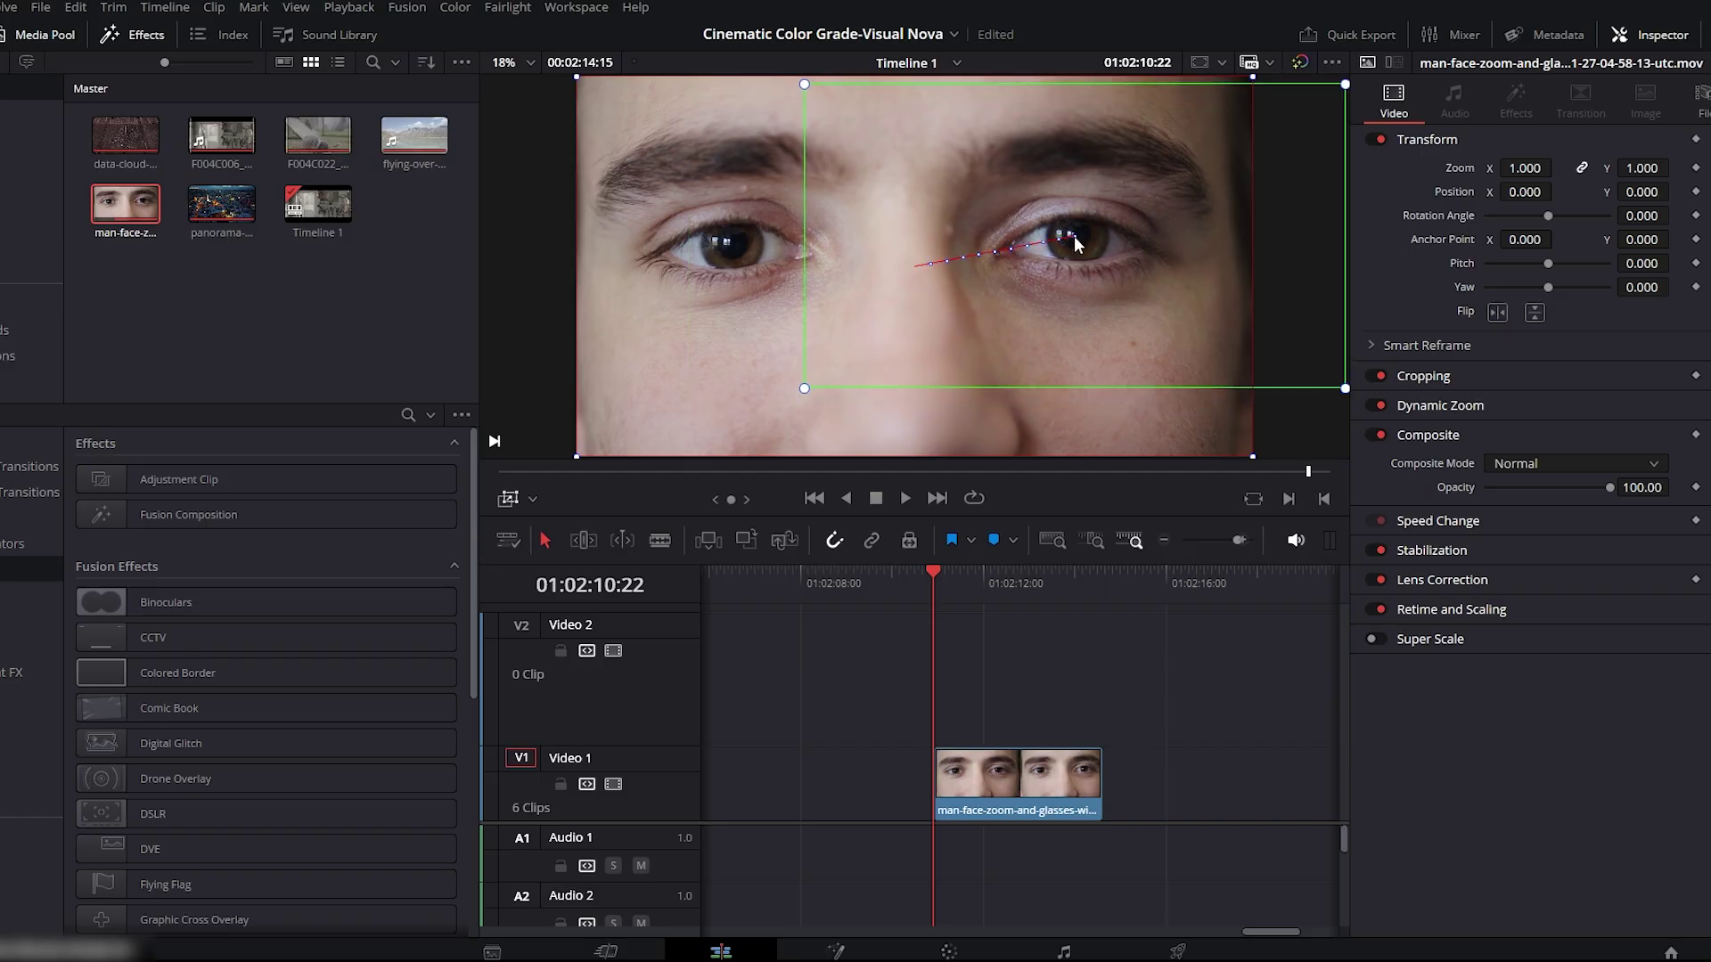
pyautogui.click(905, 499)
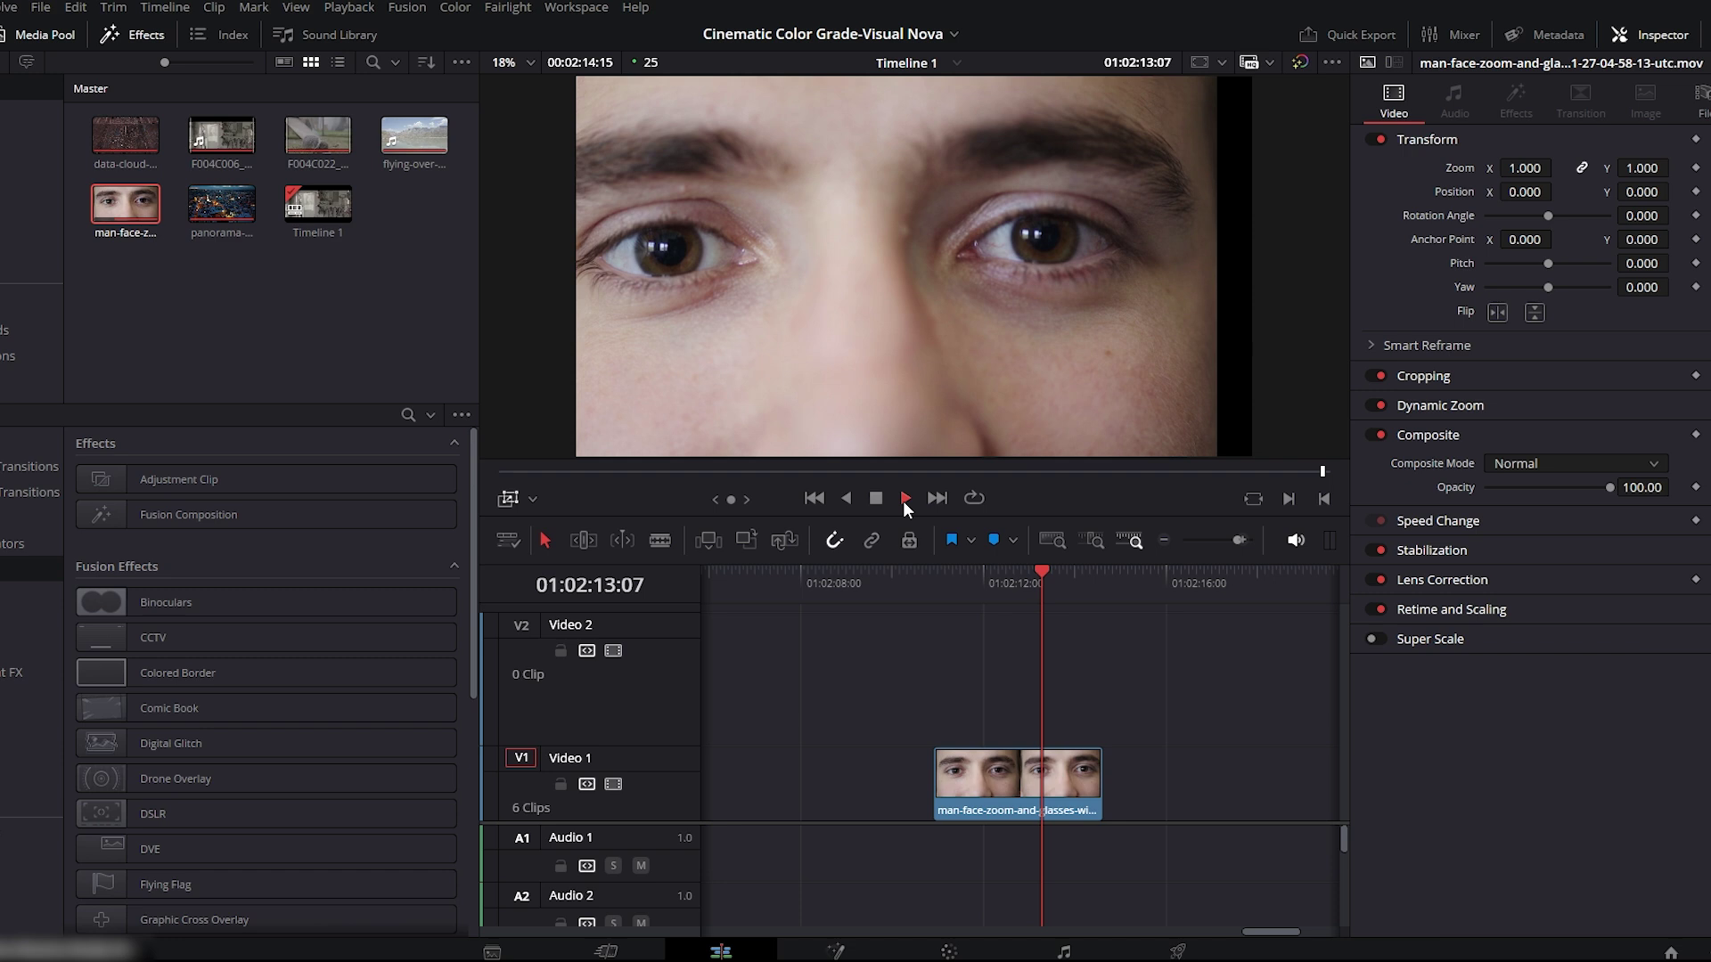
pyautogui.click(905, 499)
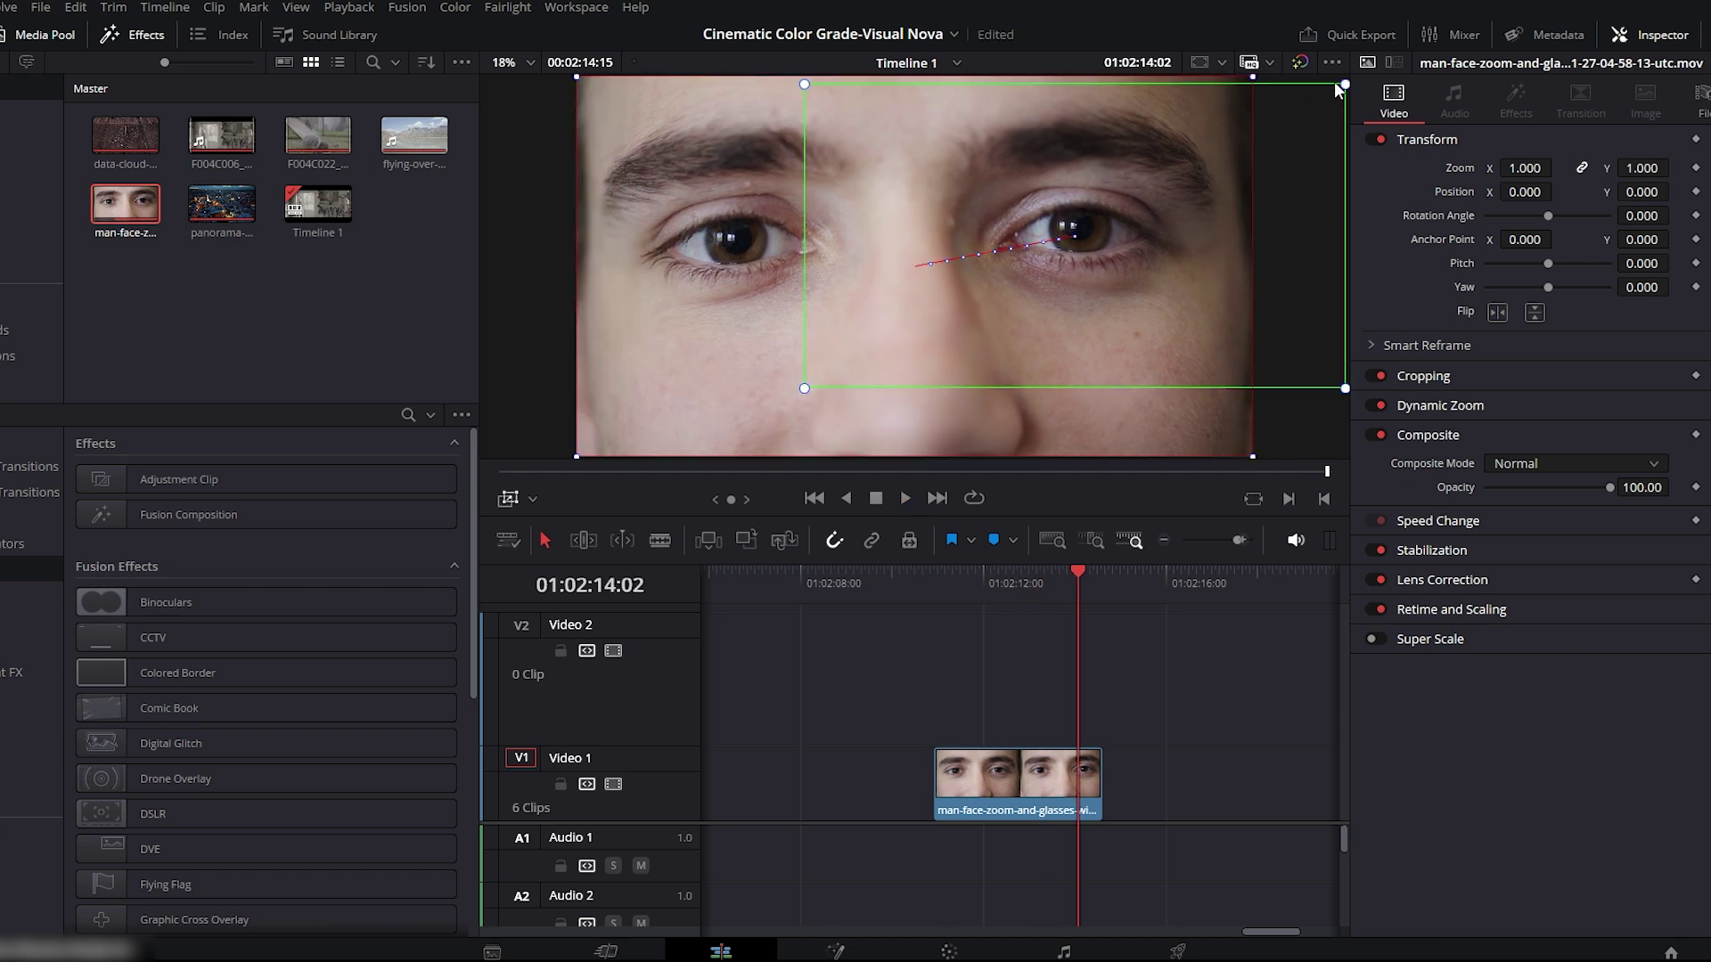
pyautogui.moveTo(1345, 85); pyautogui.dragTo(1248, 202)
pyautogui.click(1008, 584)
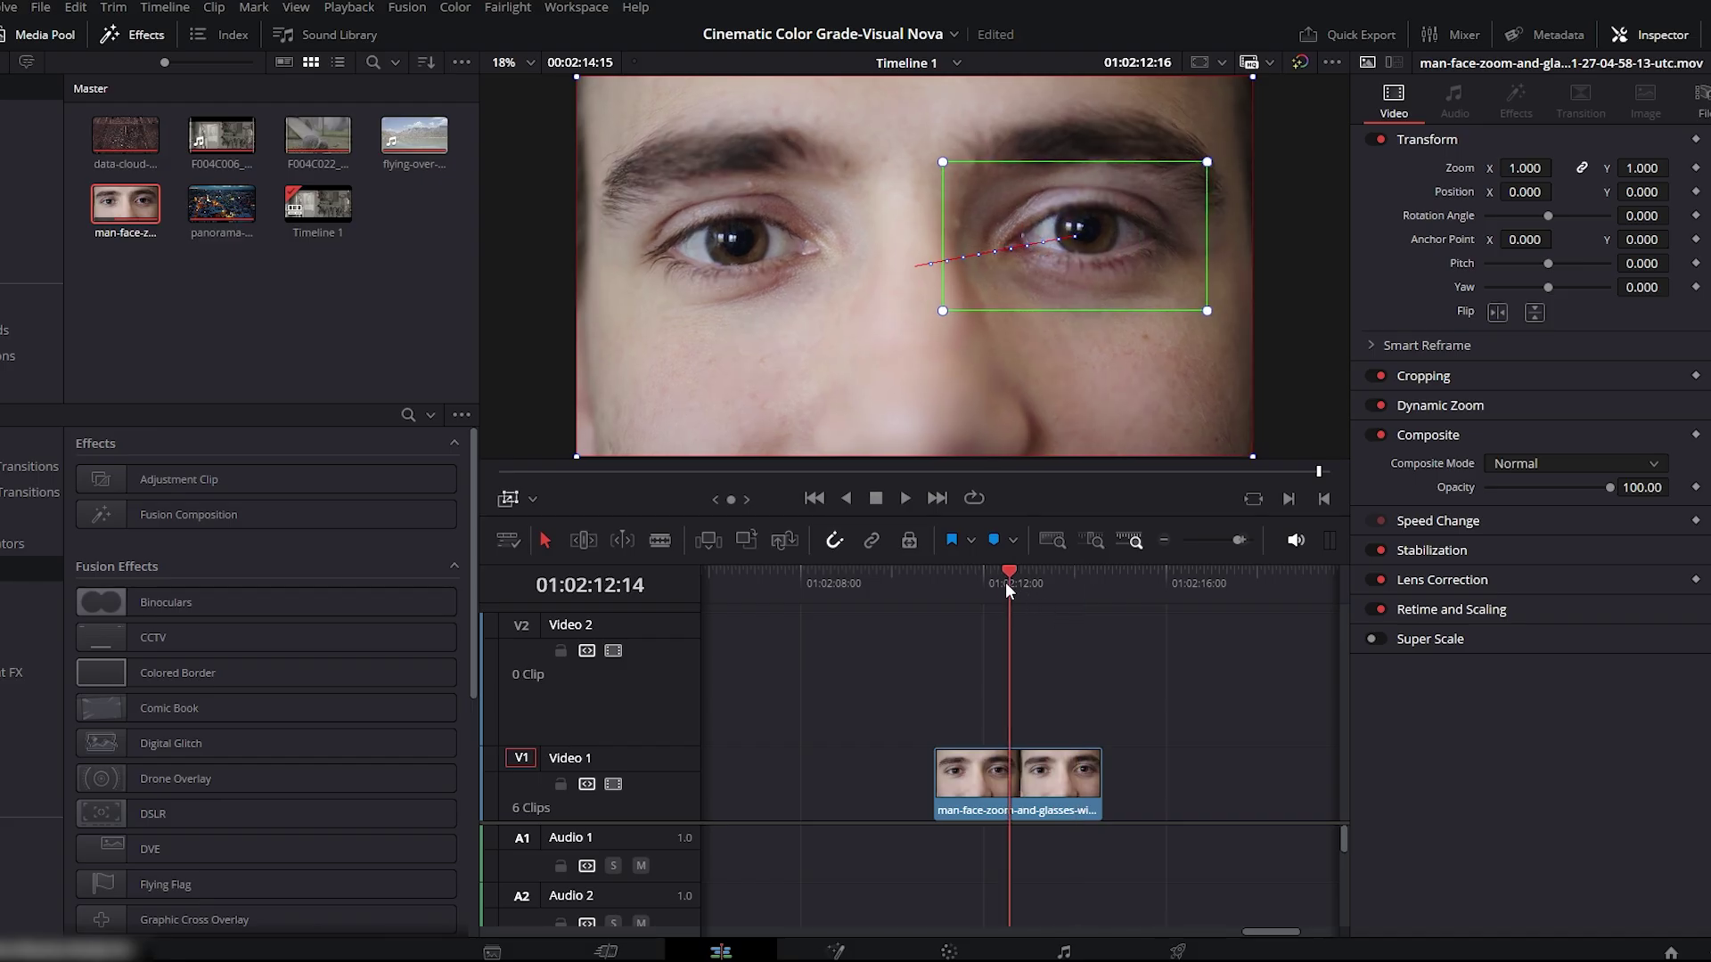
# - Tighten the end framing further around the eye and preview the zoom from the clip start
pyautogui.moveTo(1005, 581); pyautogui.dragTo(942, 581)
pyautogui.press('space')
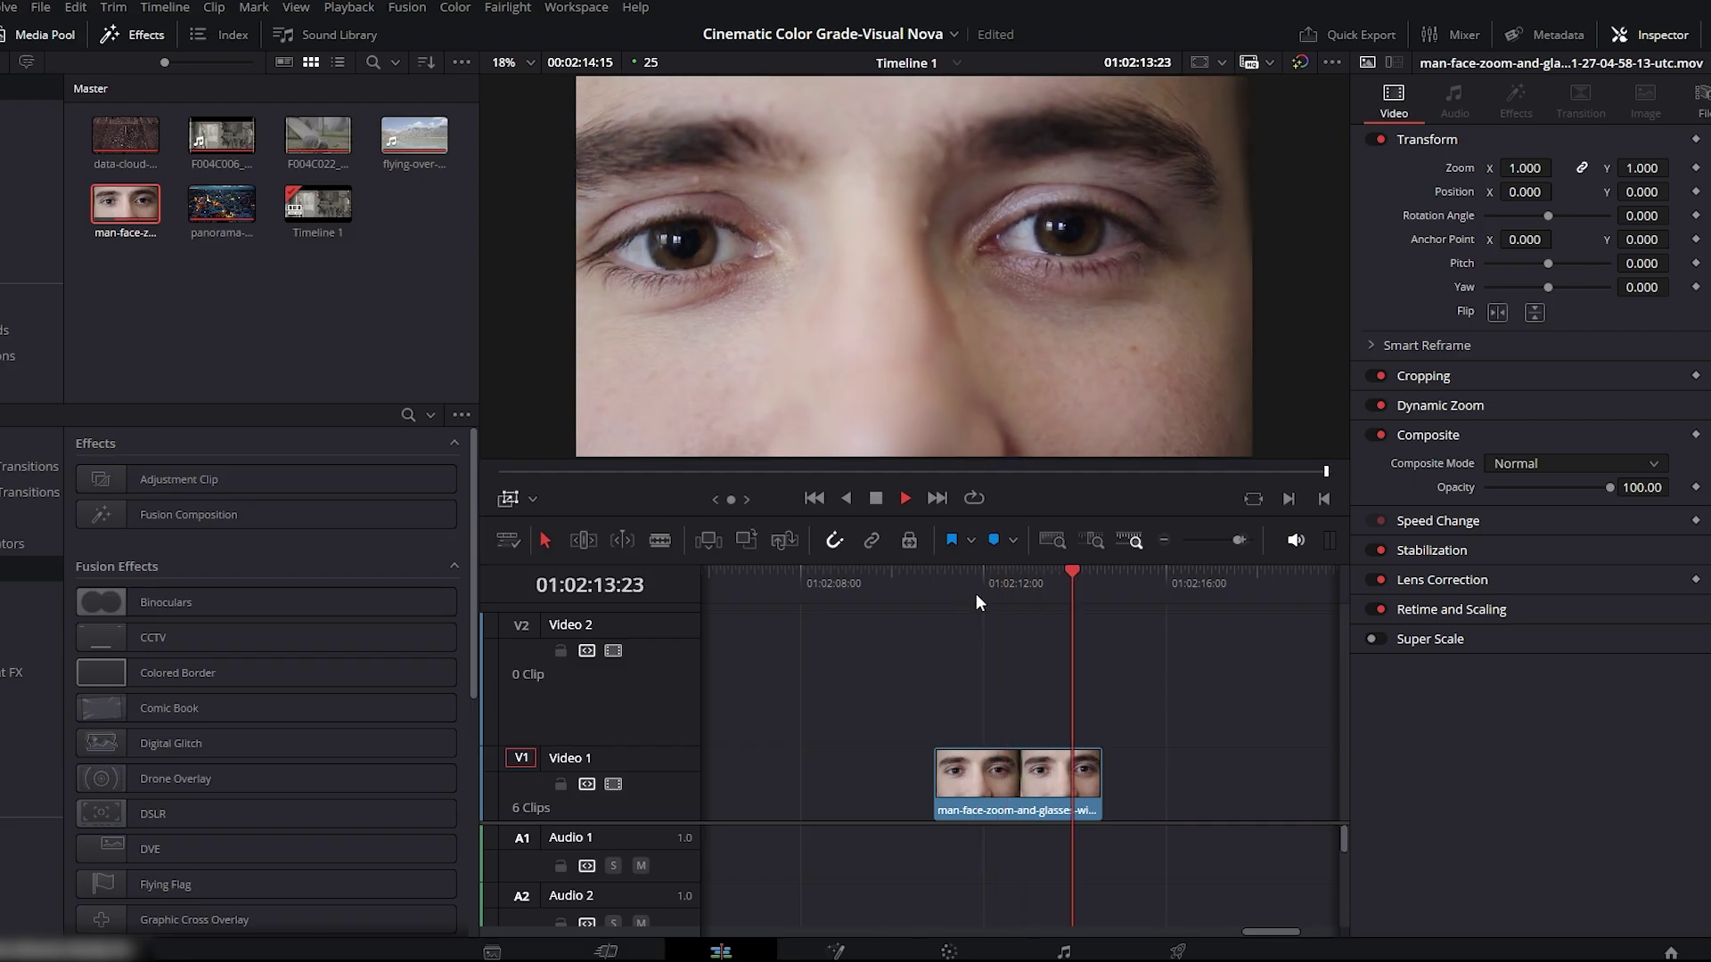
pyautogui.press('space')
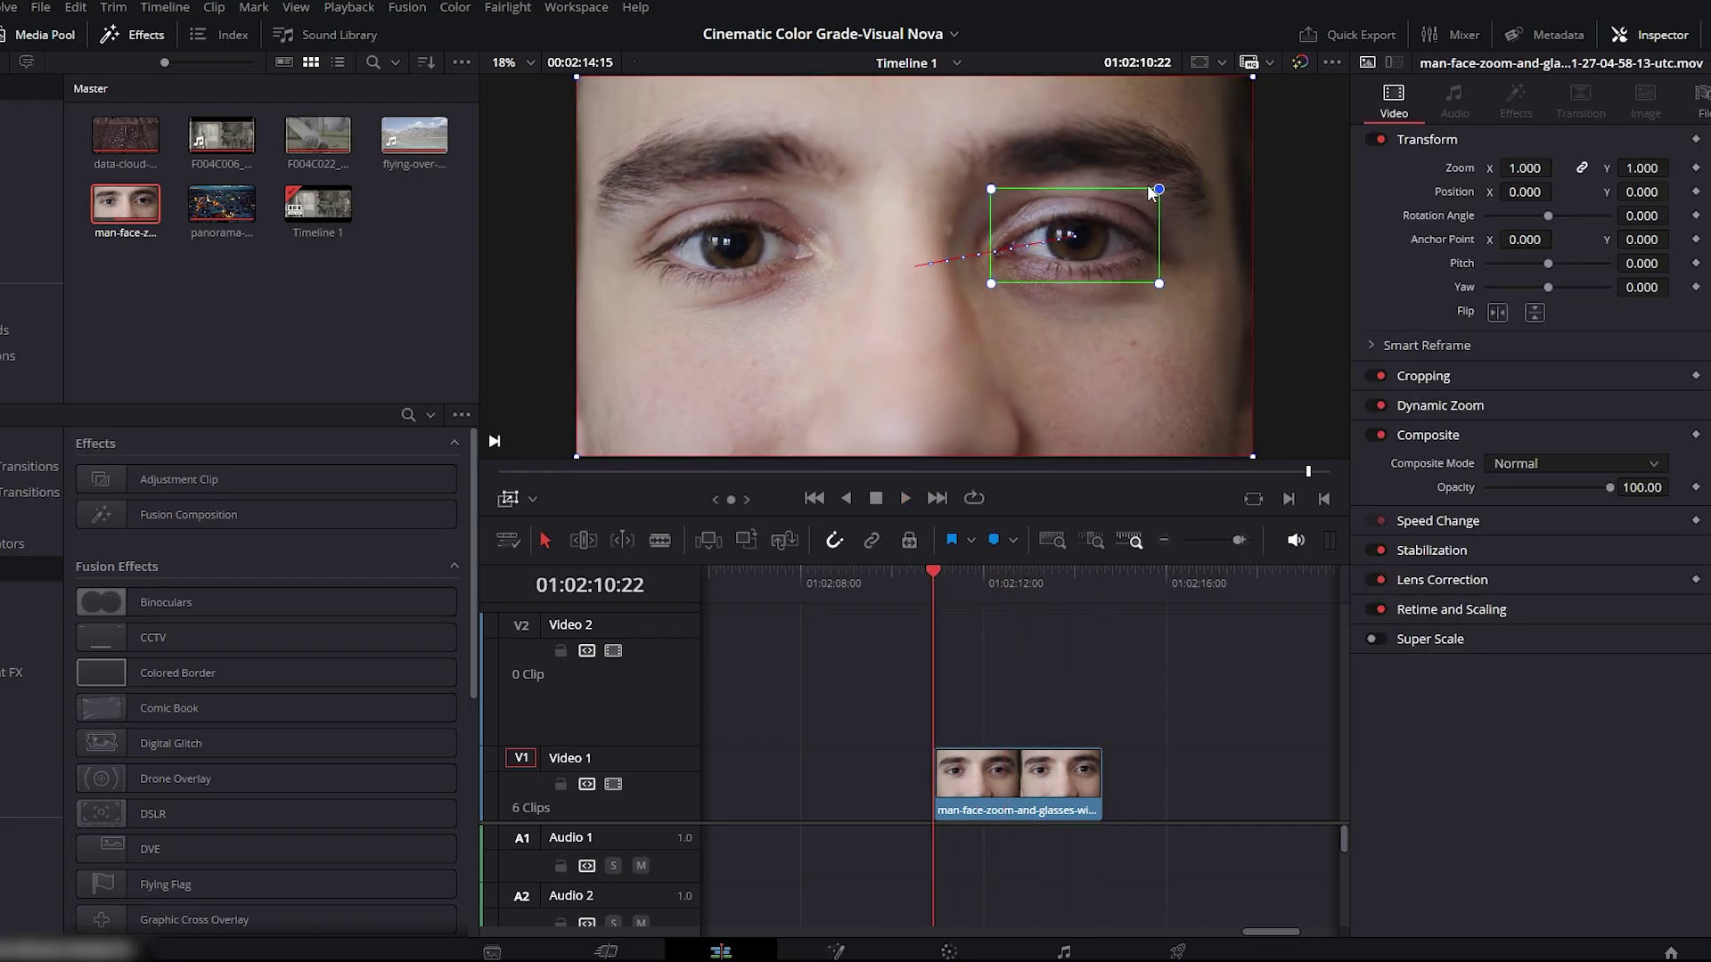
pyautogui.moveTo(1155, 190); pyautogui.dragTo(1102, 221)
pyautogui.press('space')
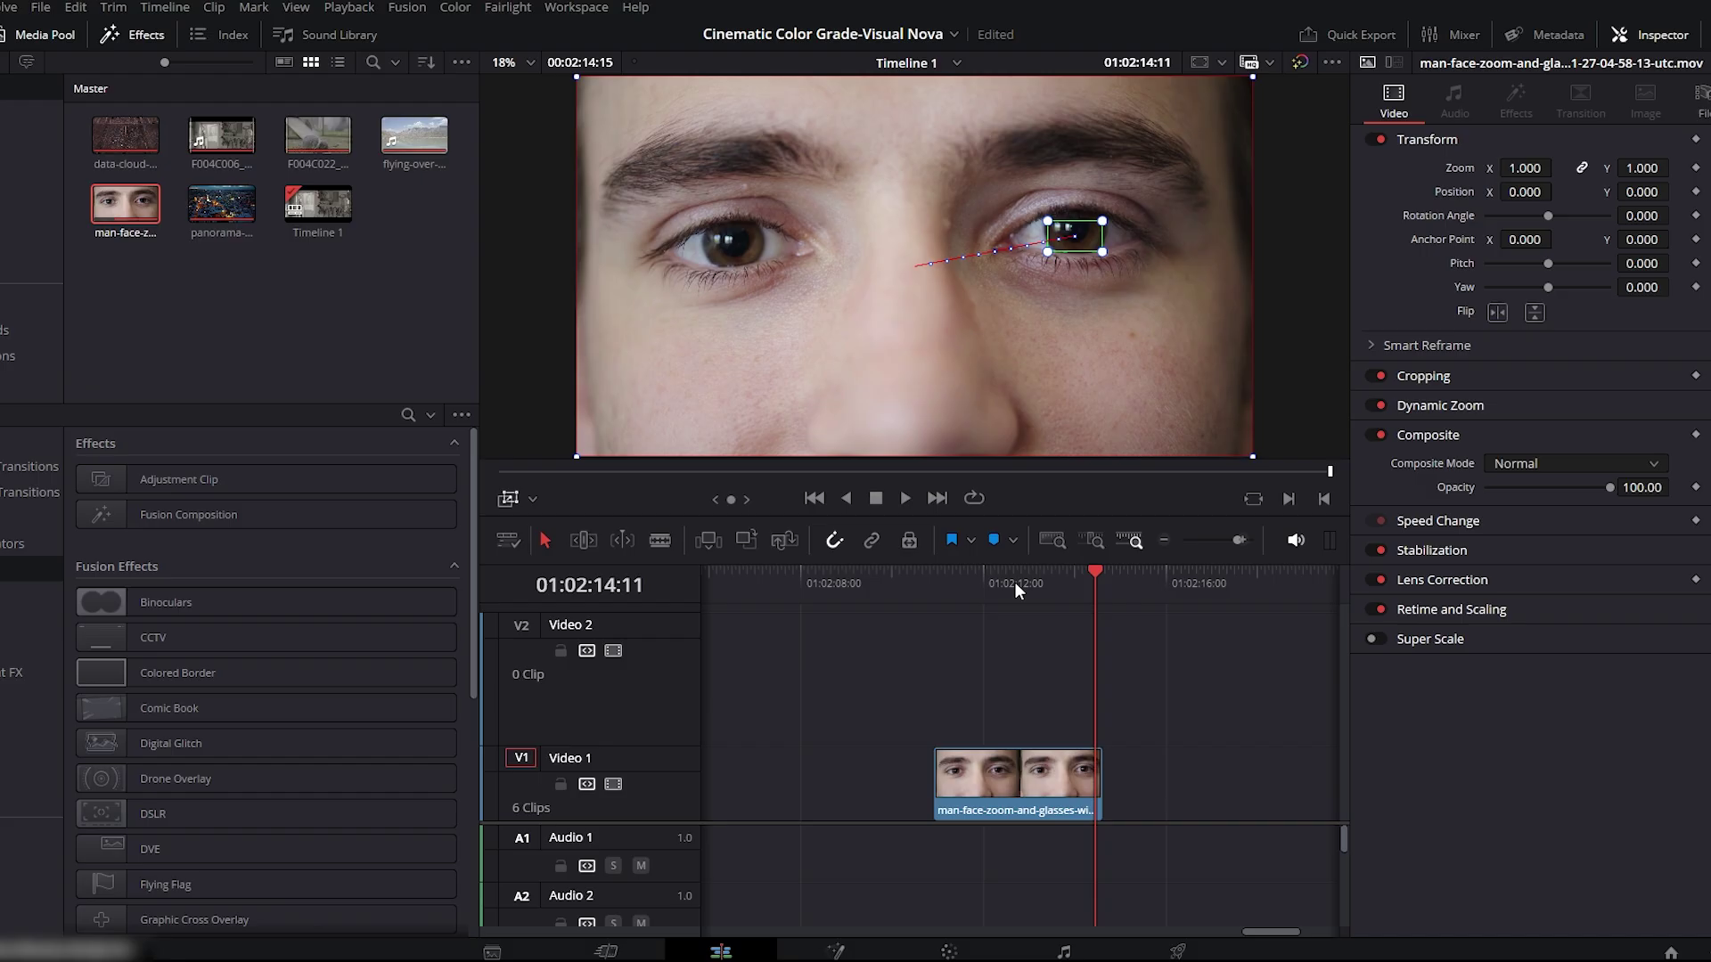
pyautogui.press('space')
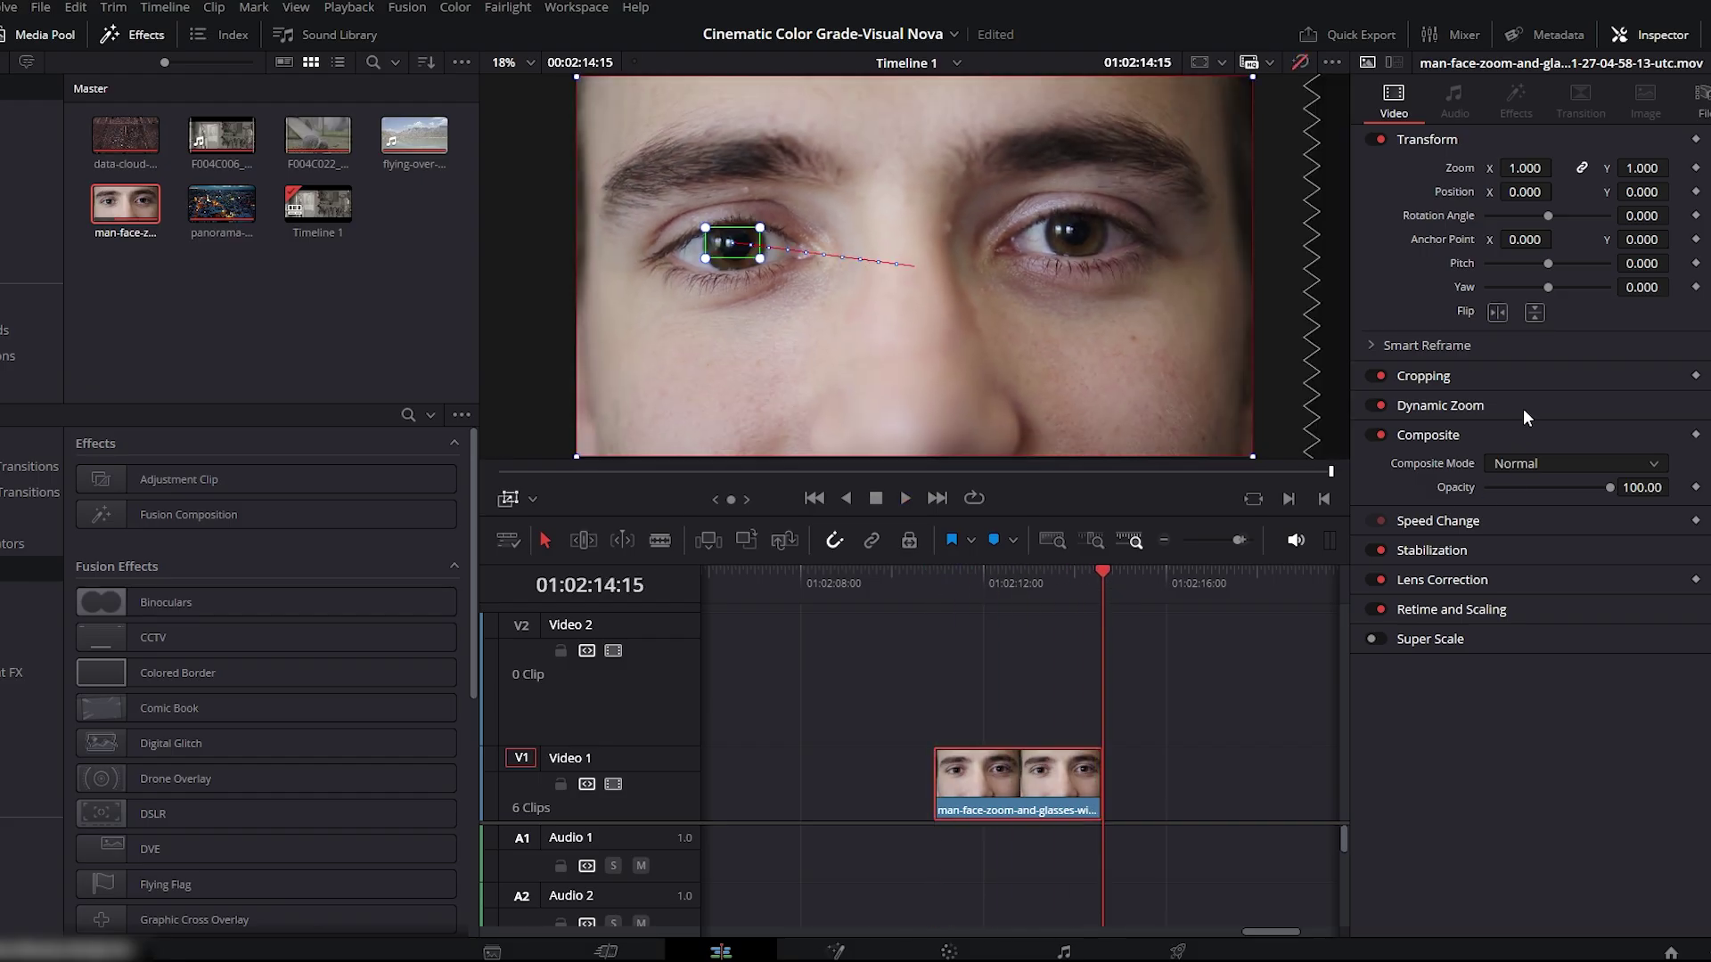
# - Set Dynamic Zoom Ease to Ease In and Out and play the eased zoom
pyautogui.click(1523, 409)
pyautogui.click(1539, 437)
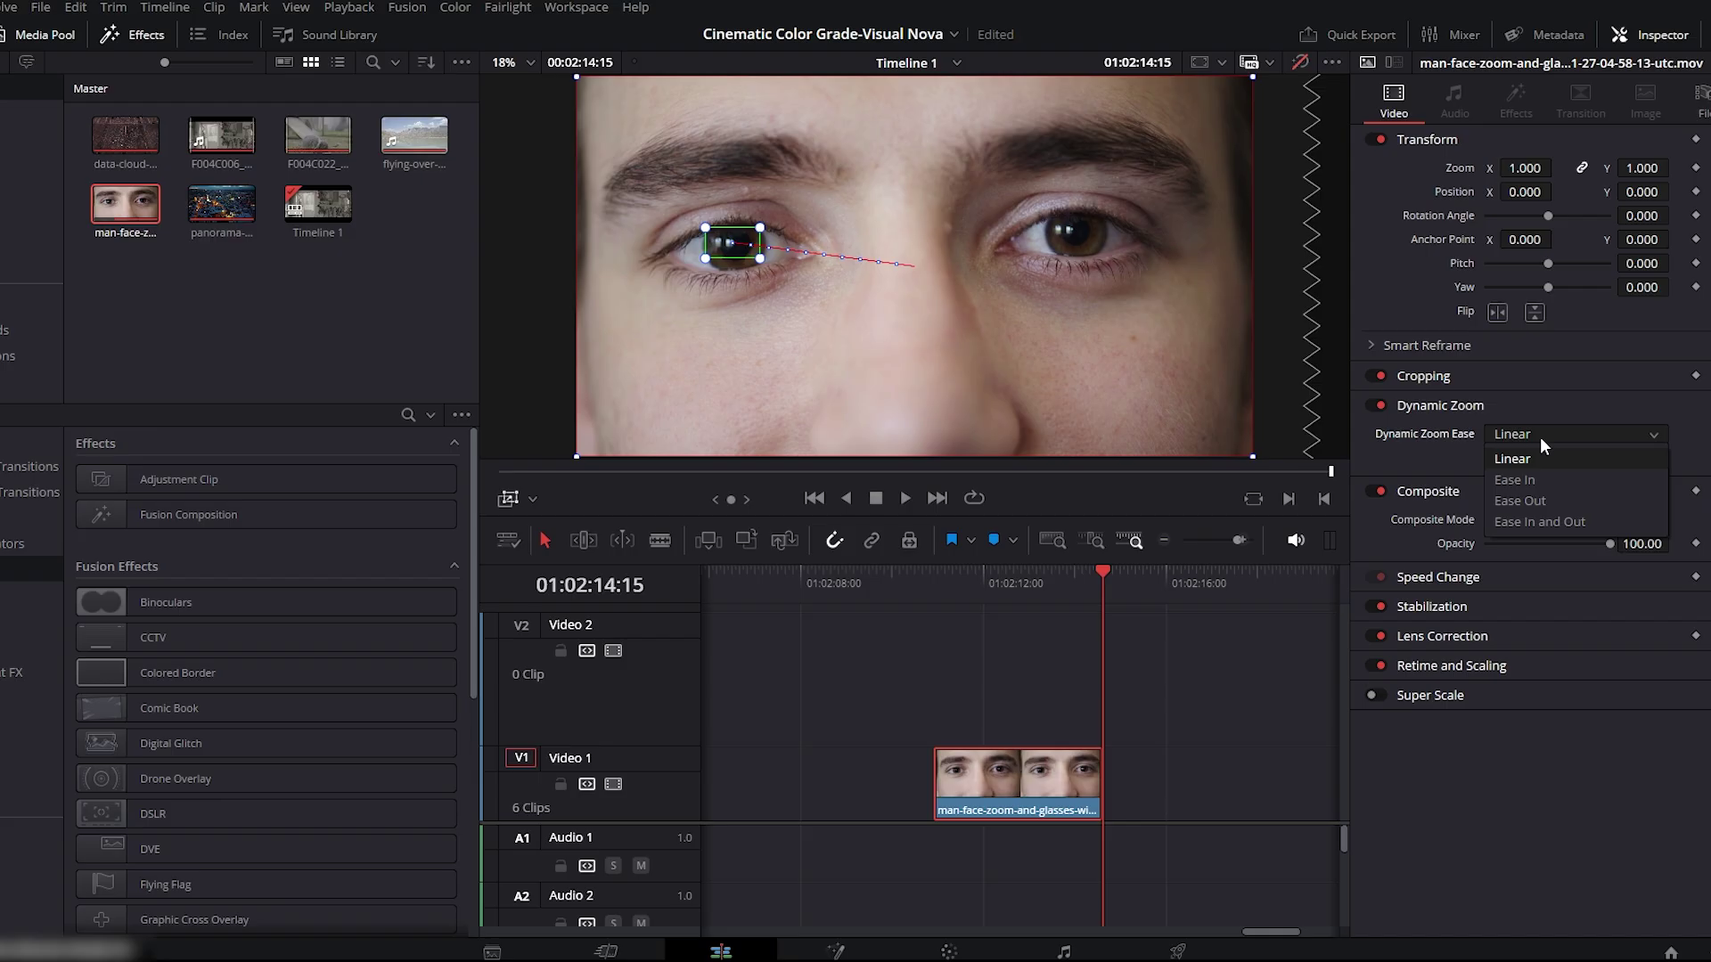
pyautogui.click(1547, 526)
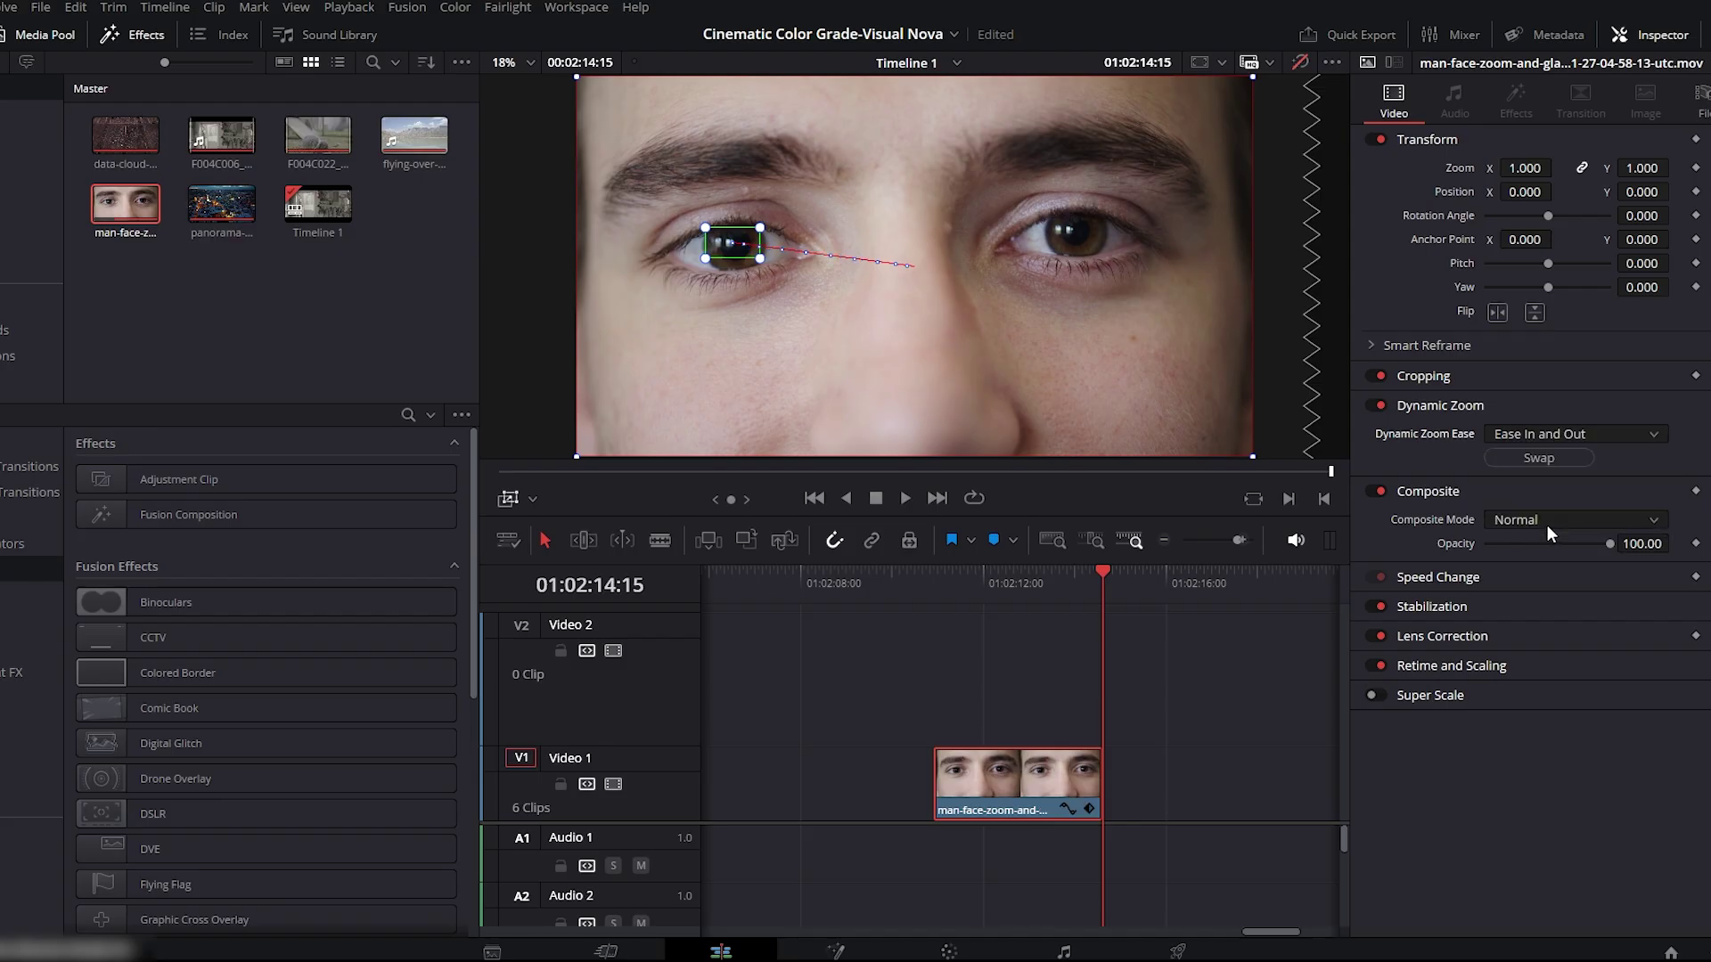
pyautogui.moveTo(1051, 580); pyautogui.dragTo(932, 595)
pyautogui.press('space')
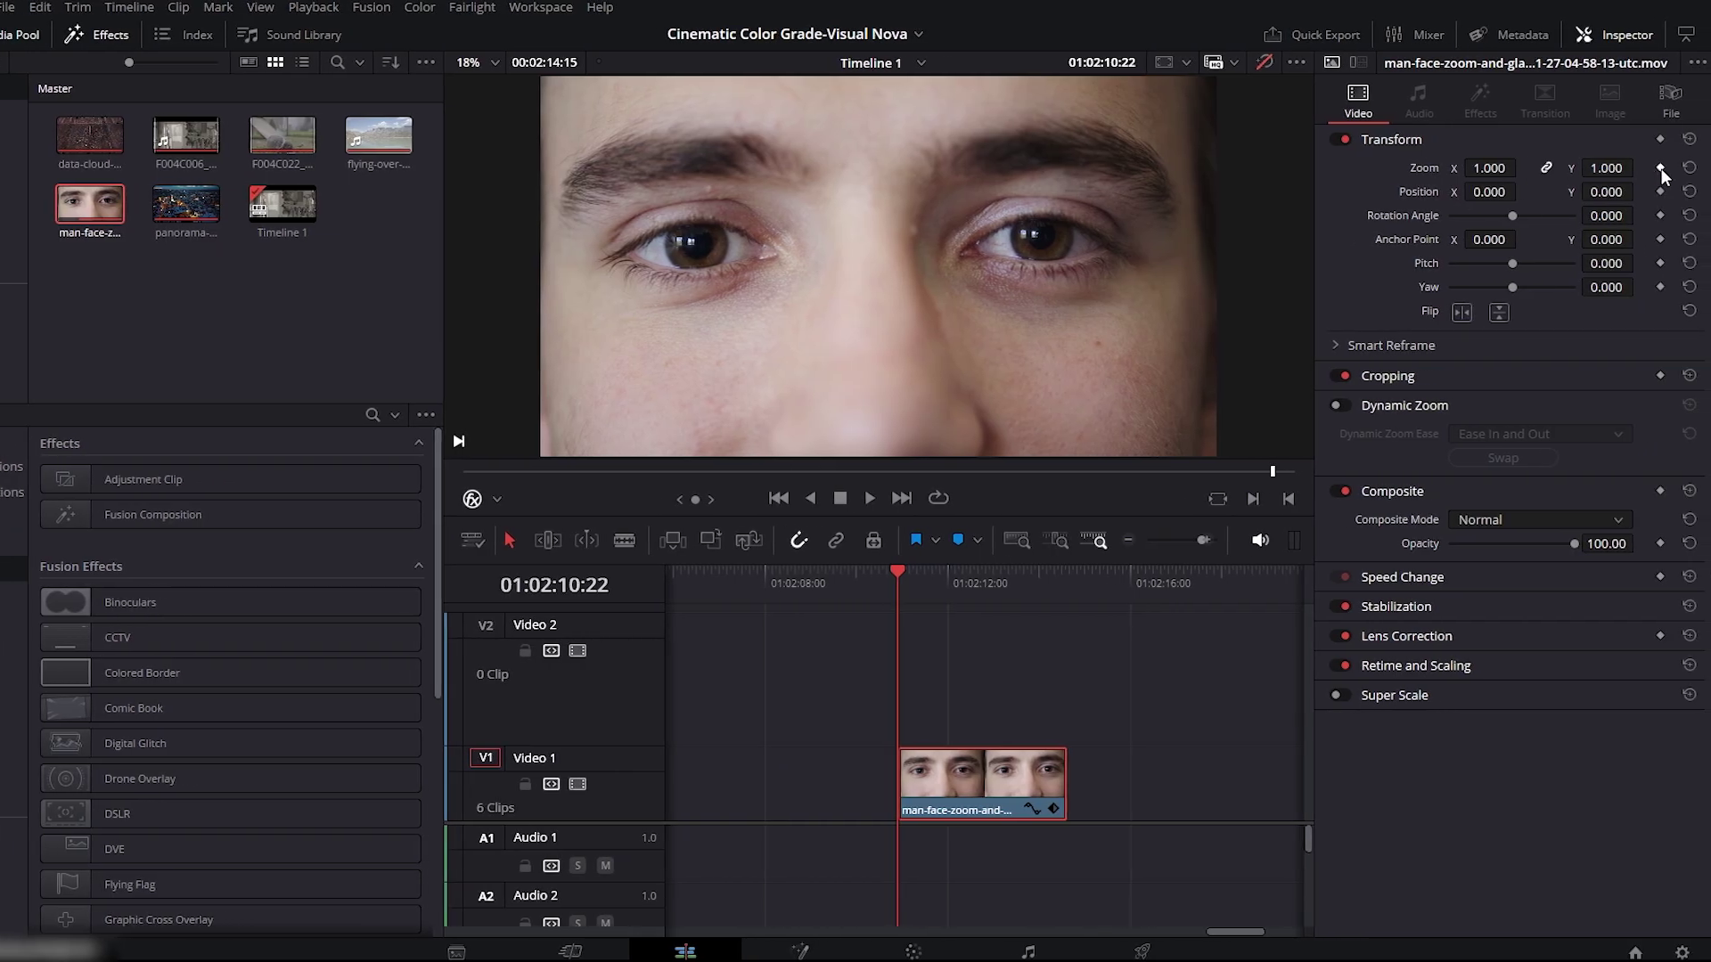
# - Keyframe Zoom 1.000 at the clip start and 1.39 at the last frame, then preview
pyautogui.click(1660, 169)
pyautogui.click(1661, 169)
pyautogui.moveTo(890, 571); pyautogui.dragTo(1064, 588)
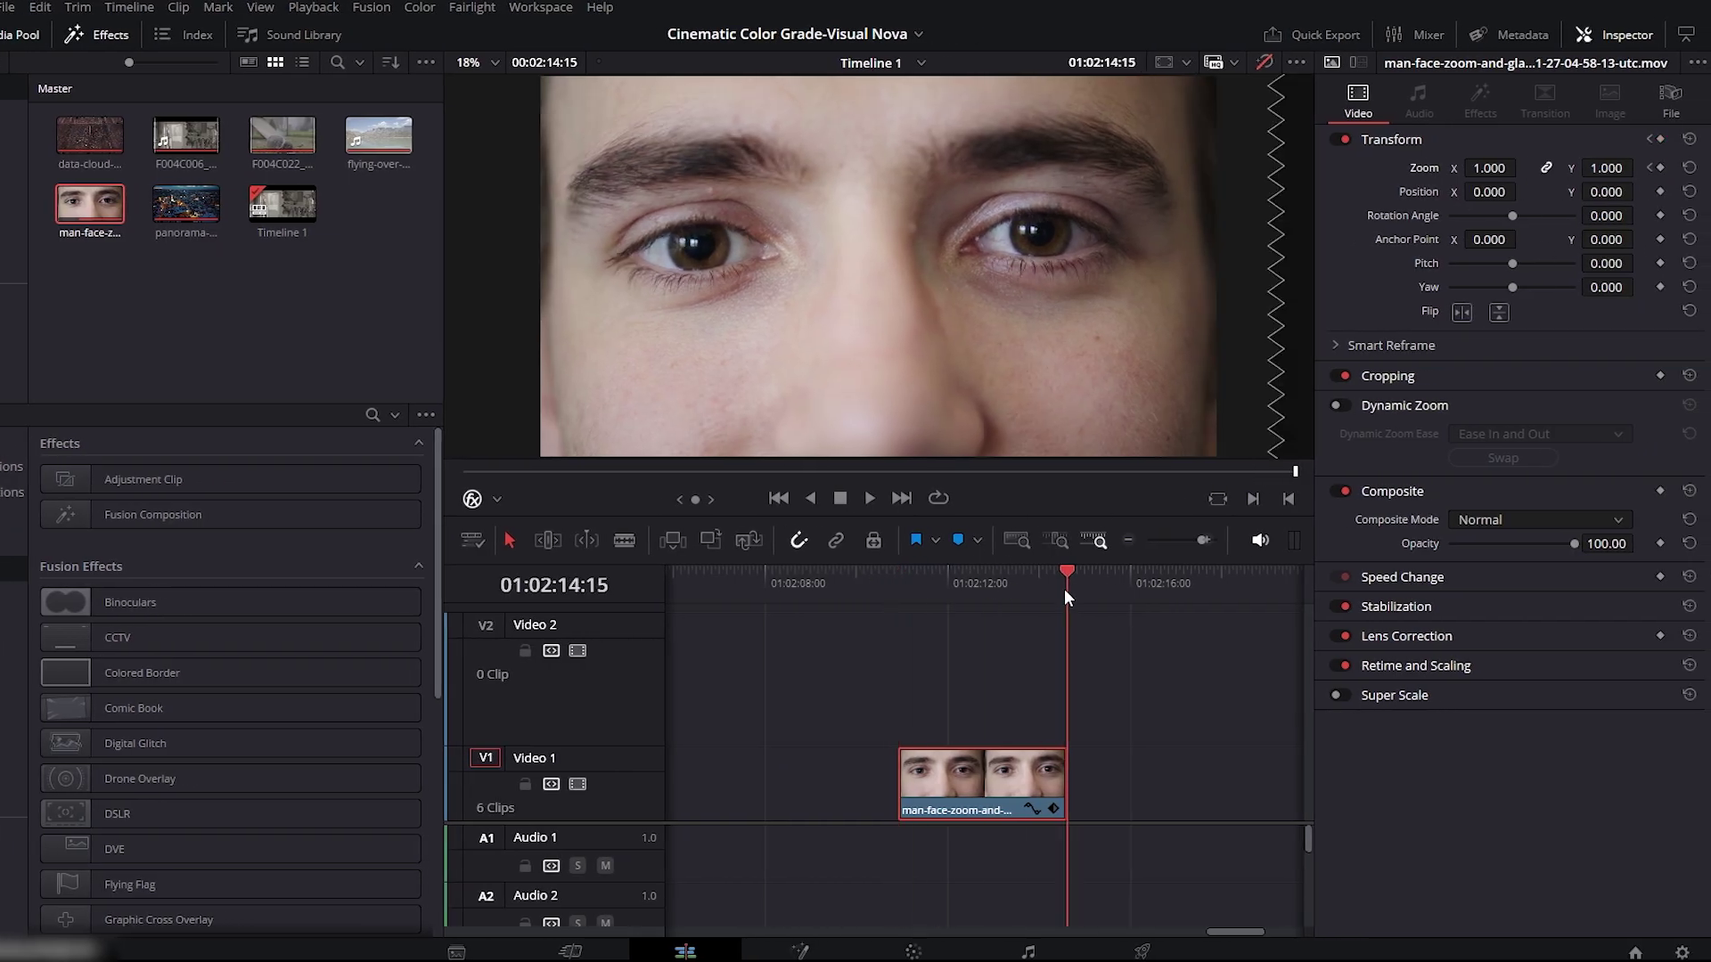
pyautogui.doubleClick(1606, 167)
pyautogui.write('1.39')
pyautogui.press('Return')
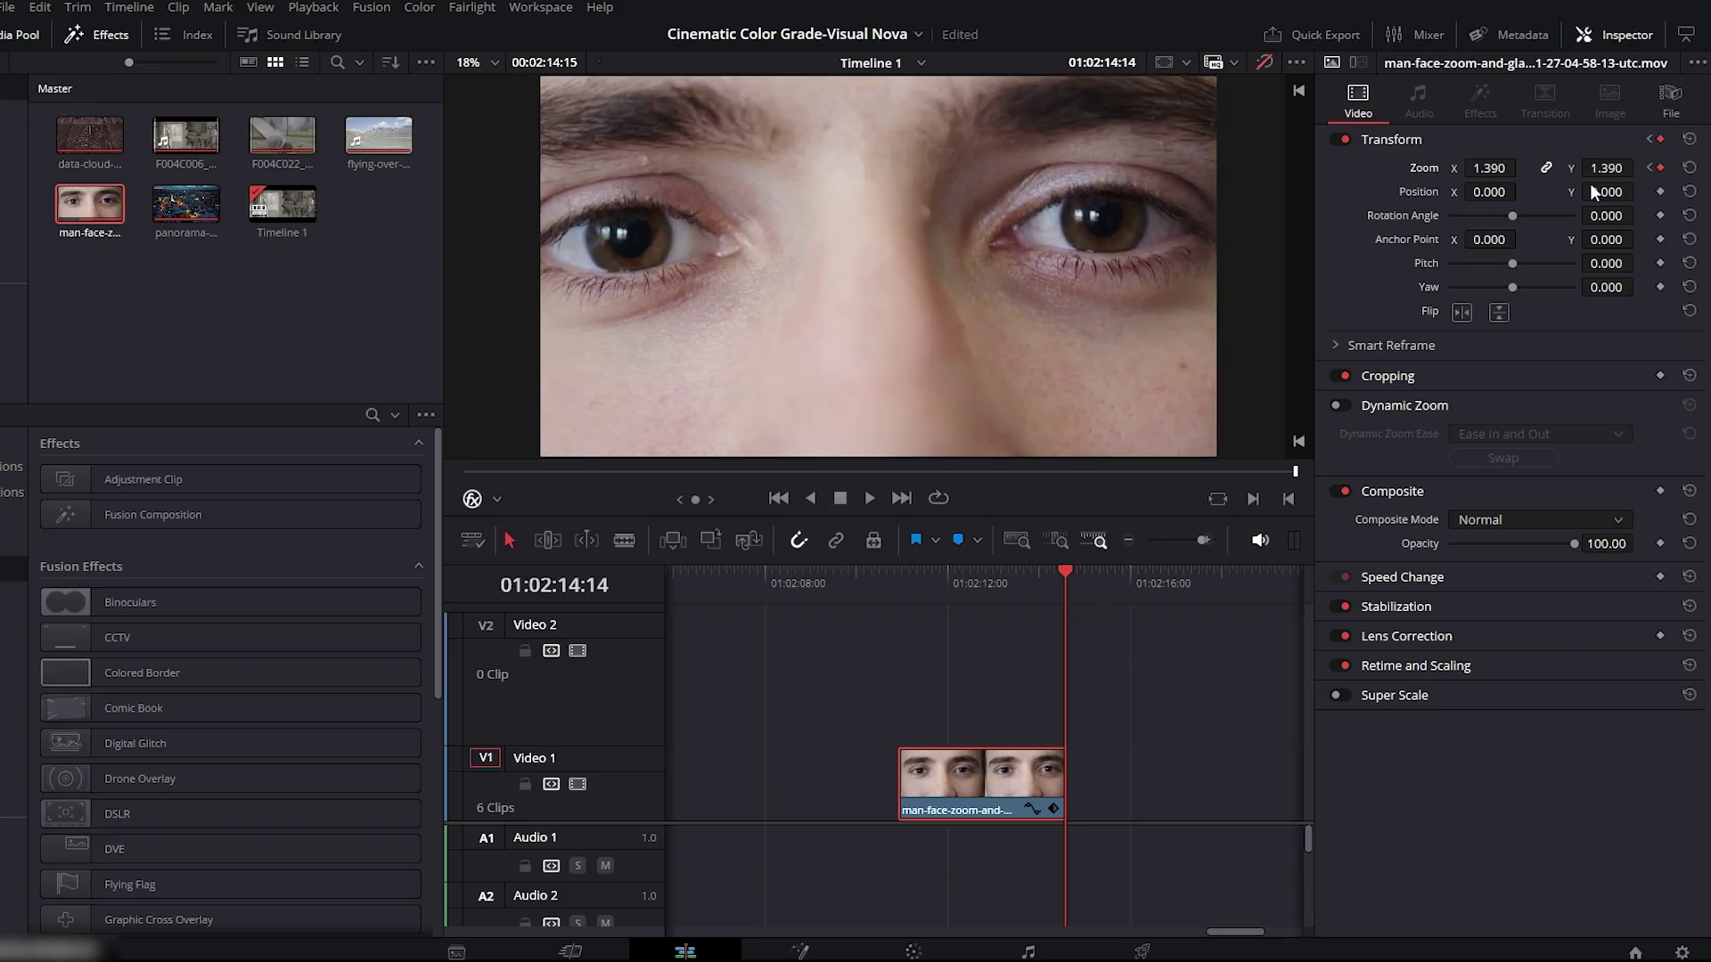
pyautogui.click(909, 581)
pyautogui.press('space')
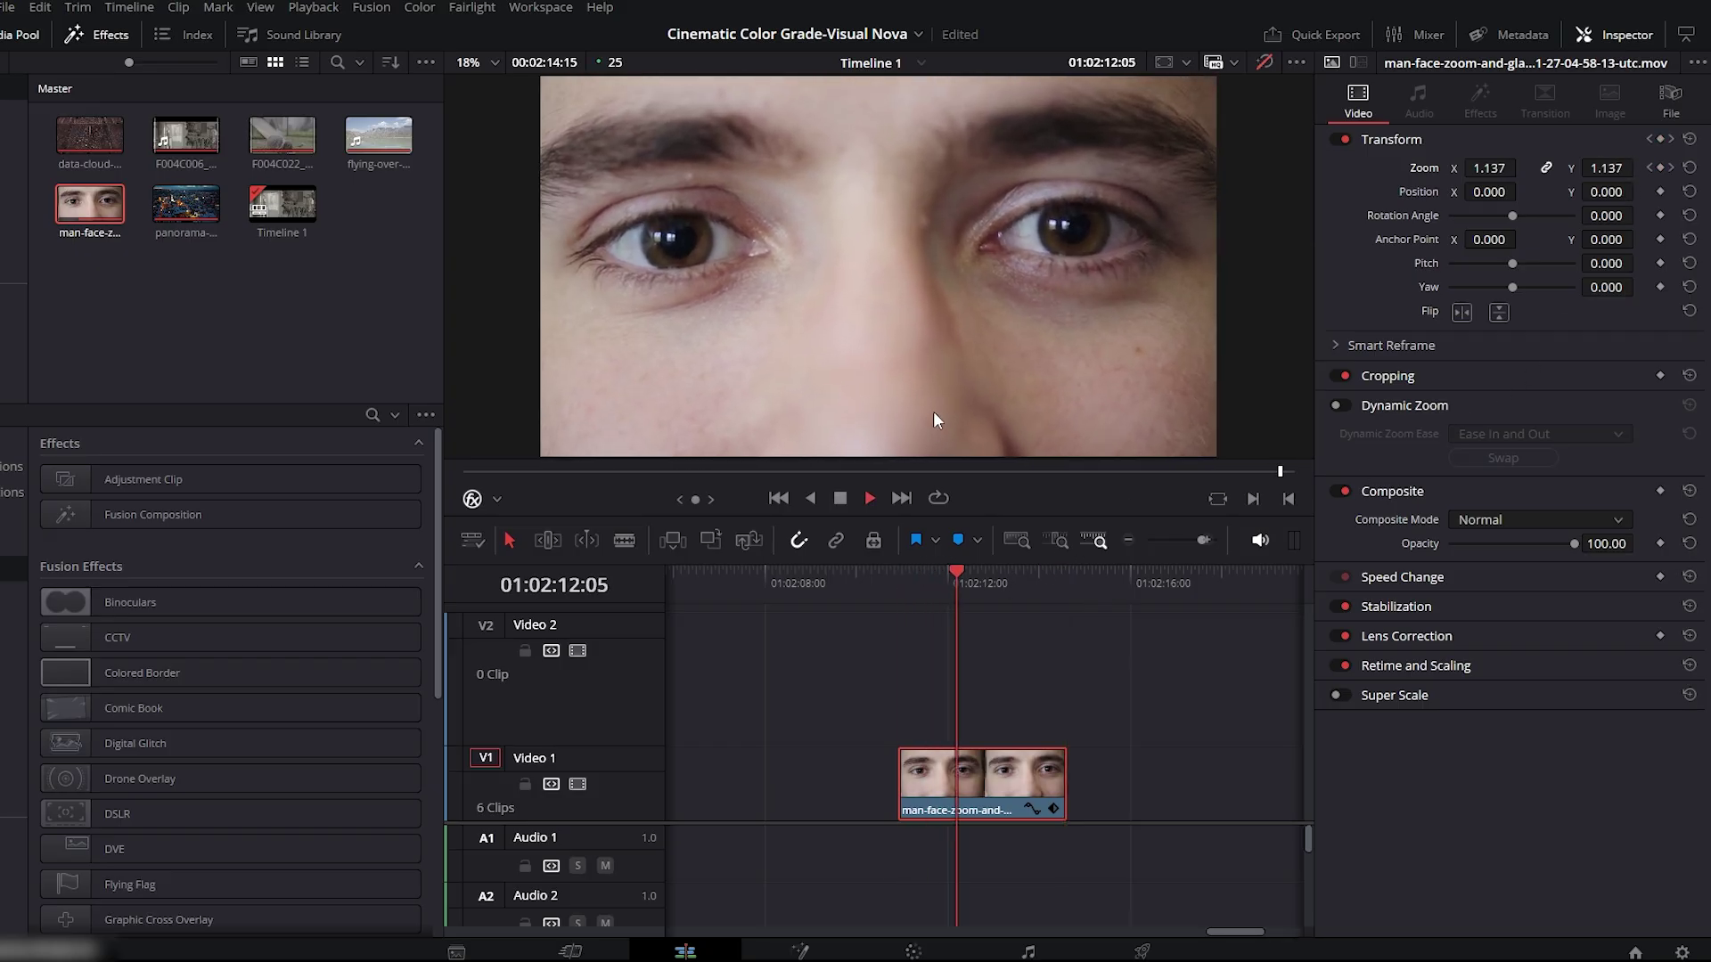
pyautogui.press('space')
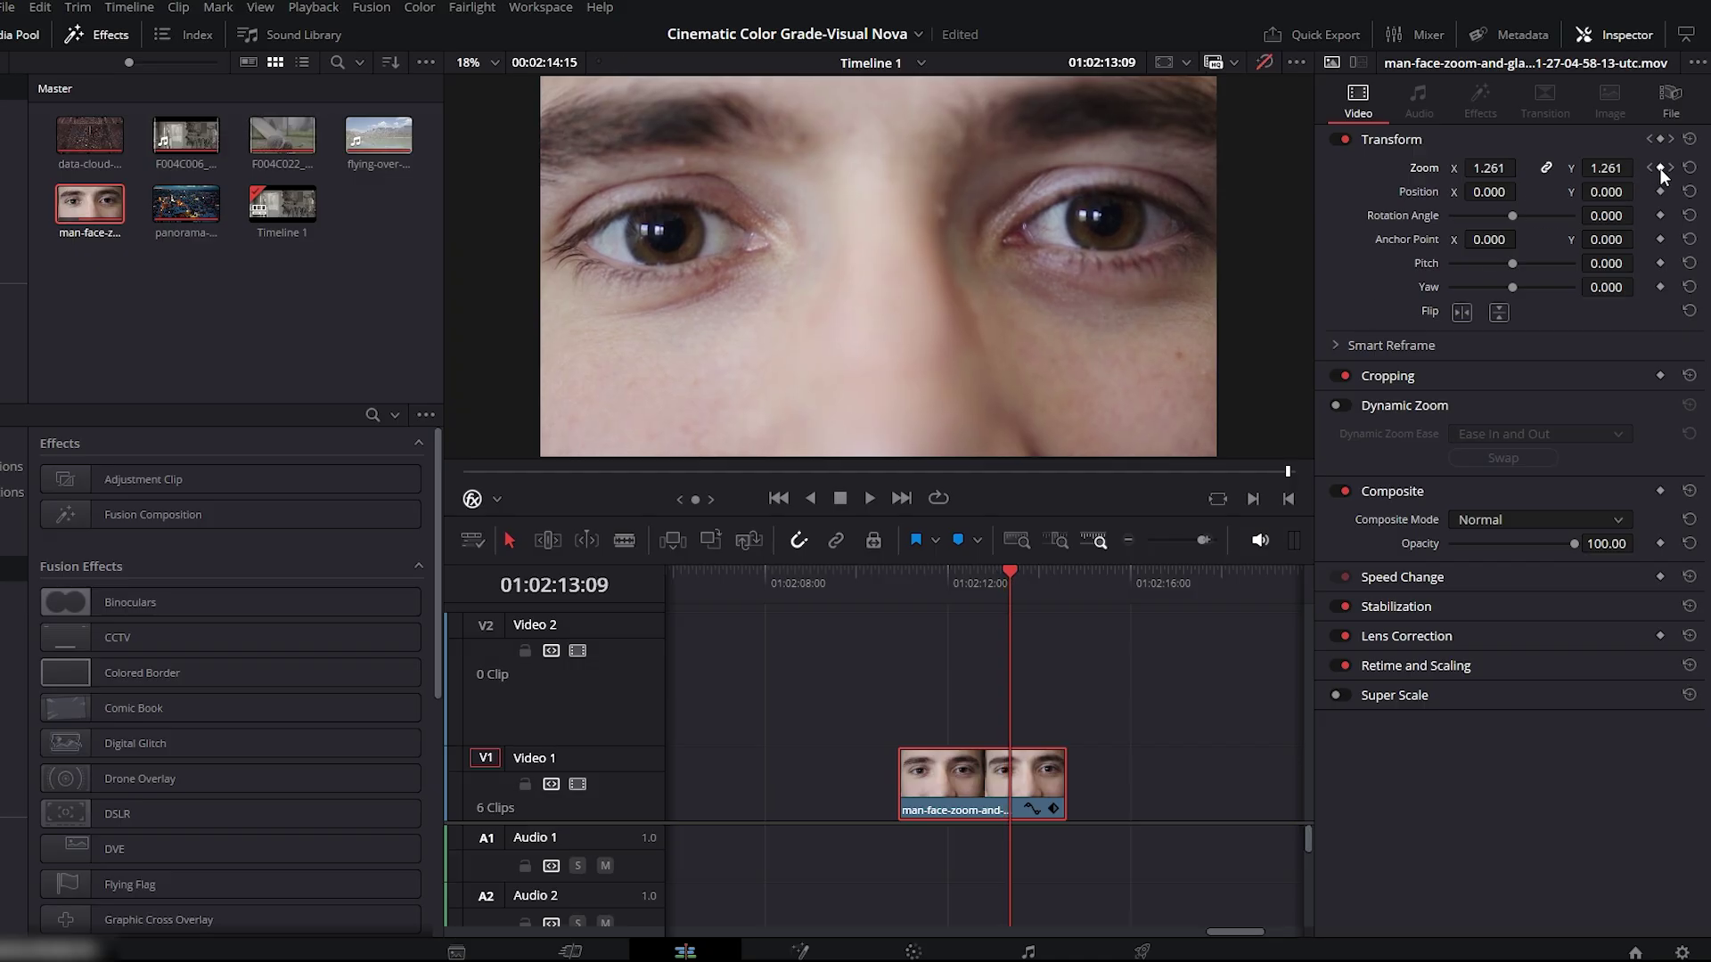
# - Set the first zoom keyframe to Ease Out and the last to Ease In, then preview
pyautogui.click(1650, 168)
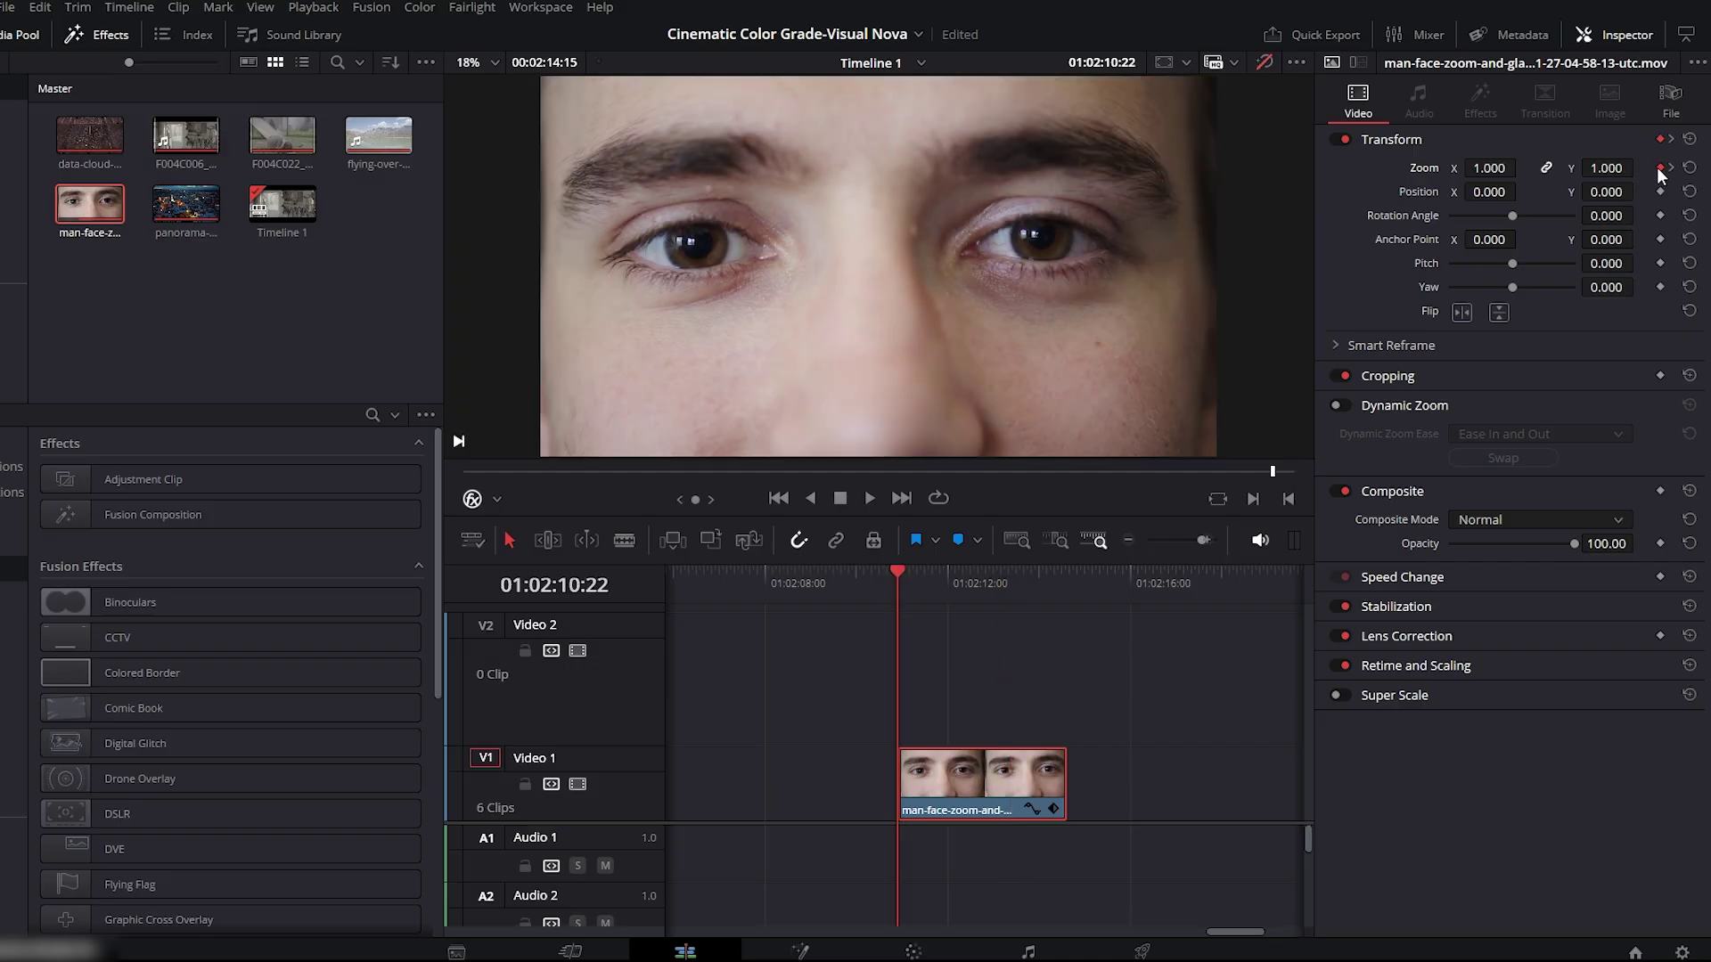
pyautogui.rightClick(1658, 168)
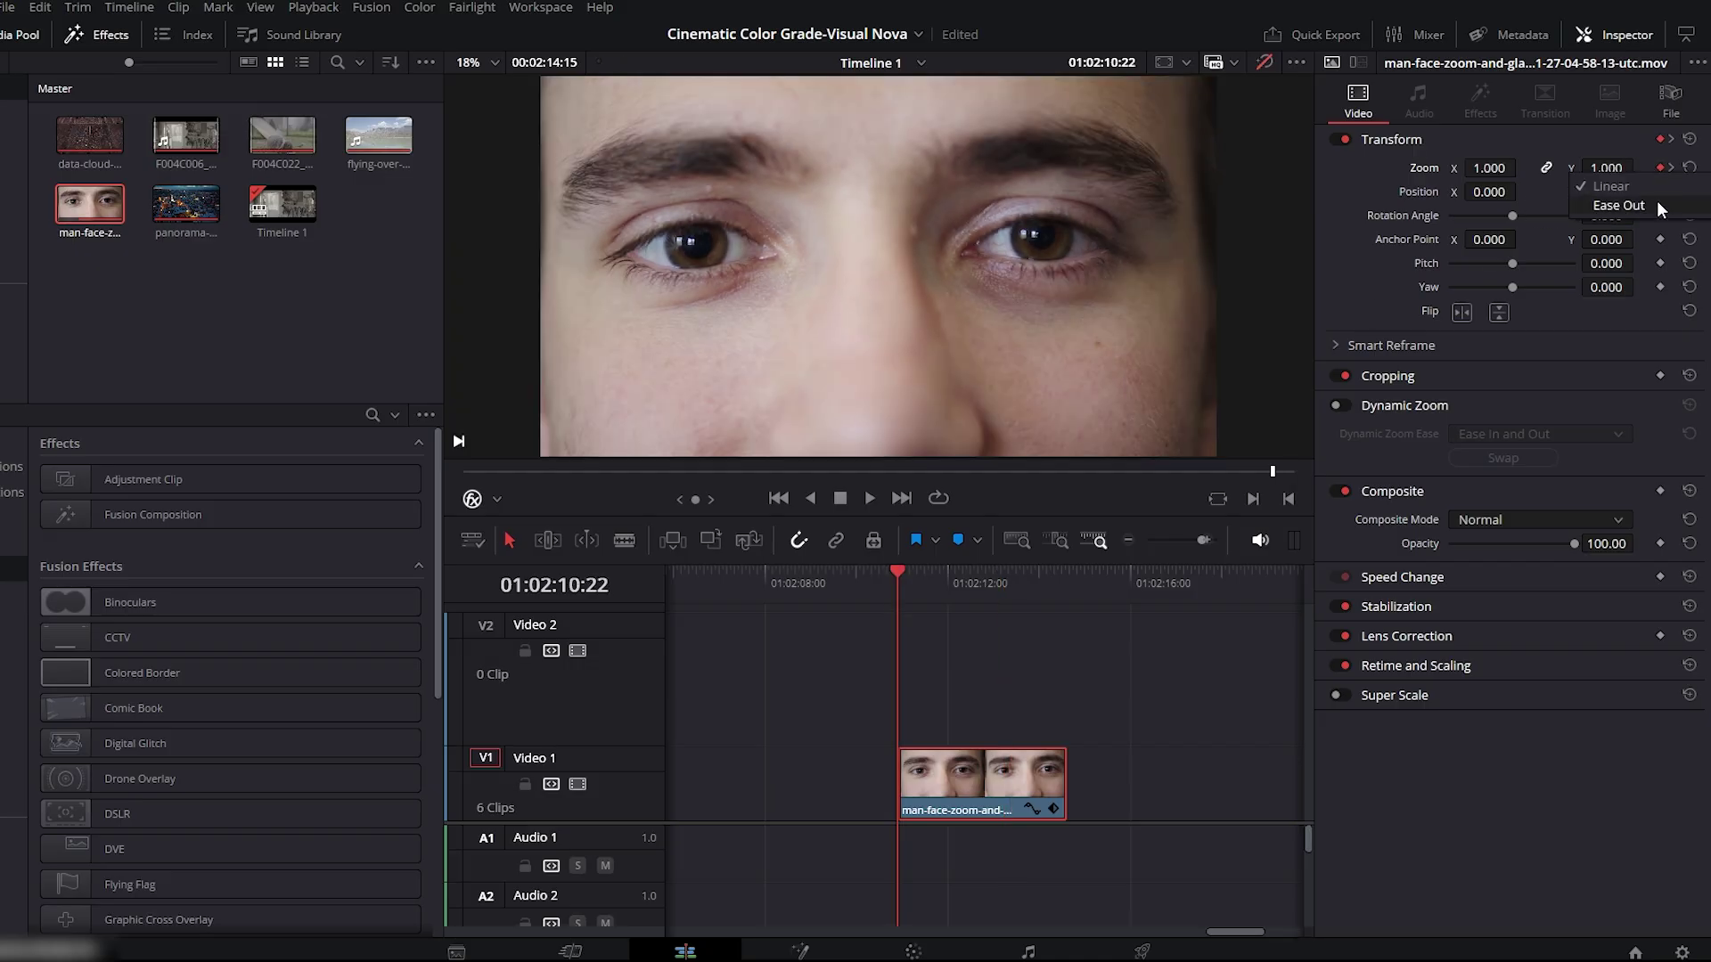
pyautogui.click(1656, 201)
pyautogui.click(1670, 169)
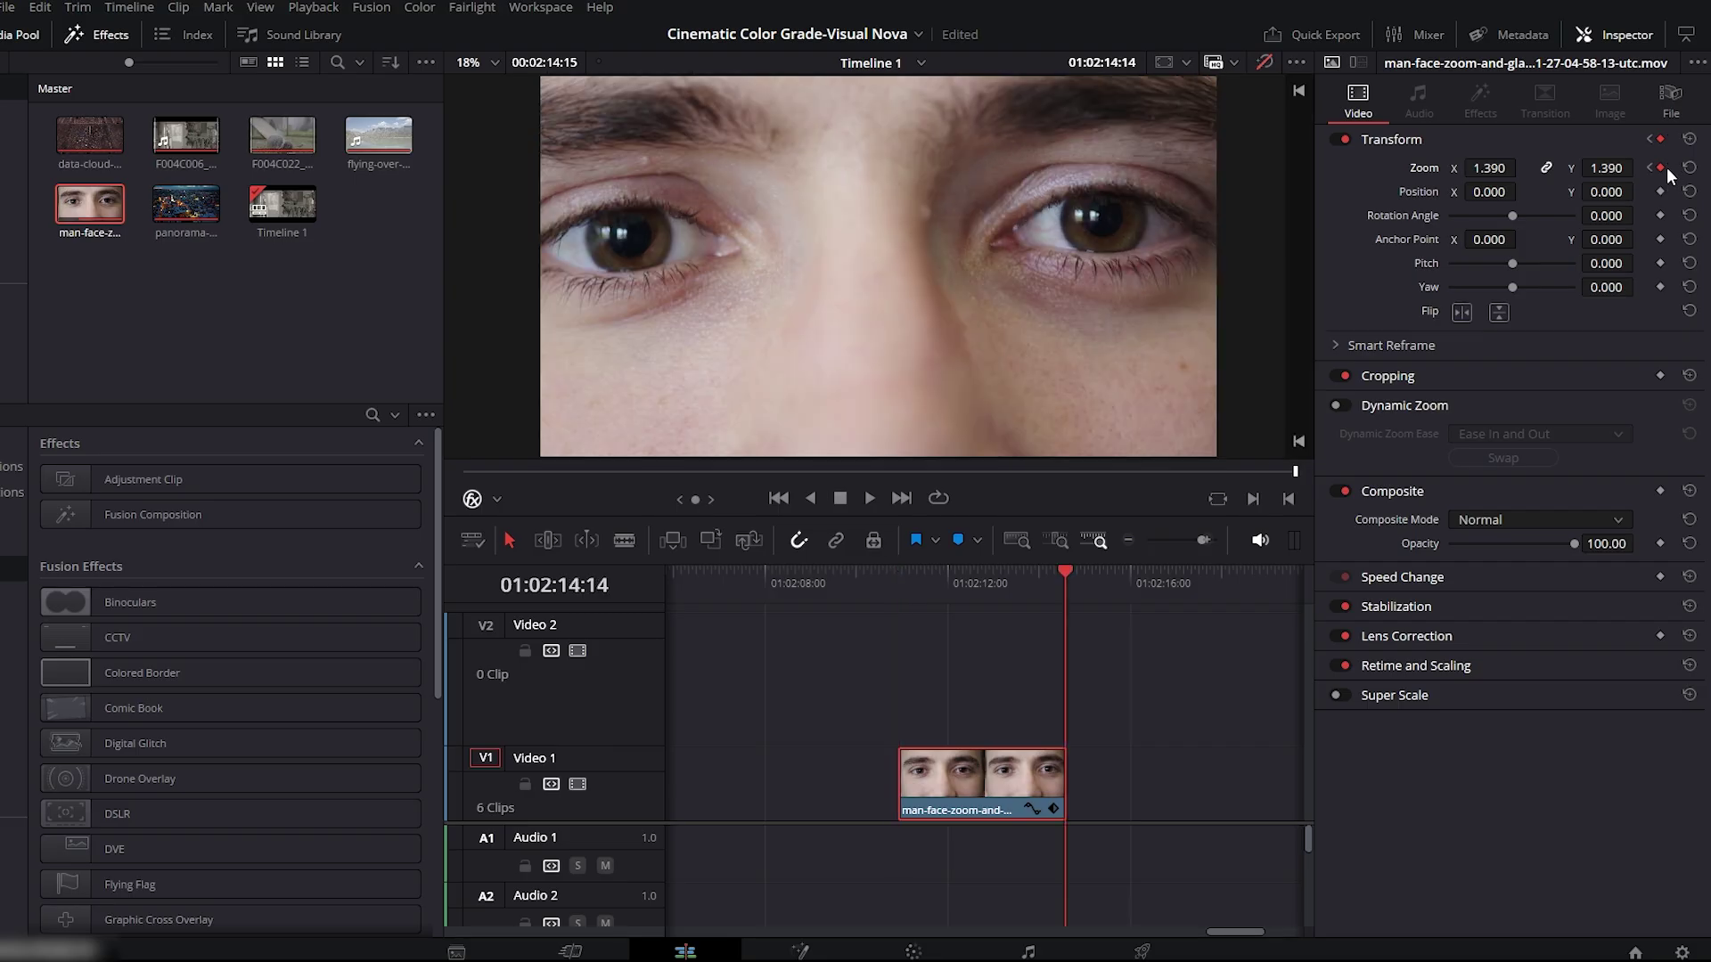
pyautogui.rightClick(1661, 167)
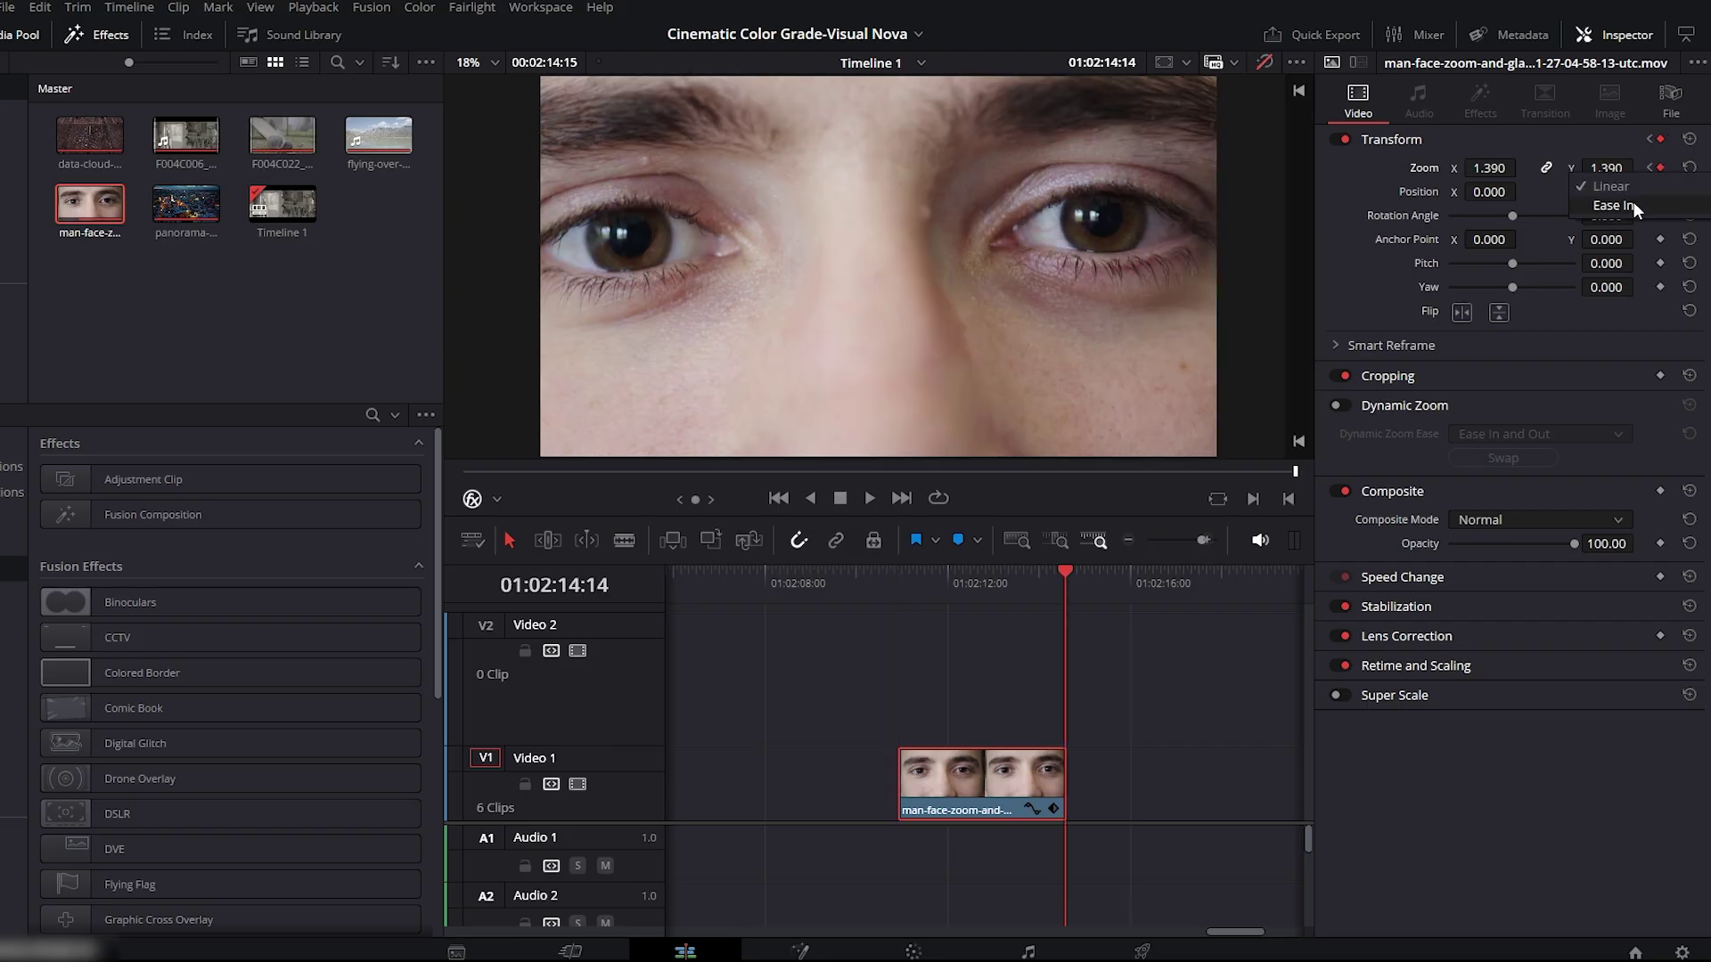
pyautogui.click(1633, 202)
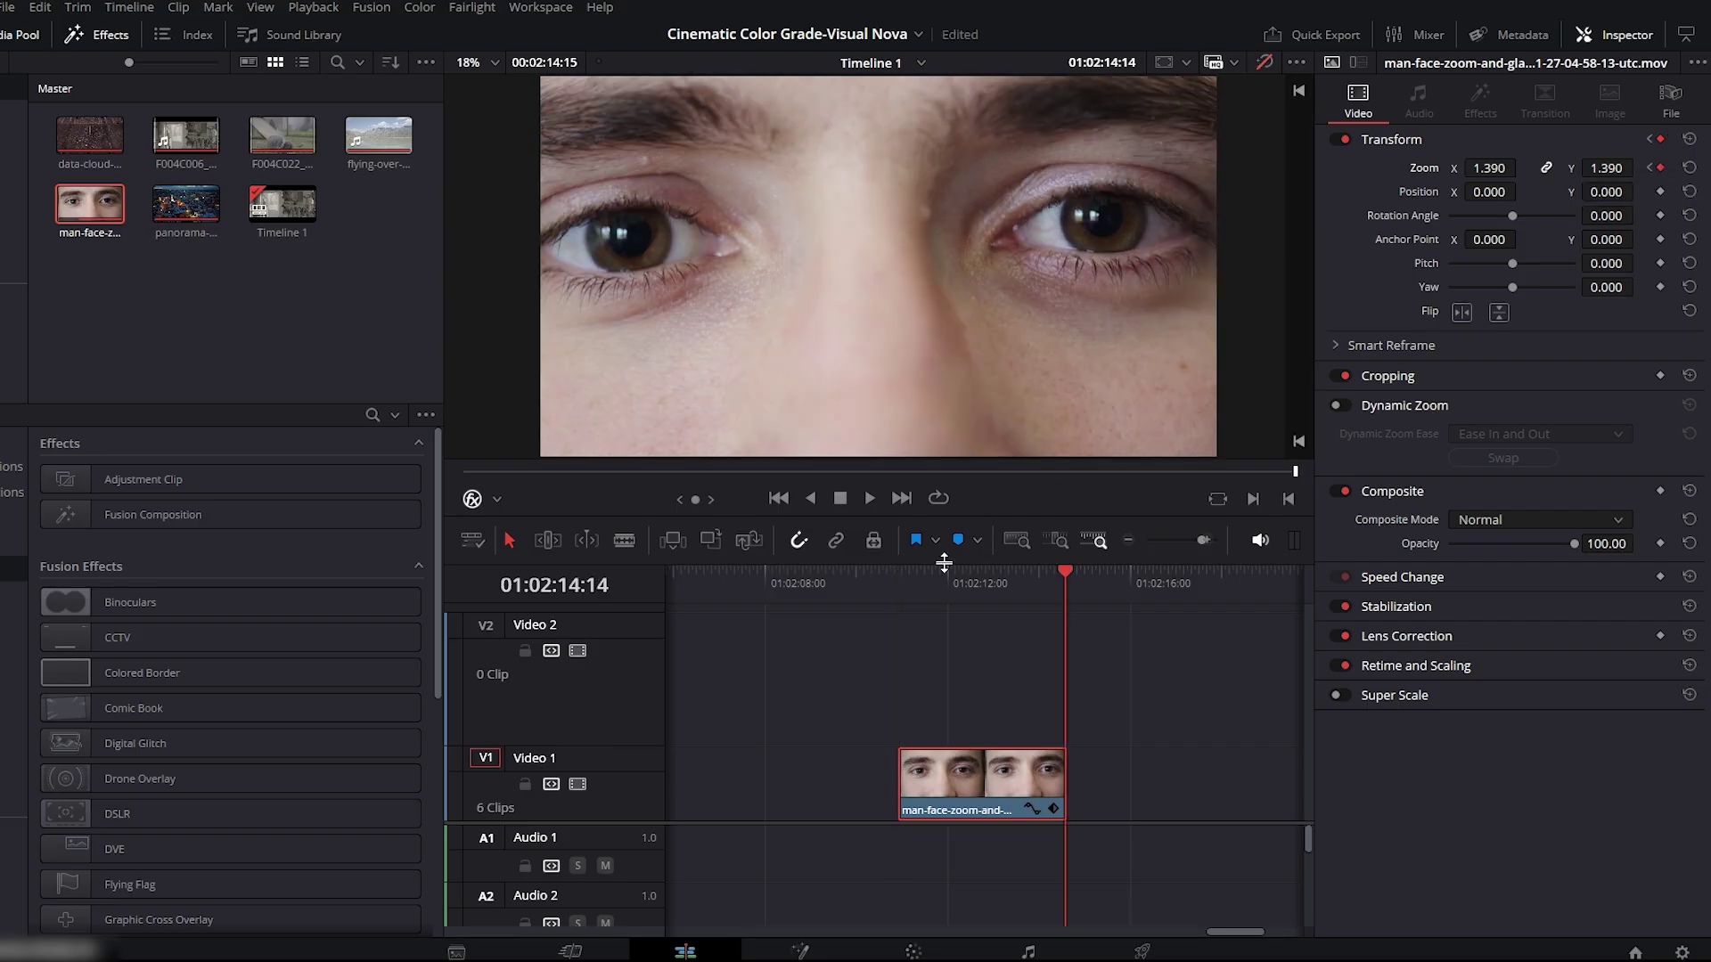
pyautogui.click(922, 579)
pyautogui.press('space')
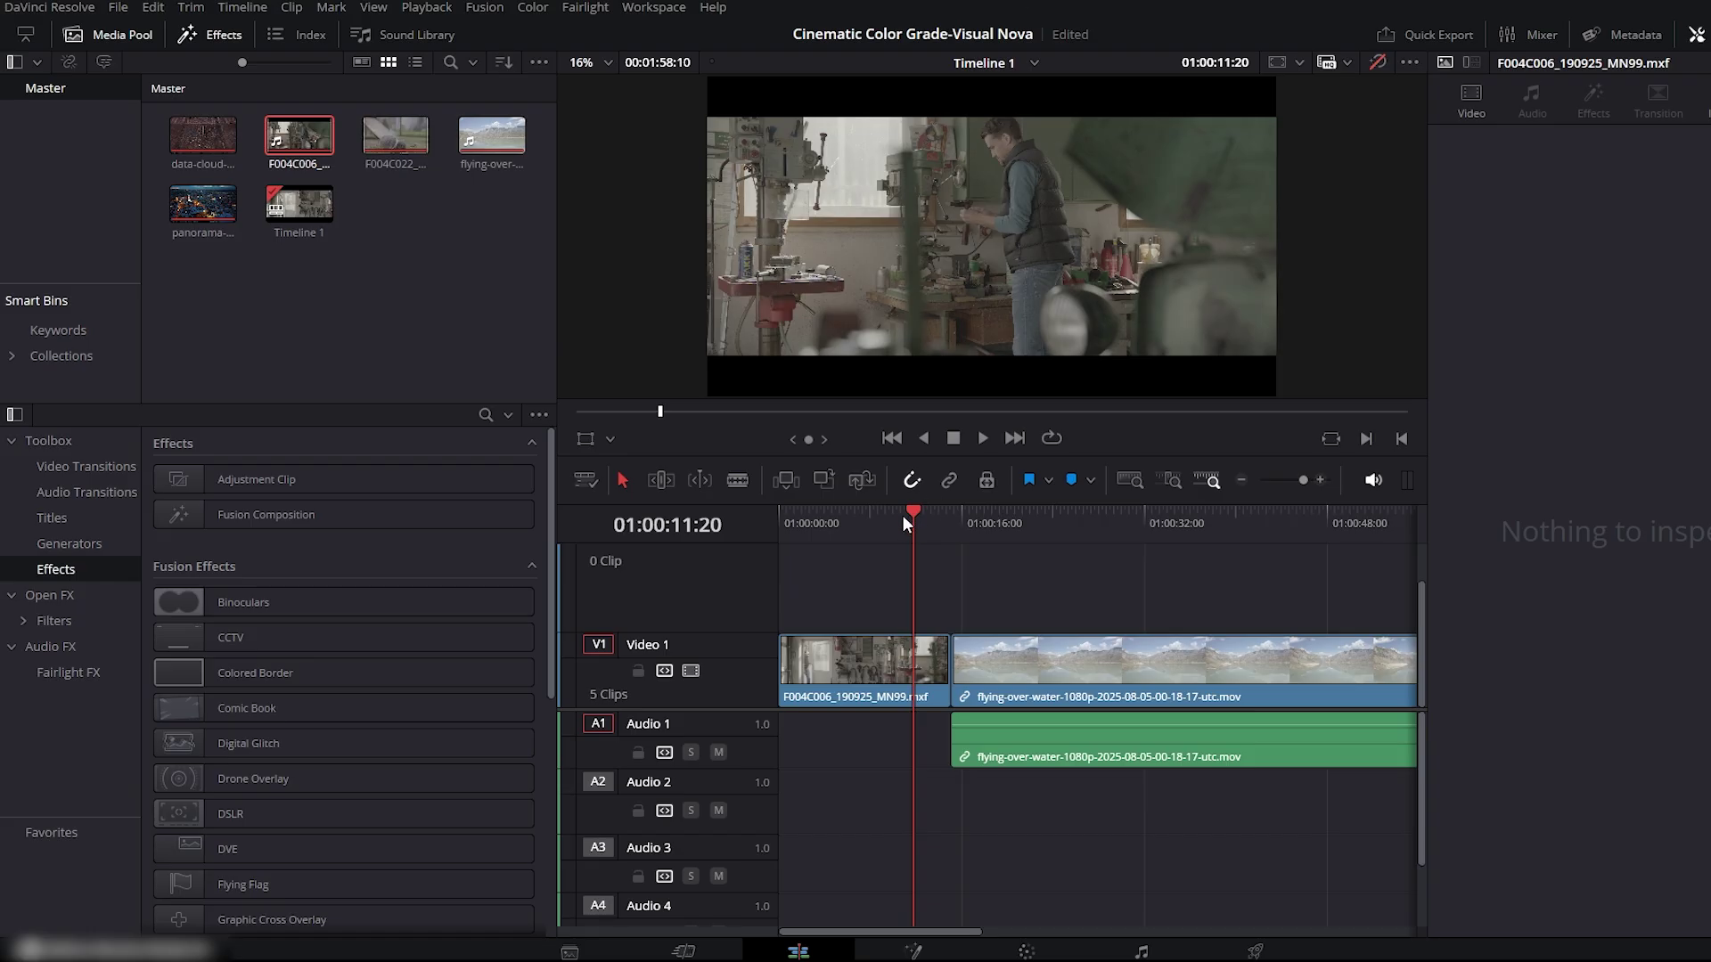
# - Open the F004C006 clip's source and add only its audio onto Audio 2, adjusting its volume
pyautogui.moveTo(901, 515)
pyautogui.mouseDown()
pyautogui.moveTo(874, 520)
pyautogui.moveTo(902, 520)
pyautogui.mouseUp()
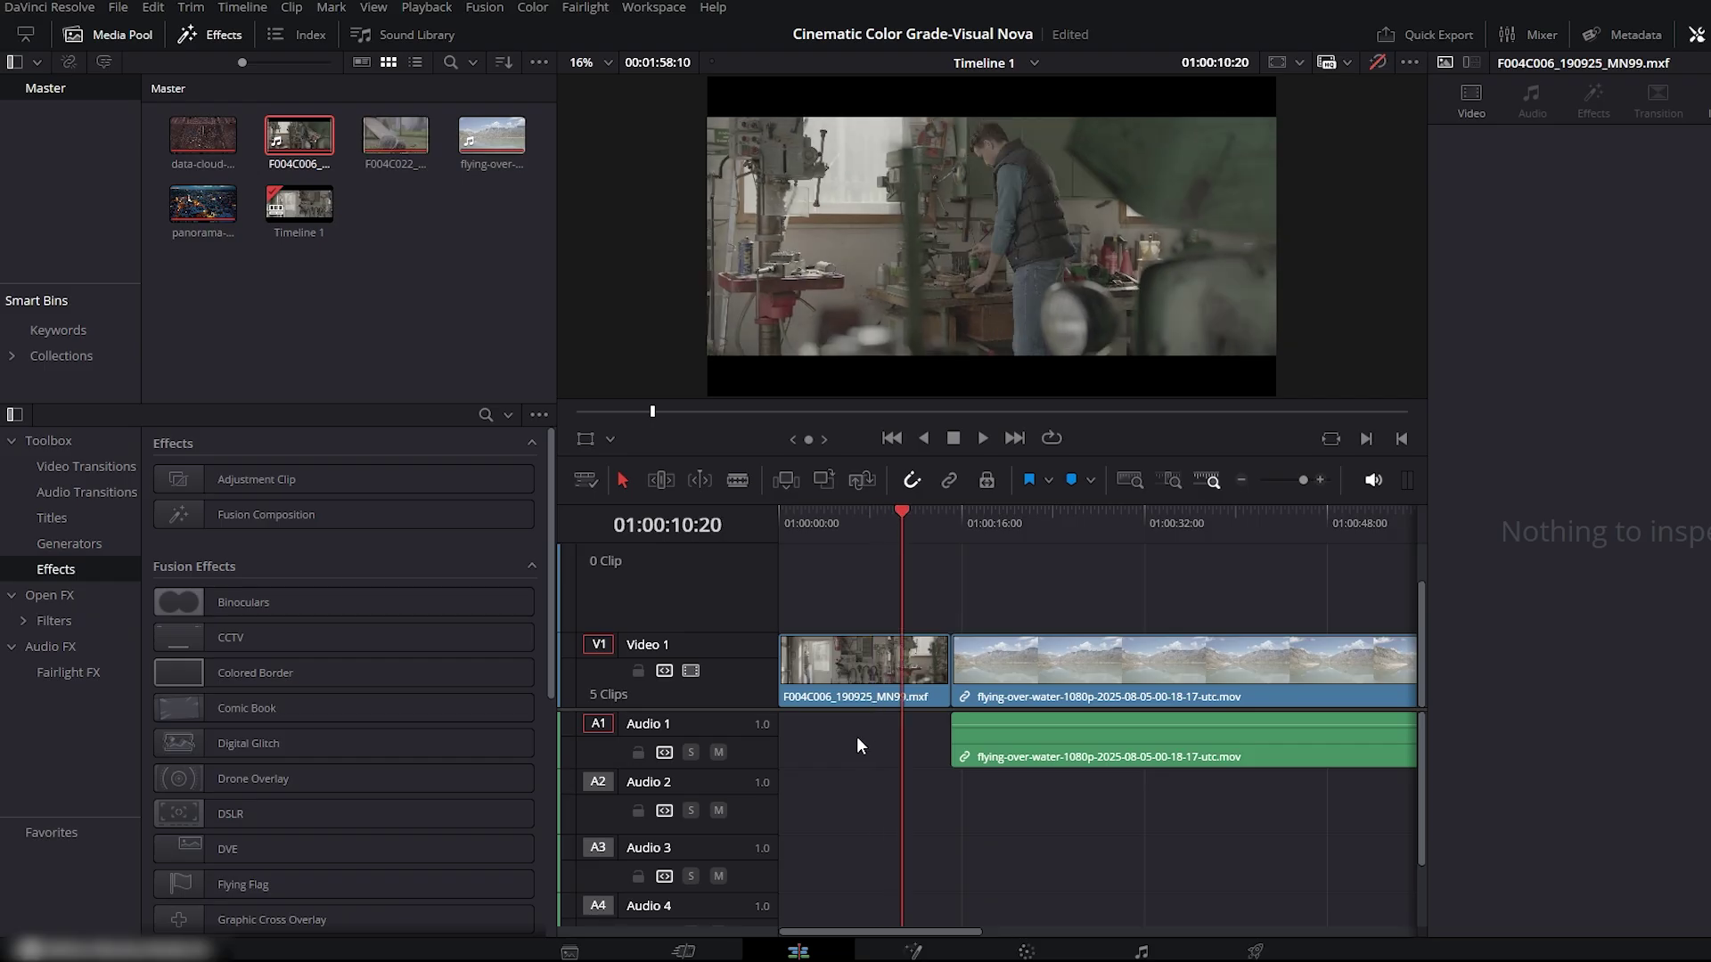
pyautogui.click(1041, 743)
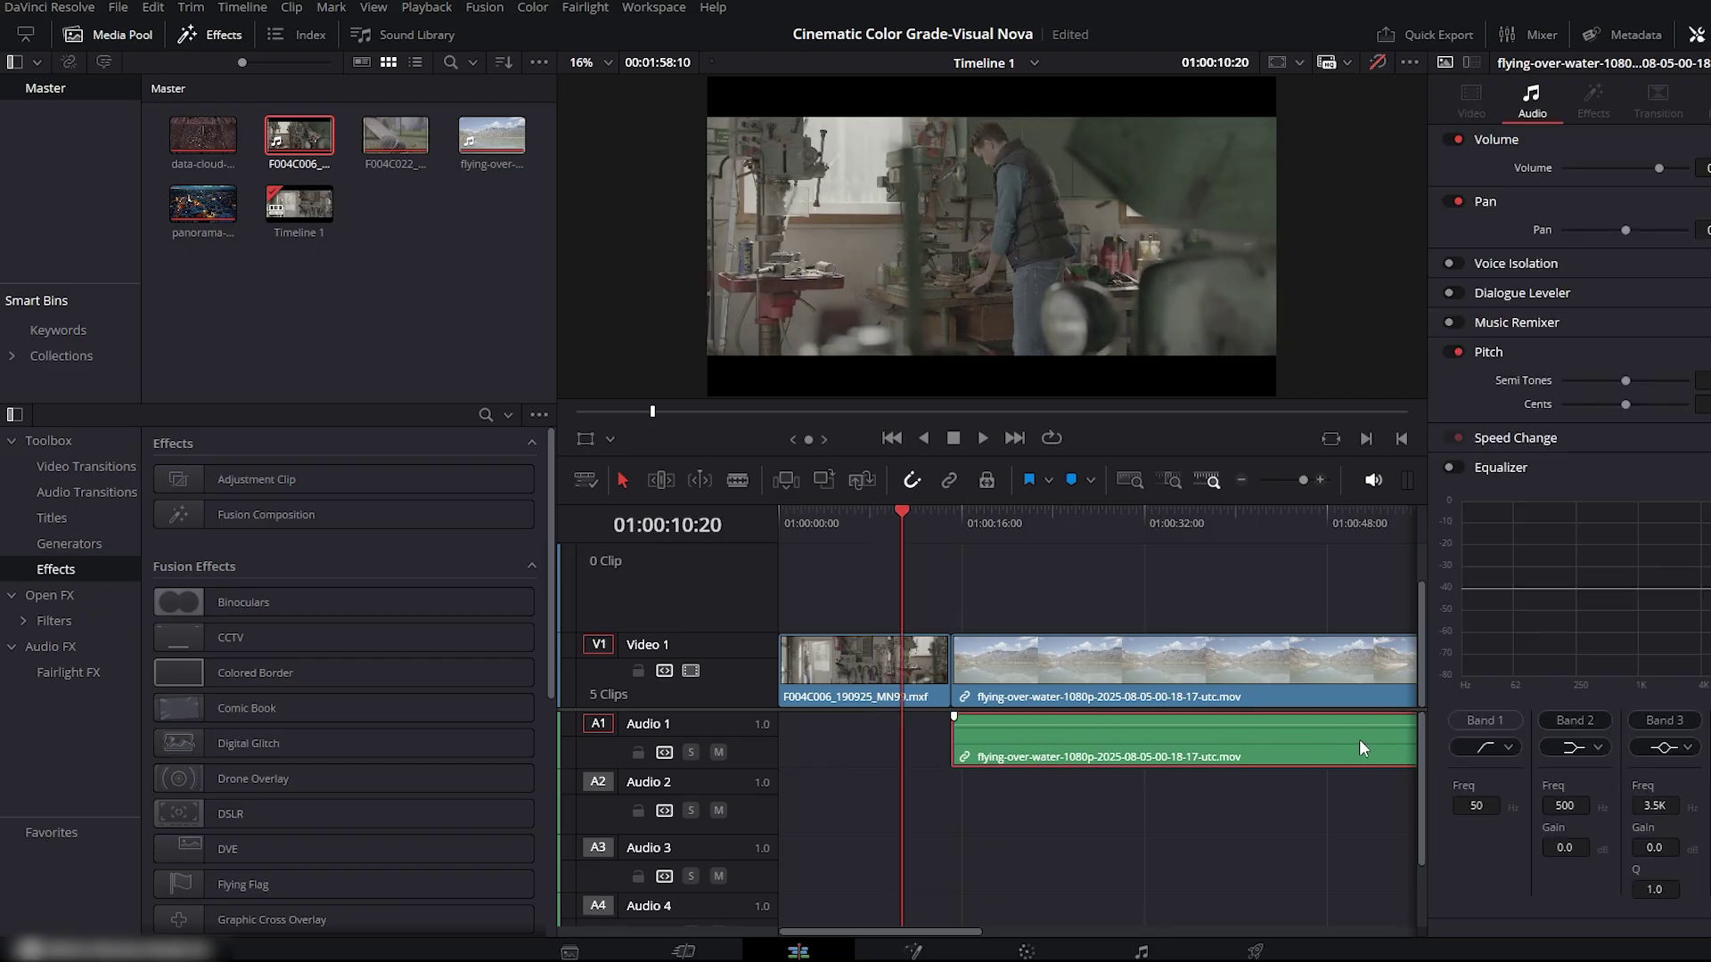
pyautogui.click(891, 511)
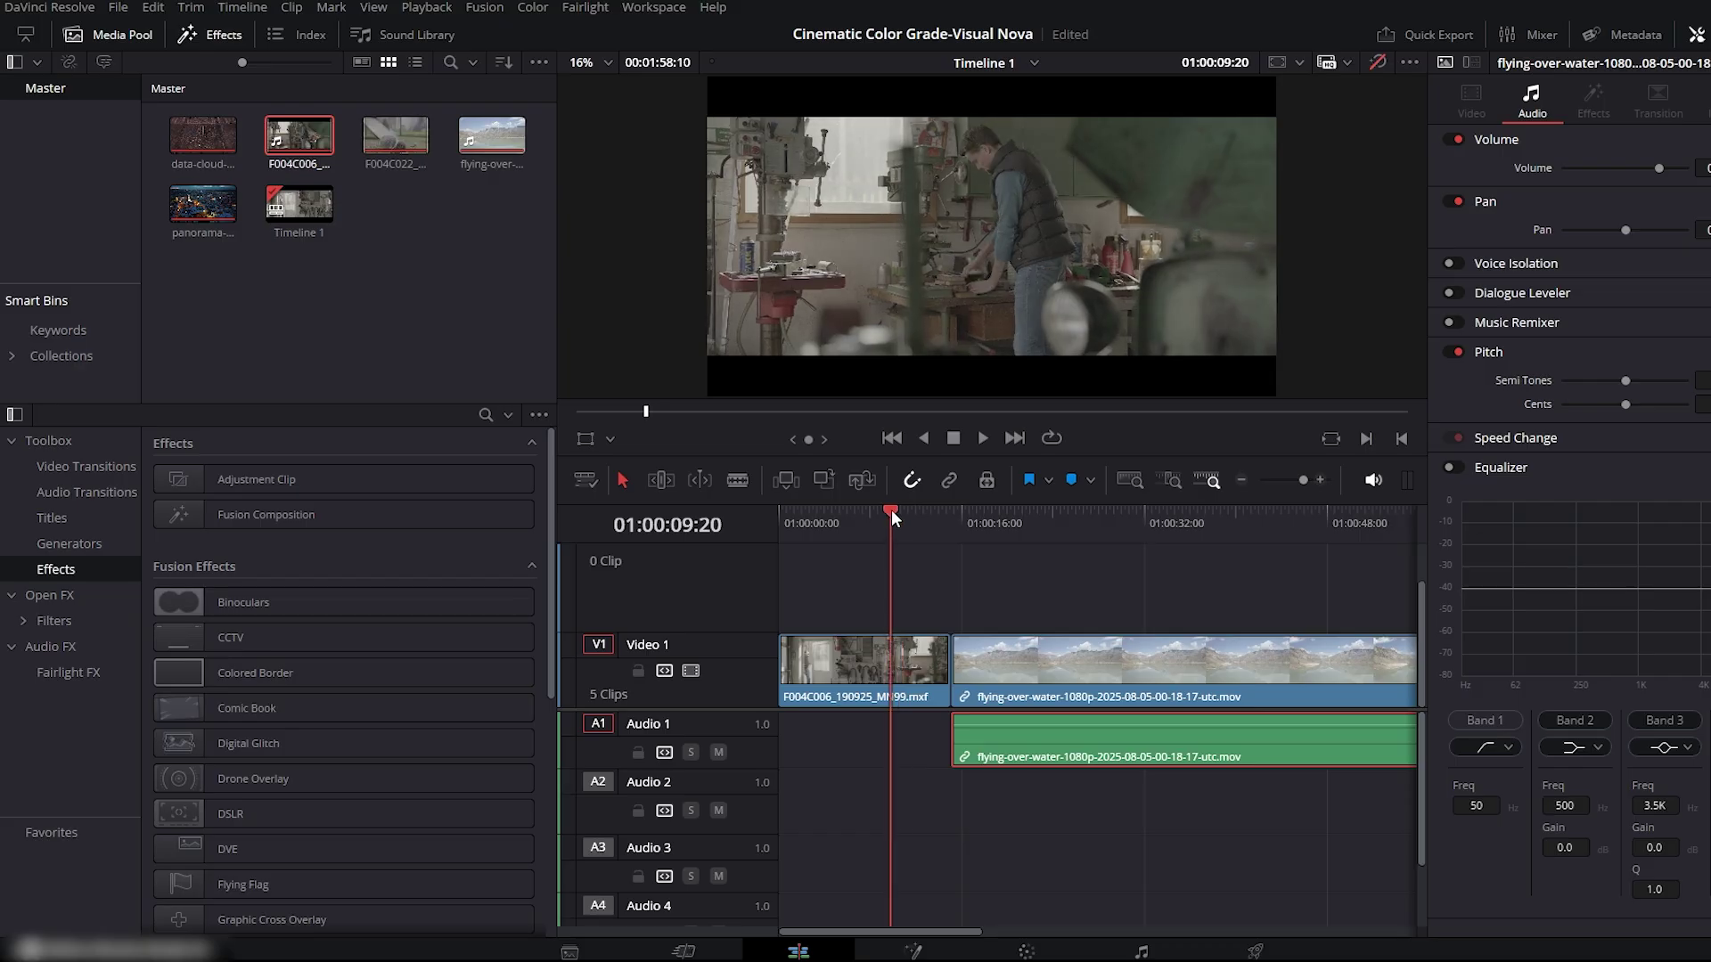
pyautogui.click(888, 678)
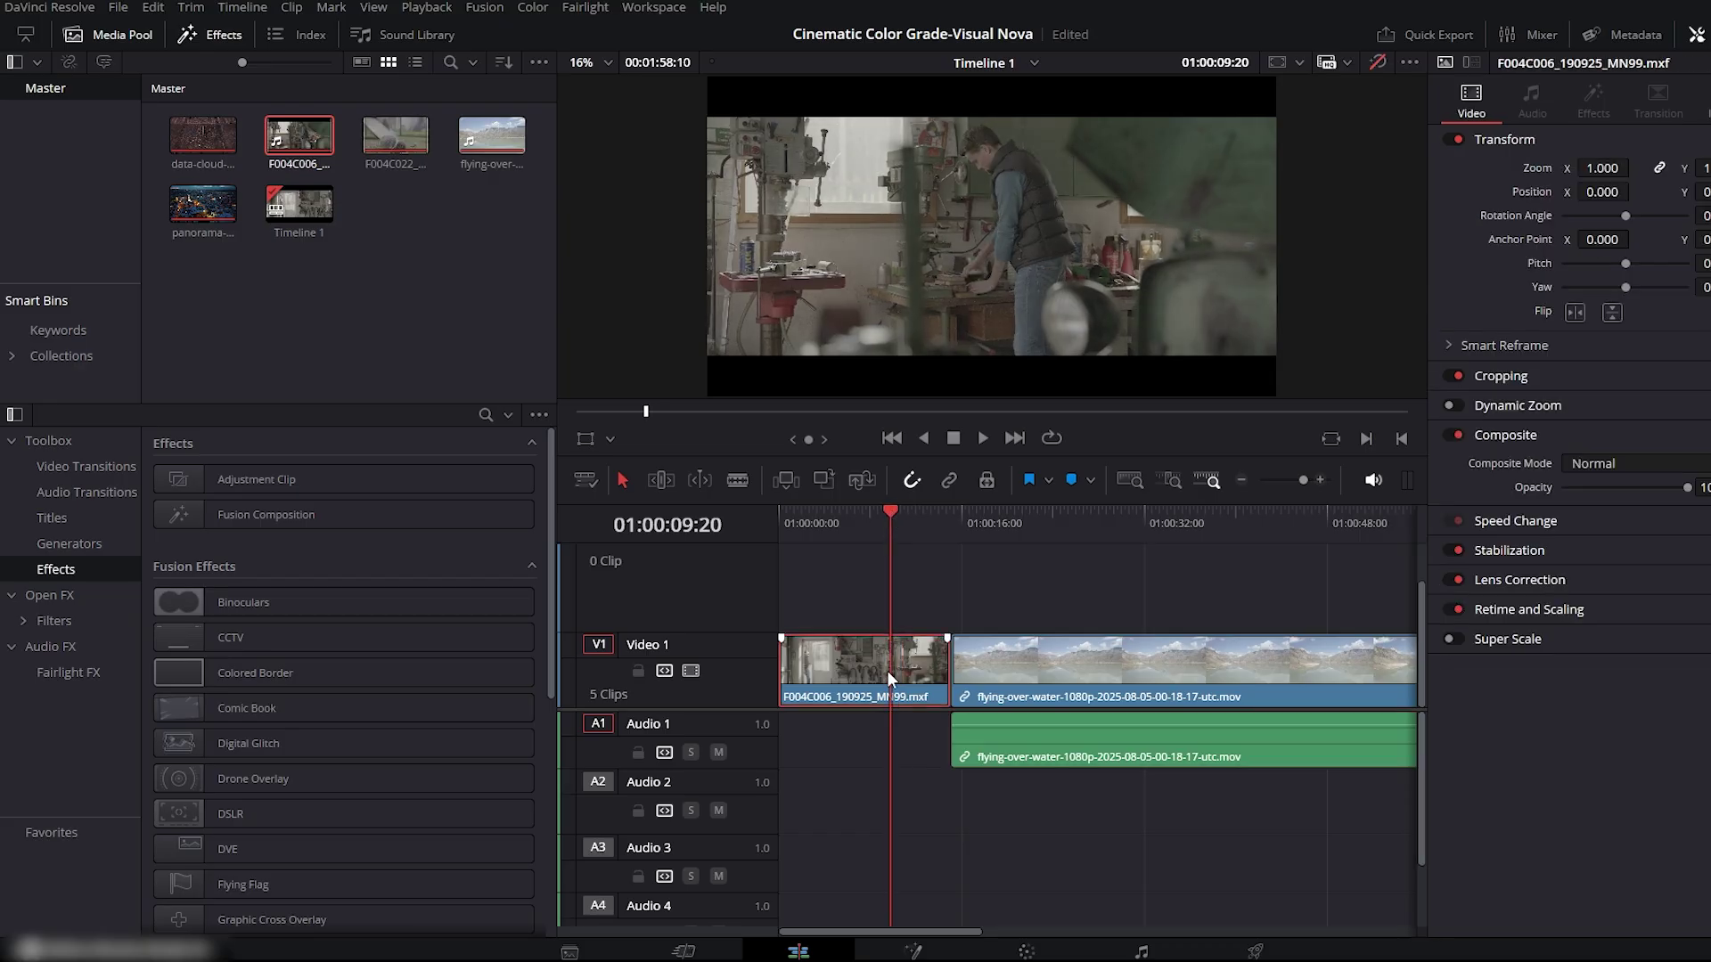
pyautogui.press('f')
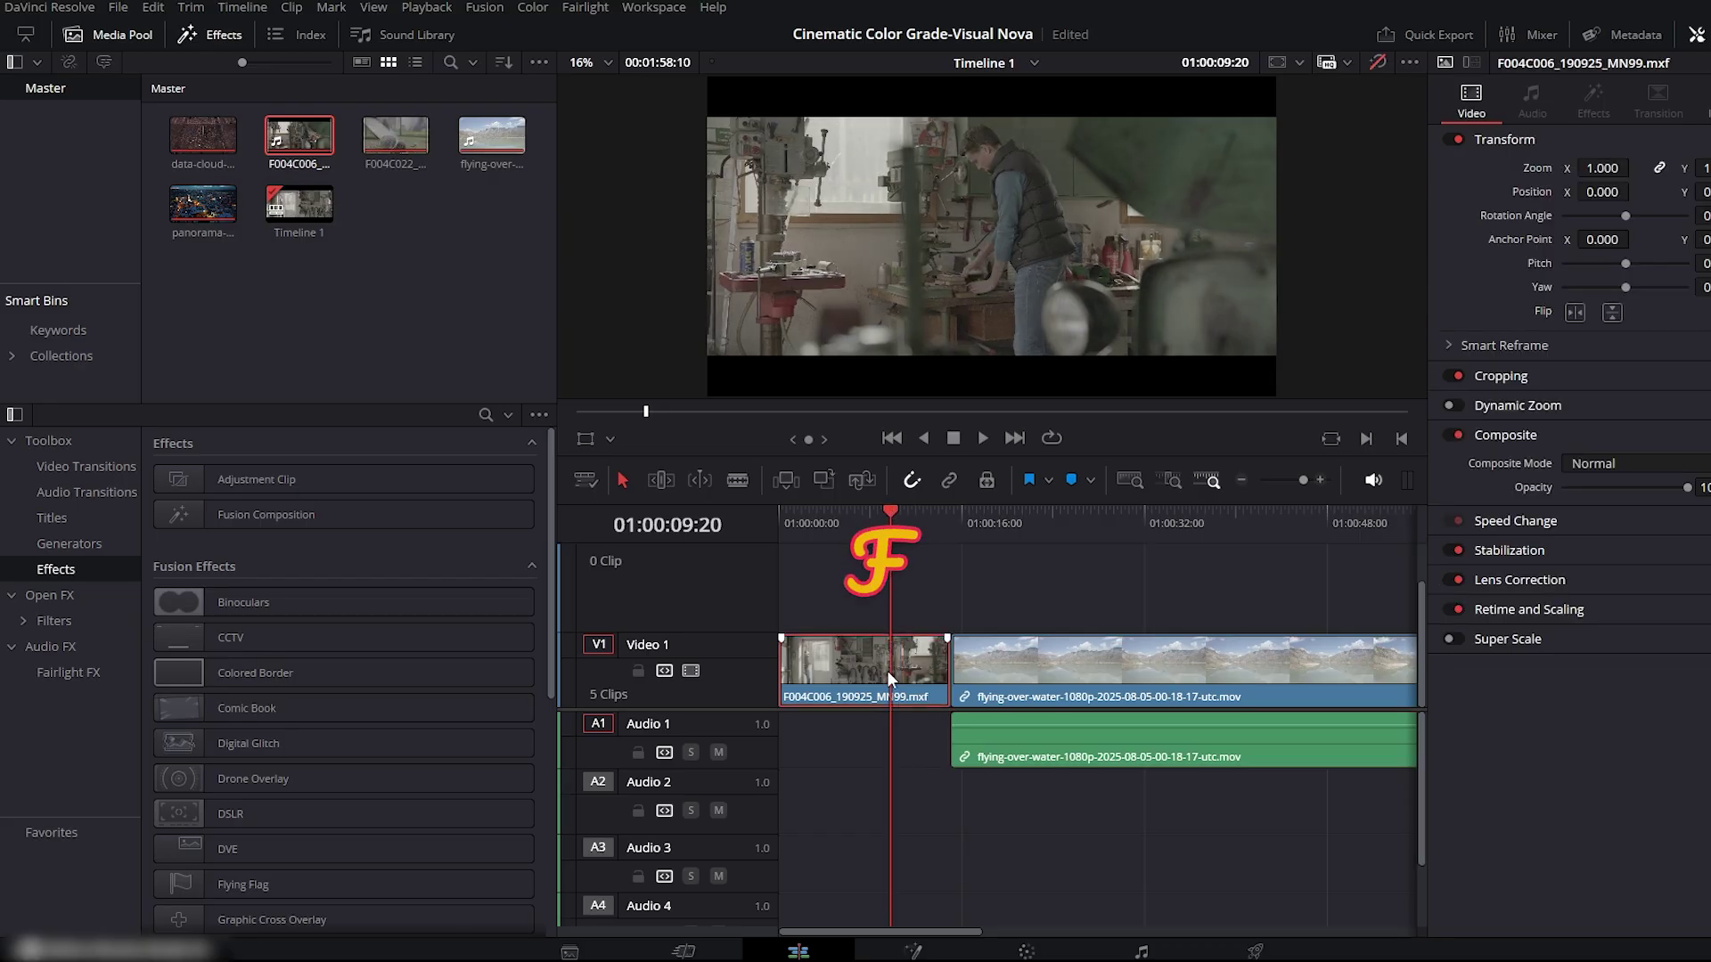
pyautogui.moveTo(993, 377)
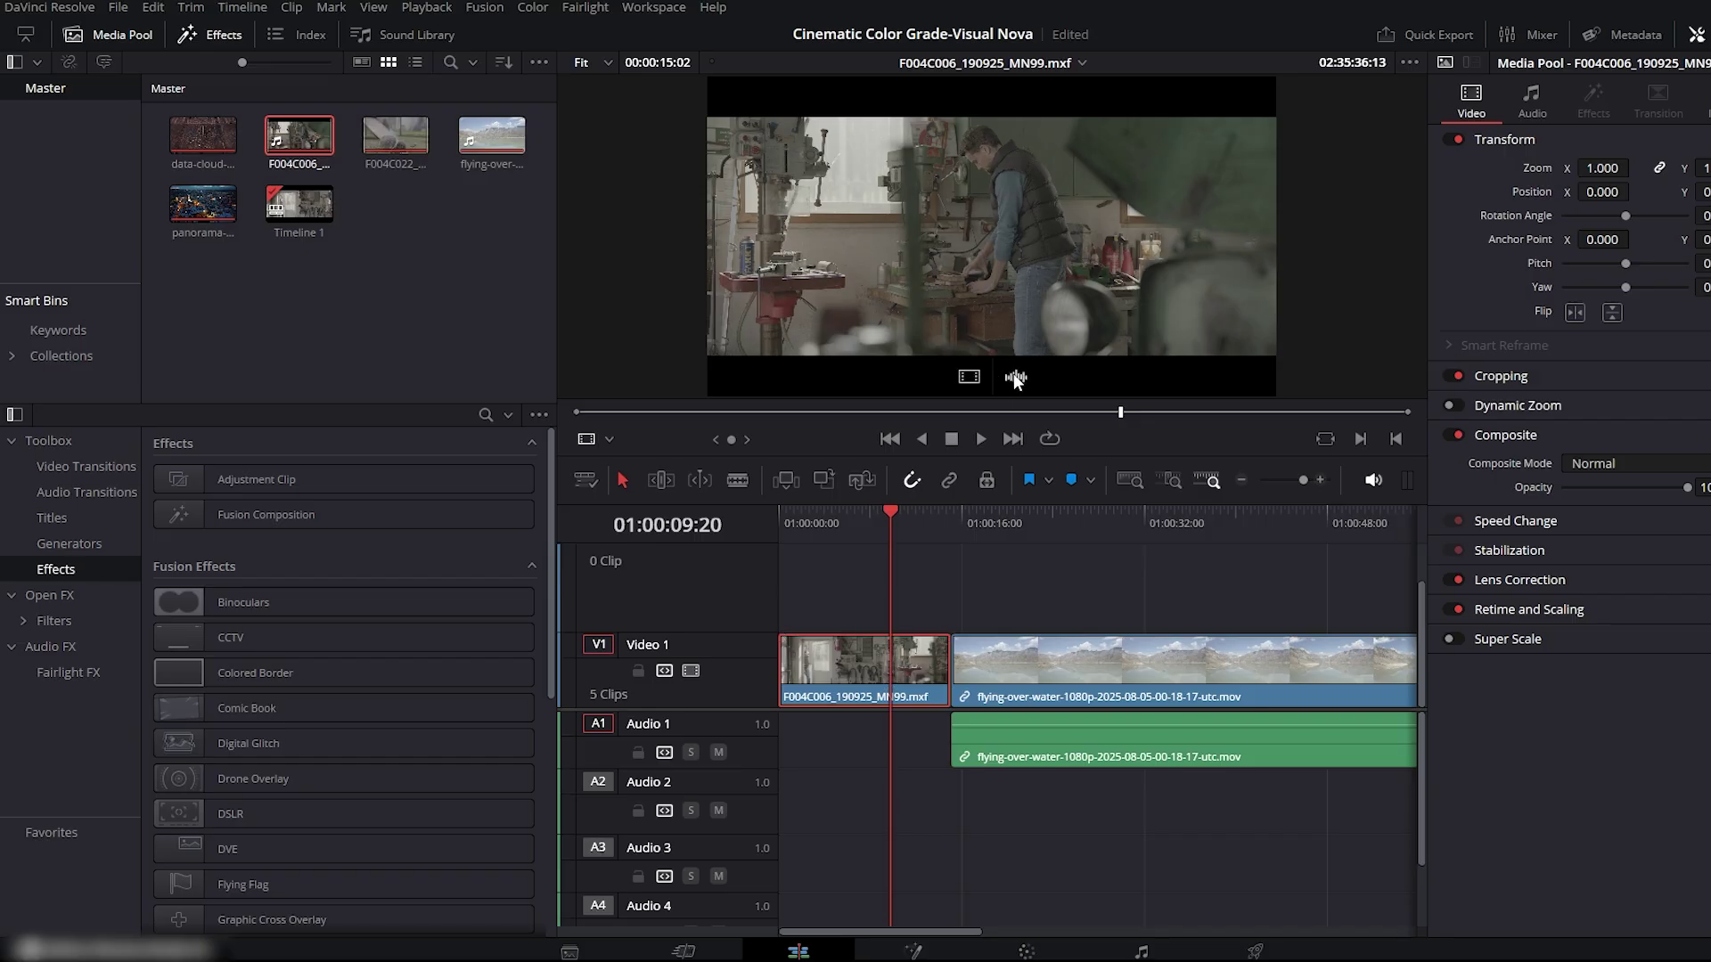
pyautogui.moveTo(1015, 378); pyautogui.dragTo(777, 770)
pyautogui.moveTo(815, 525)
pyautogui.mouseDown()
pyautogui.moveTo(794, 515)
pyautogui.moveTo(811, 515)
pyautogui.mouseUp()
pyautogui.moveTo(821, 785); pyautogui.dragTo(830, 774)
# - Delete the F004C006 video from Video 1 and add only the source's video back onto Video 1
pyautogui.click(860, 526)
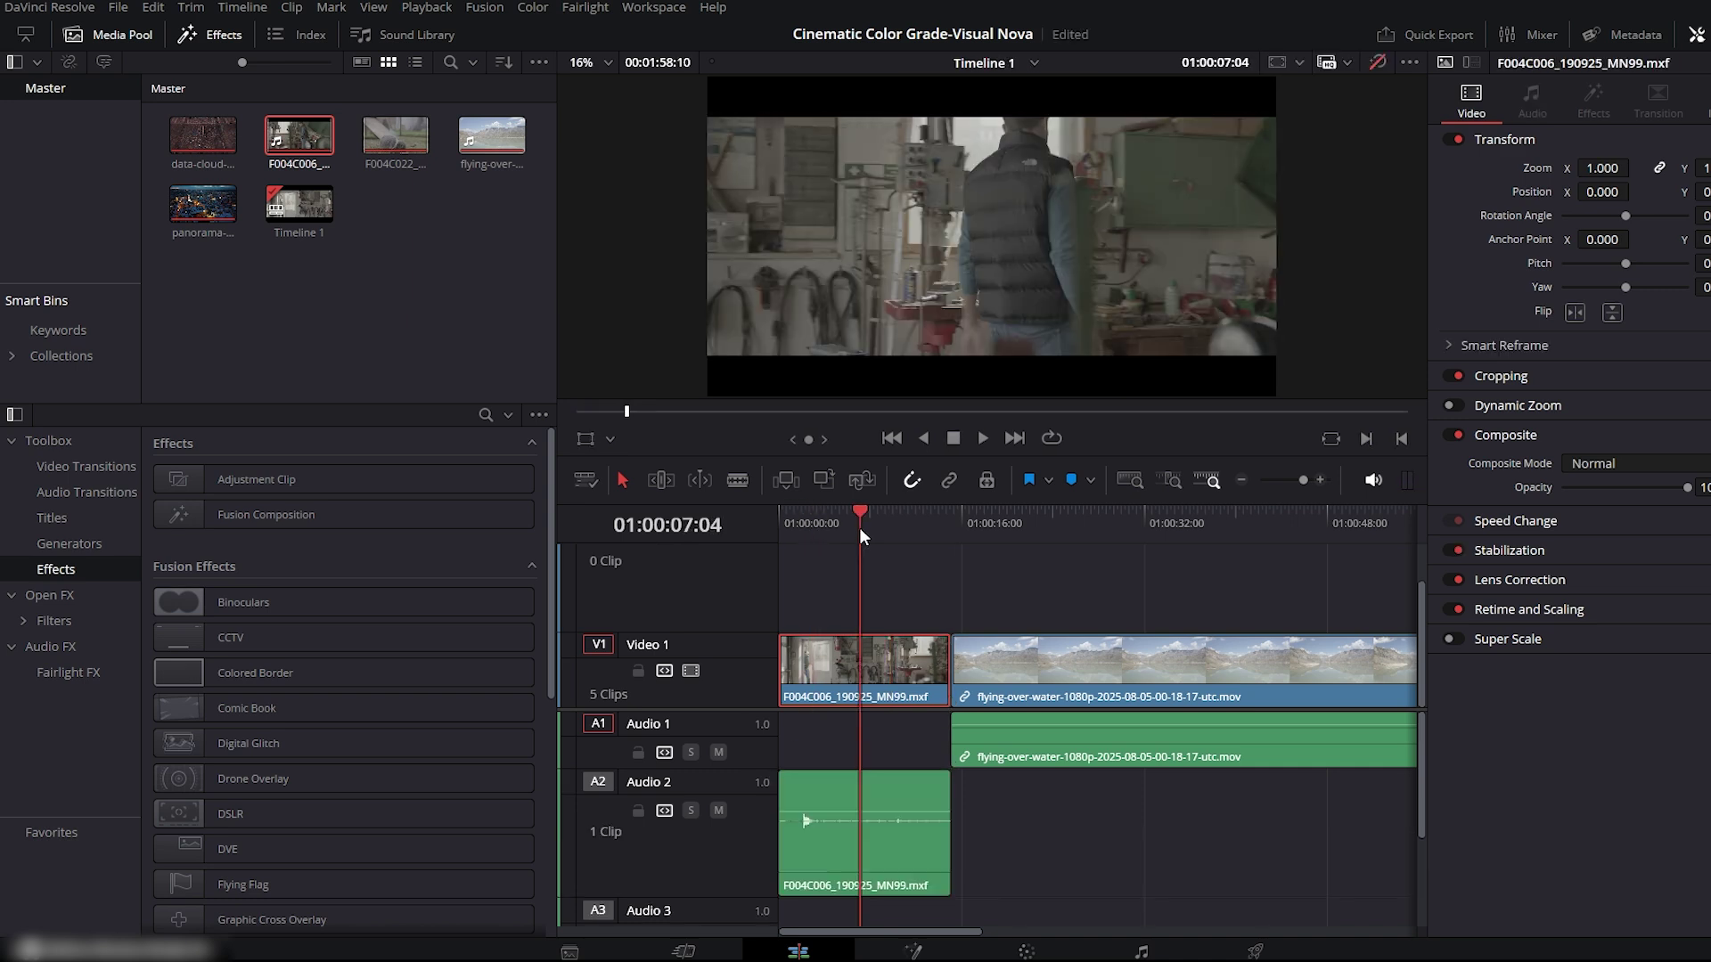
pyautogui.press('BackSpace')
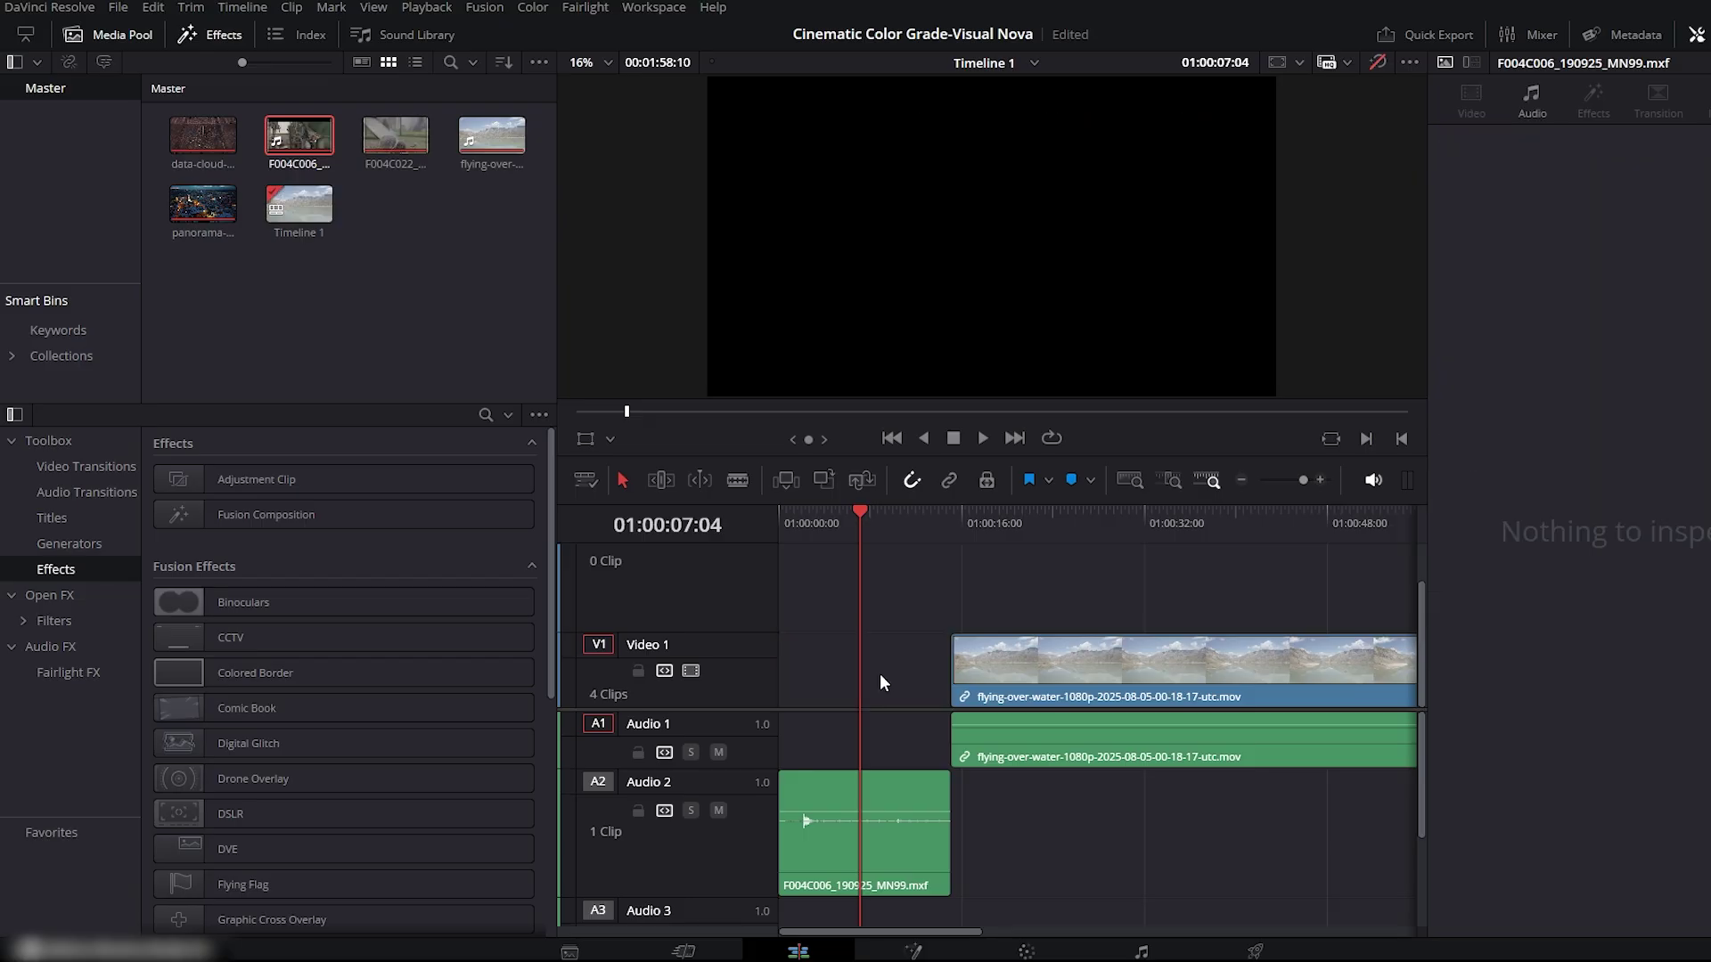
pyautogui.click(847, 842)
pyautogui.doubleClick(847, 841)
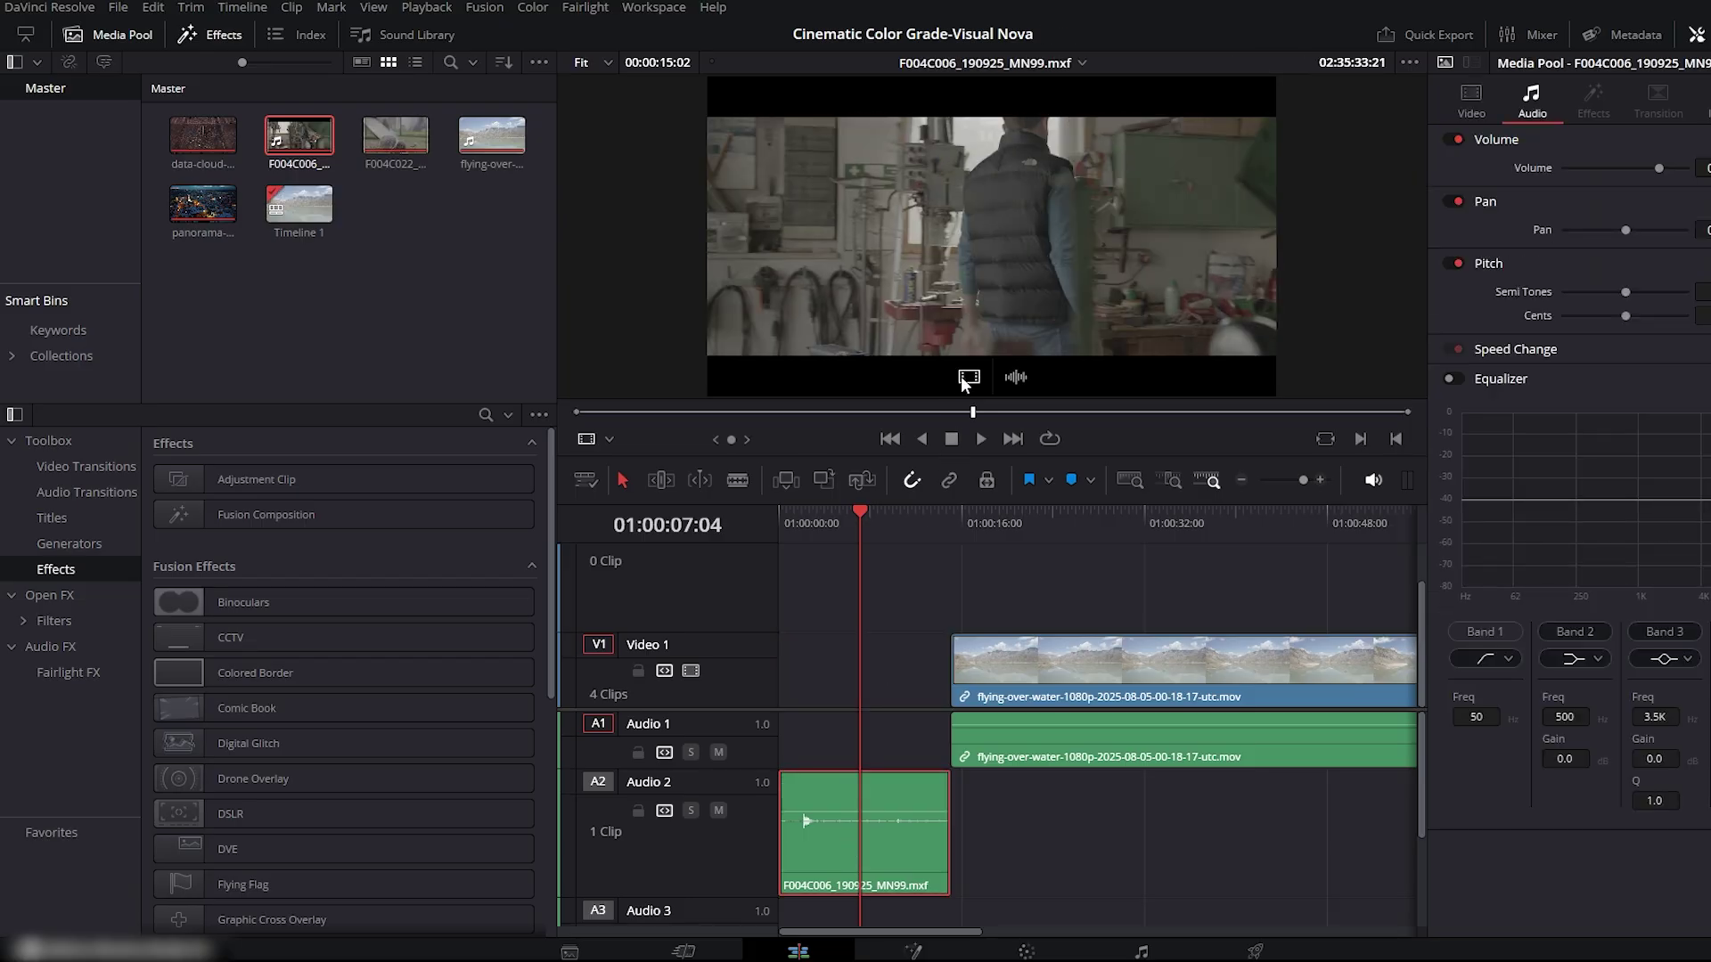
pyautogui.moveTo(969, 379); pyautogui.dragTo(762, 634)
pyautogui.moveTo(820, 522); pyautogui.dragTo(900, 504)
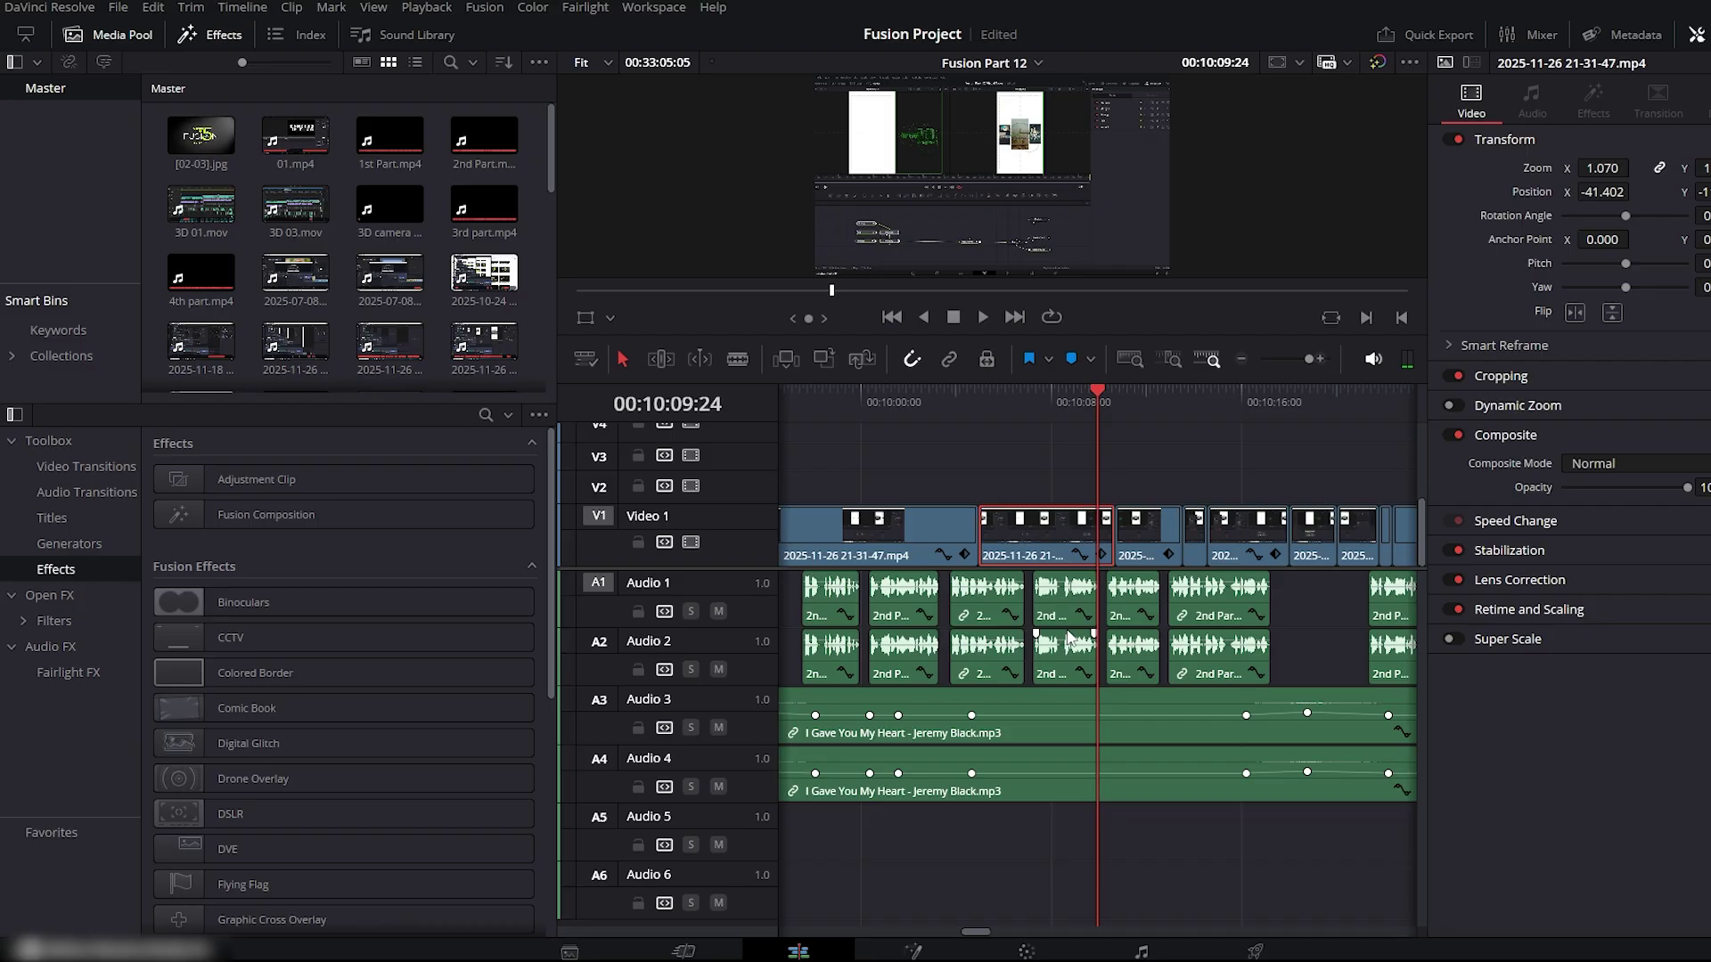
pyautogui.click(1065, 664)
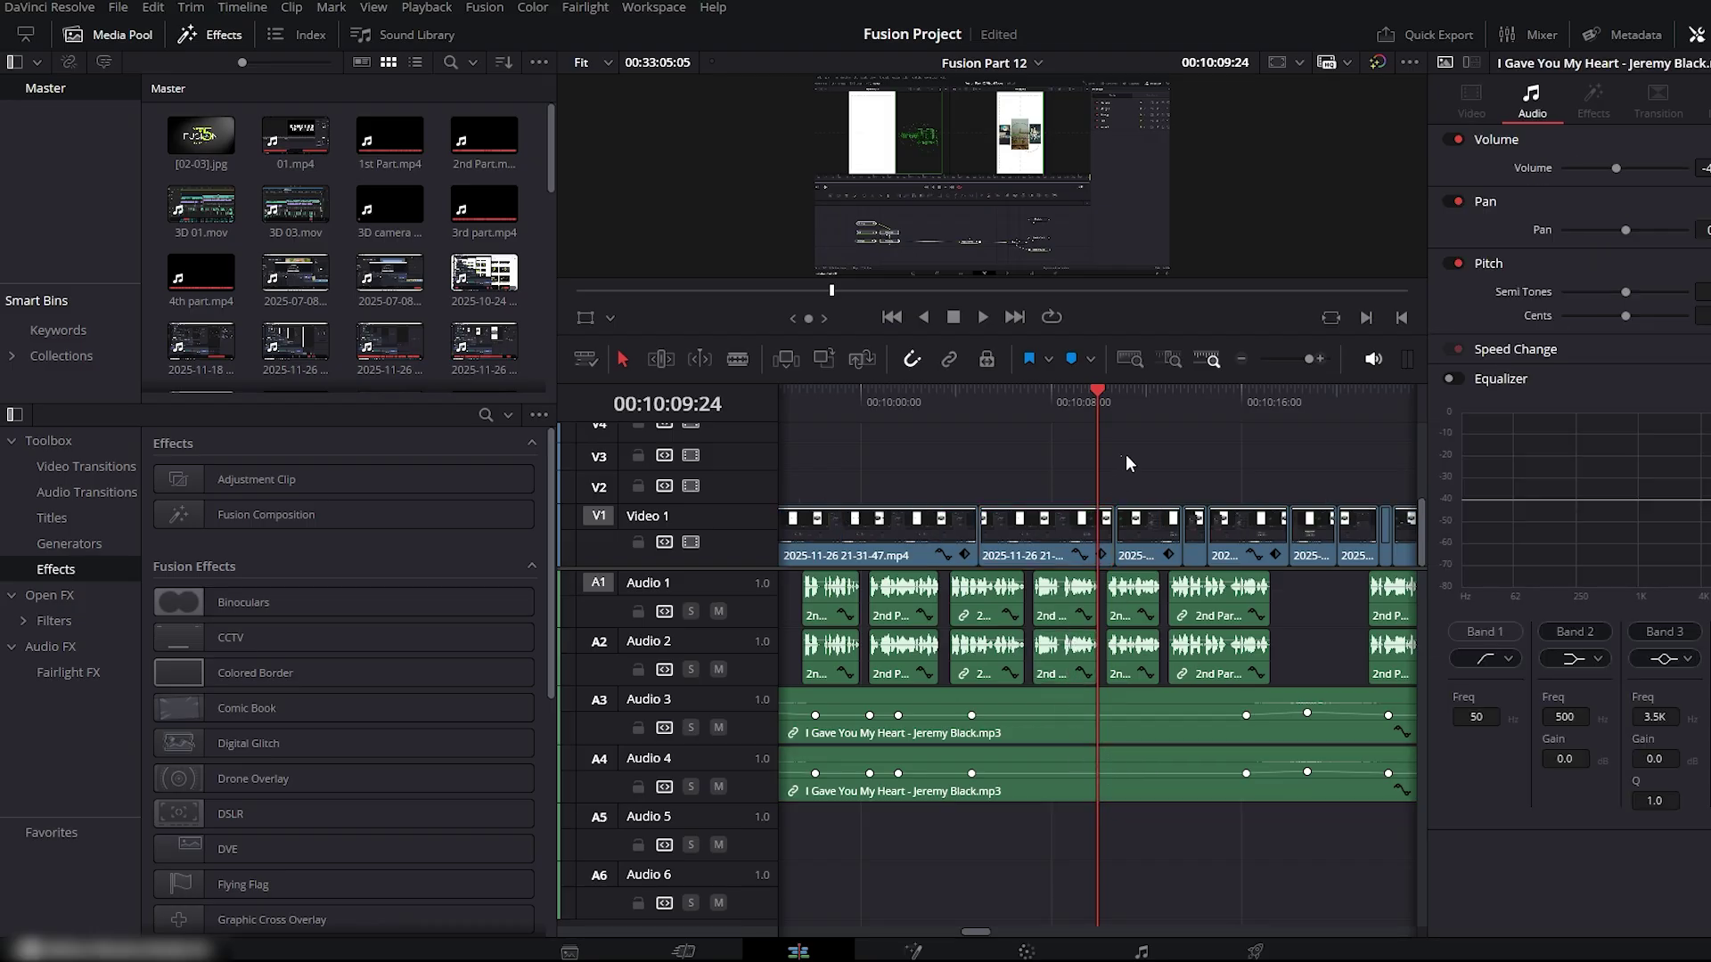
pyautogui.click(1173, 447)
pyautogui.hotkey('ctrl', '=')
pyautogui.moveTo(1019, 535); pyautogui.dragTo(1001, 566)
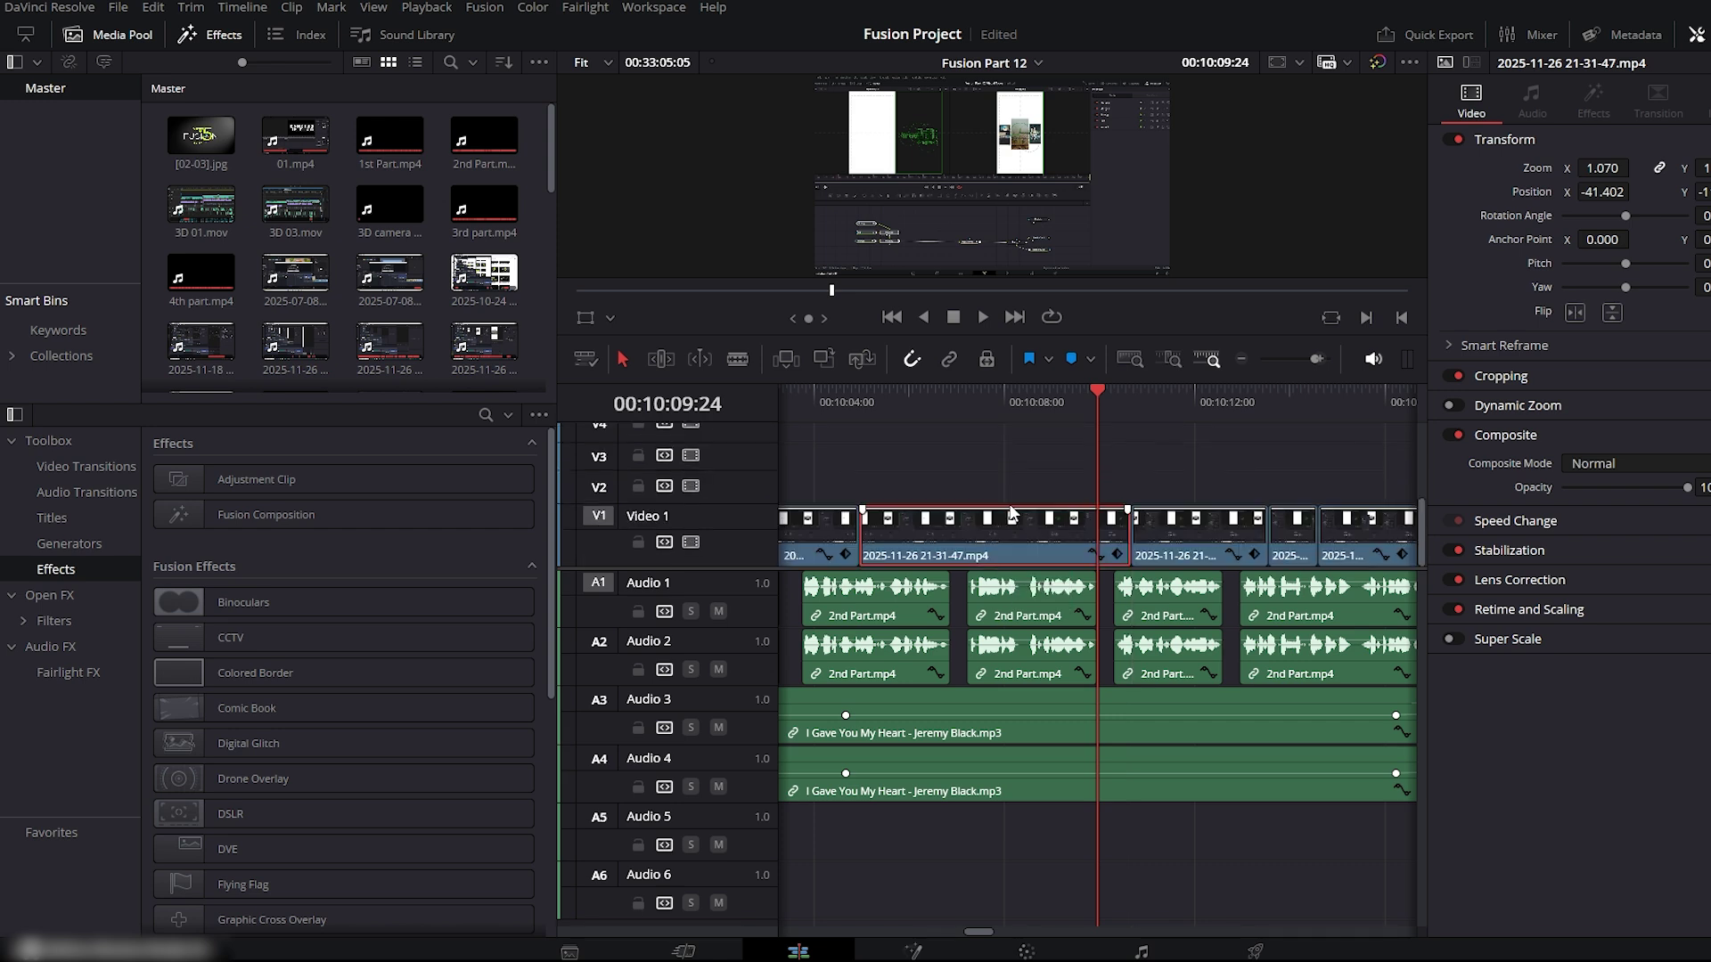
pyautogui.hotkey('alt', 'Up')
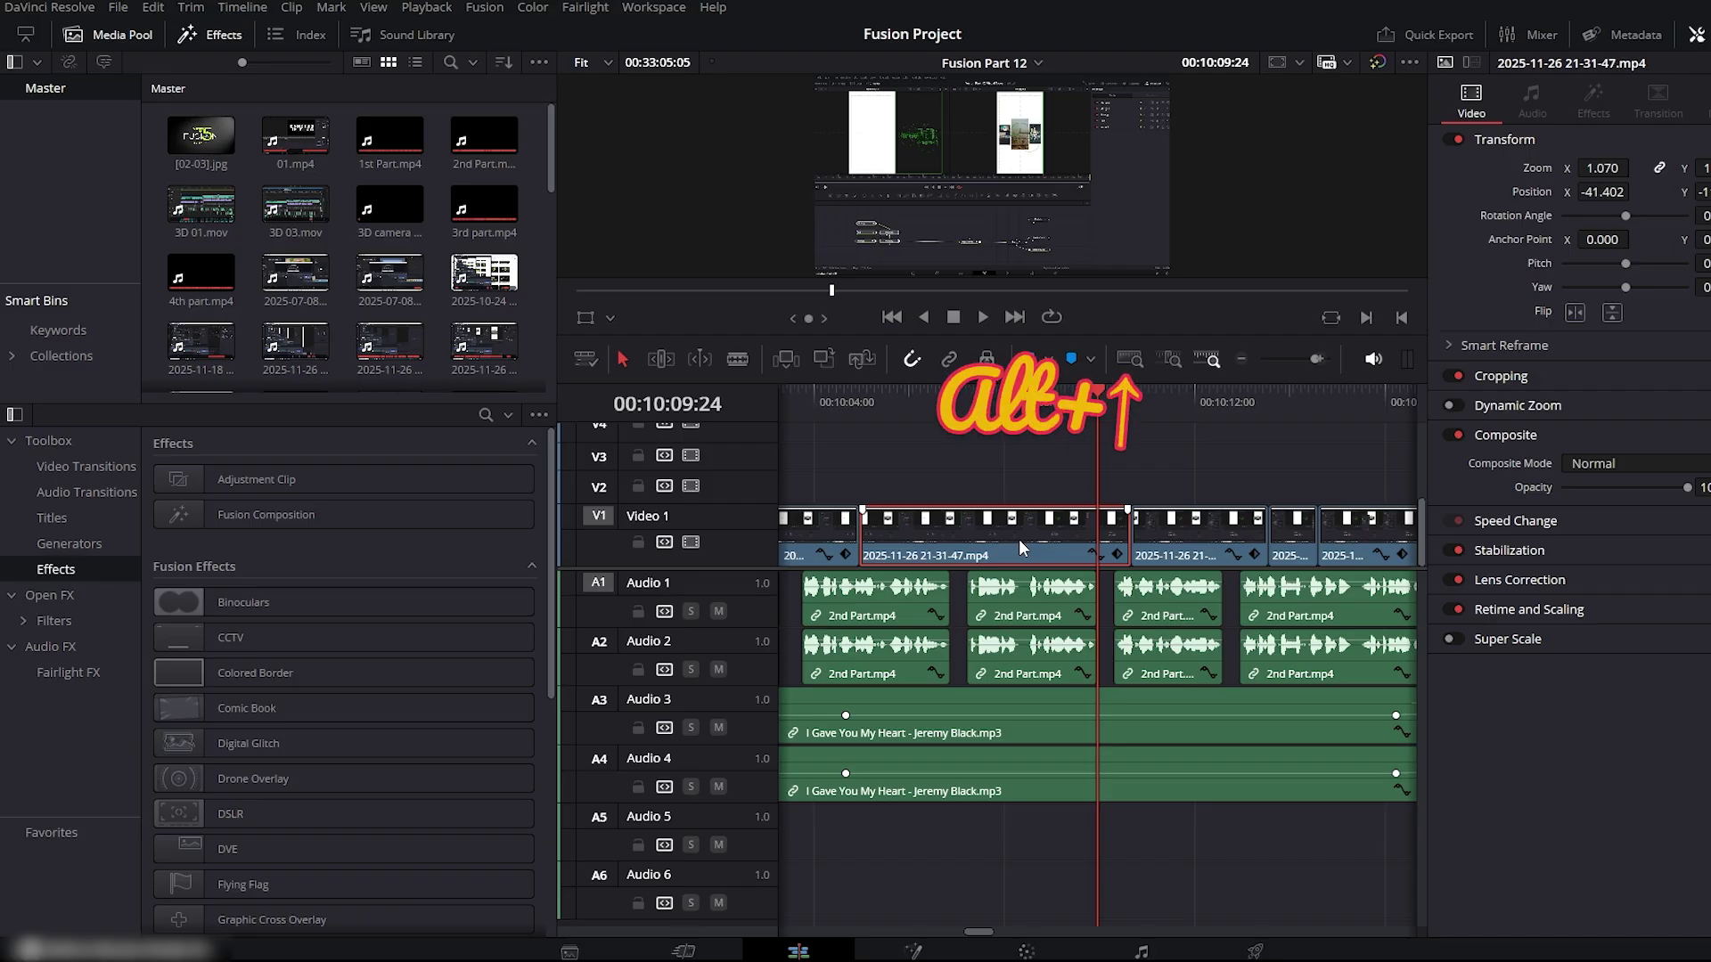
pyautogui.hotkey('alt', 'Up')
pyautogui.hotkey('alt', 'Up')
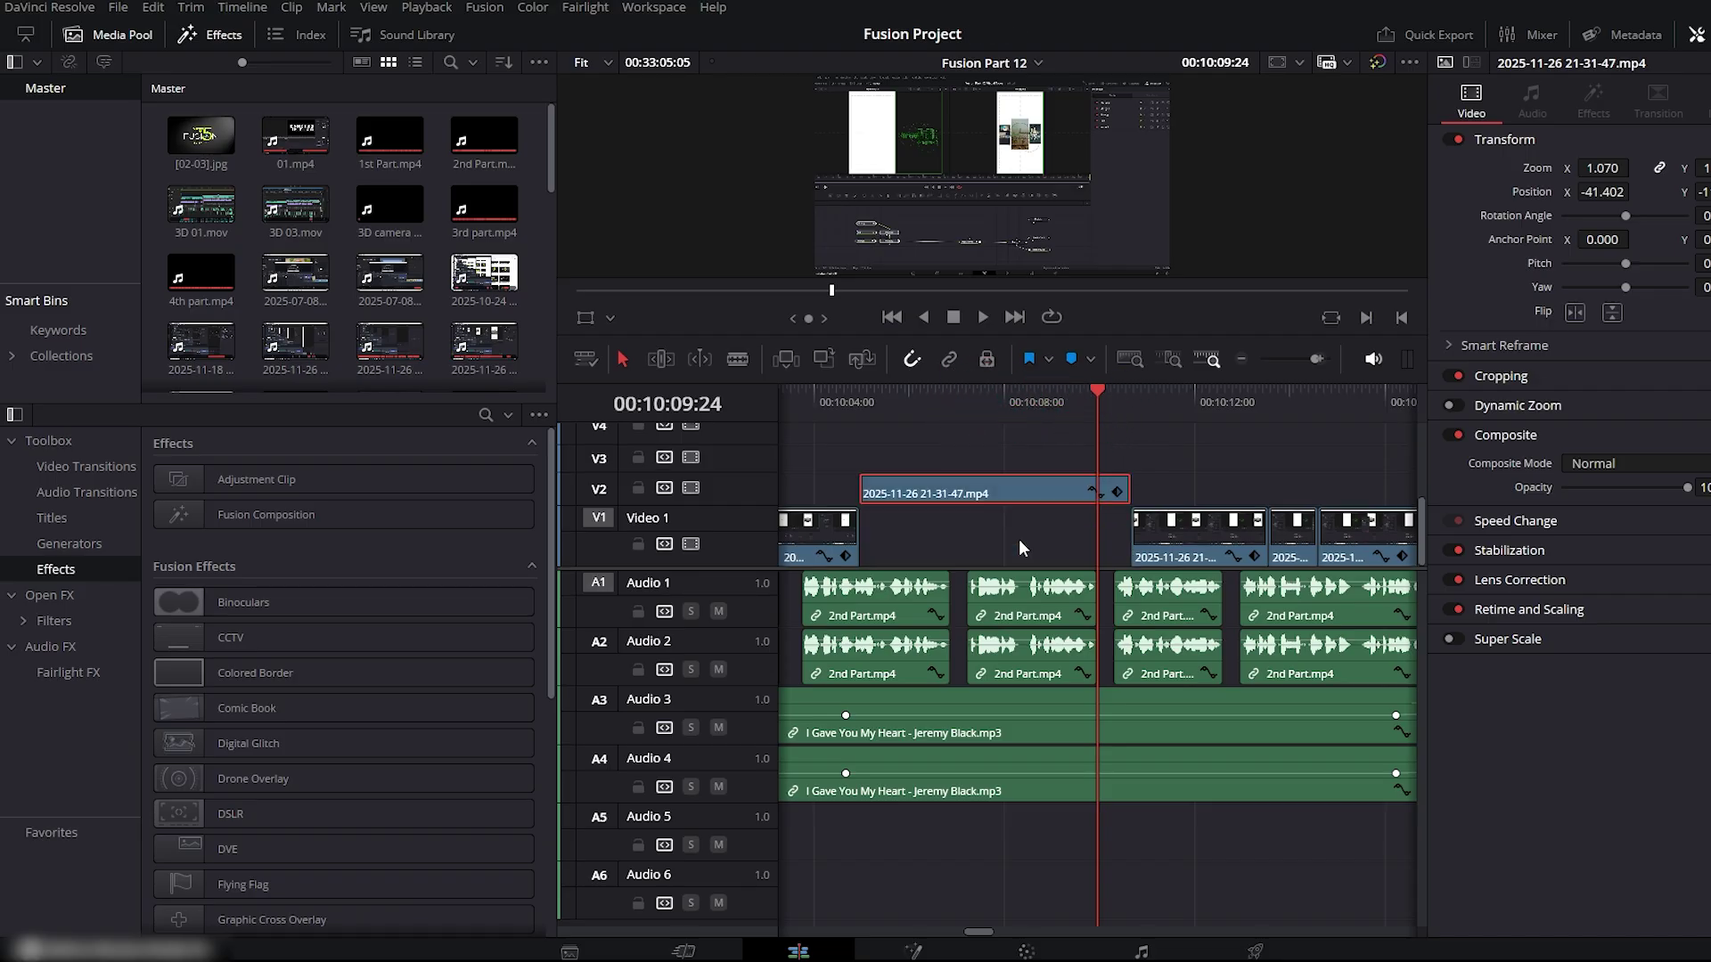
pyautogui.hotkey('alt', 'Up')
pyautogui.hotkey('alt', 'Up')
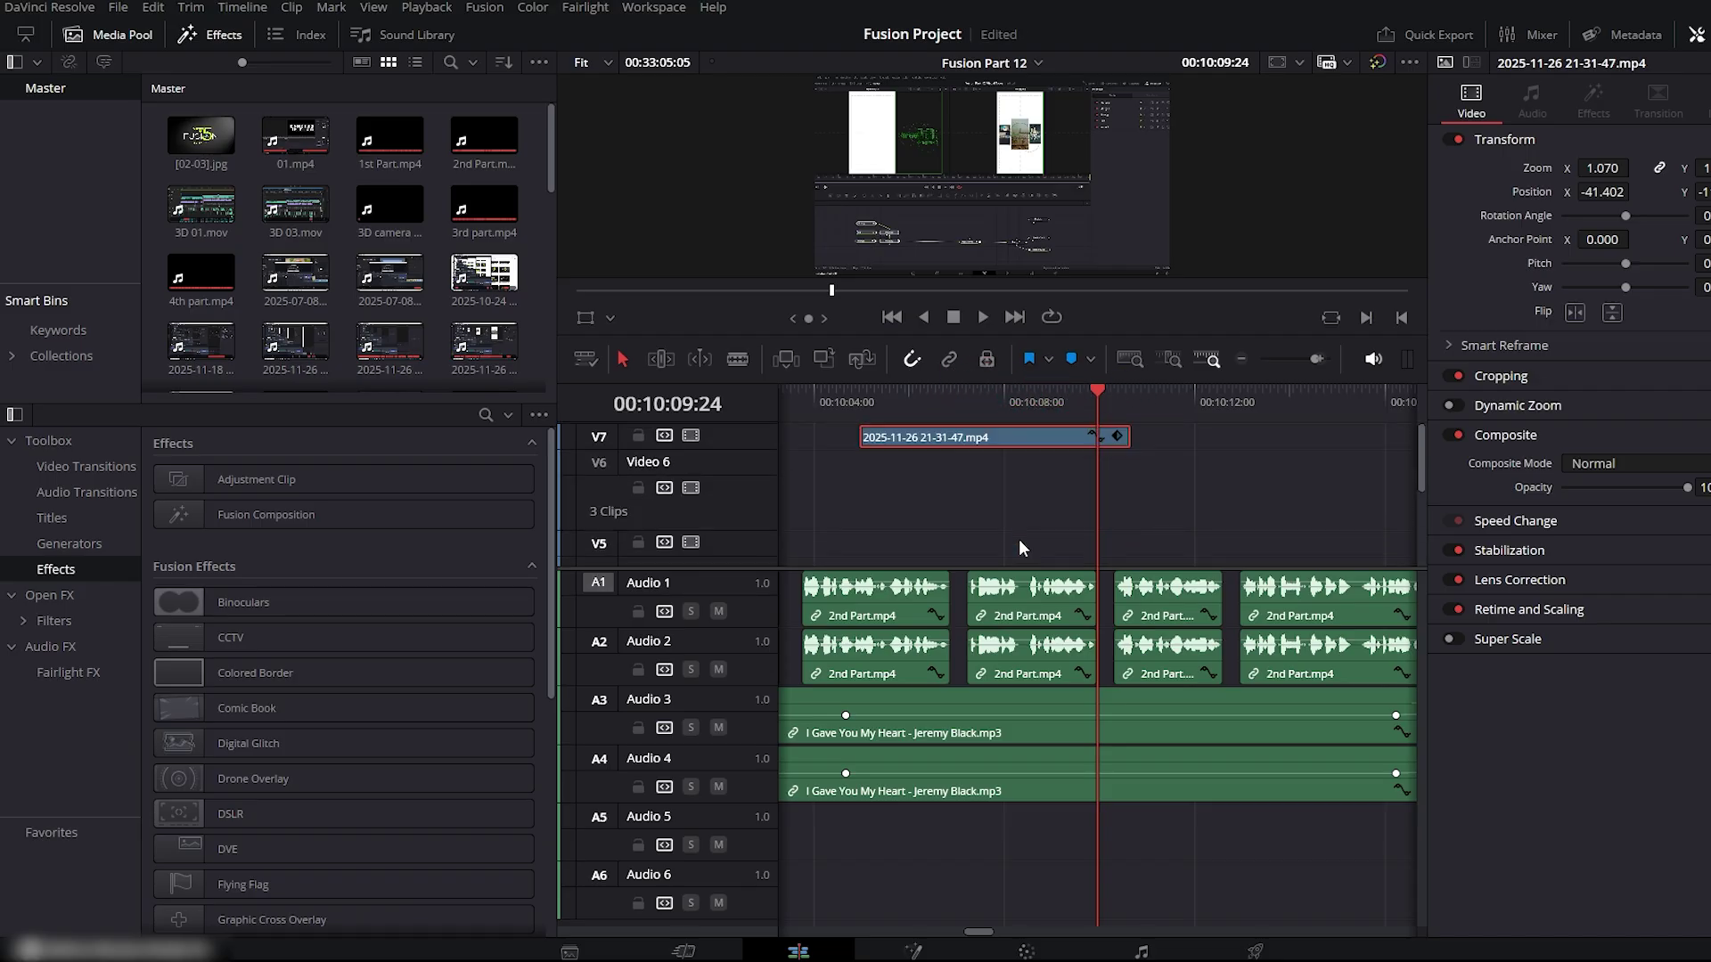
pyautogui.hotkey('alt', 'Down')
# - Move the I Gave You My Heart music clip to Audio 5 and back to Audio 4, saving the project
pyautogui.hotkey('alt', 'Down')
pyautogui.hotkey('alt', 'Down')
pyautogui.hotkey('alt', 'Down')
pyautogui.hotkey('alt', 'Down')
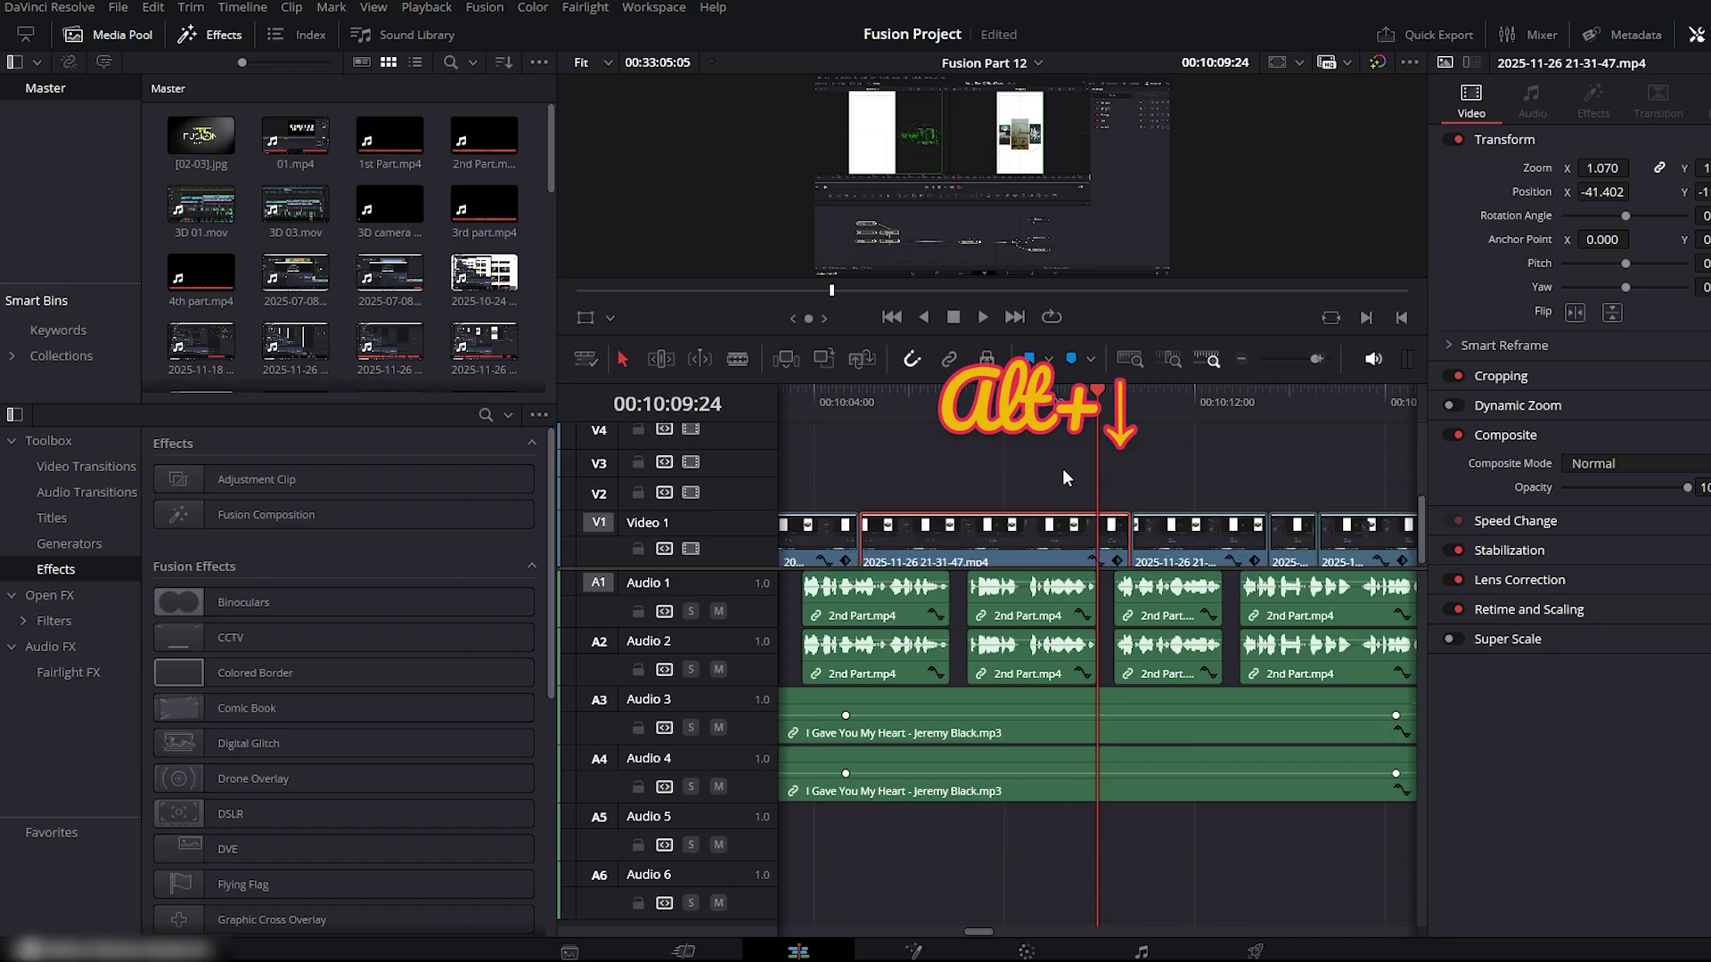
pyautogui.click(1064, 788)
pyautogui.scroll(-5, 1064, 788)
pyautogui.hotkey('alt', 'Down')
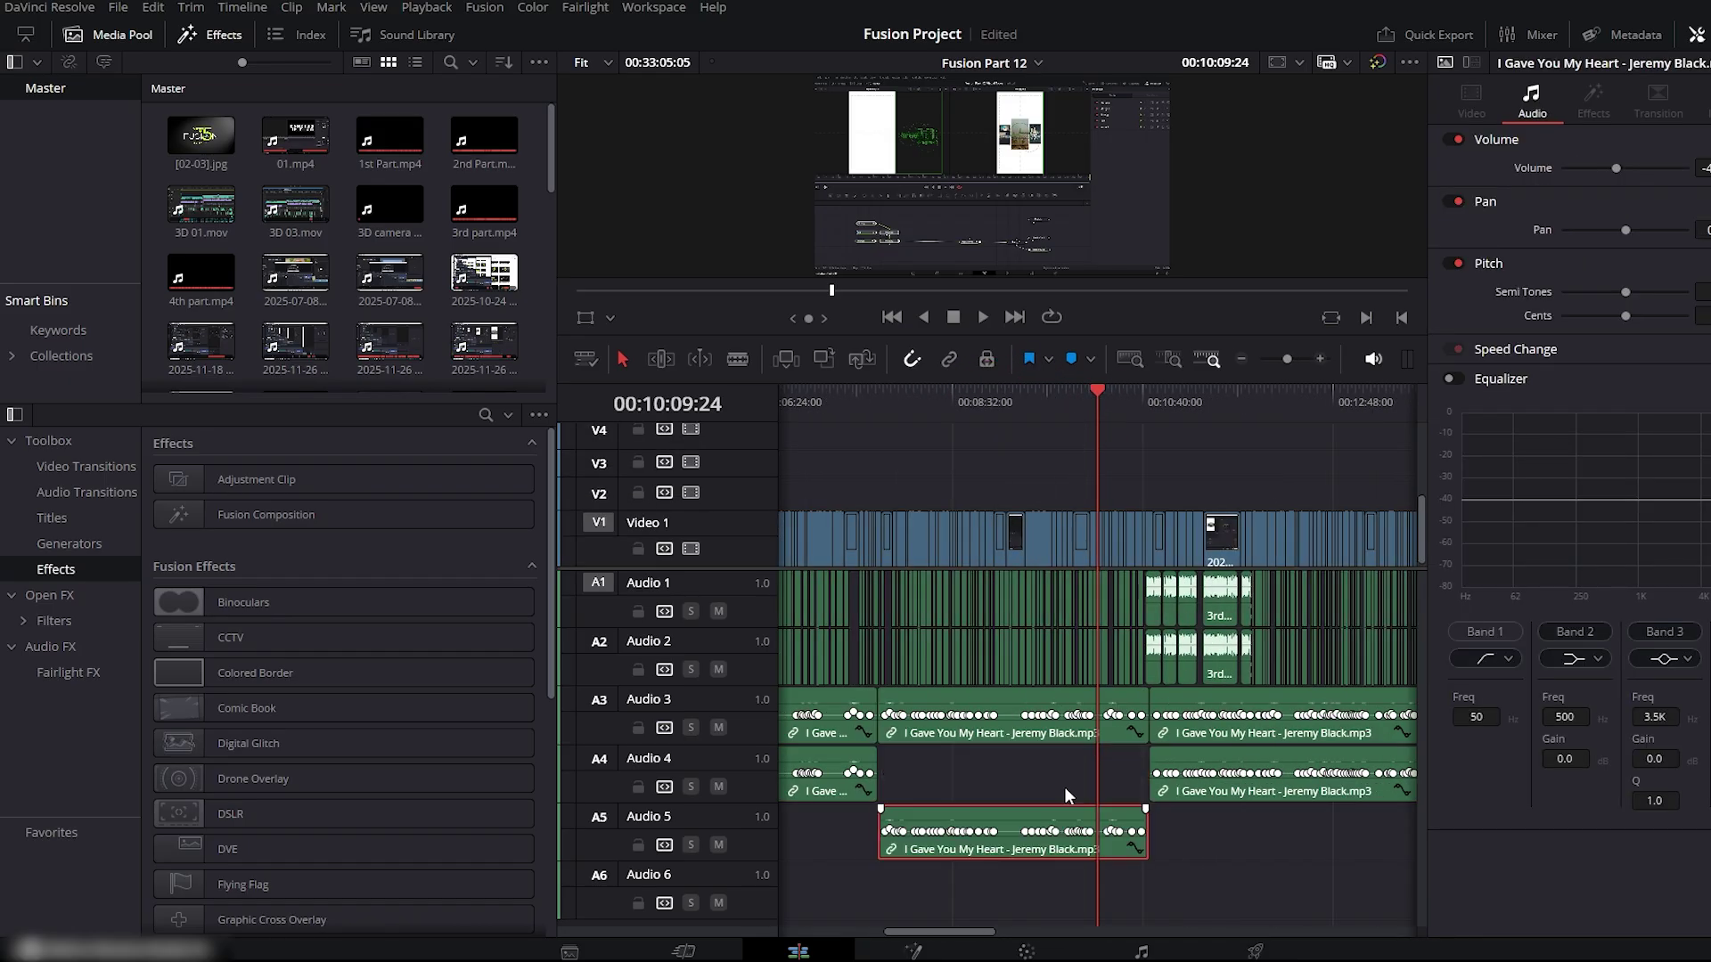
pyautogui.hotkey('alt', 'Down')
pyautogui.scroll(-3, 1063, 787)
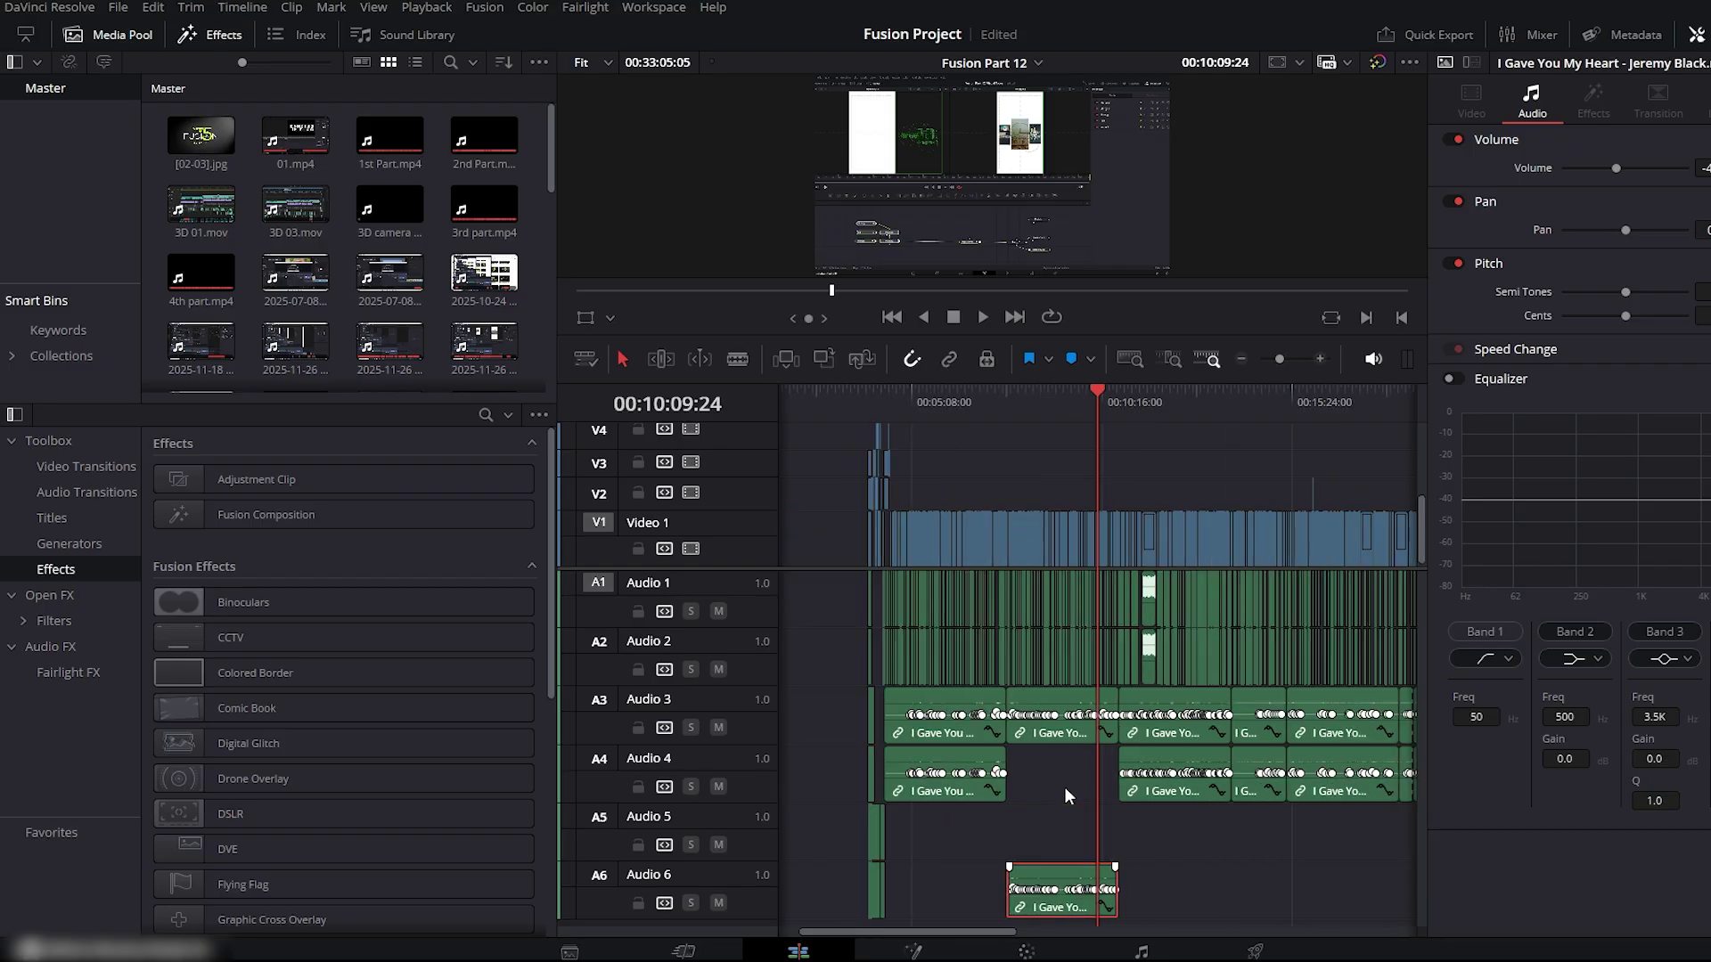
pyautogui.hotkey('ctrl', 's')
pyautogui.hotkey('alt', 'Up')
pyautogui.hotkey('alt', 'Up')
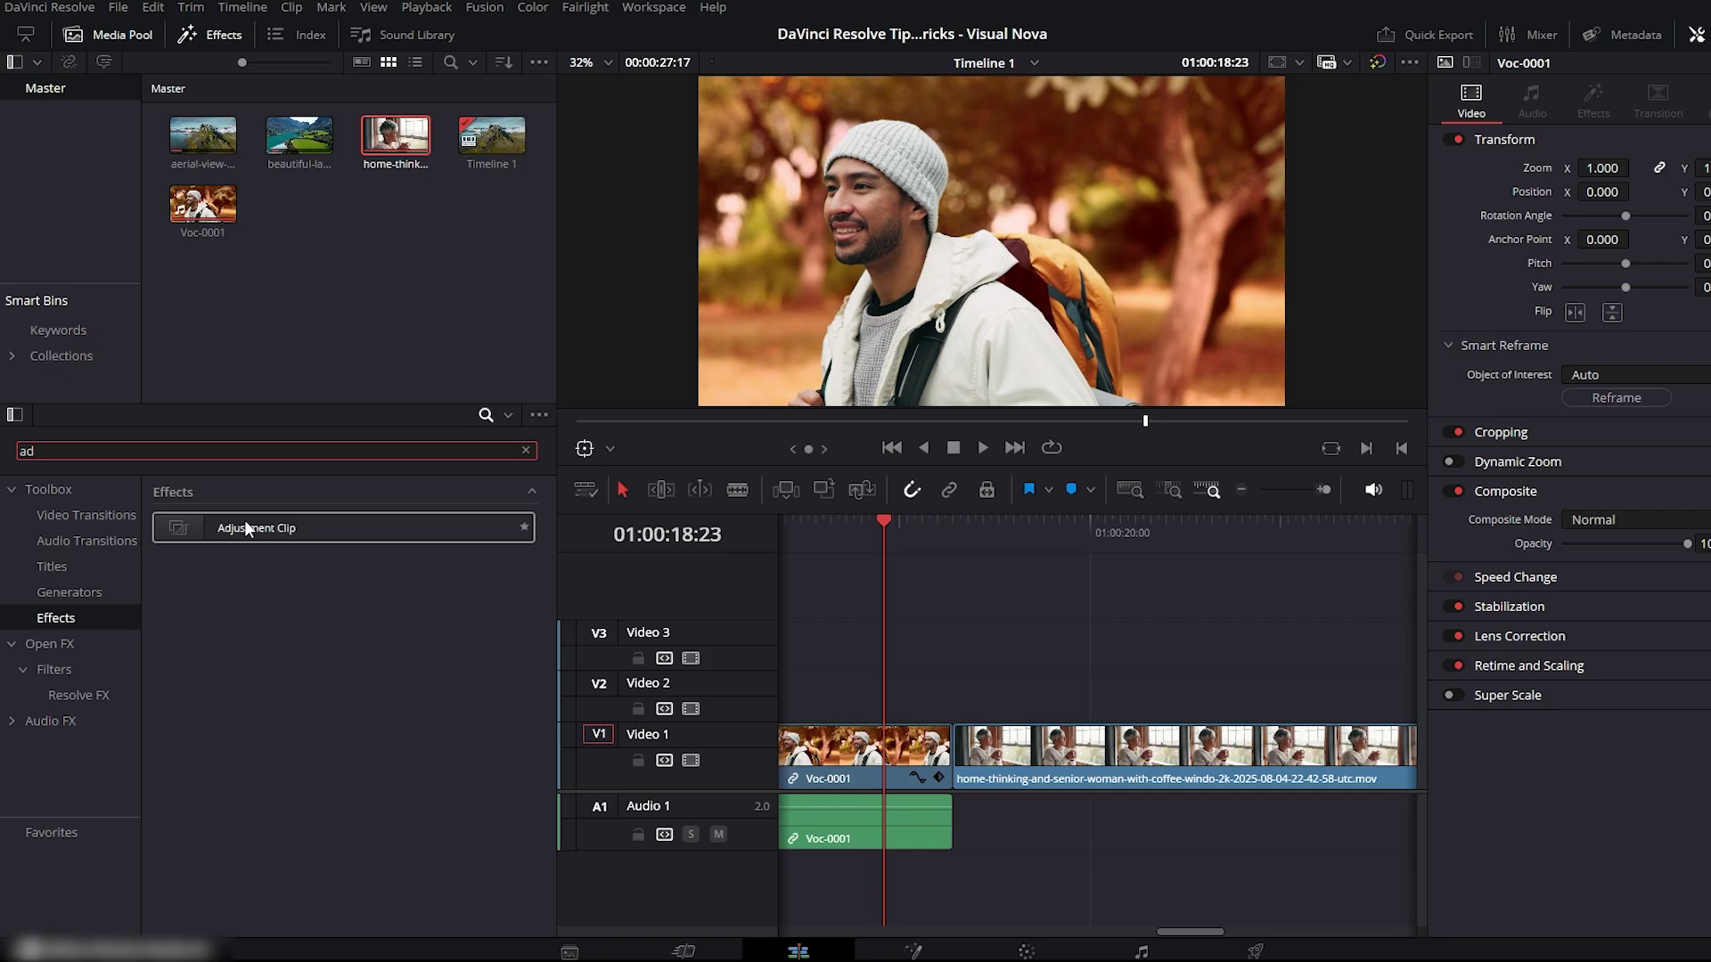
# - Add an Adjustment Clip on Video 2 with a duration of 10 and move it toward the cut
pyautogui.moveTo(248, 528); pyautogui.dragTo(838, 709)
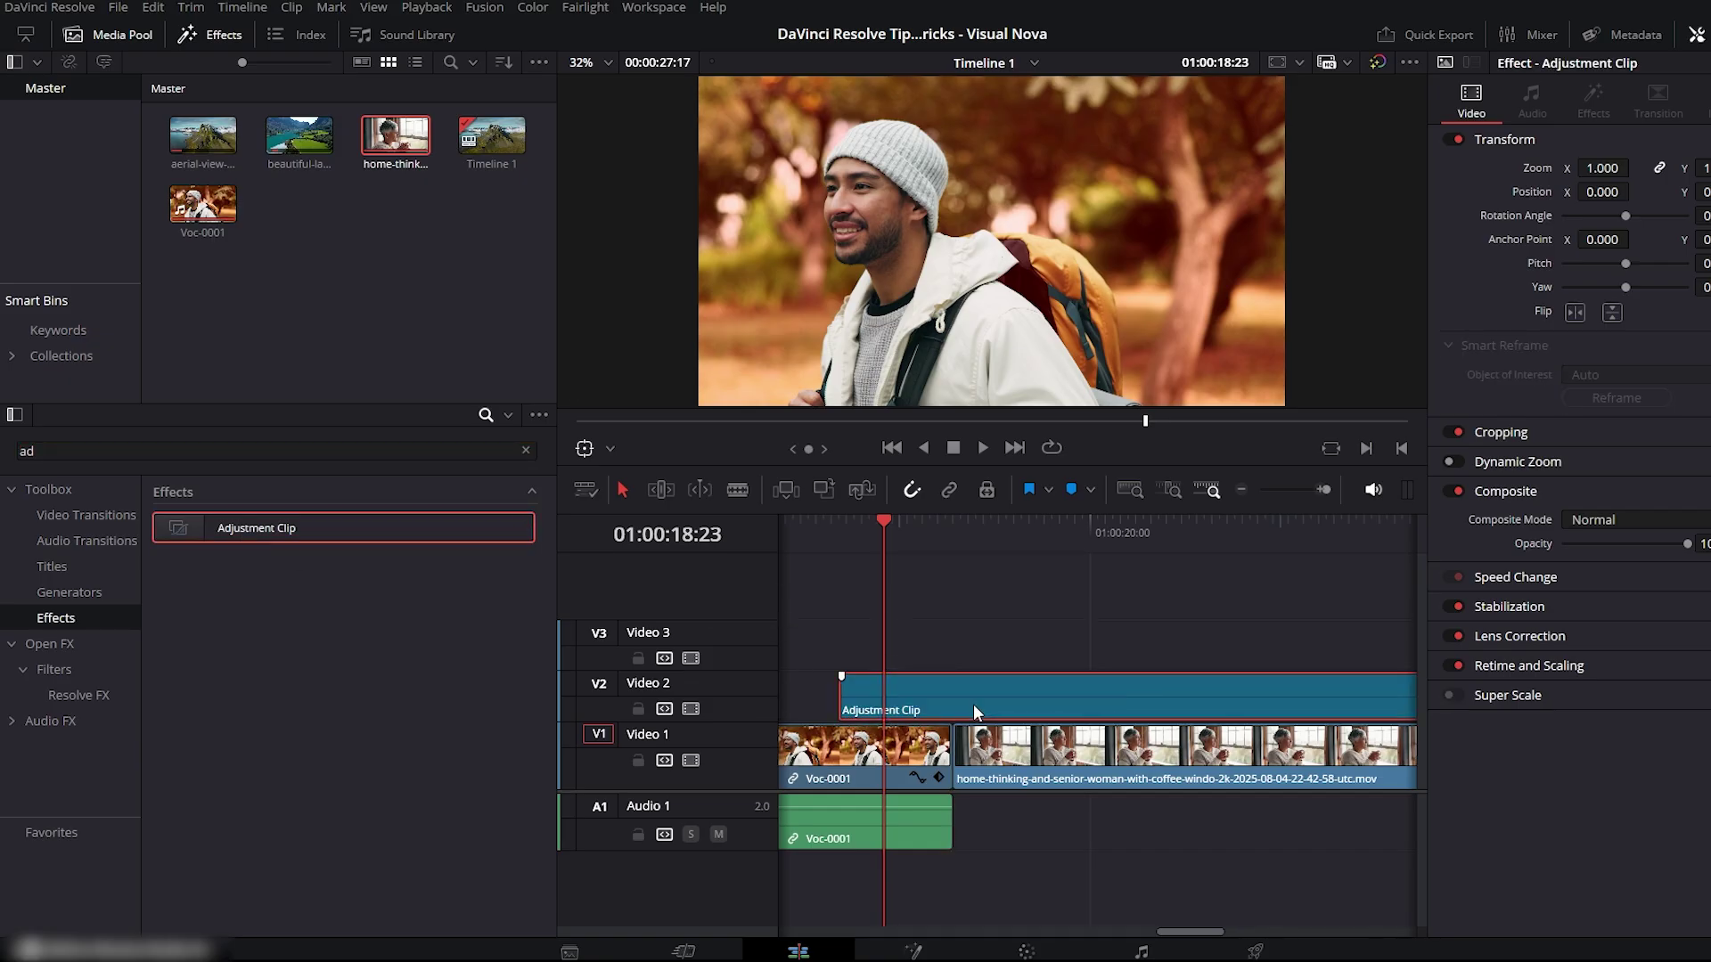
pyautogui.rightClick(975, 707)
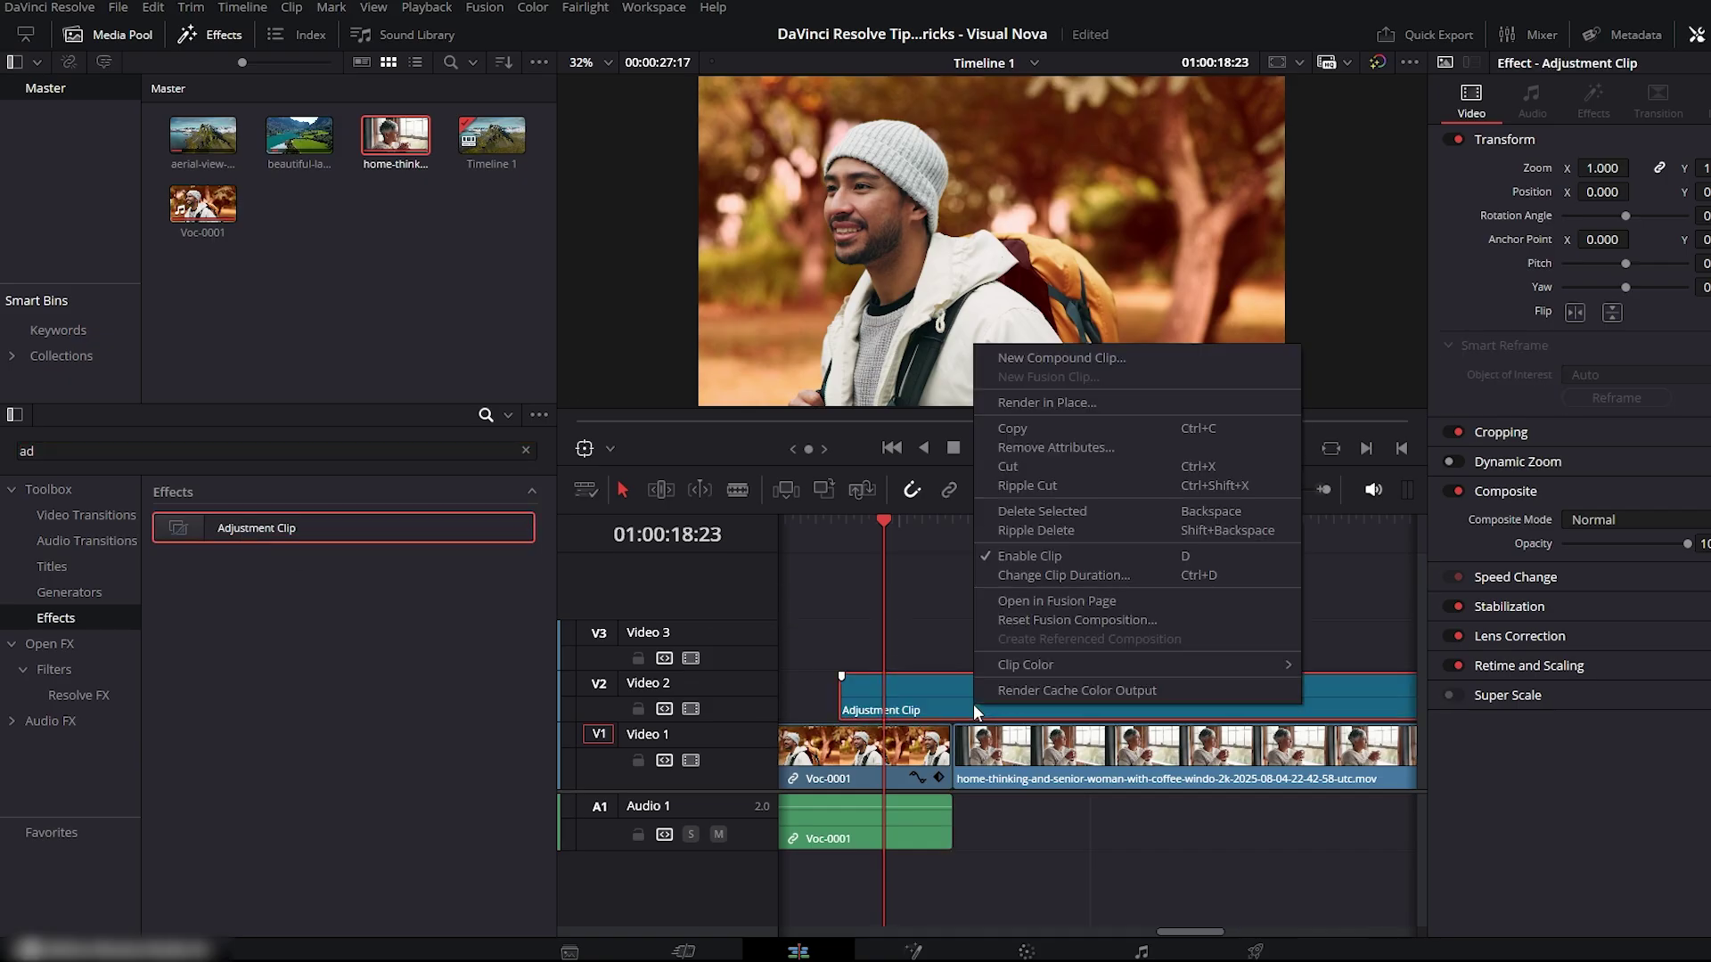
pyautogui.click(1051, 580)
pyautogui.write('10')
pyautogui.press('Return')
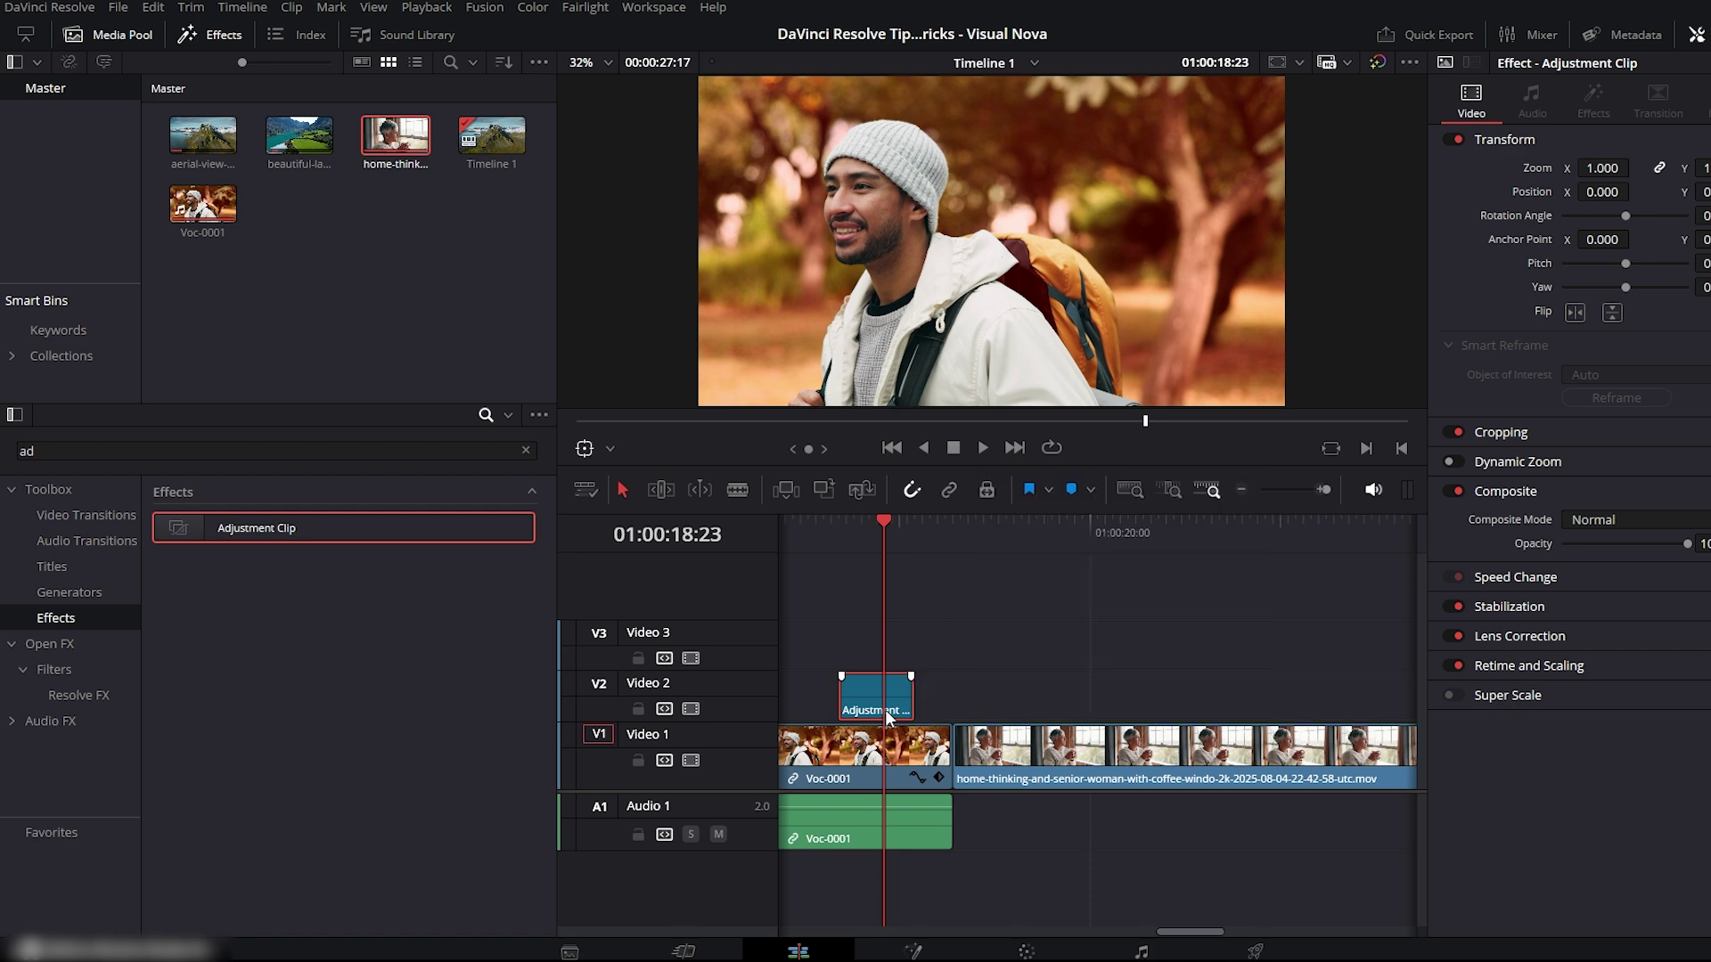
pyautogui.moveTo(884, 709); pyautogui.dragTo(961, 709)
# - Test zoom and rotation through the Adjustment Clip, then center it over the Voc-0001 edit point
pyautogui.moveTo(953, 535); pyautogui.dragTo(936, 535)
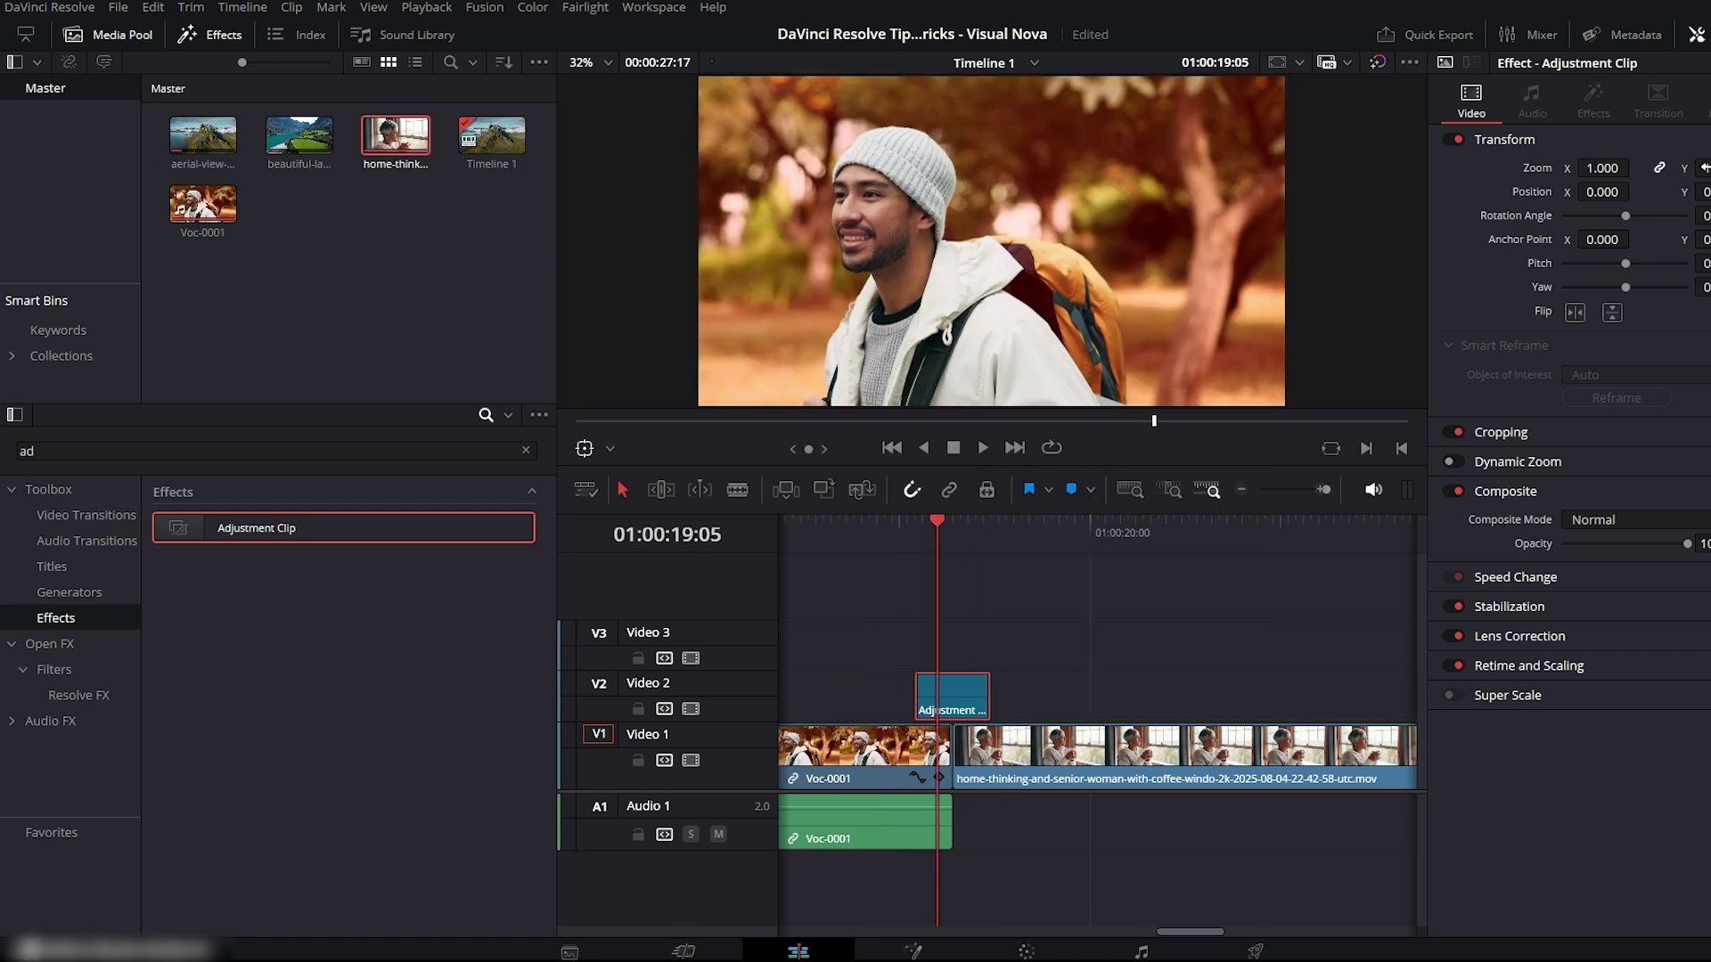
pyautogui.click(977, 536)
pyautogui.moveTo(988, 699); pyautogui.dragTo(1076, 700)
pyautogui.click(953, 536)
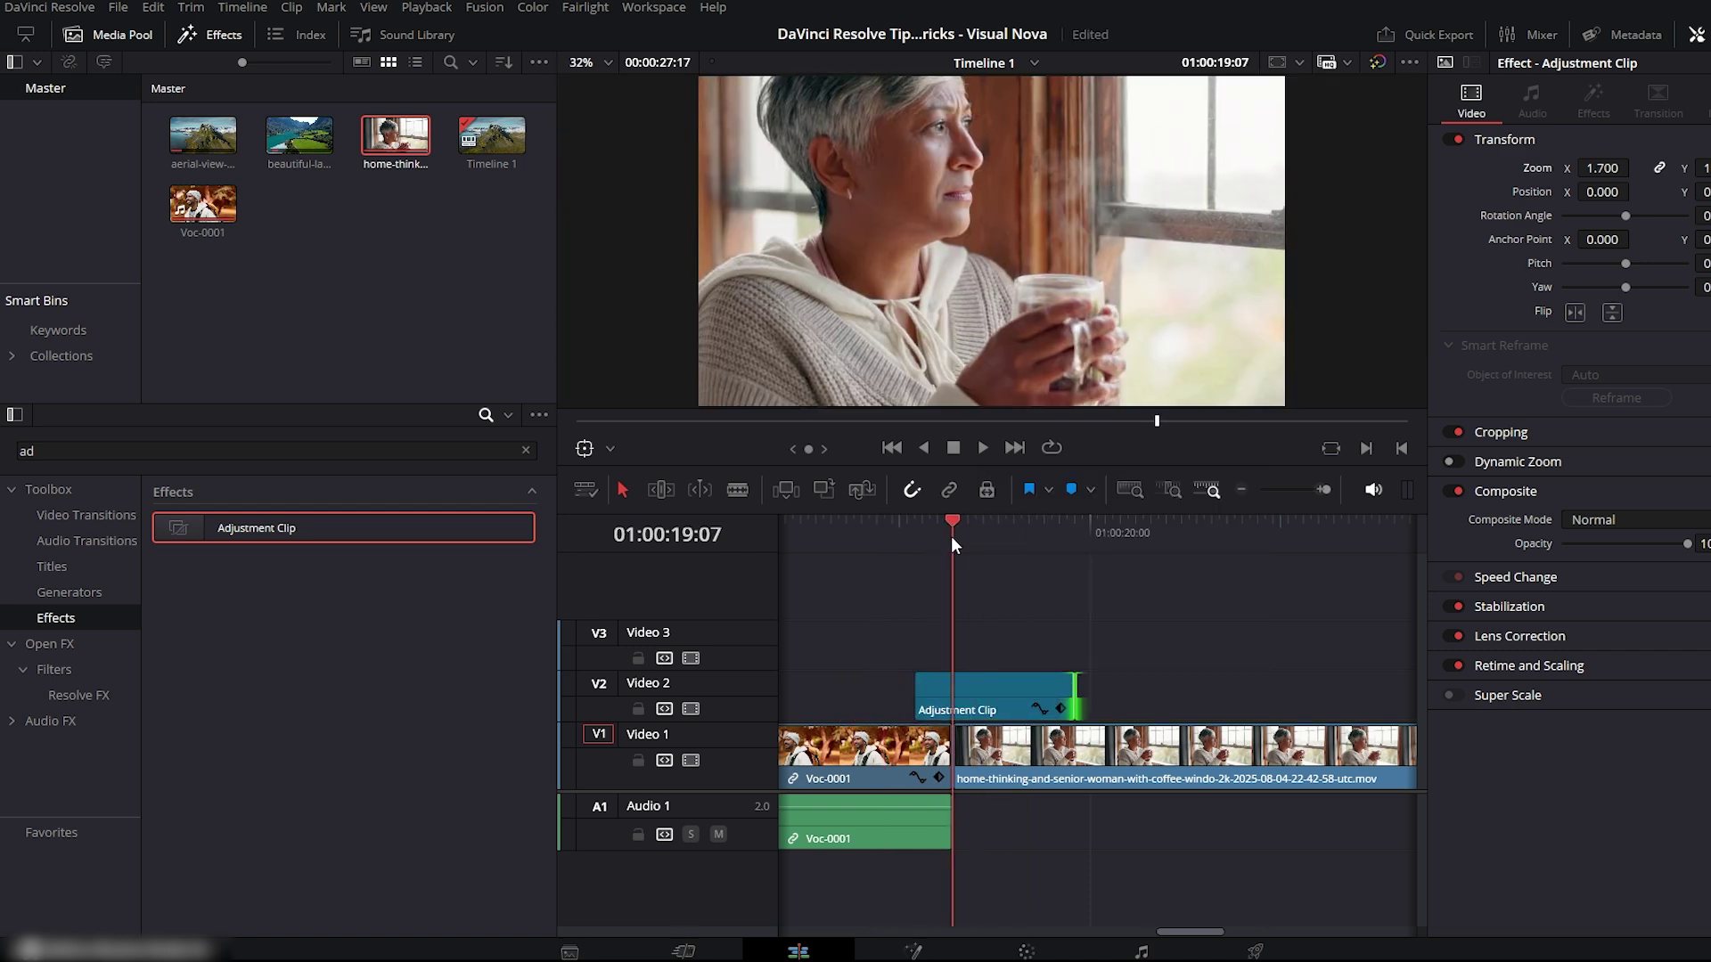
pyautogui.moveTo(951, 537); pyautogui.dragTo(913, 536)
pyautogui.doubleClick(1537, 167)
pyautogui.moveTo(1626, 216); pyautogui.dragTo(1645, 215)
pyautogui.click(938, 533)
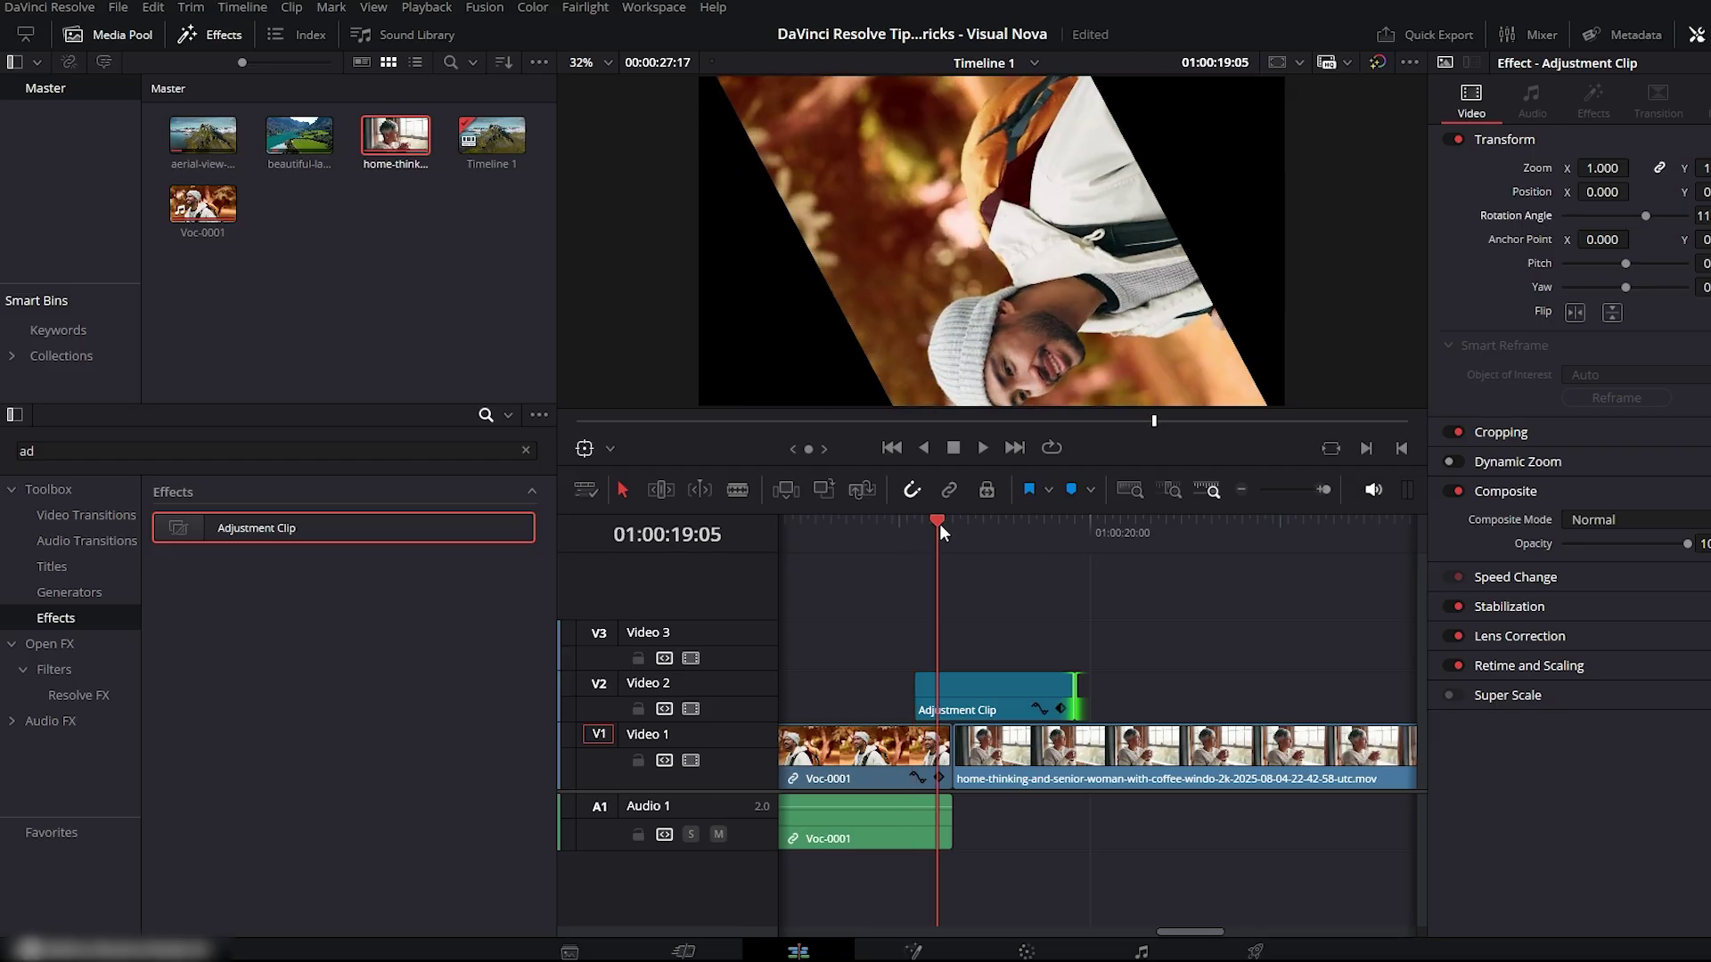
pyautogui.moveTo(939, 531); pyautogui.dragTo(930, 534)
pyautogui.hotkey('ctrl', 'z')
pyautogui.moveTo(963, 681); pyautogui.dragTo(926, 679)
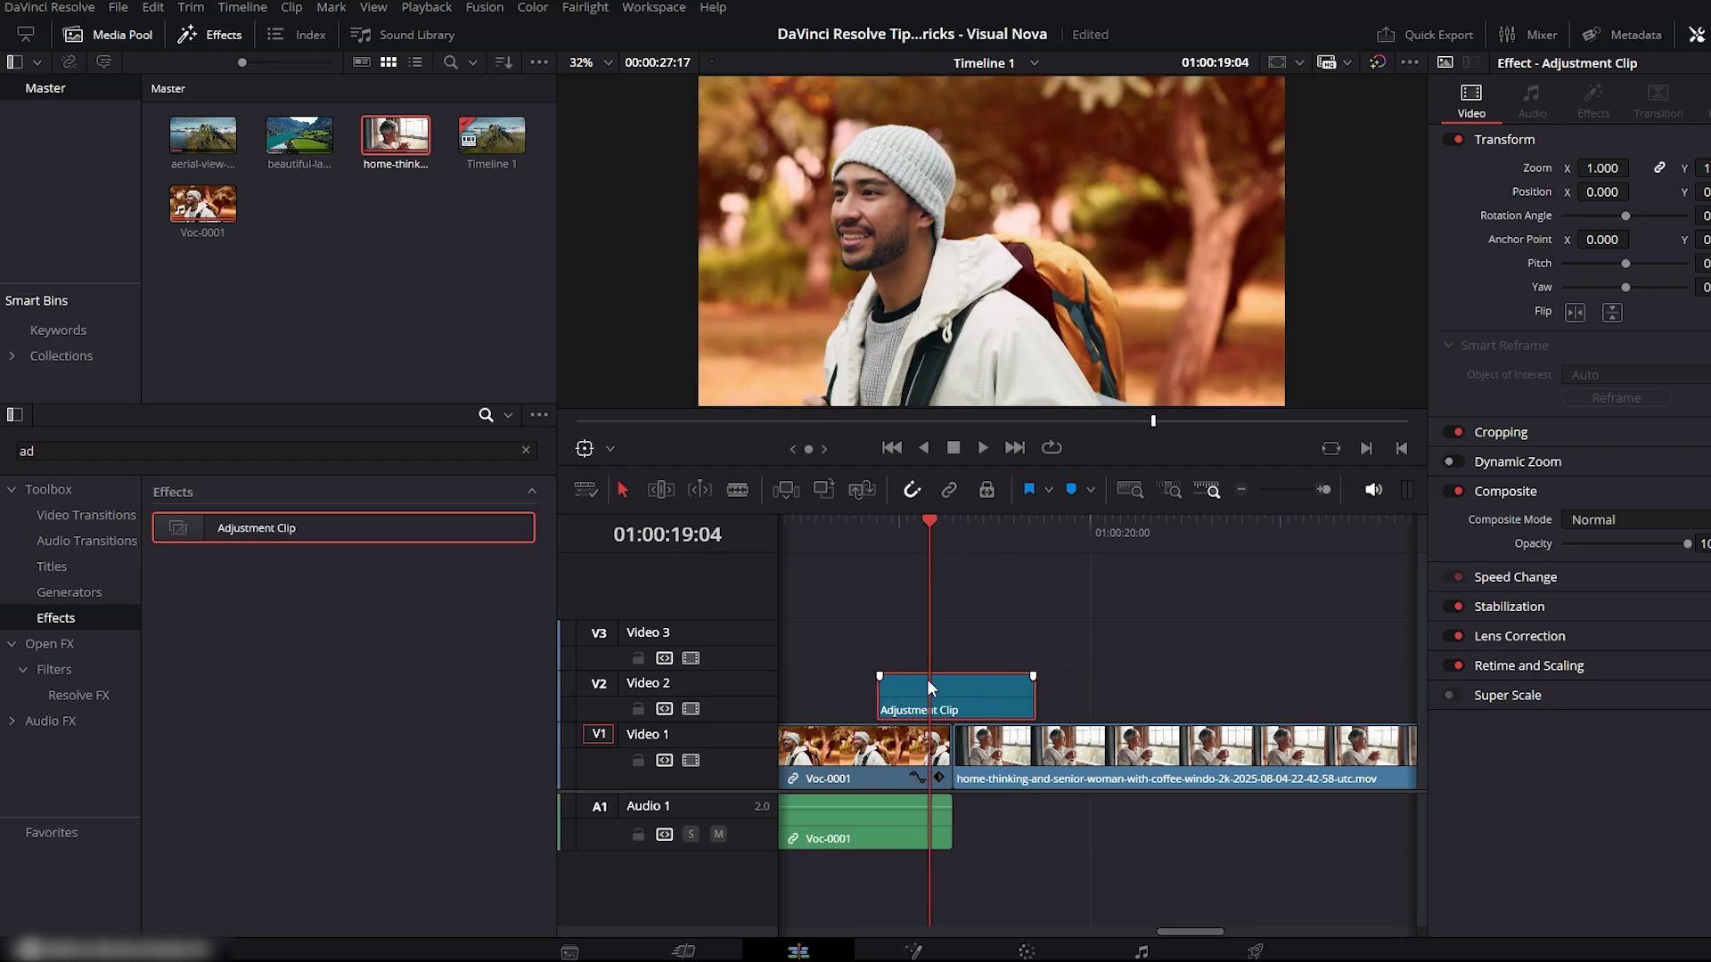
# - Search 'gli' in Effects and drop Digital Glitch onto the Adjustment Clip, then play it
pyautogui.click(175, 451)
pyautogui.hotkey('ctrl', 'a')
pyautogui.write('gli')
pyautogui.moveTo(244, 532); pyautogui.dragTo(1035, 693)
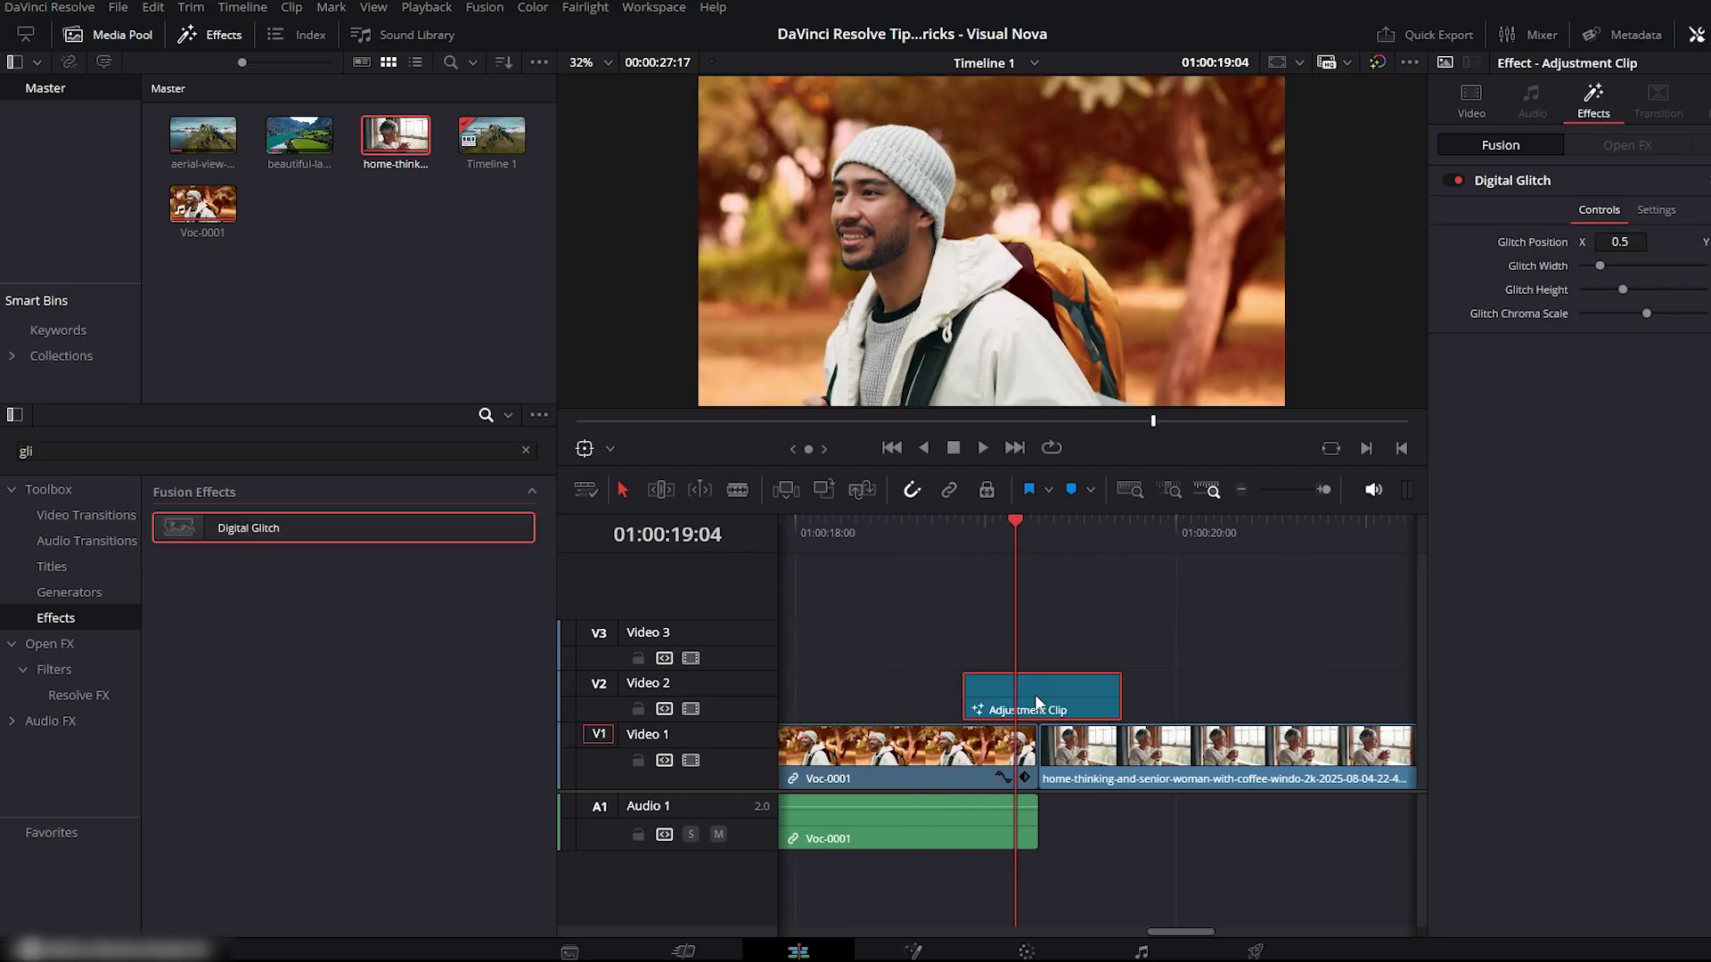
pyautogui.press('space')
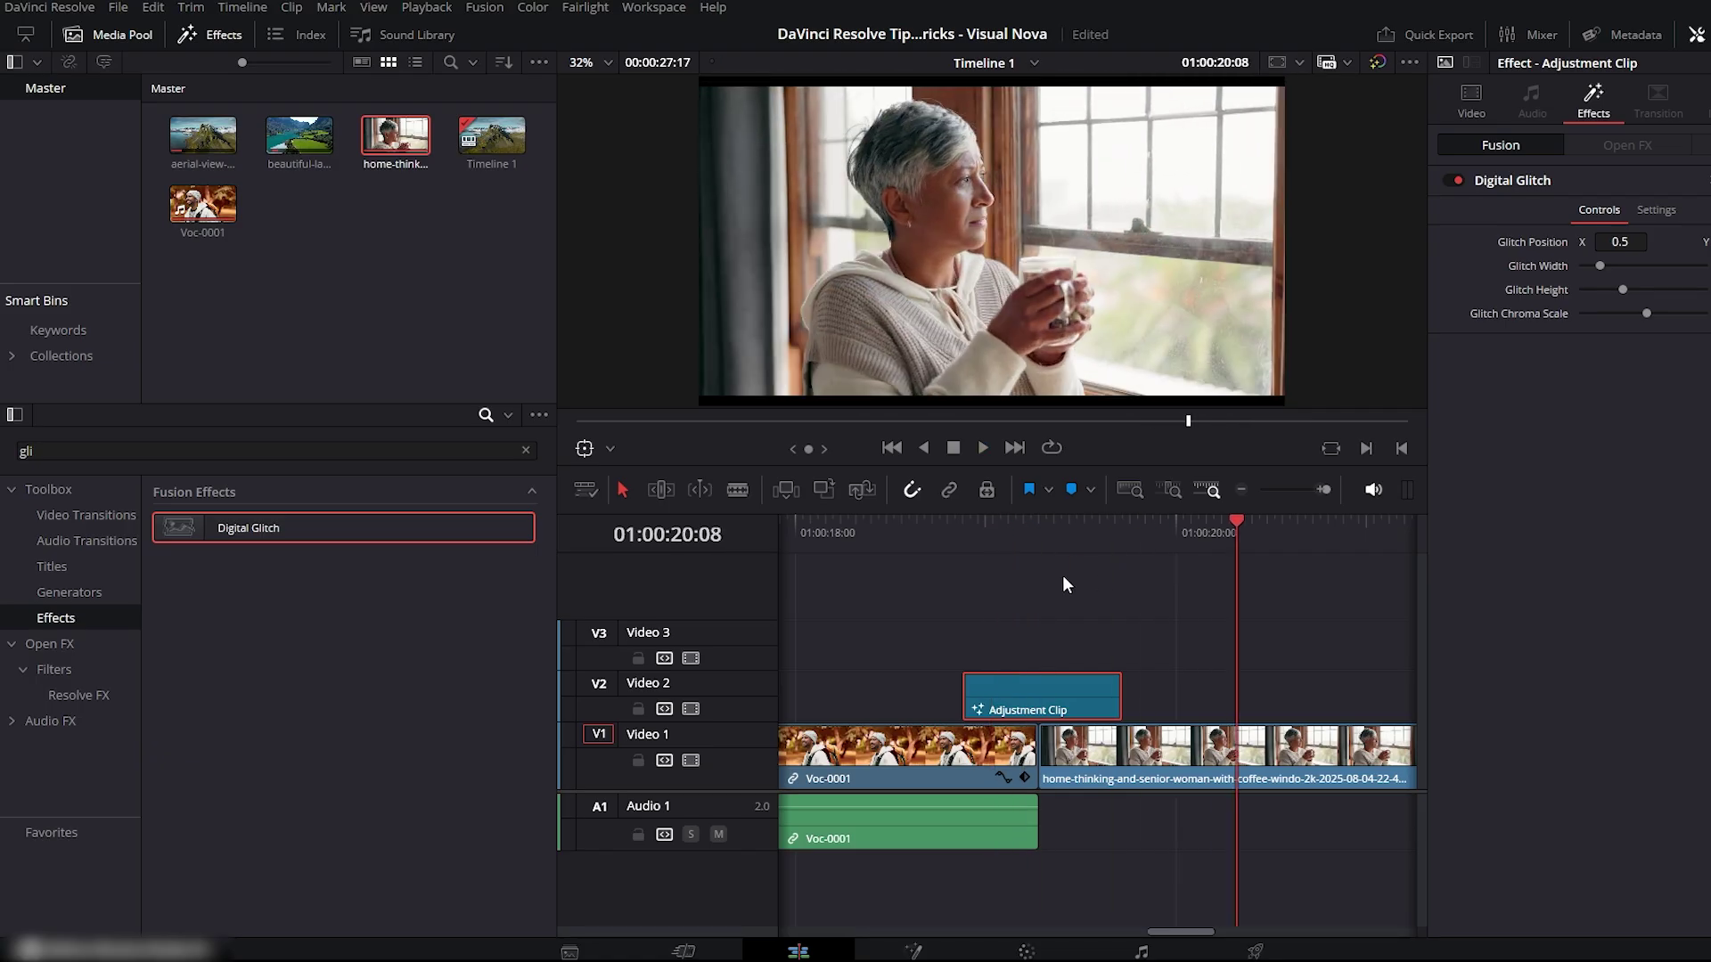
# - Reposition the glitch Adjustment Clip on Video 2 and replay across the cut and from the start
pyautogui.press('Up')
pyautogui.scroll(-5, 1098, 698)
pyautogui.moveTo(1020, 687); pyautogui.dragTo(889, 692)
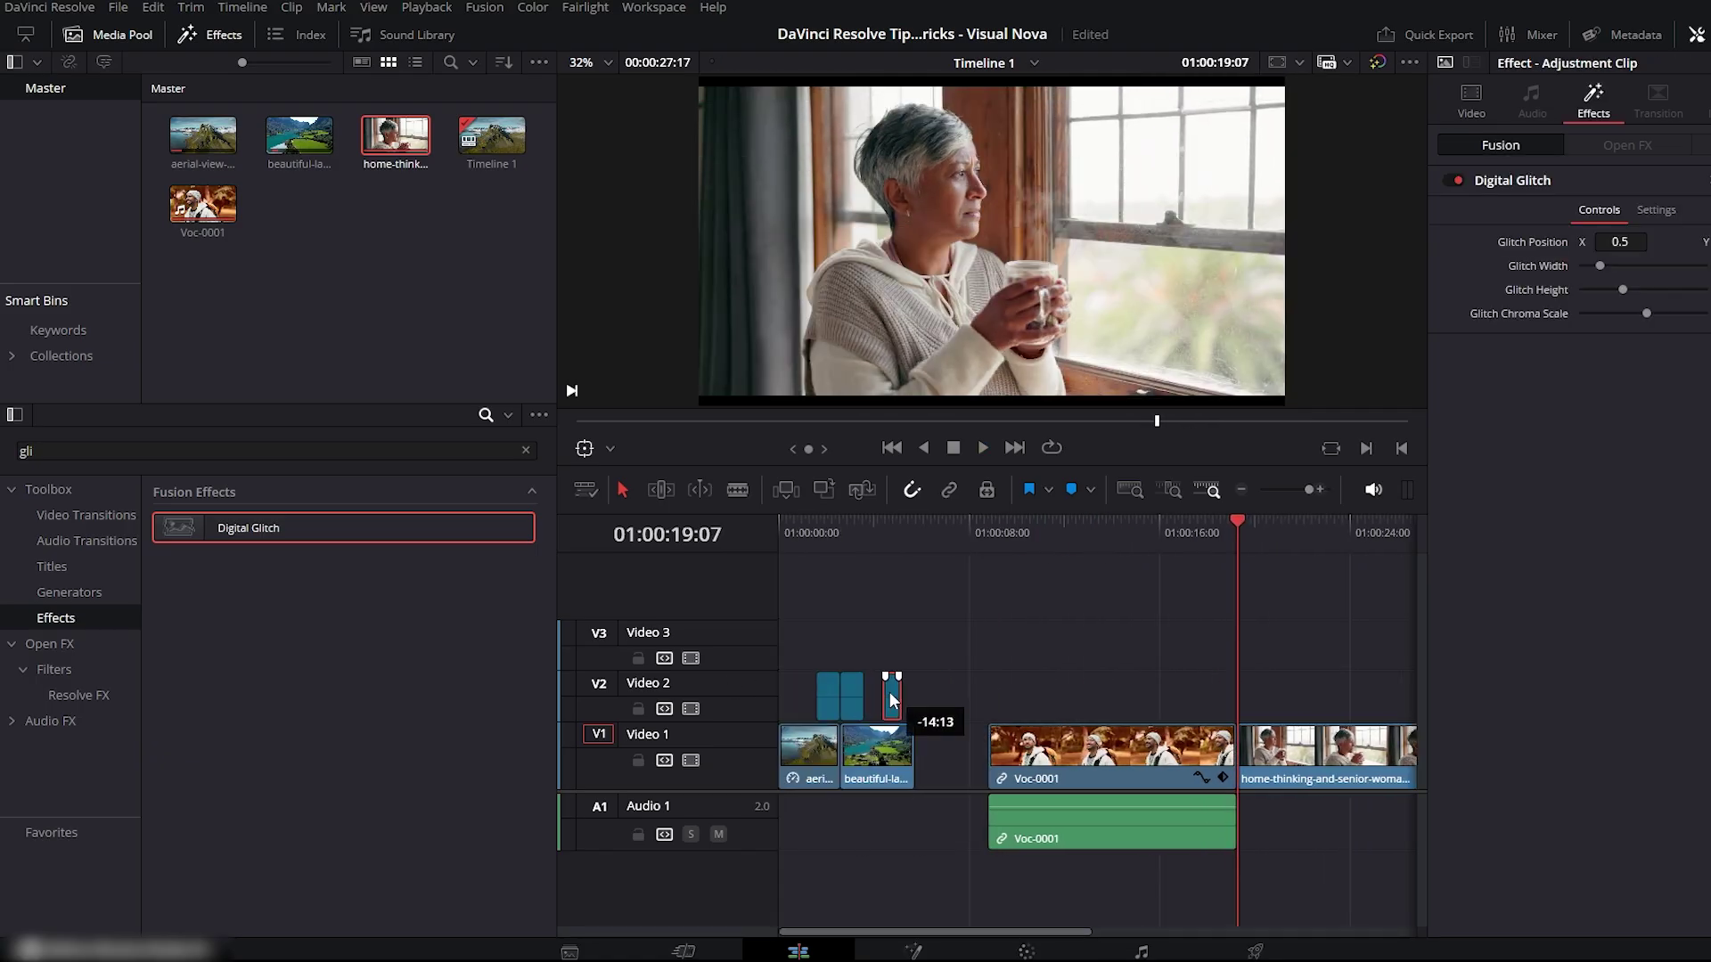
pyautogui.press('Escape')
pyautogui.click(878, 528)
pyautogui.click(1237, 533)
pyautogui.scroll(5, 1127, 691)
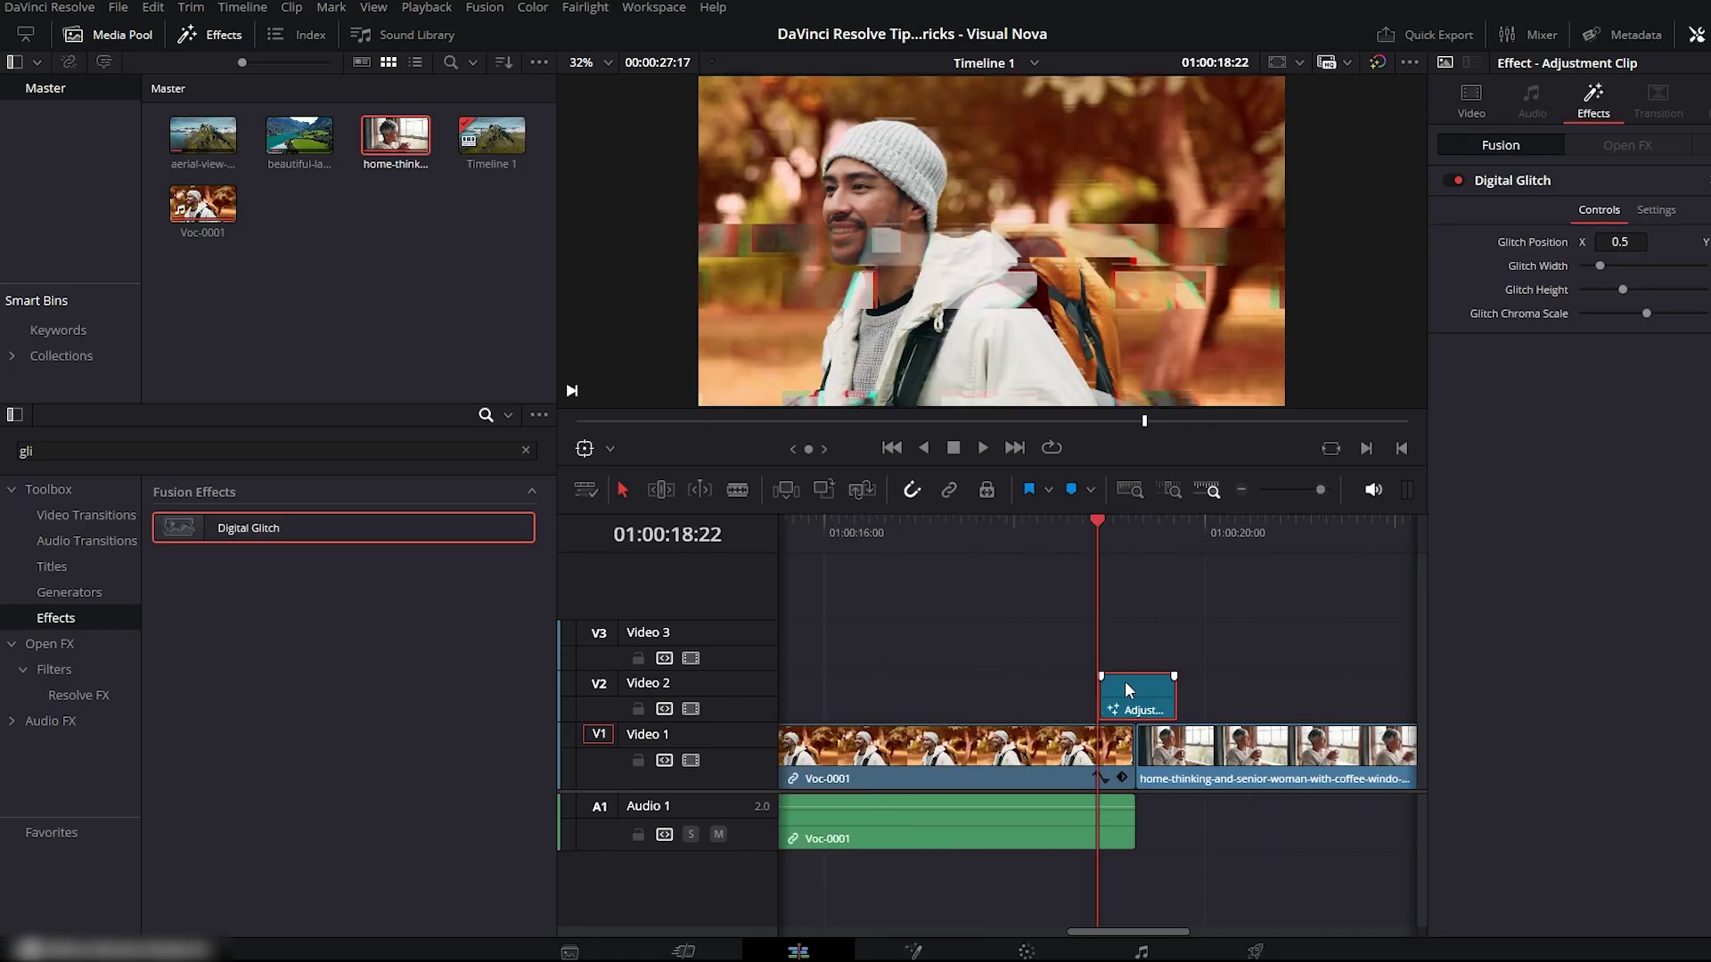
pyautogui.press('space')
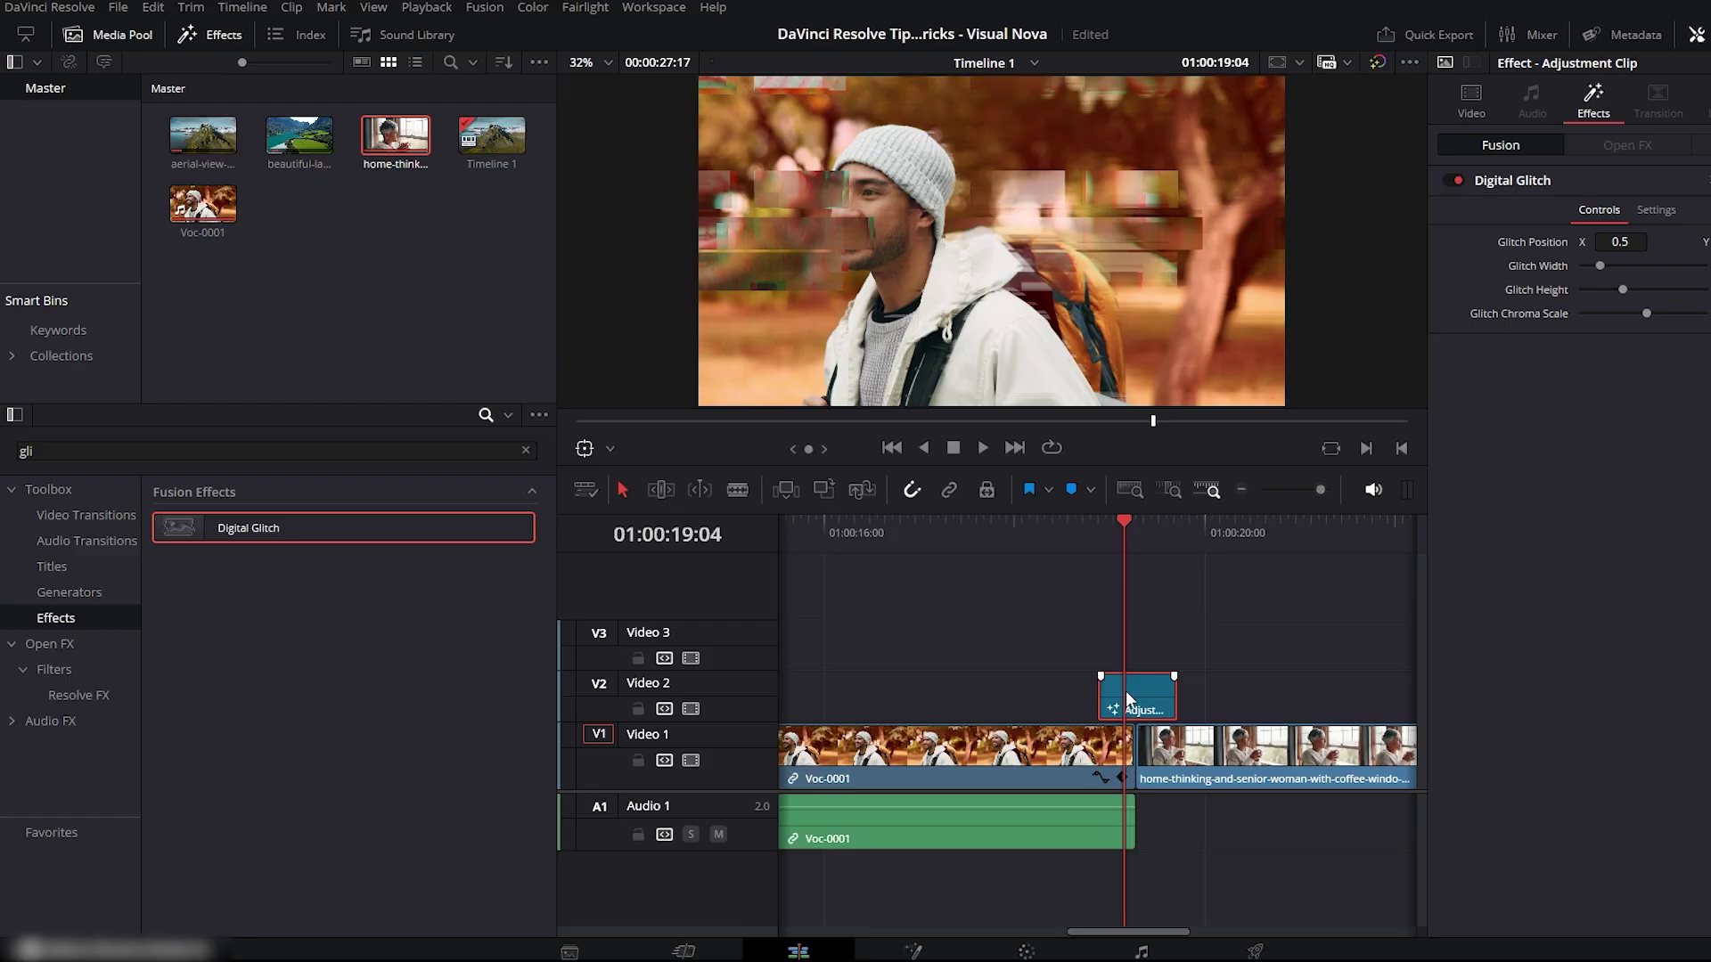
pyautogui.press('Home')
pyautogui.press('space')
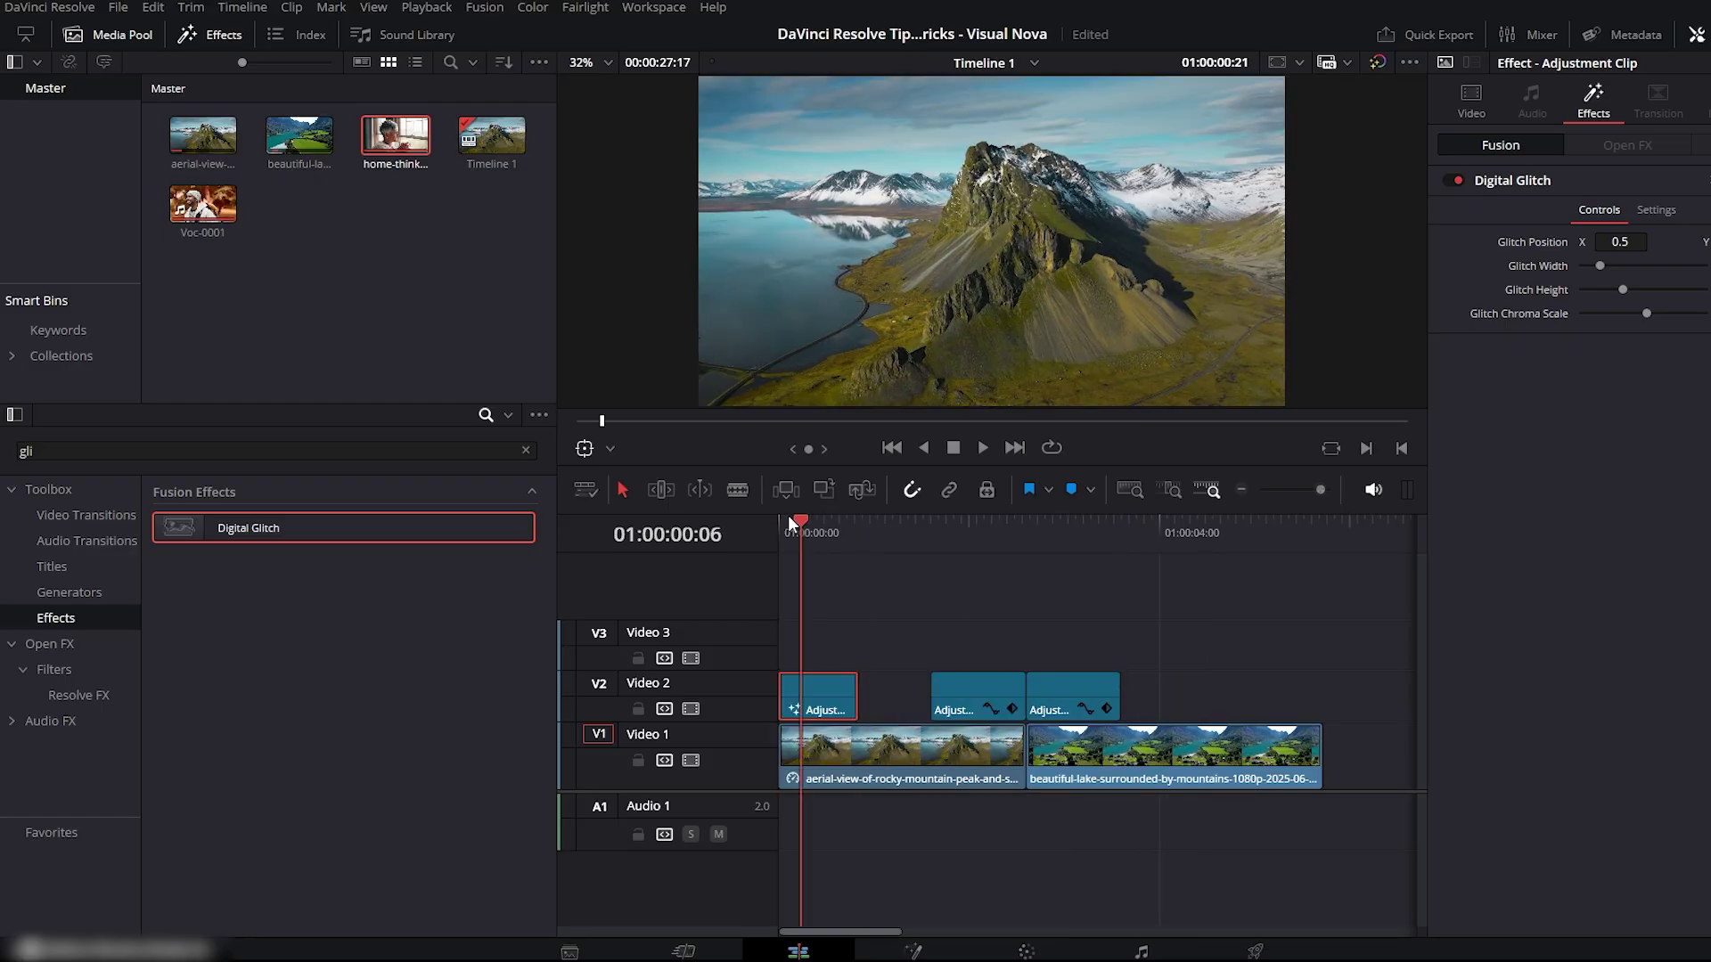